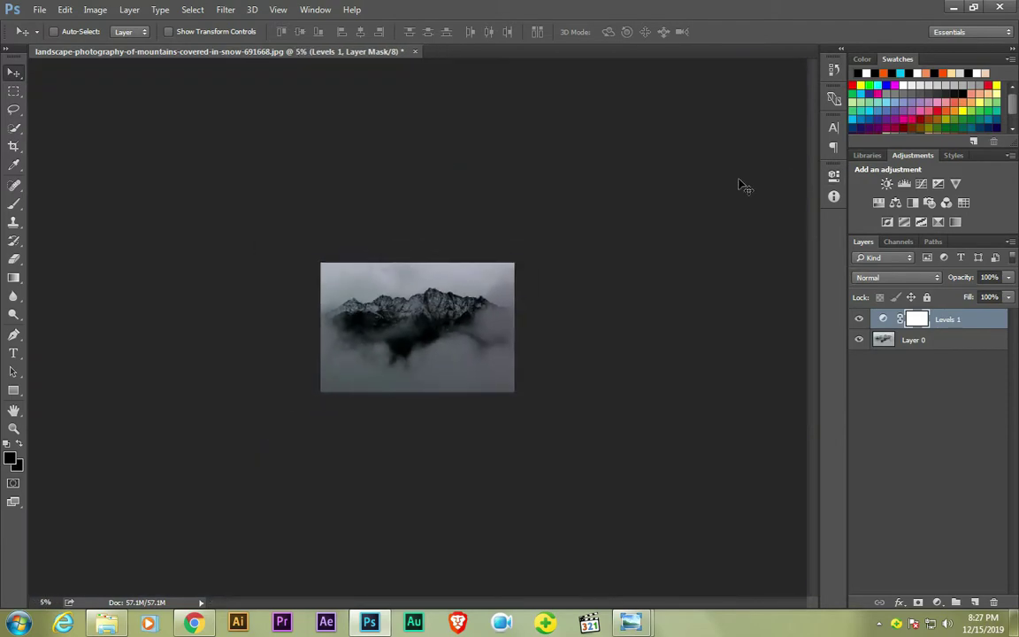
# - Group the mountain photo with its Levels adjustment and scale it far beyond the canvas
pyautogui.hotkey('ctrl', 'g')
pyautogui.hotkey('ctrl', 't')
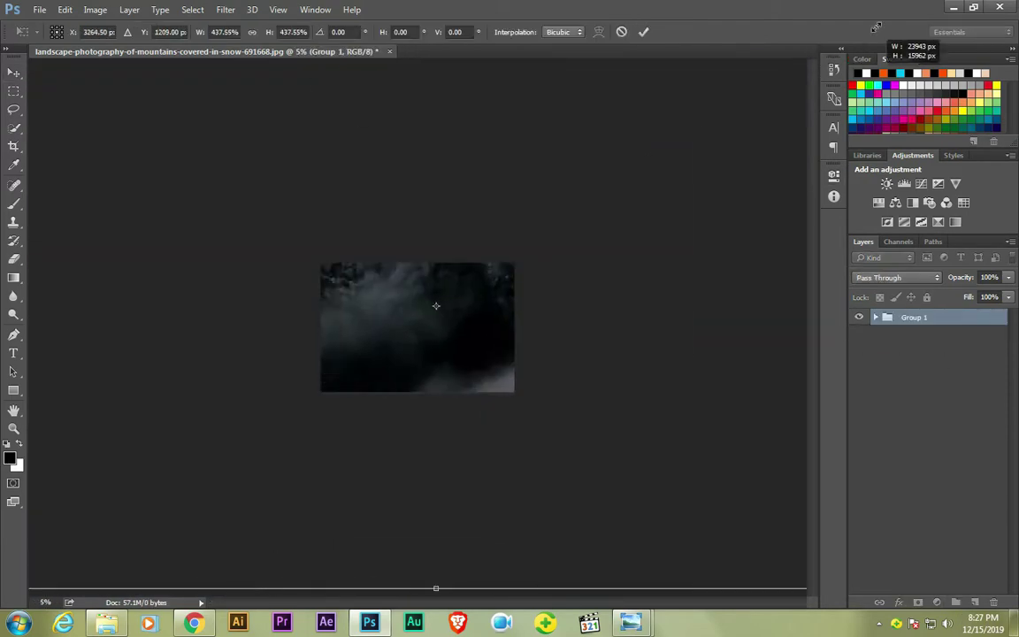
pyautogui.moveTo(585, 253)
pyautogui.mouseDown()
pyautogui.moveTo(462, 319)
pyautogui.moveTo(479, 273)
pyautogui.mouseUp()
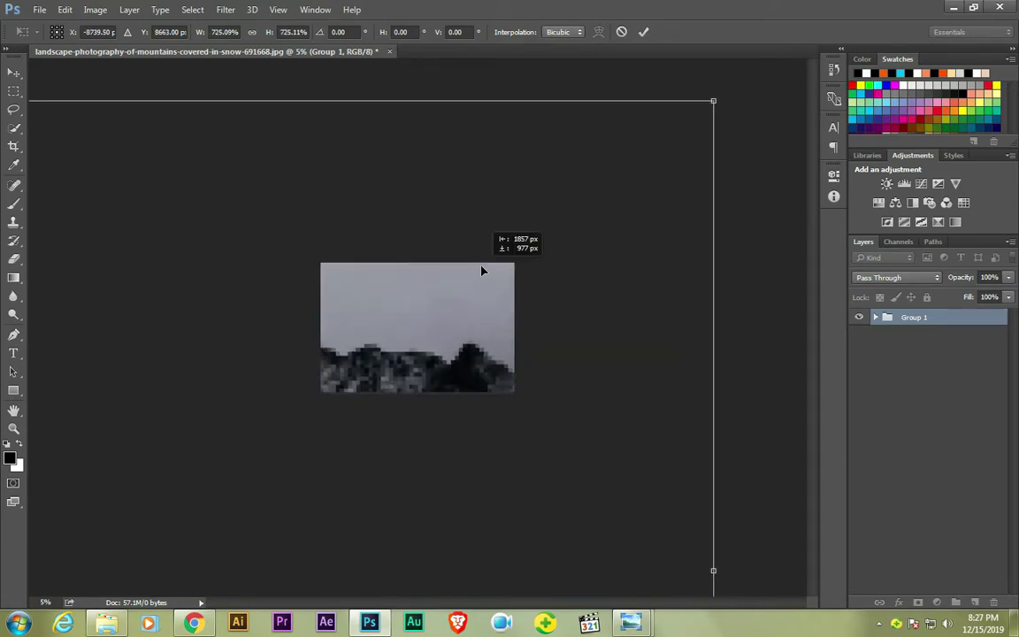
pyautogui.press('Return')
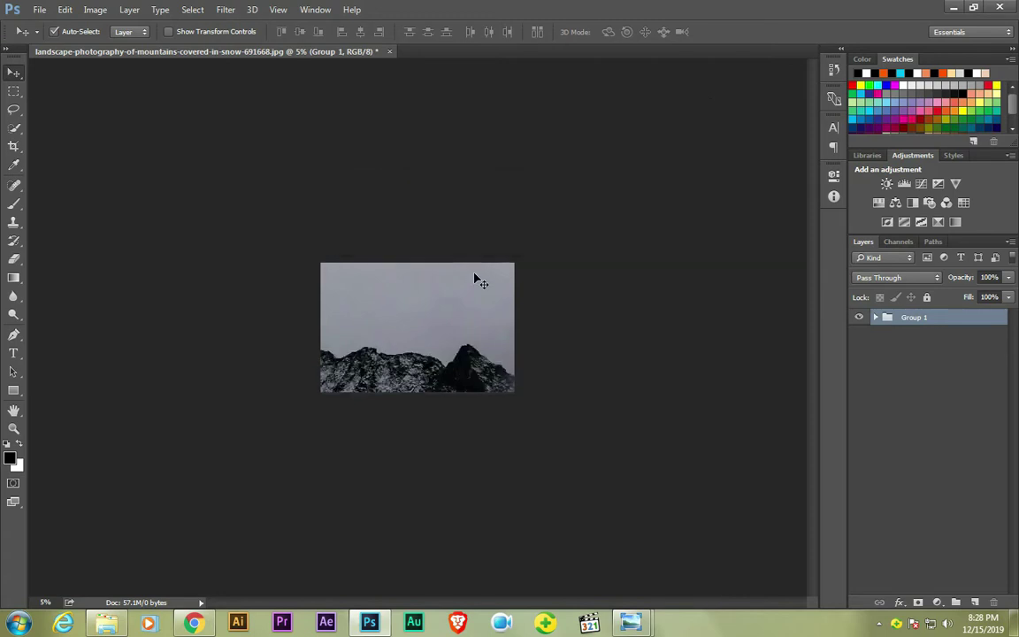
# - Reposition the enlarged mountain photo so the snowy peaks fill the lower frame
pyautogui.hotkey('ctrl', '+')
pyautogui.hotkey('ctrl', '+')
pyautogui.hotkey('ctrl', '+')
pyautogui.hotkey('ctrl', '+')
pyautogui.moveTo(430, 430)
pyautogui.mouseDown()
pyautogui.moveTo(437, 436)
pyautogui.moveTo(437, 423)
pyautogui.mouseUp()
pyautogui.hotkey('ctrl', '-')
pyautogui.hotkey('ctrl', '-')
pyautogui.hotkey('ctrl', 't')
pyautogui.hotkey('ctrl', '-')
pyautogui.hotkey('ctrl', '-')
pyautogui.hotkey('ctrl', '-')
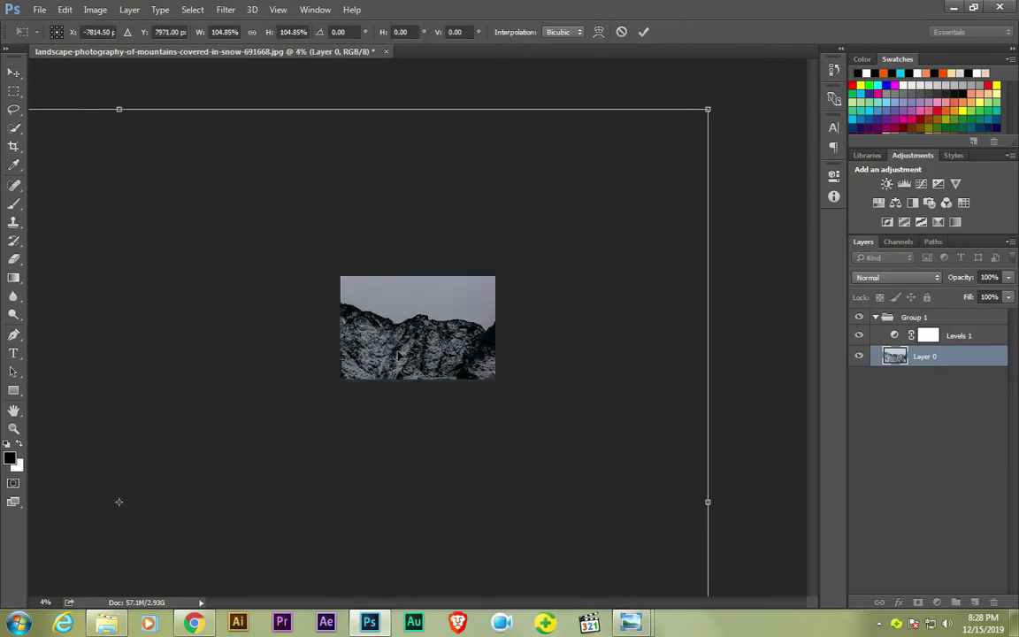
pyautogui.moveTo(400, 354); pyautogui.dragTo(356, 380)
pyautogui.press('Return')
# - Raise the mountain photo's contrast to 100 with Brightness/Contrast
pyautogui.hotkey('ctrl', '+')
pyautogui.hotkey('ctrl', '+')
pyautogui.hotkey('ctrl', '+')
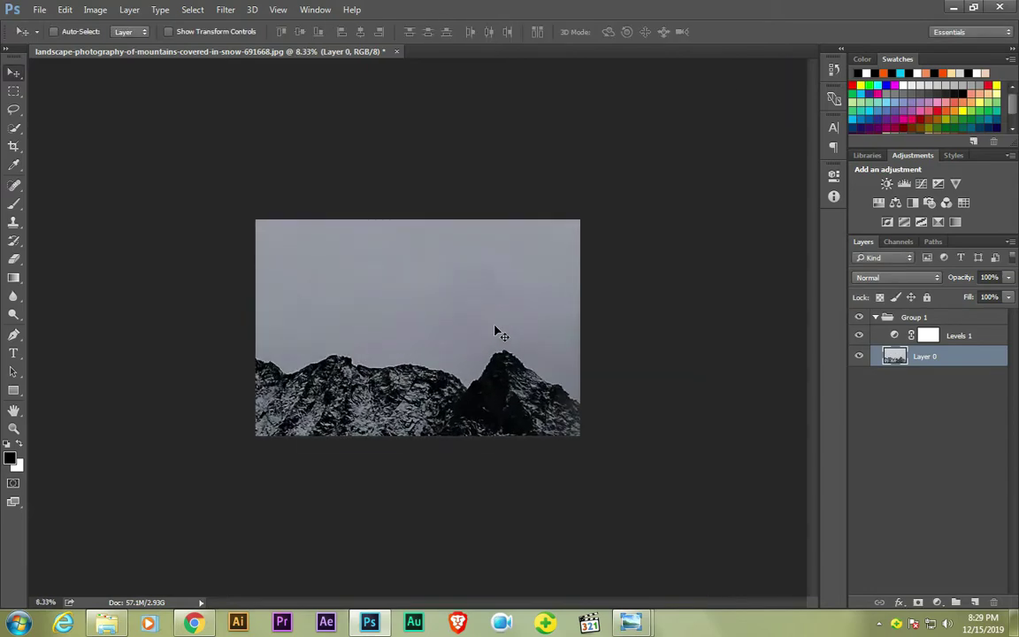
pyautogui.hotkey('ctrl', '+')
pyautogui.hotkey('ctrl', '+')
pyautogui.hotkey('ctrl', '+')
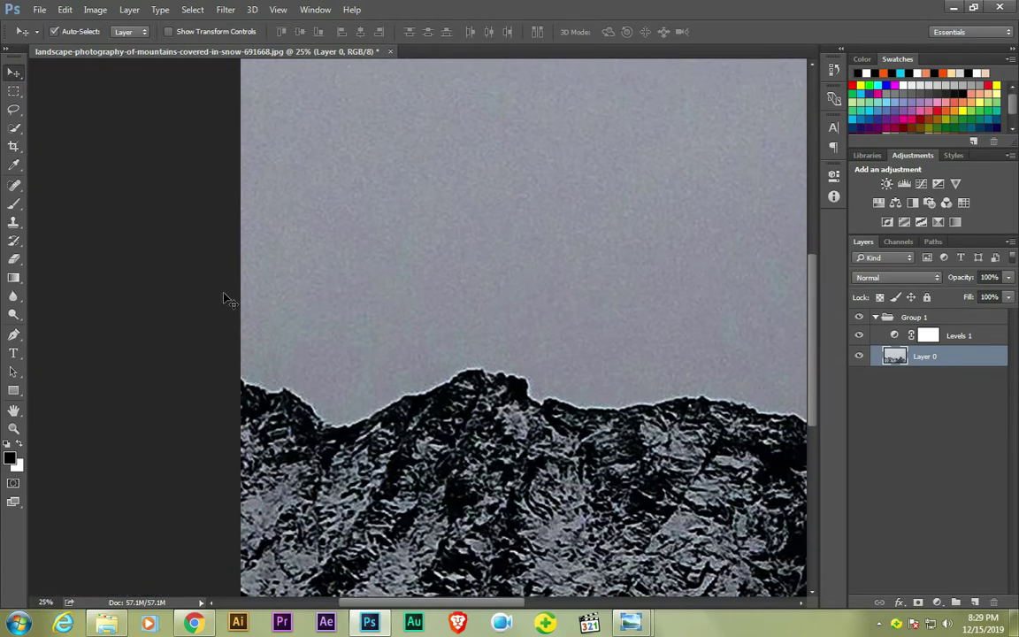
pyautogui.click(95, 10)
pyautogui.click(292, 41)
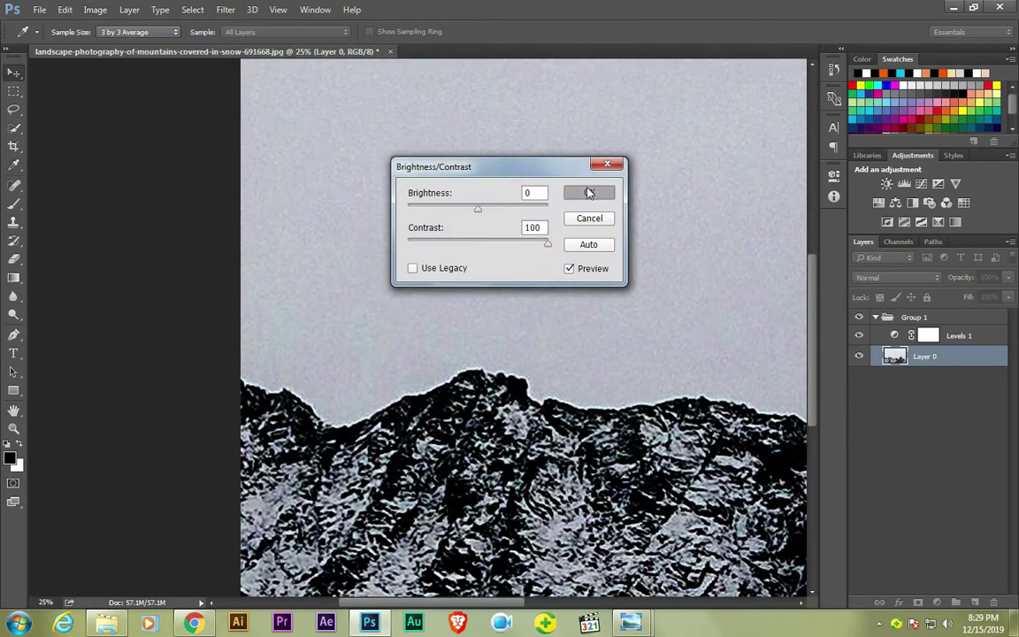
pyautogui.click(589, 193)
# - Quick-select the grey sky above the ridges and delete it
pyautogui.click(14, 128)
pyautogui.moveTo(267, 367)
pyautogui.mouseDown()
pyautogui.moveTo(518, 352)
pyautogui.moveTo(351, 334)
pyautogui.mouseUp()
pyautogui.hscroll(5, 346, 326)
pyautogui.press('Delete')
pyautogui.hotkey('ctrl', 'd')
pyautogui.hscroll(-5, 397, 356)
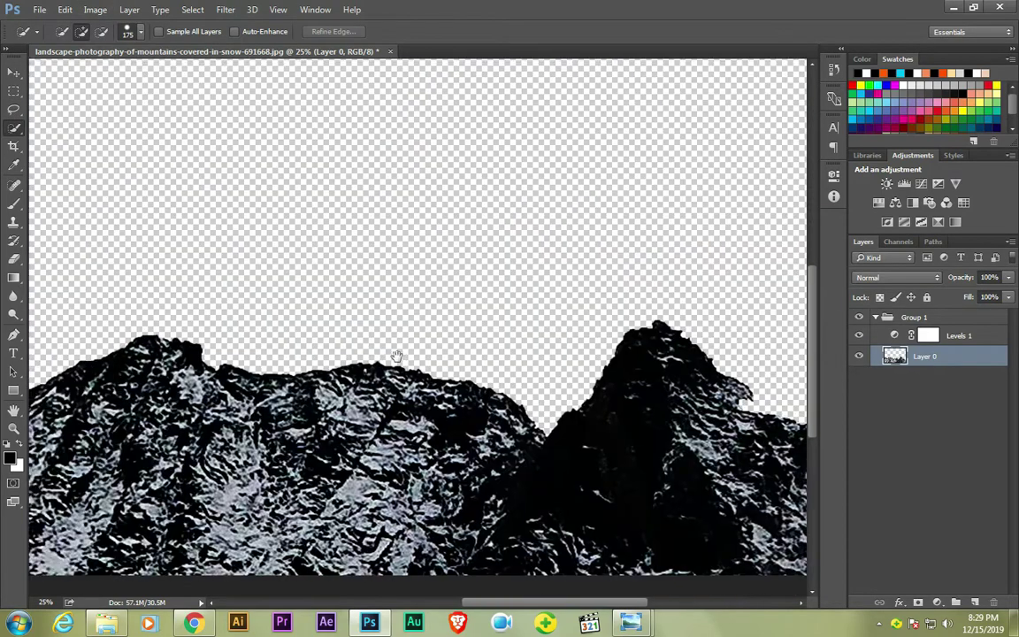
# - Undo the sky deletion and set Quick Selection to subtract, ready for refining
pyautogui.click(13, 71)
pyautogui.scroll(2, 34, 112)
pyautogui.hotkey('ctrl', 'z')
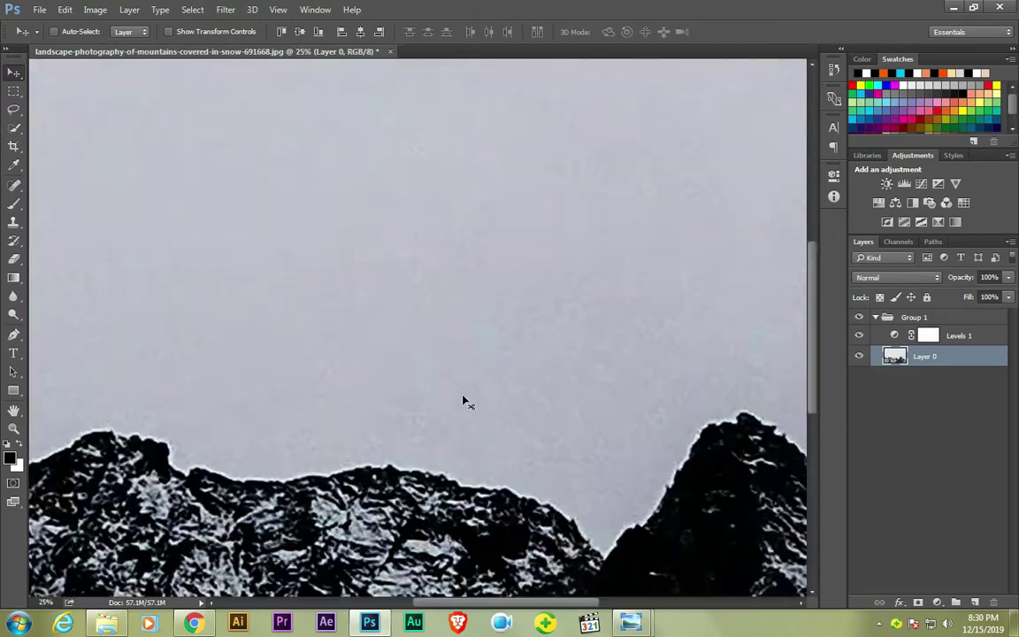
pyautogui.scroll(1, 466, 402)
pyautogui.hscroll(3, 415, 354)
pyautogui.click(14, 128)
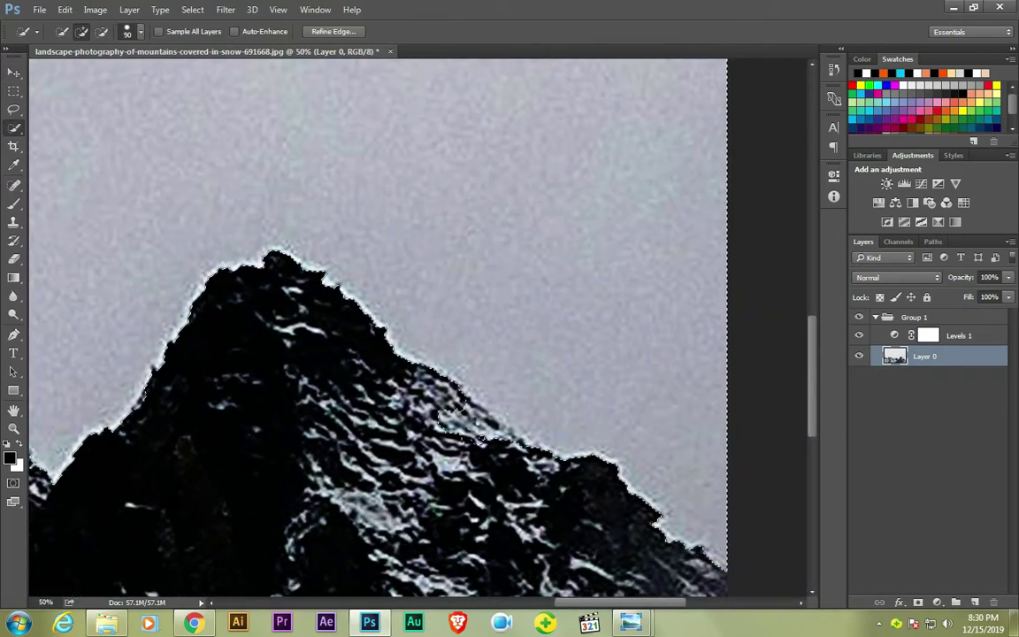
pyautogui.click(101, 31)
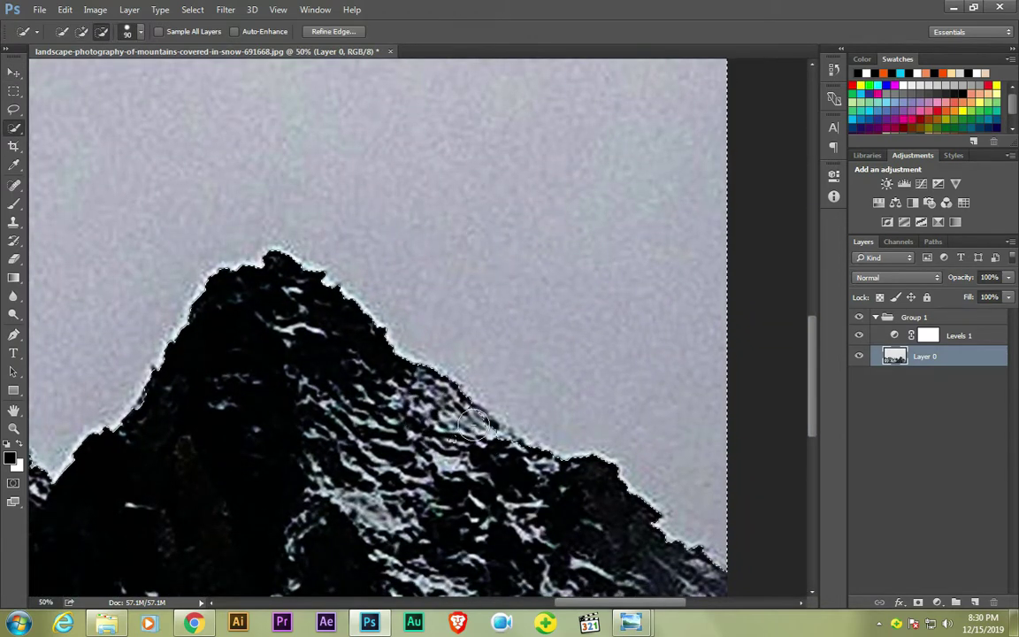
# - Delete the refined sky selection and save the document as a PSD
pyautogui.press('Delete')
pyautogui.hotkey('ctrl', '0')
pyautogui.click(13, 71)
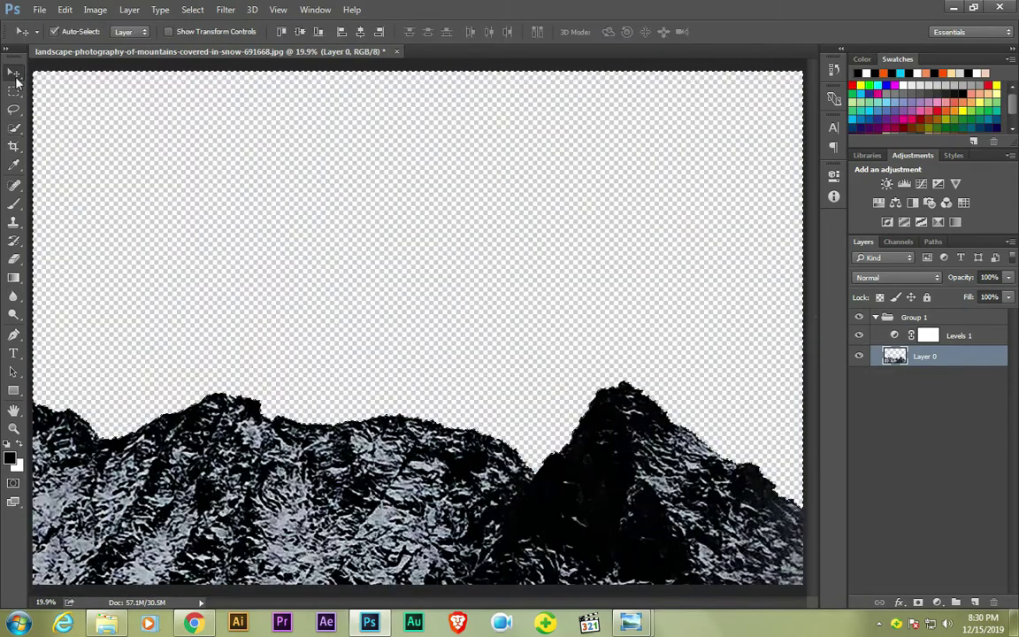
pyautogui.hotkey('ctrl', 'shift', 's')
pyautogui.press('Return')
pyautogui.press('Return')
# - Add a Threshold adjustment at level 255 above Levels 1 to blacken the mountains
pyautogui.click(858, 336)
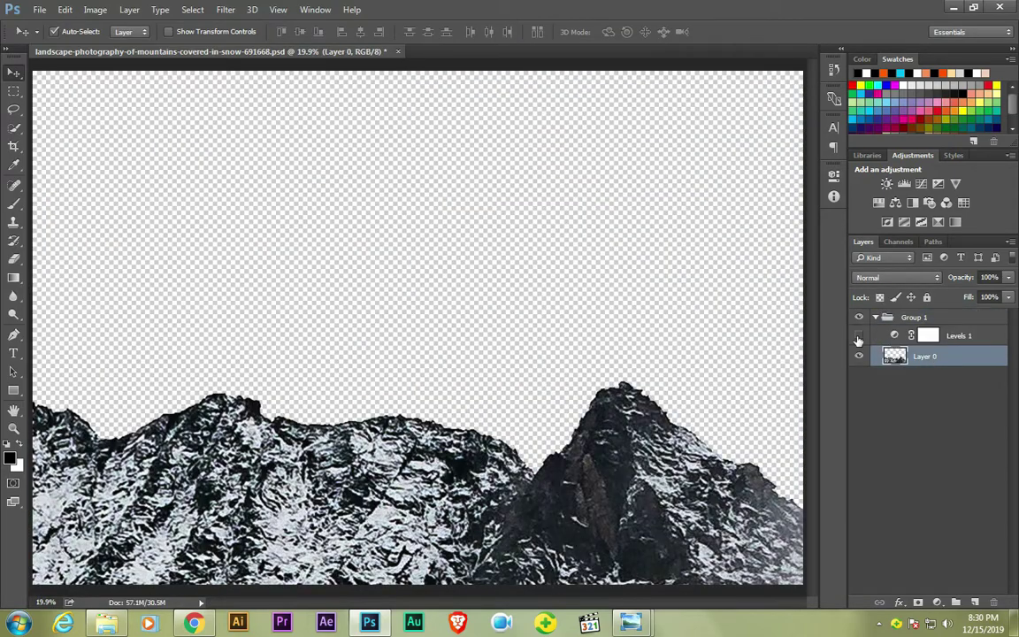
pyautogui.click(858, 336)
pyautogui.click(928, 335)
pyautogui.click(936, 601)
pyautogui.click(893, 565)
pyautogui.moveTo(709, 284); pyautogui.dragTo(802, 284)
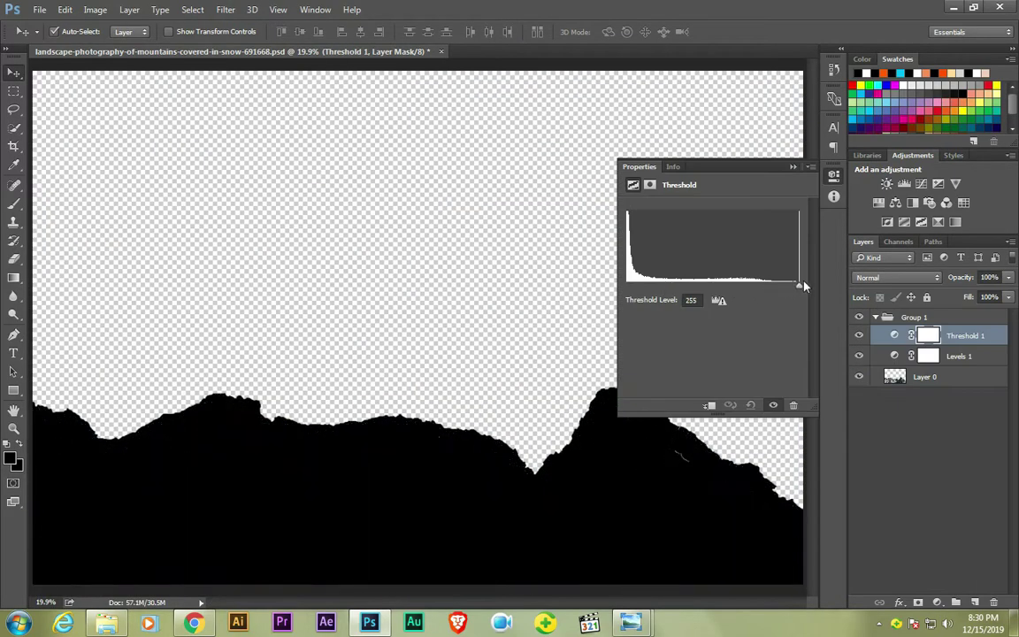
pyautogui.click(793, 166)
# - Select mountain Layer 0 with the Move tool before placing the night-sky photo
pyautogui.click(924, 377)
pyautogui.click(13, 203)
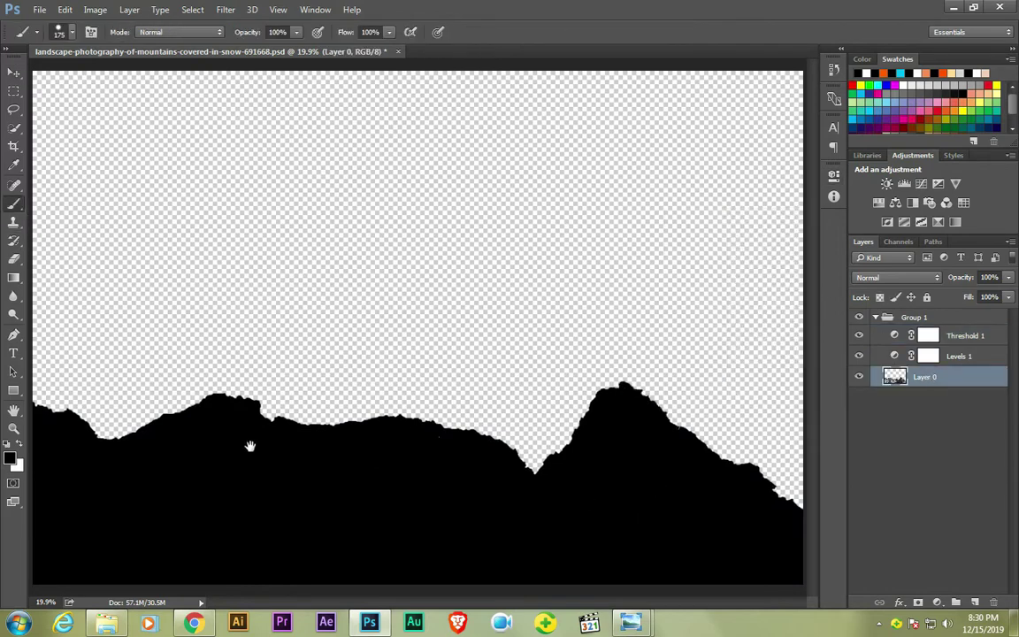
pyautogui.press('v')
pyautogui.hotkey('alt', 'Tab')
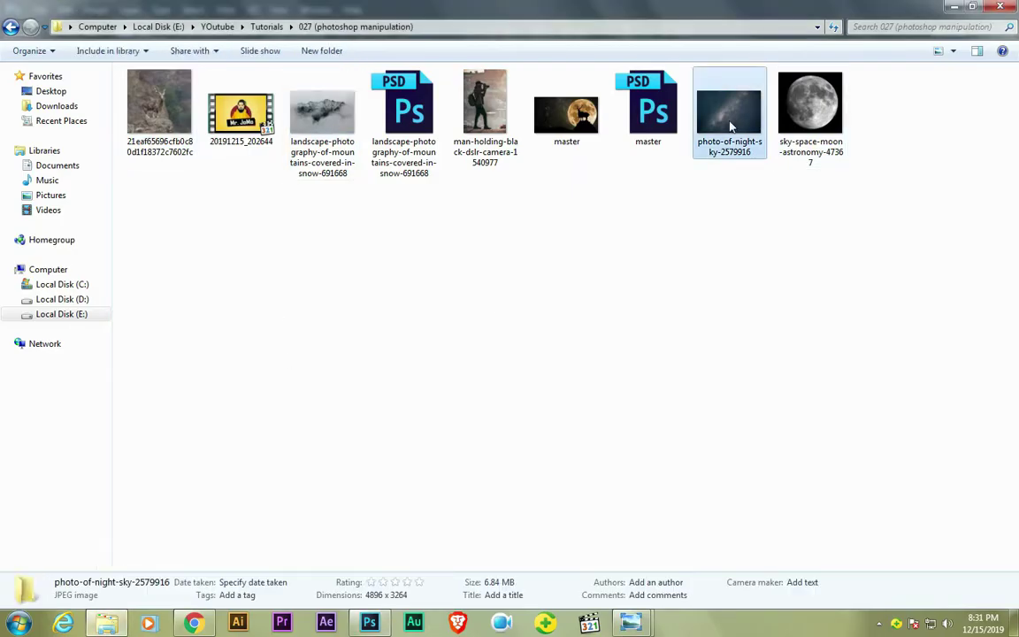
# - Place the night-sky photo and move its layer beneath the mountain group
pyautogui.moveTo(724, 109); pyautogui.dragTo(447, 383)
pyautogui.press('Return')
pyautogui.moveTo(938, 346); pyautogui.dragTo(938, 319)
pyautogui.click(876, 341)
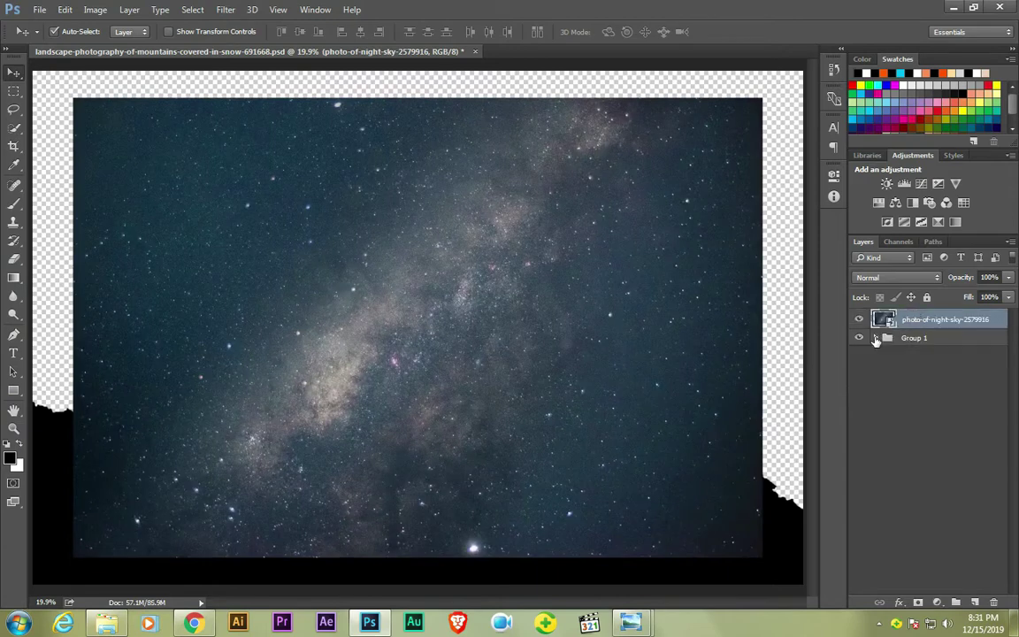
pyautogui.hotkey('ctrl', '-')
pyautogui.hotkey('ctrl', '-')
pyautogui.hotkey('ctrl', '[')
# - Check the Threshold layer, then flip and enlarge the night sky to fill the frame
pyautogui.click(876, 316)
pyautogui.click(859, 335)
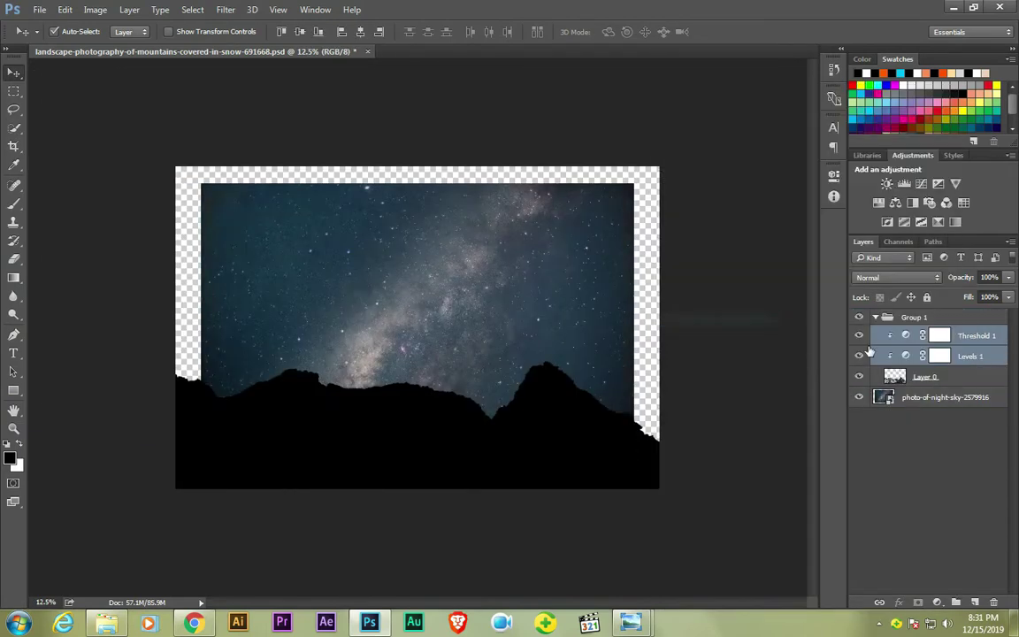
pyautogui.click(859, 335)
pyautogui.click(875, 316)
pyautogui.click(938, 335)
pyautogui.hotkey('ctrl', 't')
pyautogui.moveTo(201, 184); pyautogui.dragTo(664, 164)
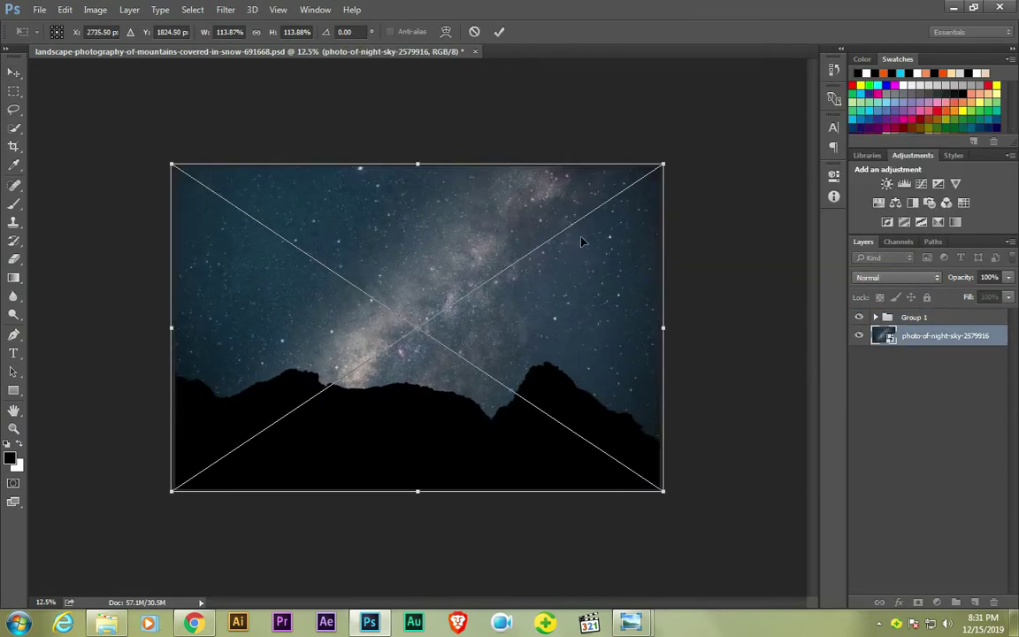
pyautogui.press('Return')
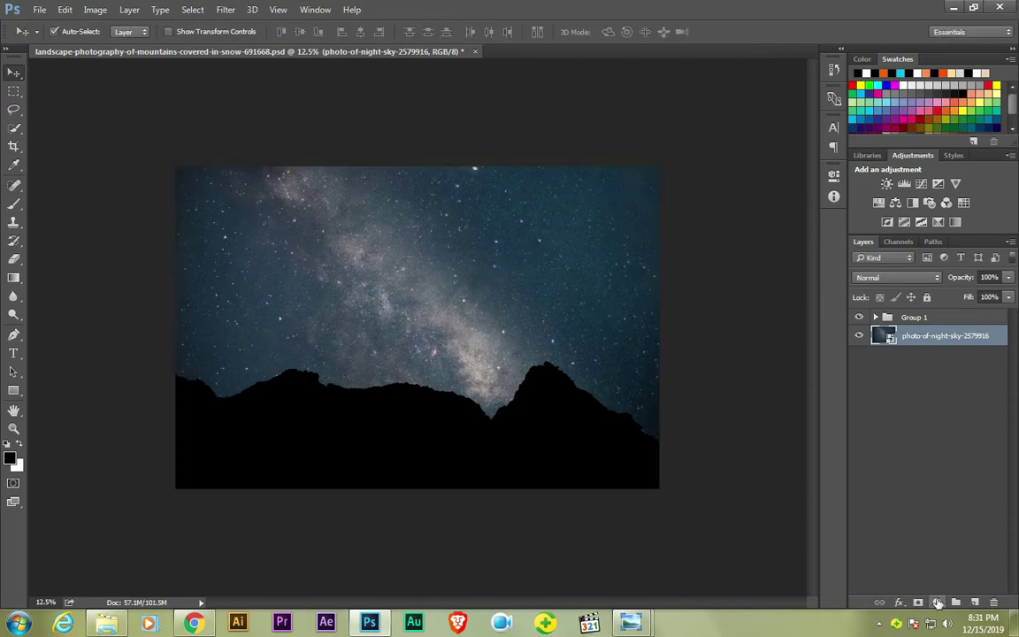
# - Darken the night sky with a Levels adjustment, white point 201
pyautogui.click(904, 183)
pyautogui.moveTo(722, 309); pyautogui.dragTo(732, 313)
pyautogui.moveTo(799, 308); pyautogui.dragTo(724, 312)
pyautogui.click(793, 166)
# - Group the sky and its Levels into a group named 'background' and save
pyautogui.keyDown('shift'); pyautogui.click(938, 356); pyautogui.keyUp('shift')
pyautogui.hotkey('ctrl', 'g')
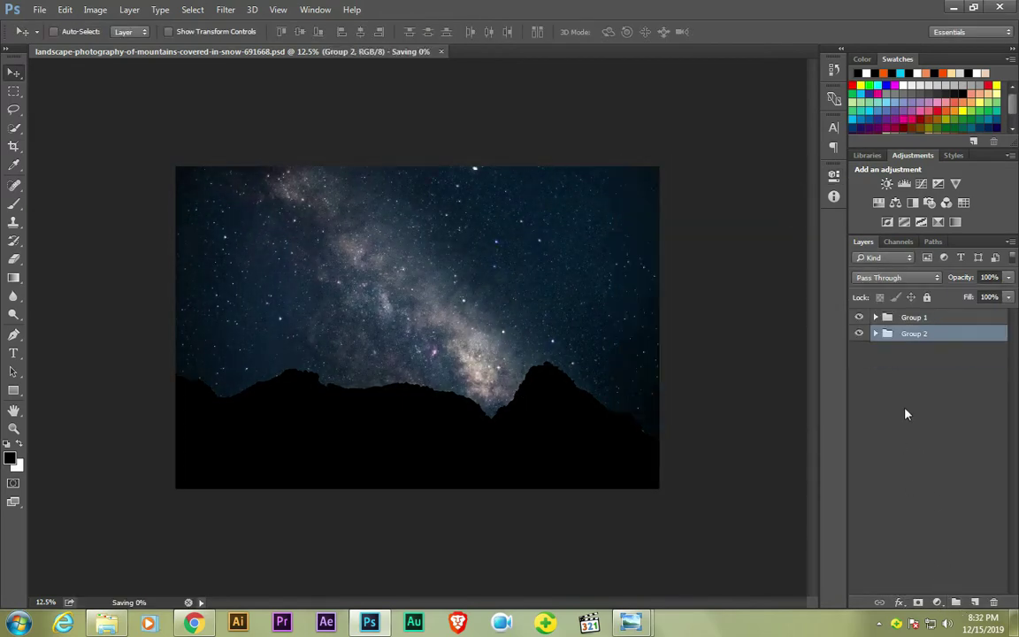
pyautogui.doubleClick(913, 334)
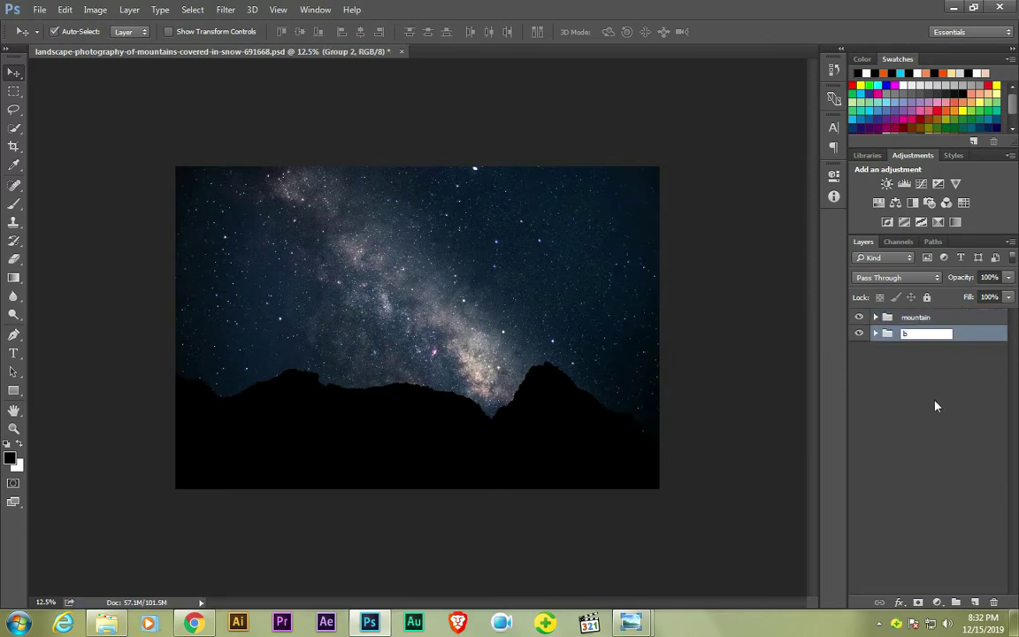
pyautogui.write('background')
pyautogui.press('Return')
pyautogui.hotkey('ctrl', 's')
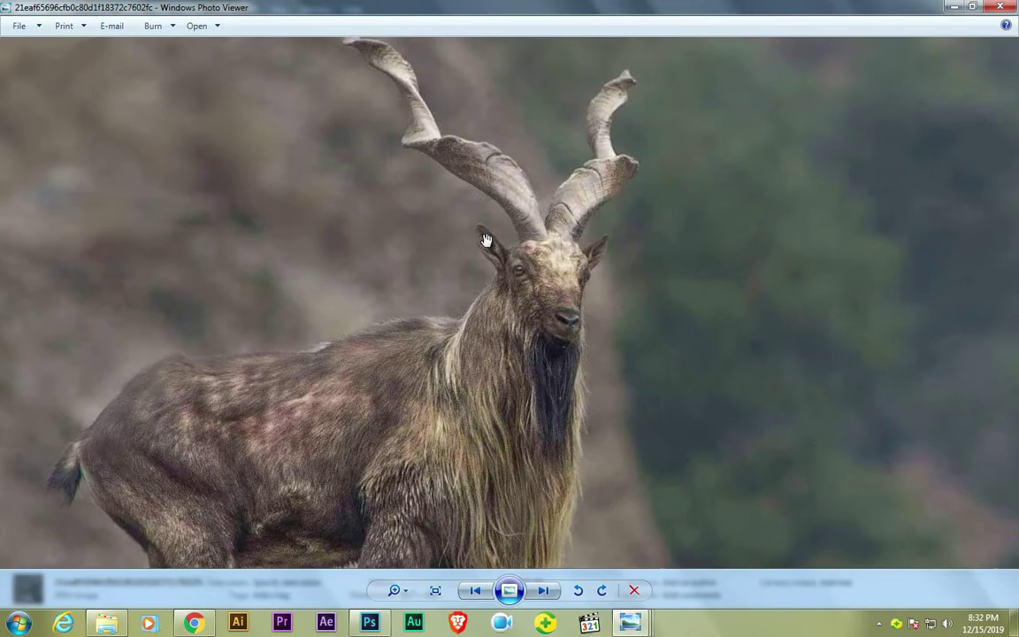
# - Open the markhor photo, set Levels white input to 222, and zoom to 200%
pyautogui.rightClick(466, 281)
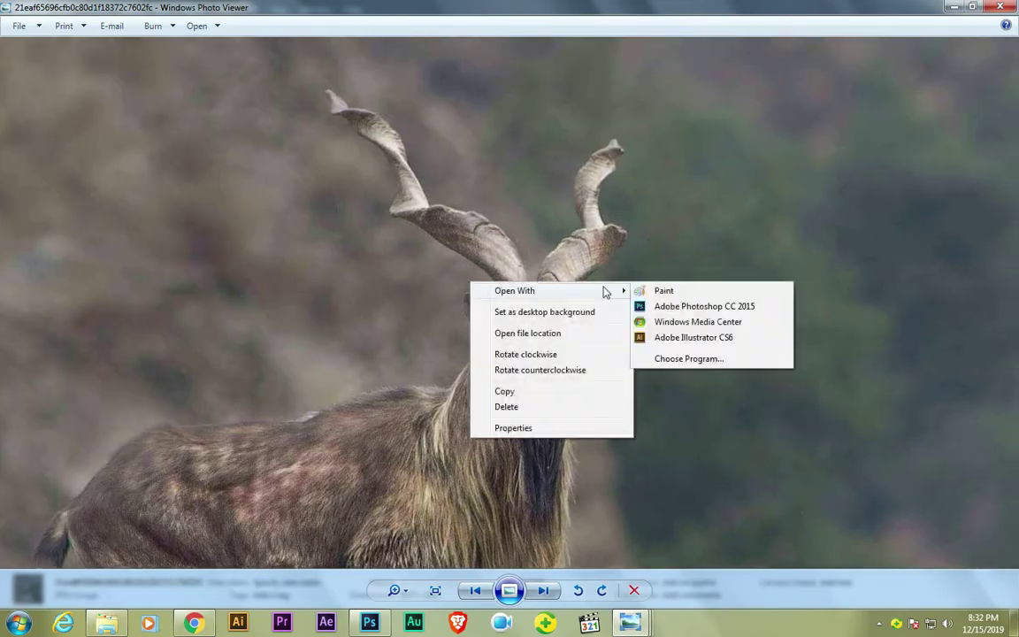
pyautogui.click(677, 304)
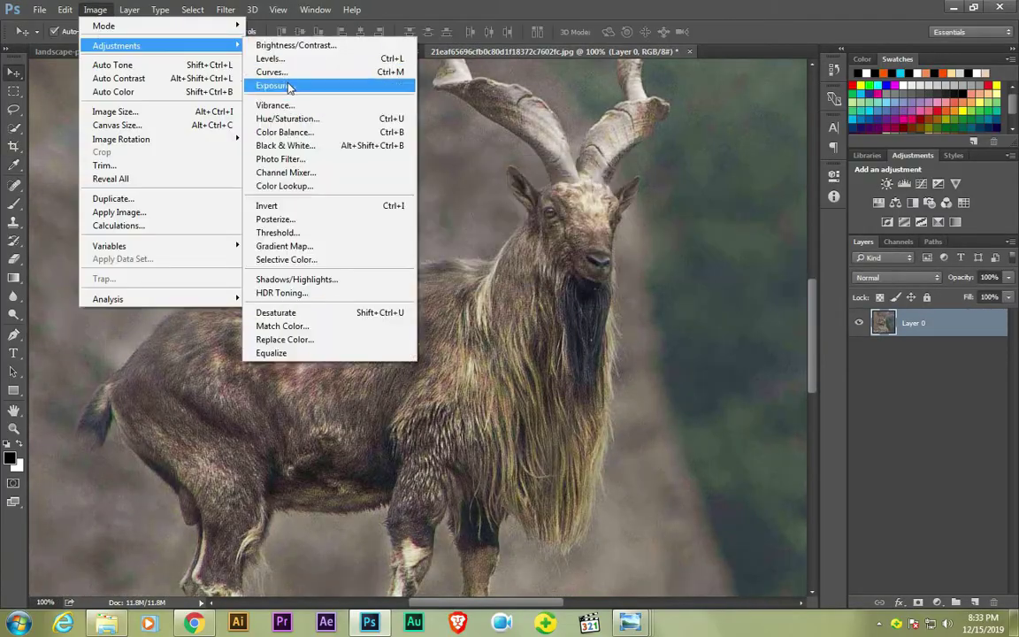
pyautogui.click(270, 58)
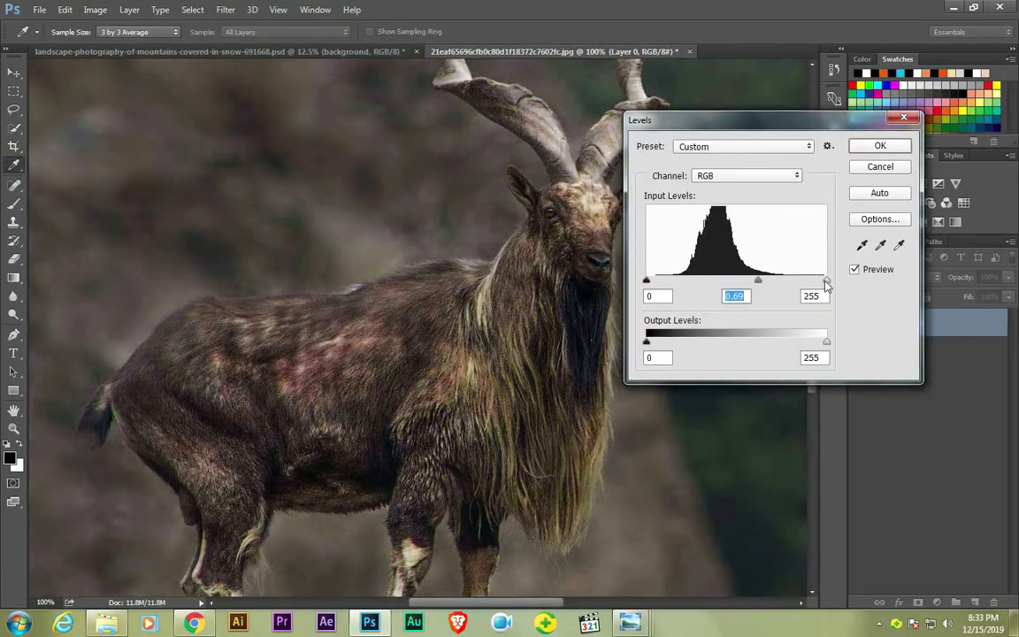
pyautogui.moveTo(821, 282); pyautogui.dragTo(799, 282)
pyautogui.click(876, 143)
pyautogui.press('Tab')
pyautogui.hotkey('ctrl', '+')
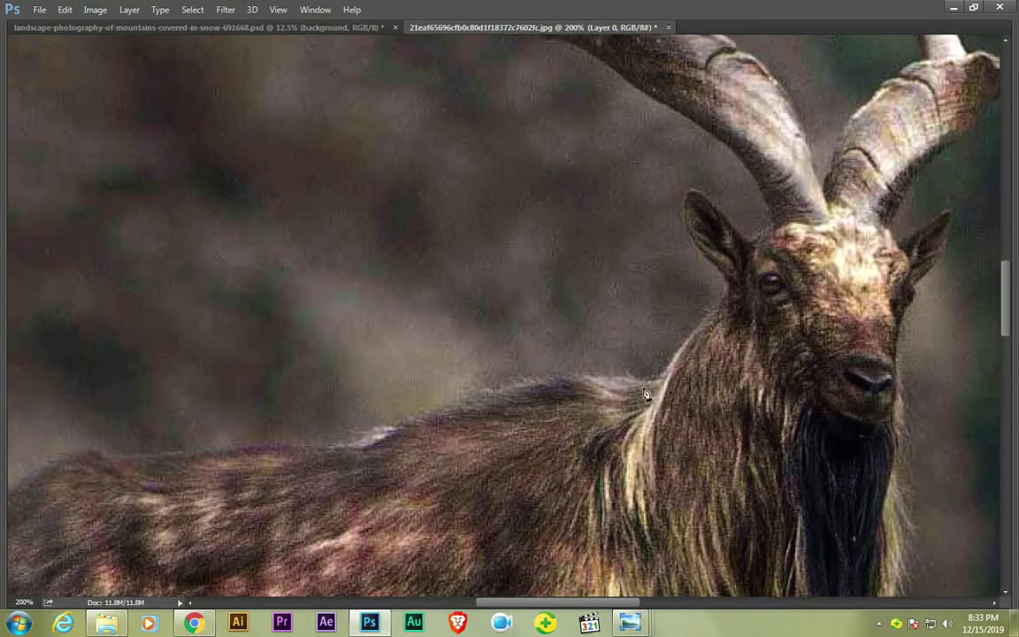
# - Start the Pen path with anchors down the markhor's front leg to the hoof tip
pyautogui.hscroll(-3, 411, 367)
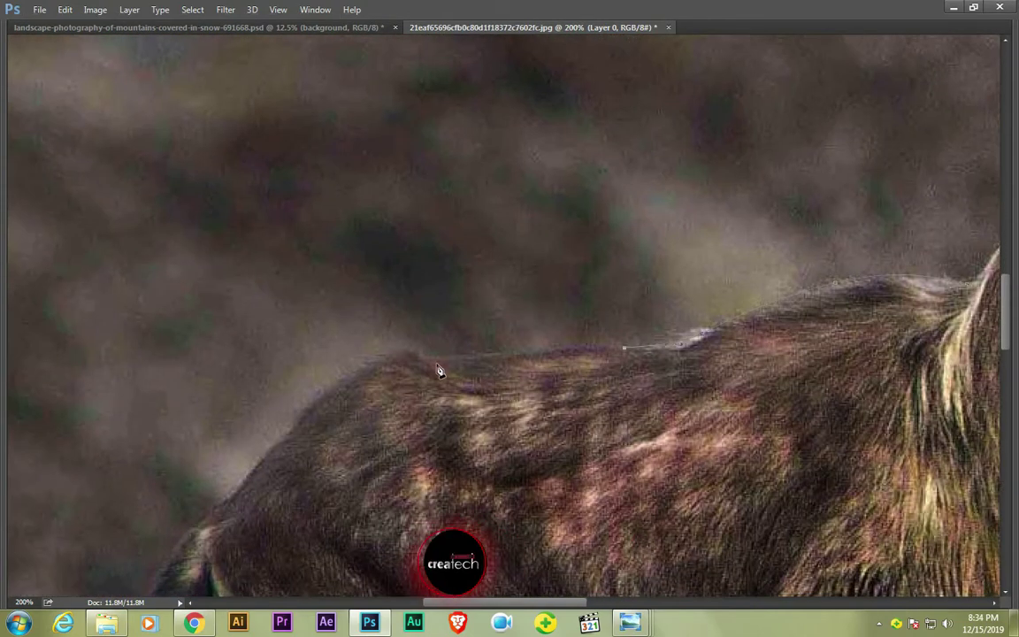
pyautogui.moveTo(356, 376); pyautogui.dragTo(441, 353)
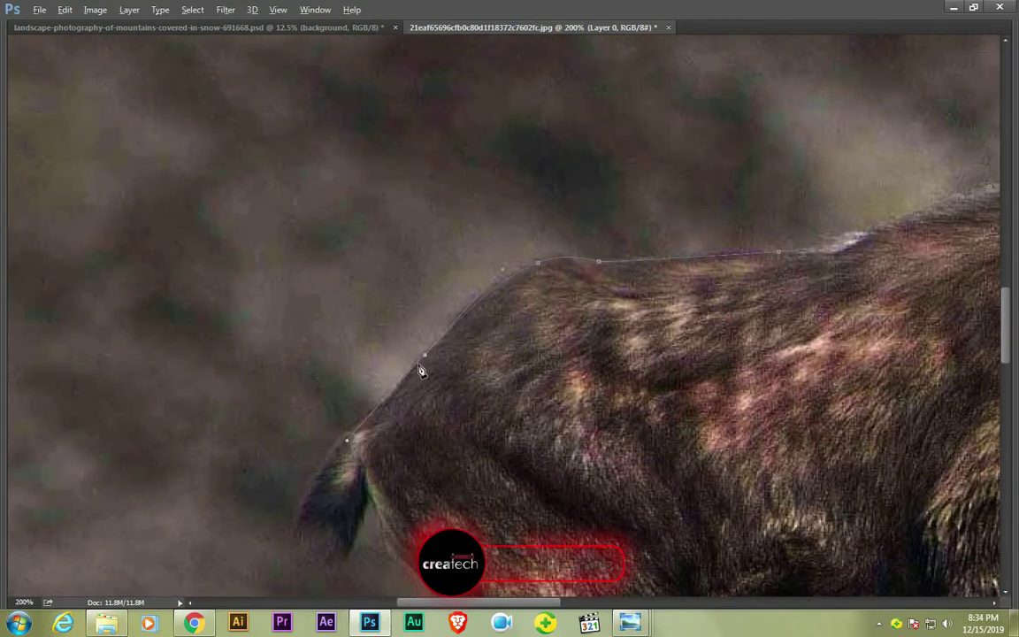
pyautogui.scroll(-3, 422, 372)
pyautogui.hscroll(-2, 398, 334)
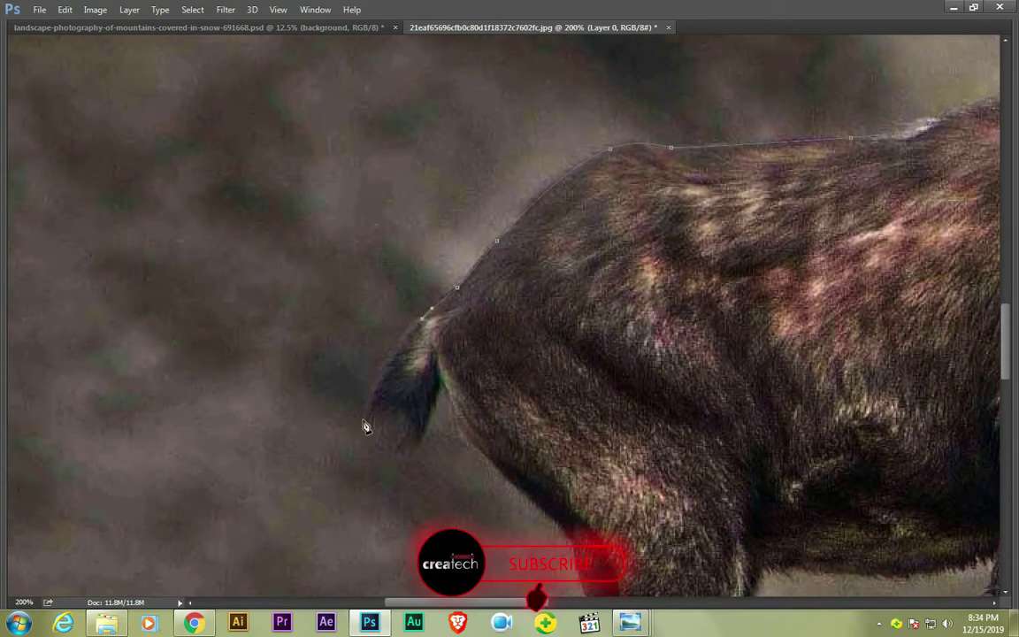
pyautogui.scroll(-3, 438, 407)
pyautogui.hscroll(1, 438, 407)
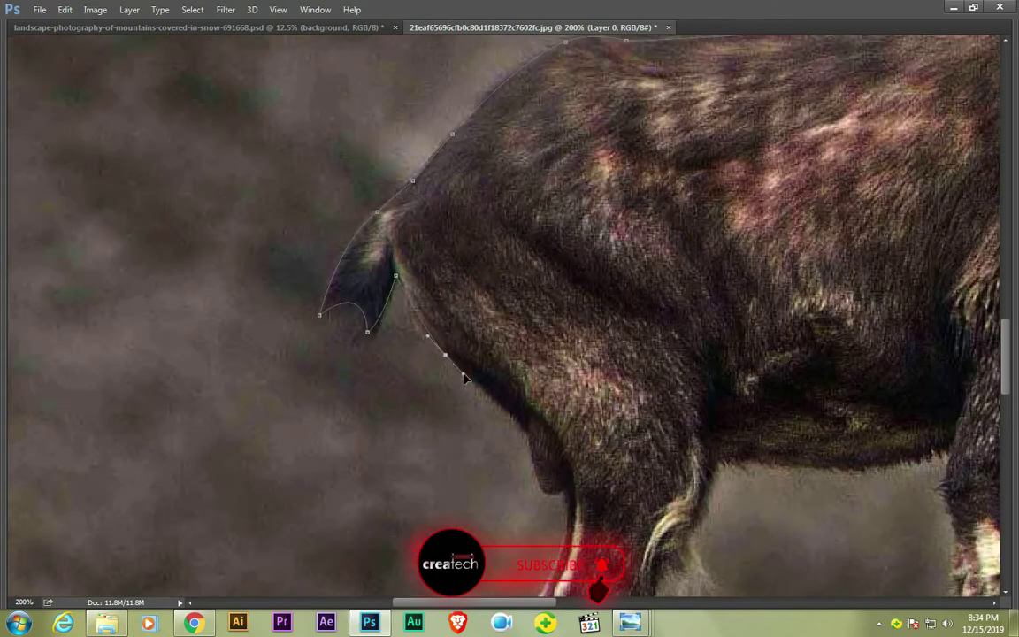
pyautogui.scroll(-2, 447, 420)
pyautogui.hscroll(2, 447, 420)
pyautogui.click(455, 422)
pyautogui.scroll(-3, 453, 431)
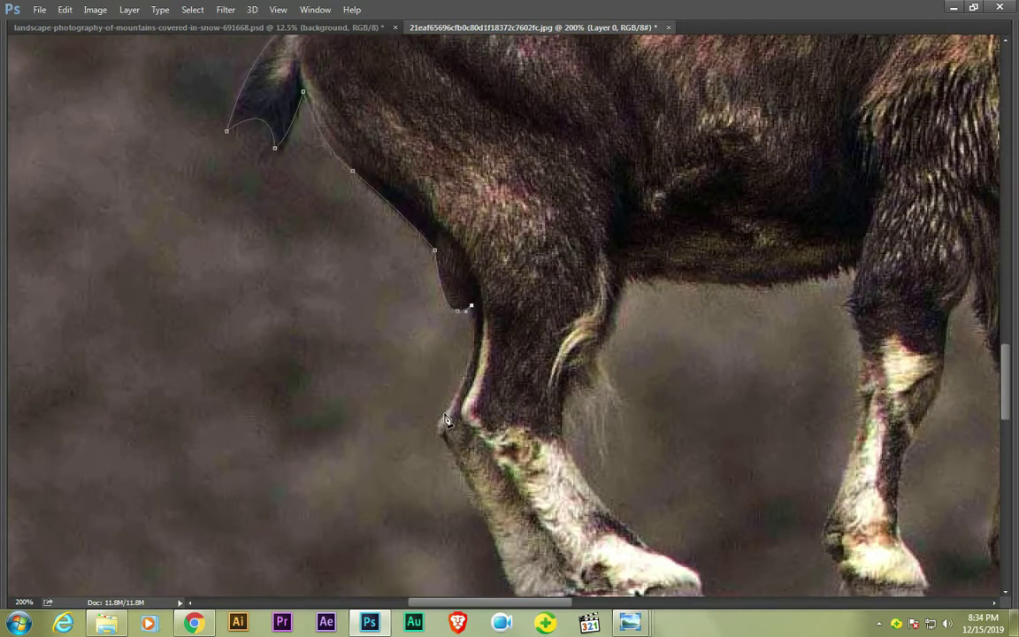
pyautogui.click(447, 448)
pyautogui.scroll(-5, 414, 392)
pyautogui.hscroll(3, 414, 392)
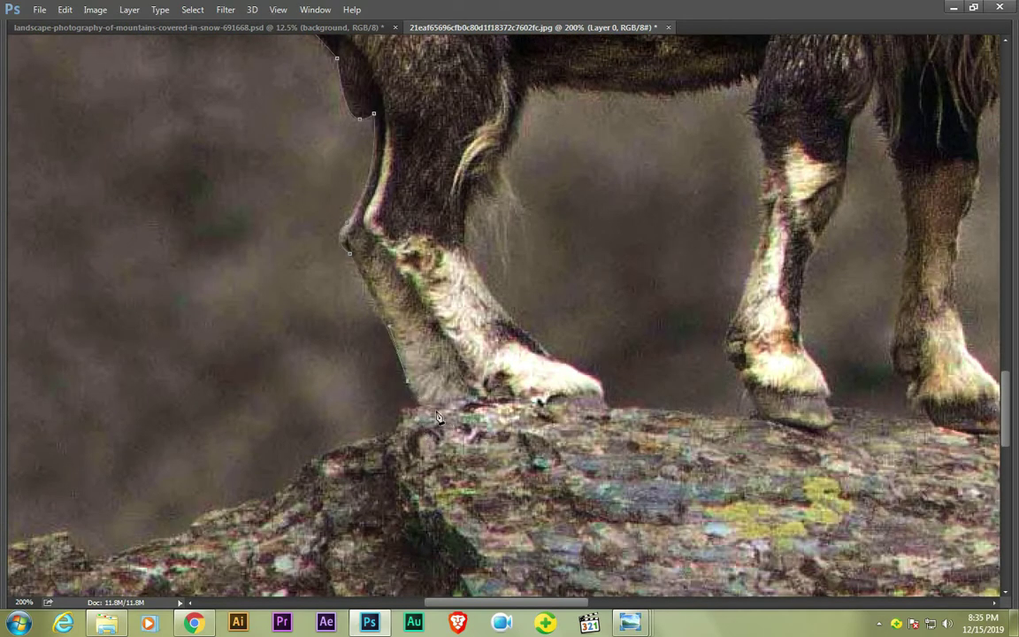
pyautogui.click(591, 382)
# - Continue the path along the belly, next hoof, back leg and under the hanging hair
pyautogui.scroll(3, 504, 444)
pyautogui.hscroll(1, 504, 444)
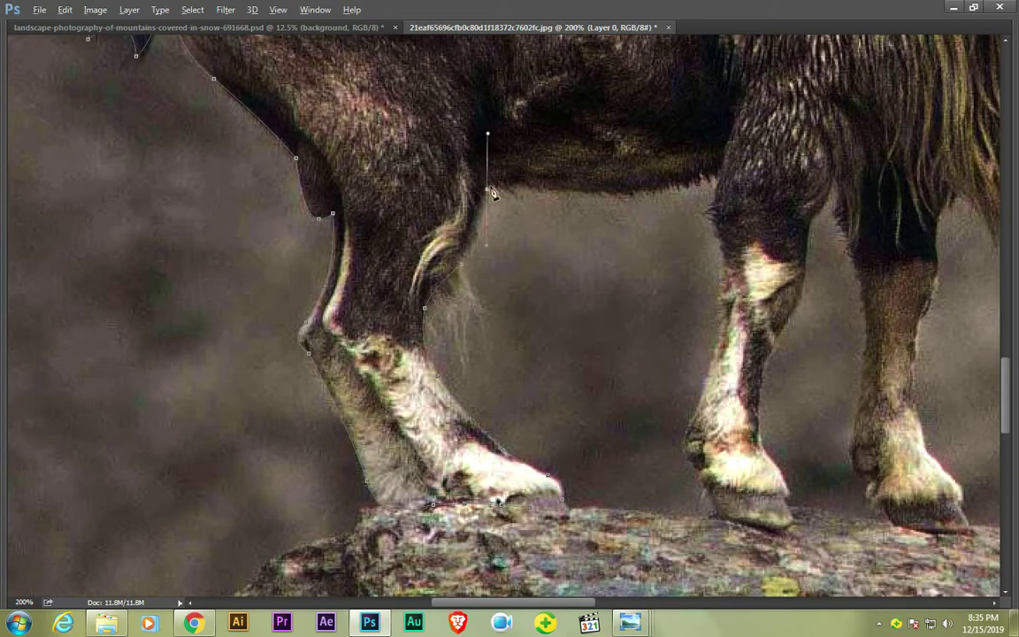
pyautogui.hscroll(5, 492, 193)
pyautogui.click(460, 203)
pyautogui.moveTo(470, 251); pyautogui.dragTo(473, 347)
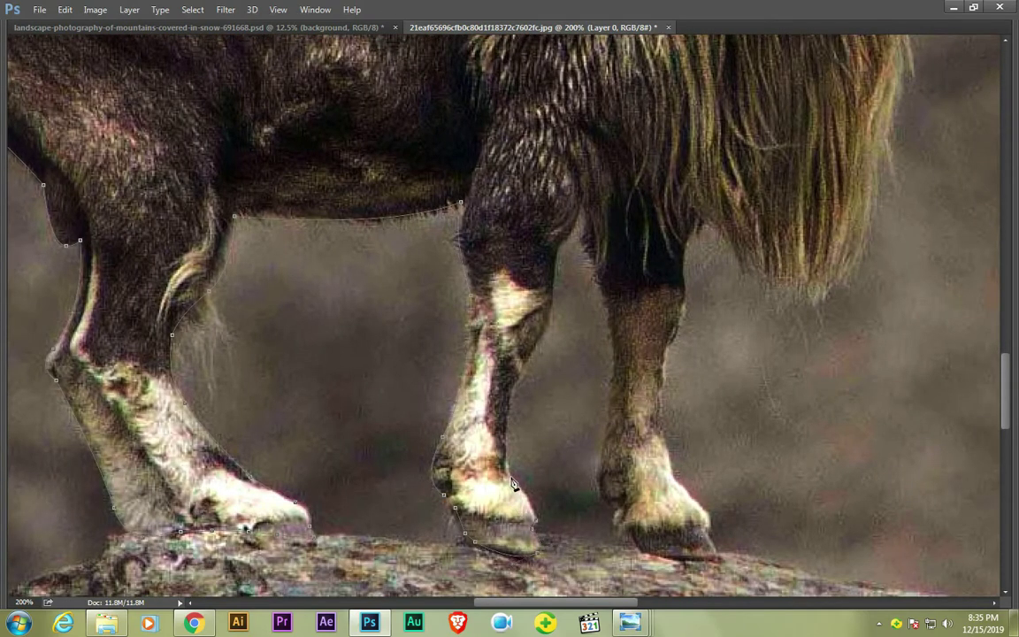
pyautogui.scroll(3, 549, 337)
pyautogui.hscroll(1, 549, 336)
pyautogui.moveTo(507, 372); pyautogui.dragTo(507, 431)
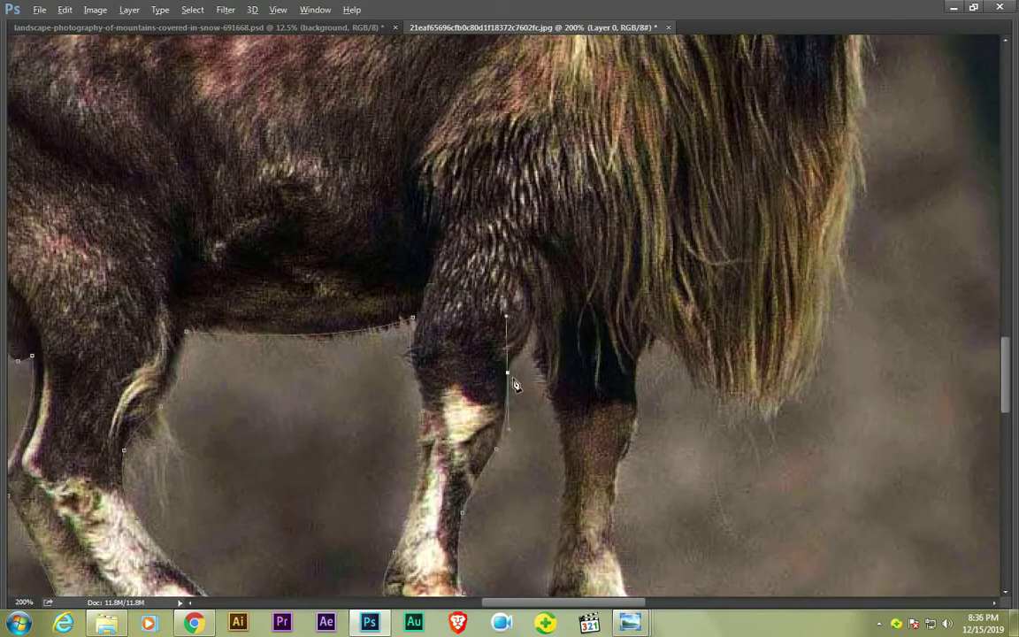
pyautogui.scroll(-4, 534, 331)
pyautogui.click(550, 301)
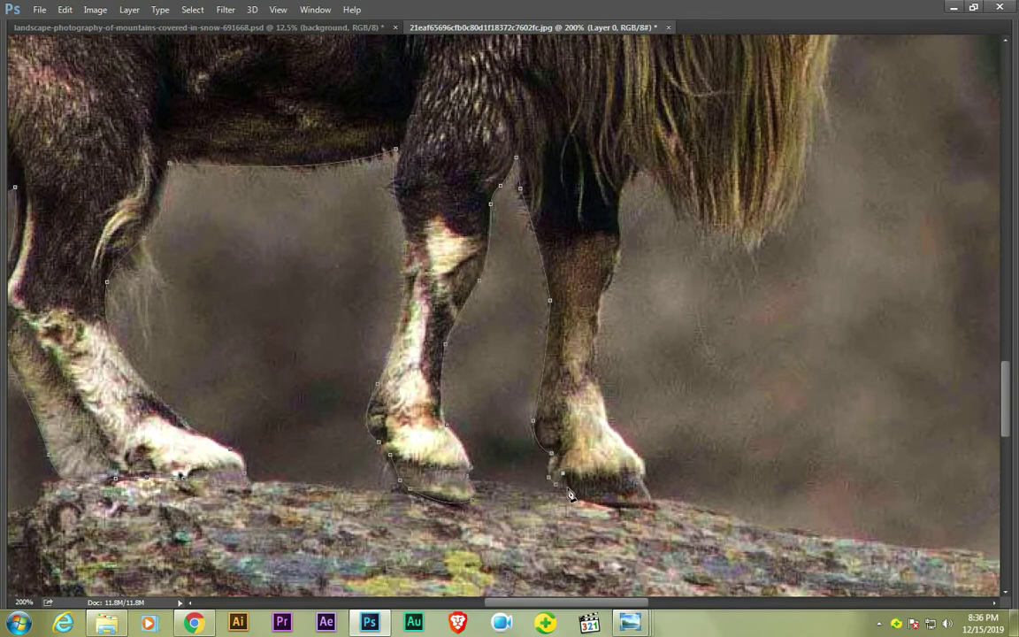
pyautogui.scroll(3, 610, 294)
pyautogui.hscroll(2, 609, 293)
pyautogui.moveTo(517, 327); pyautogui.dragTo(529, 361)
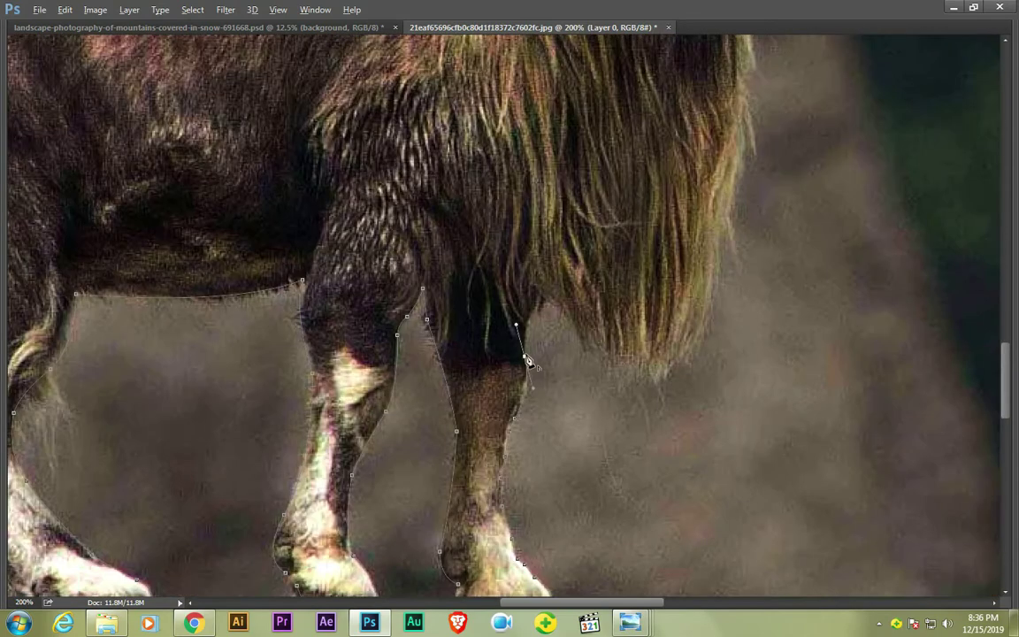
pyautogui.moveTo(663, 391); pyautogui.dragTo(686, 361)
# - Trace the path around the ear and up the horn to its tip with curved anchors
pyautogui.scroll(3, 619, 371)
pyautogui.hscroll(3, 619, 372)
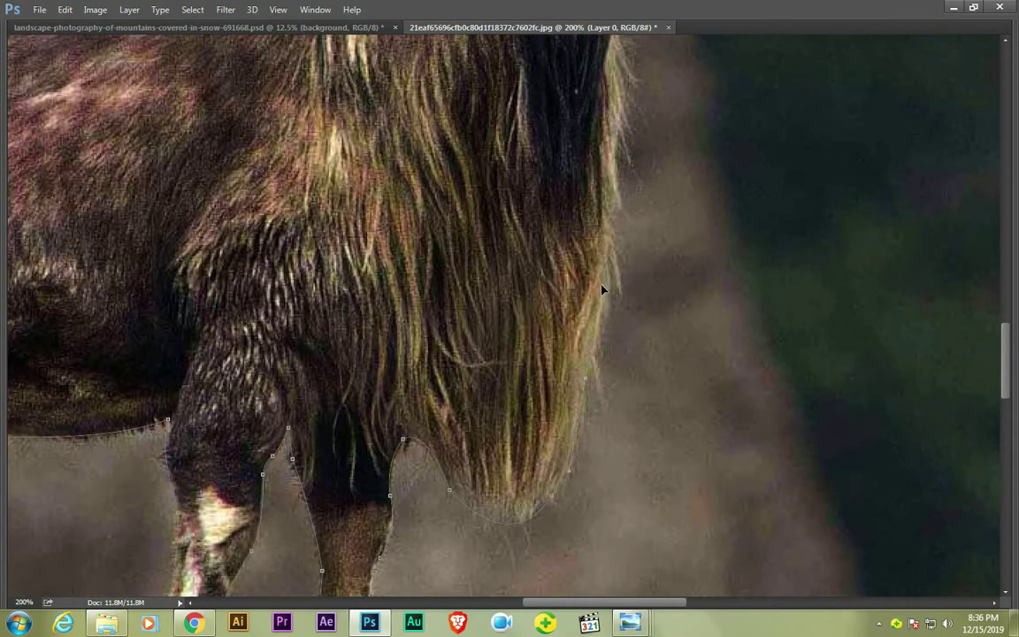
pyautogui.scroll(3, 602, 290)
pyautogui.scroll(2, 583, 296)
pyautogui.scroll(2, 566, 301)
pyautogui.scroll(2, 546, 308)
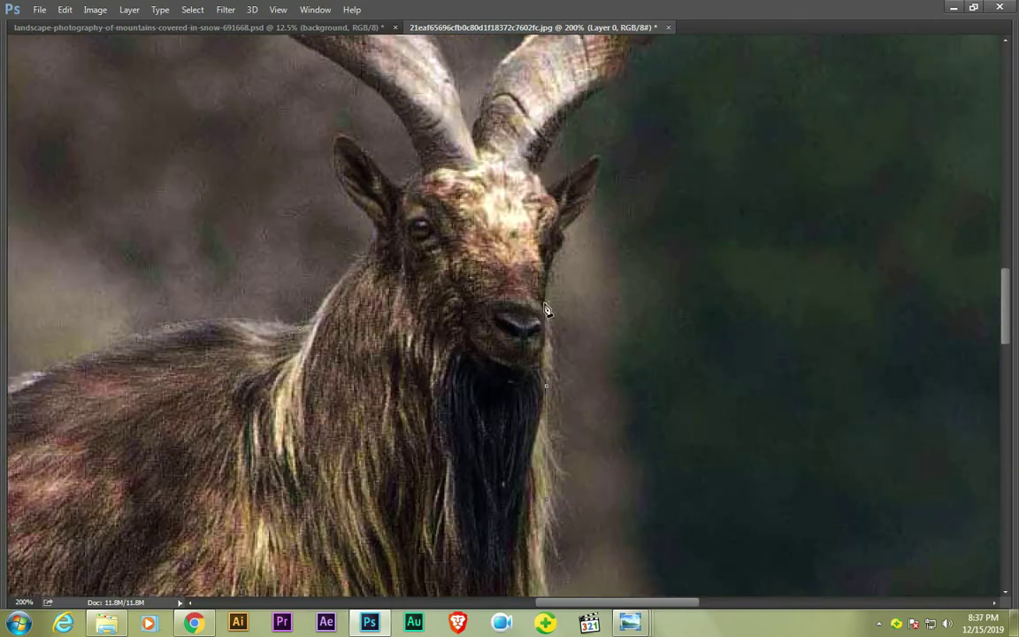
pyautogui.scroll(3, 546, 309)
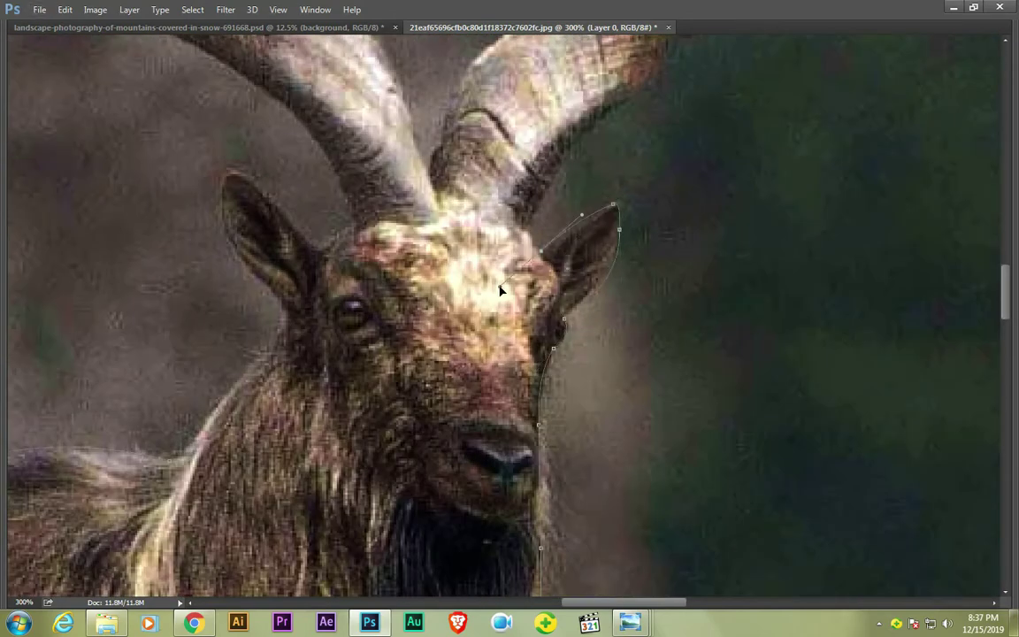
pyautogui.scroll(3, 537, 214)
pyautogui.hscroll(2, 523, 284)
pyautogui.moveTo(451, 362); pyautogui.dragTo(485, 354)
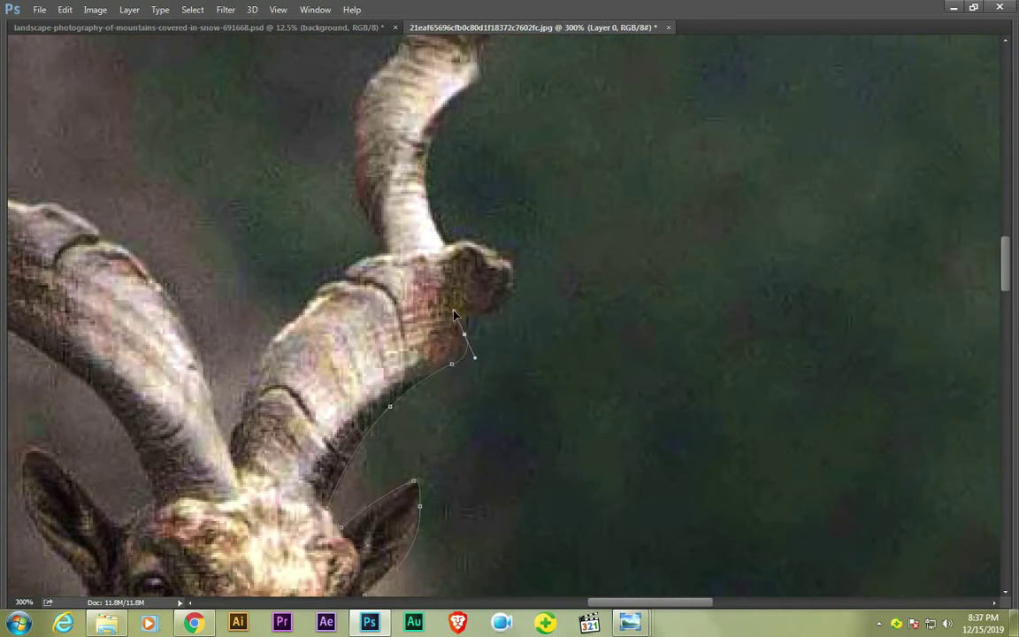
pyautogui.scroll(3, 464, 248)
pyautogui.hscroll(1, 464, 248)
pyautogui.moveTo(392, 261); pyautogui.dragTo(410, 193)
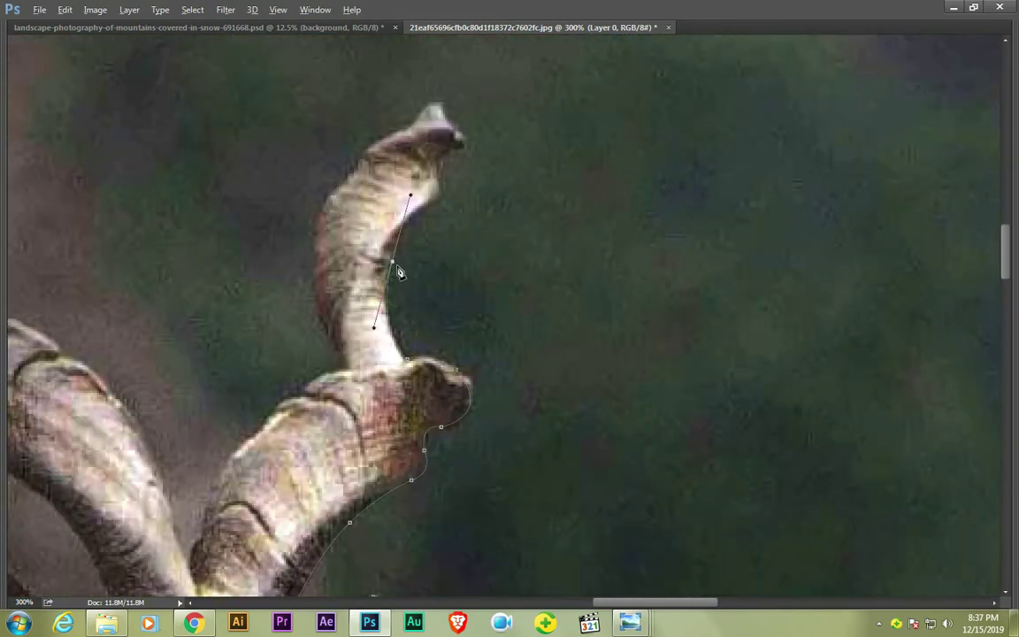
pyautogui.scroll(3, 437, 128)
pyautogui.hscroll(1, 437, 128)
pyautogui.moveTo(433, 269)
pyautogui.mouseDown()
pyautogui.moveTo(445, 261)
pyautogui.moveTo(427, 326)
pyautogui.mouseUp()
# - Trace along the left horn, then pan across the head, neck and chest
pyautogui.scroll(-2, 392, 254)
pyautogui.hscroll(-4, 392, 255)
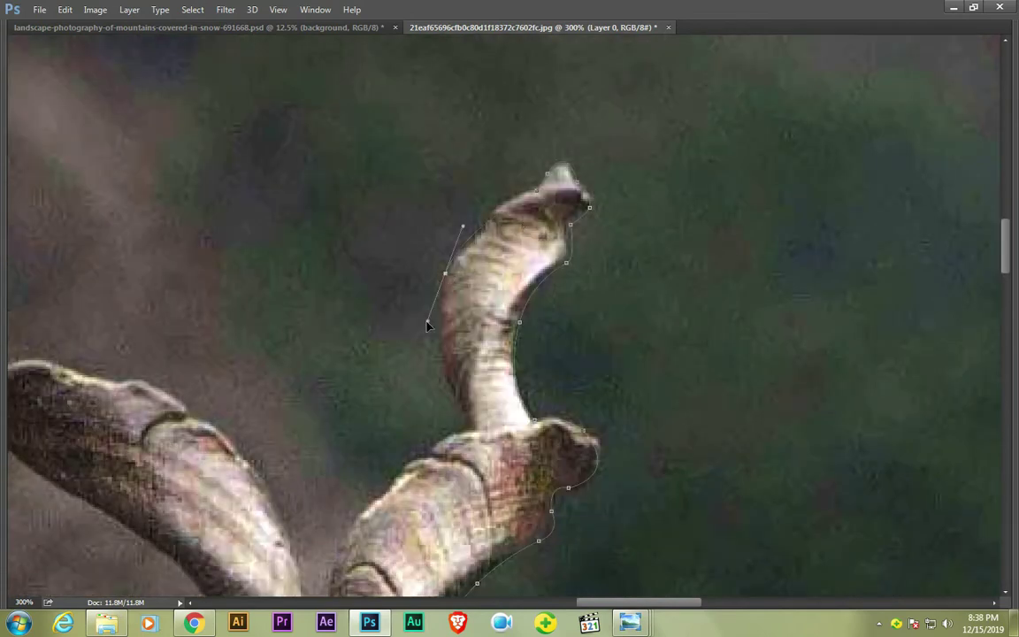
pyautogui.scroll(-4, 460, 449)
pyautogui.hscroll(-3, 460, 449)
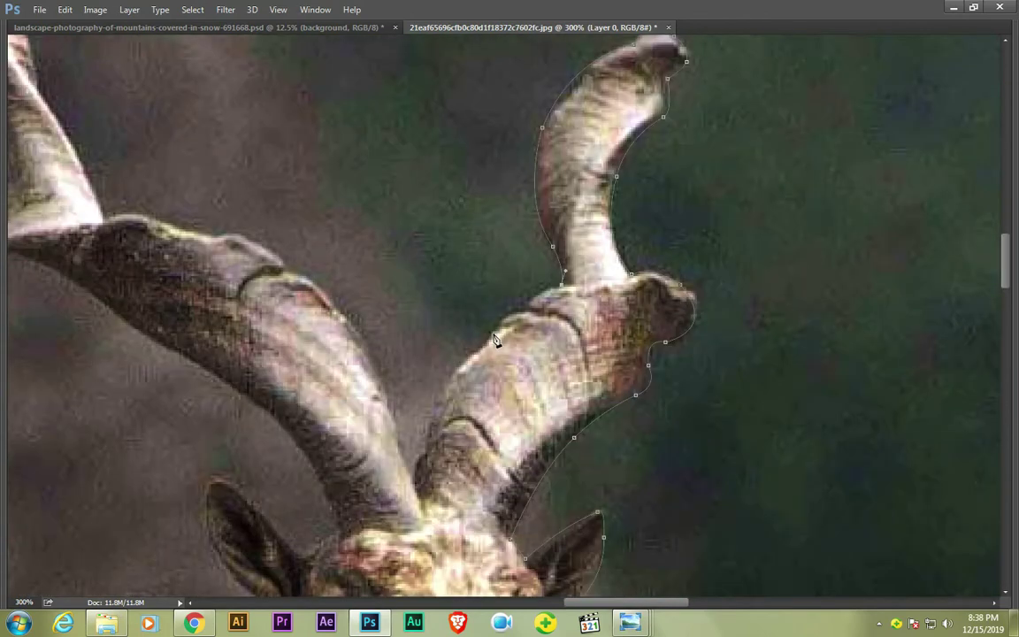
pyautogui.moveTo(423, 478); pyautogui.dragTo(549, 327)
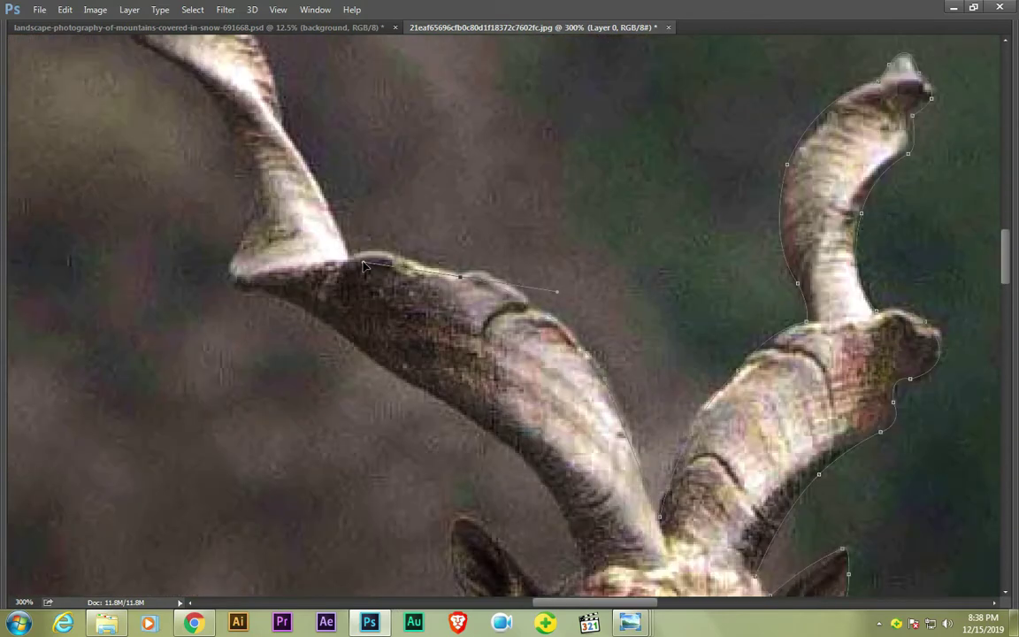
pyautogui.moveTo(363, 266)
pyautogui.mouseDown()
pyautogui.moveTo(504, 345)
pyautogui.moveTo(663, 368)
pyautogui.mouseUp()
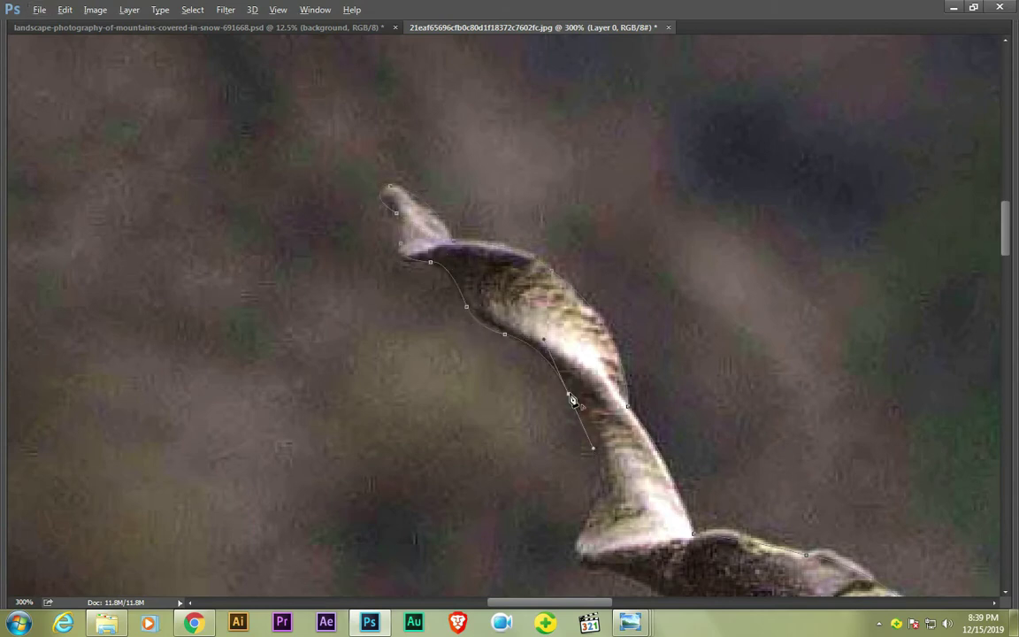
pyautogui.moveTo(573, 401); pyautogui.dragTo(517, 384)
pyautogui.click(521, 425)
pyautogui.moveTo(628, 478); pyautogui.dragTo(486, 345)
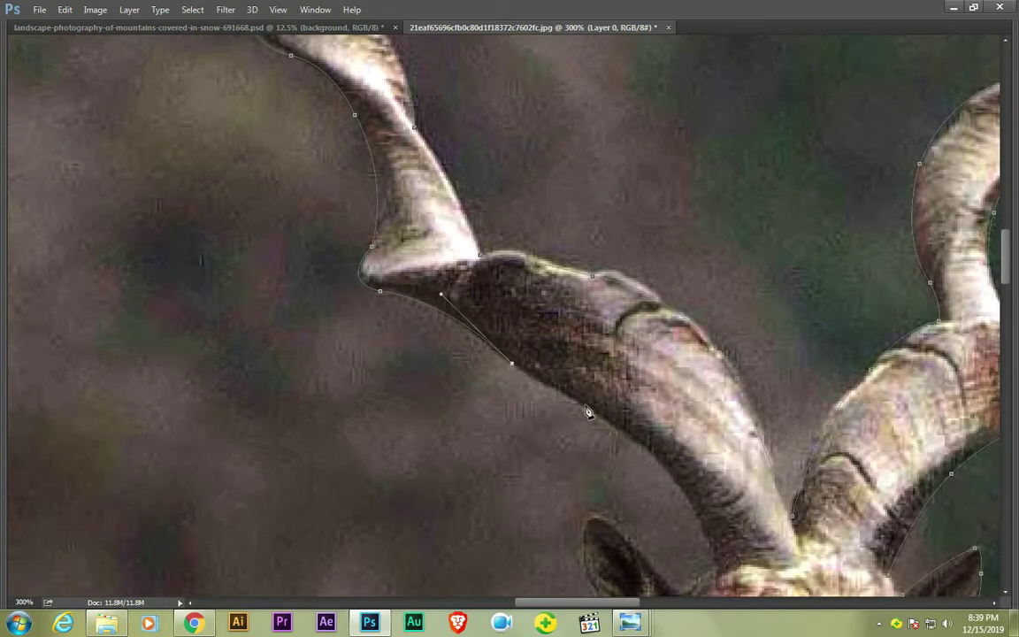
pyautogui.moveTo(588, 412); pyautogui.dragTo(438, 280)
pyautogui.moveTo(569, 454); pyautogui.dragTo(511, 392)
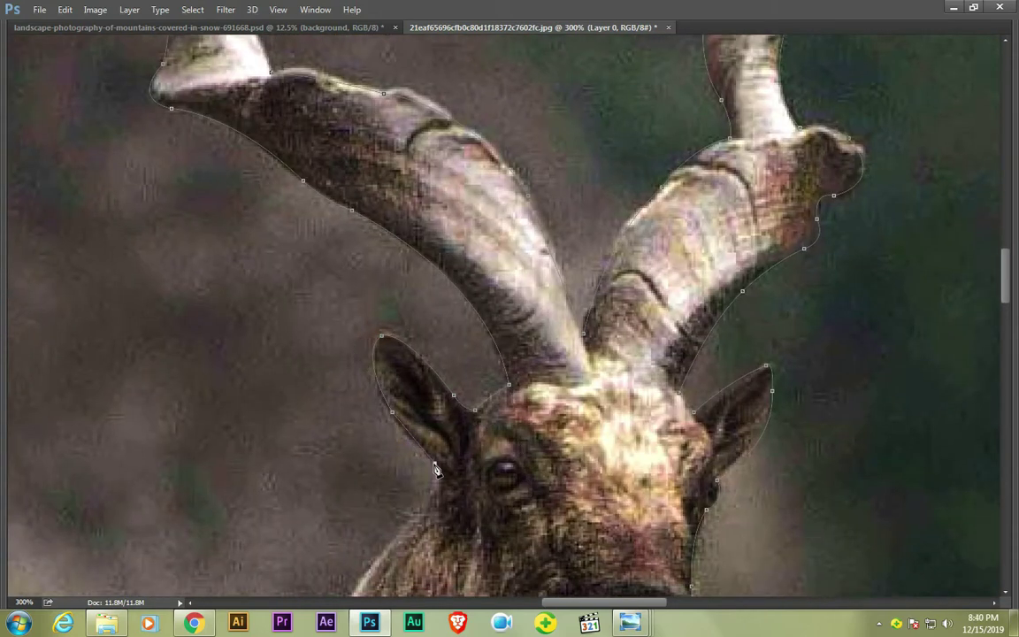
pyautogui.moveTo(435, 470); pyautogui.dragTo(436, 356)
pyautogui.moveTo(326, 548); pyautogui.dragTo(386, 450)
# - Load the markhor path as a selection, fill it on new Layer 1, and add a white Layer 2
pyautogui.hotkey('ctrl', '0')
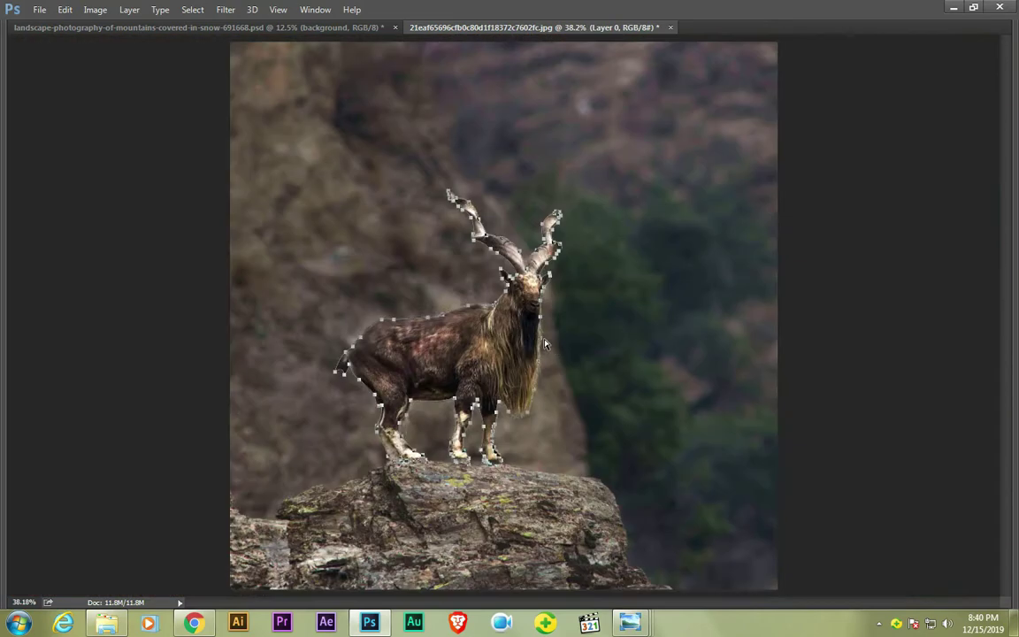
pyautogui.press('Tab')
pyautogui.hotkey('ctrl', 'Return')
pyautogui.hotkey('ctrl', 'shift', 'alt', 'n')
pyautogui.press('v')
pyautogui.hotkey('ctrl', 'BackSpace')
pyautogui.hotkey('ctrl', 'z')
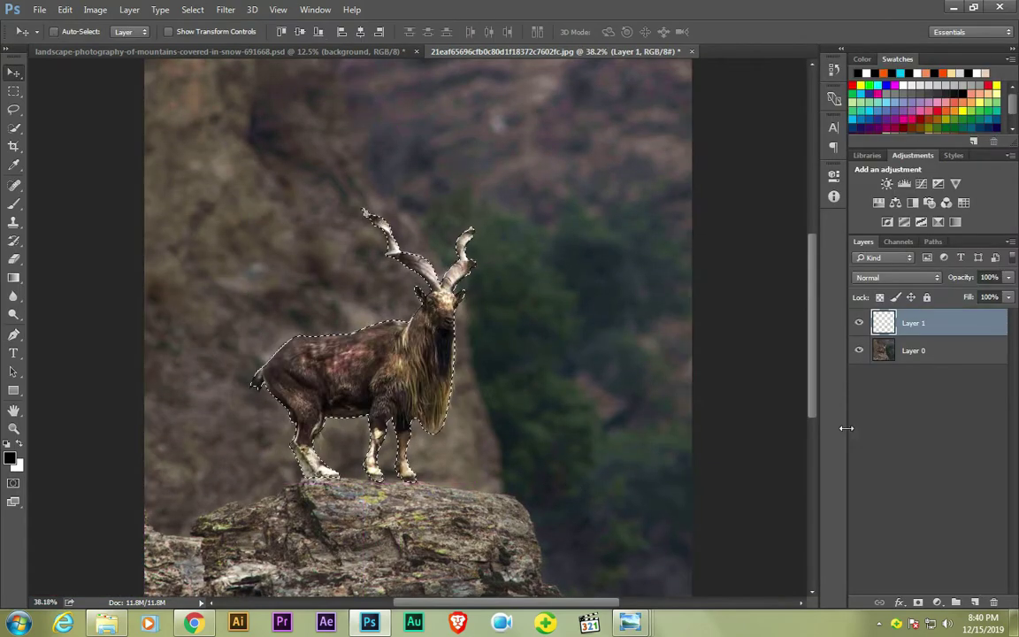
pyautogui.hotkey('ctrl', 'd')
# - Apply a black Color Overlay style to the markhor layer and toggle layer visibility to check it
pyautogui.rightClick(927, 323)
pyautogui.click(679, 92)
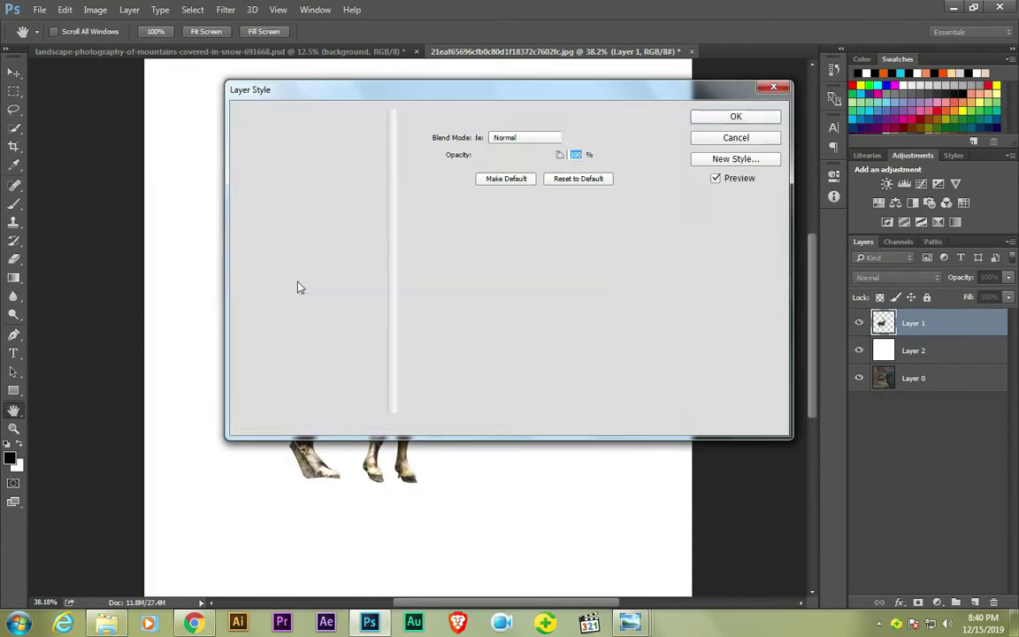
pyautogui.press('Return')
pyautogui.keyDown('alt'); pyautogui.click(860, 405); pyautogui.keyUp('alt')
pyautogui.click(859, 324)
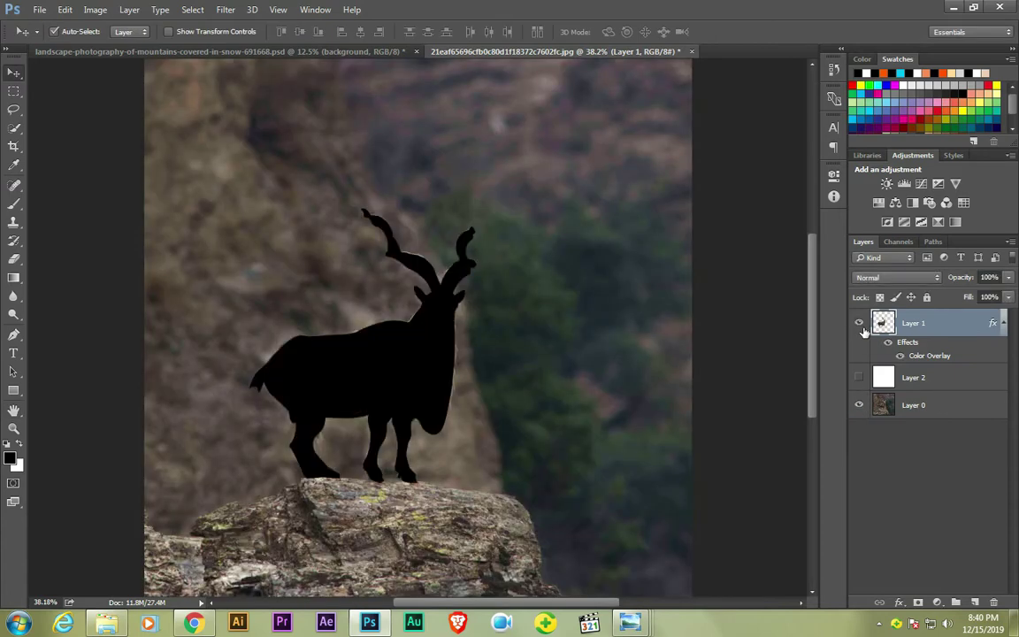
pyautogui.click(860, 377)
pyautogui.scroll(3, 523, 274)
pyautogui.scroll(3, 506, 310)
# - Trace the gap between the legs with the Pen tool and clear it to white
pyautogui.scroll(-3, 505, 310)
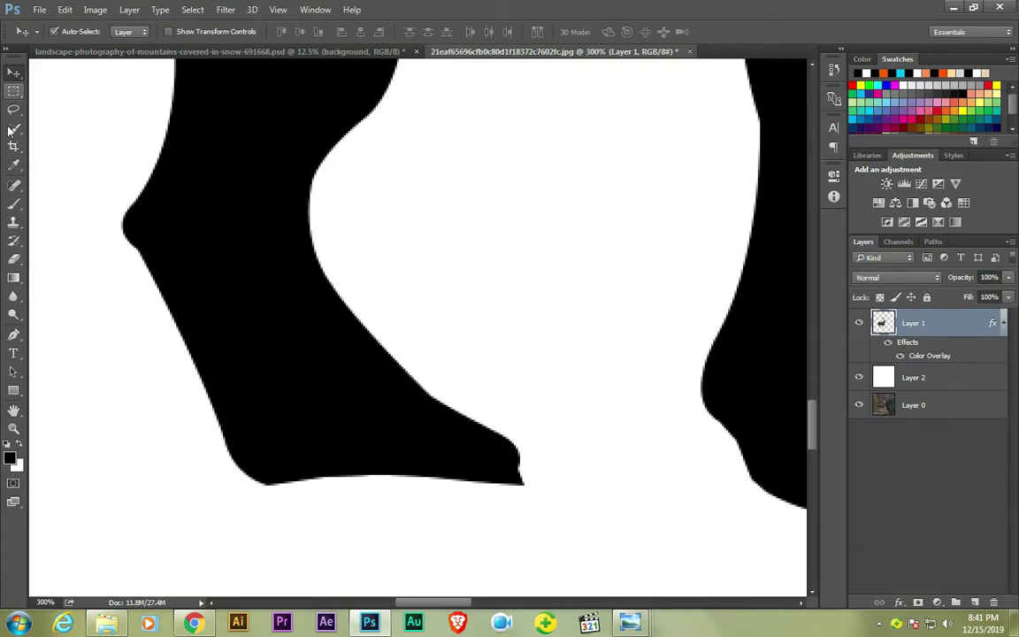
pyautogui.press('p')
pyautogui.click(272, 301)
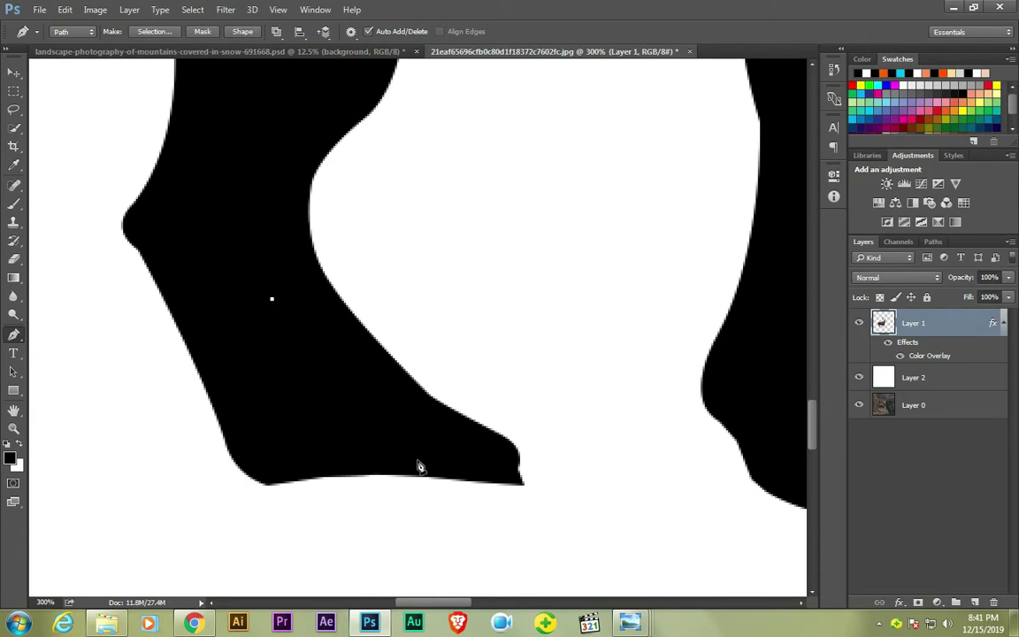
pyautogui.moveTo(418, 461); pyautogui.dragTo(487, 526)
pyautogui.hotkey('ctrl', 'Return')
pyautogui.press('Delete')
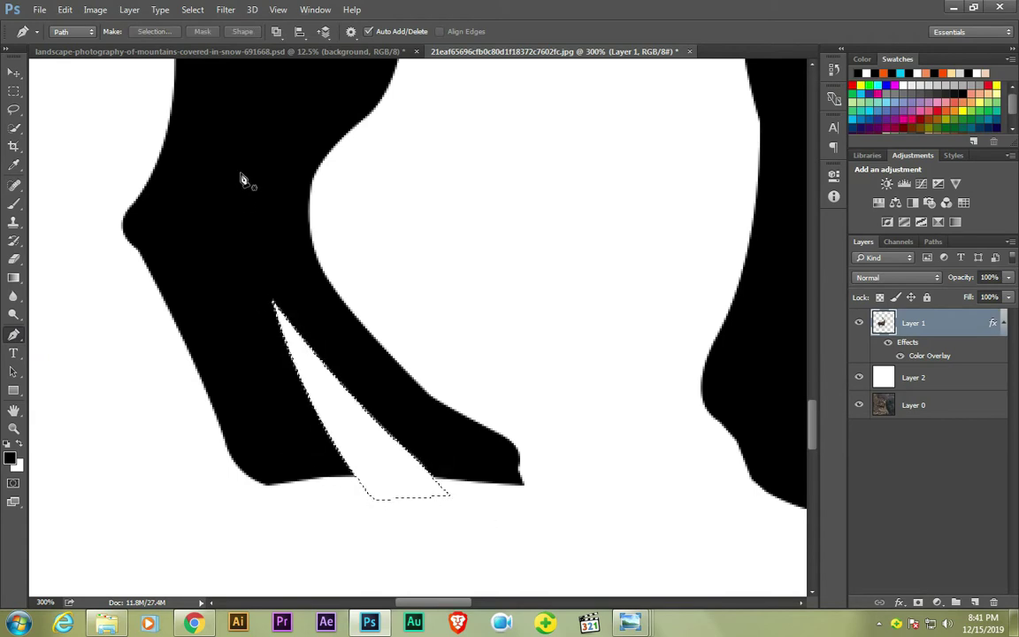
pyautogui.hotkey('ctrl', 'd')
pyautogui.click(275, 306)
pyautogui.hotkey('ctrl', 'Return')
pyautogui.press('Delete')
pyautogui.hotkey('ctrl', 'd')
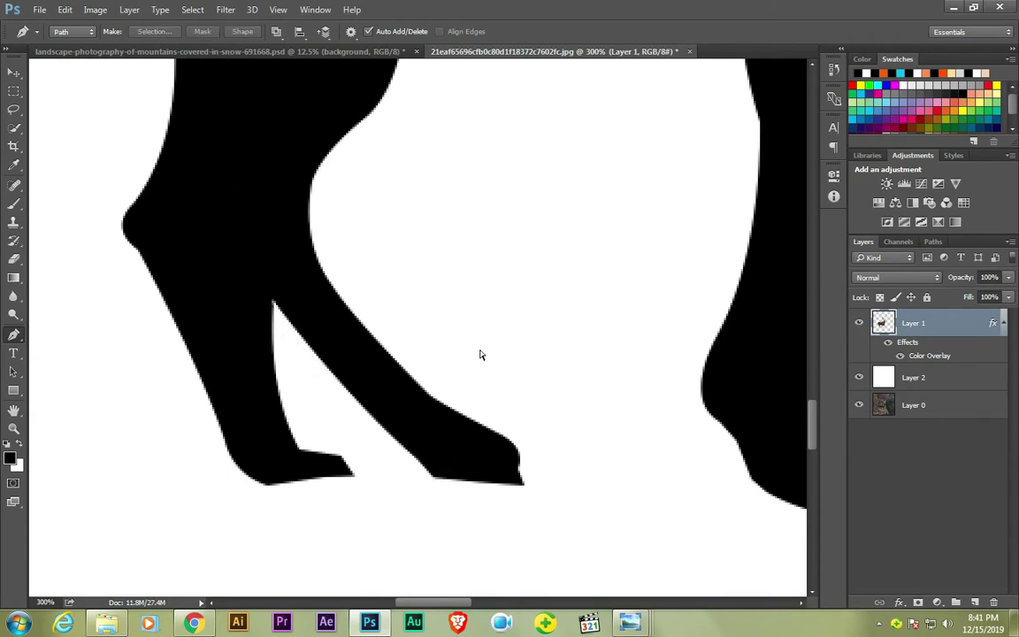
# - Copy the right foot onto a new layer and move it onto the left leg
pyautogui.press('m')
pyautogui.moveTo(549, 336)
pyautogui.mouseDown()
pyautogui.moveTo(600, 375)
pyautogui.moveTo(392, 353)
pyautogui.mouseUp()
pyautogui.moveTo(494, 387); pyautogui.dragTo(754, 553)
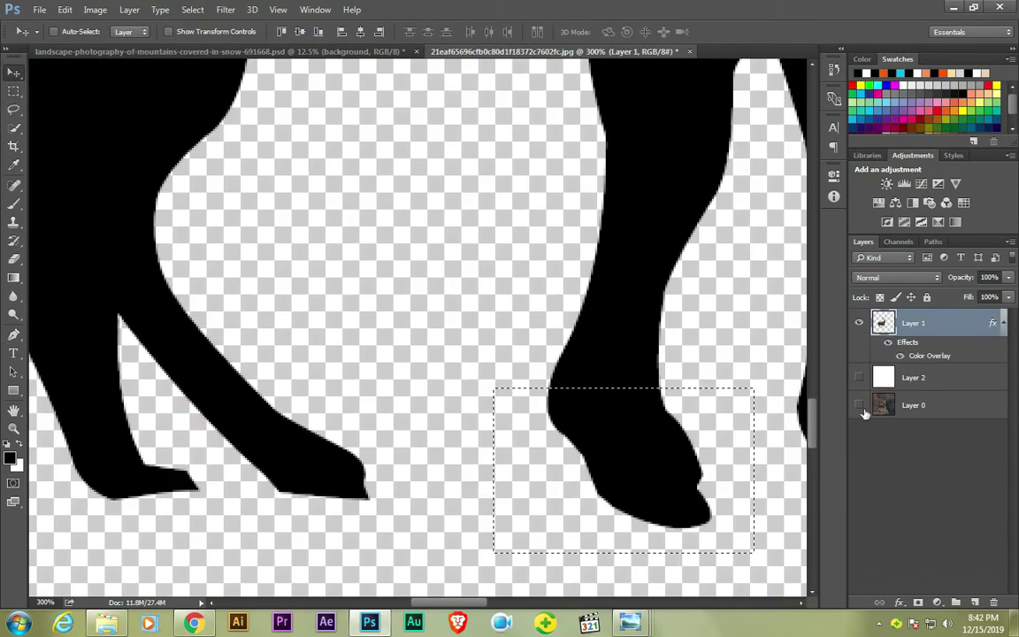
pyautogui.hotkey('ctrl', 'j')
pyautogui.moveTo(320, 449); pyautogui.dragTo(316, 418)
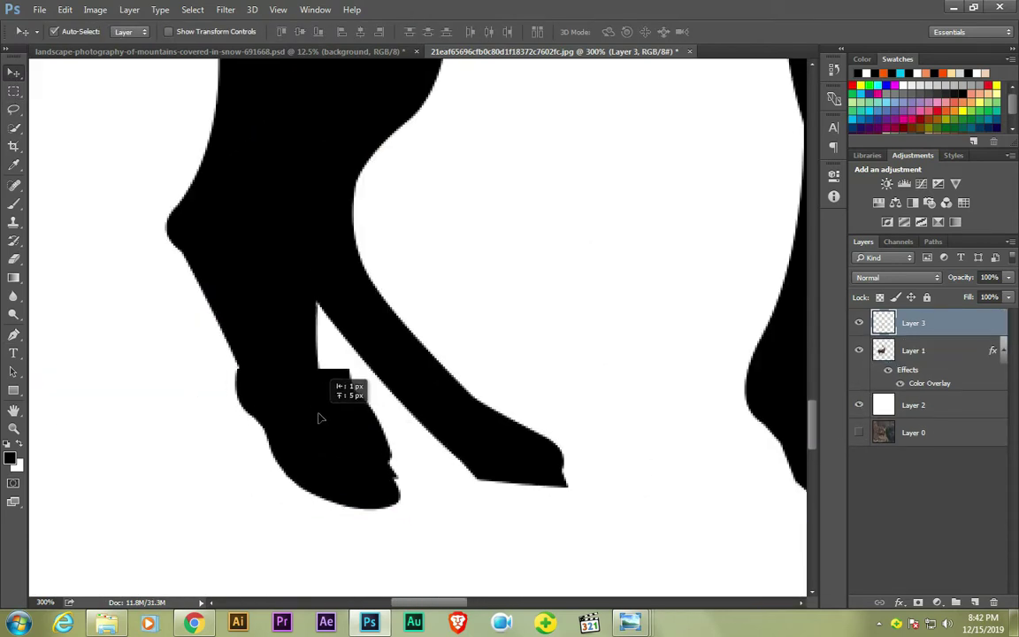
pyautogui.hotkey('alt', '[')
# - Duplicate the foot onto the right leg and paint black to widen its edge
pyautogui.press('b')
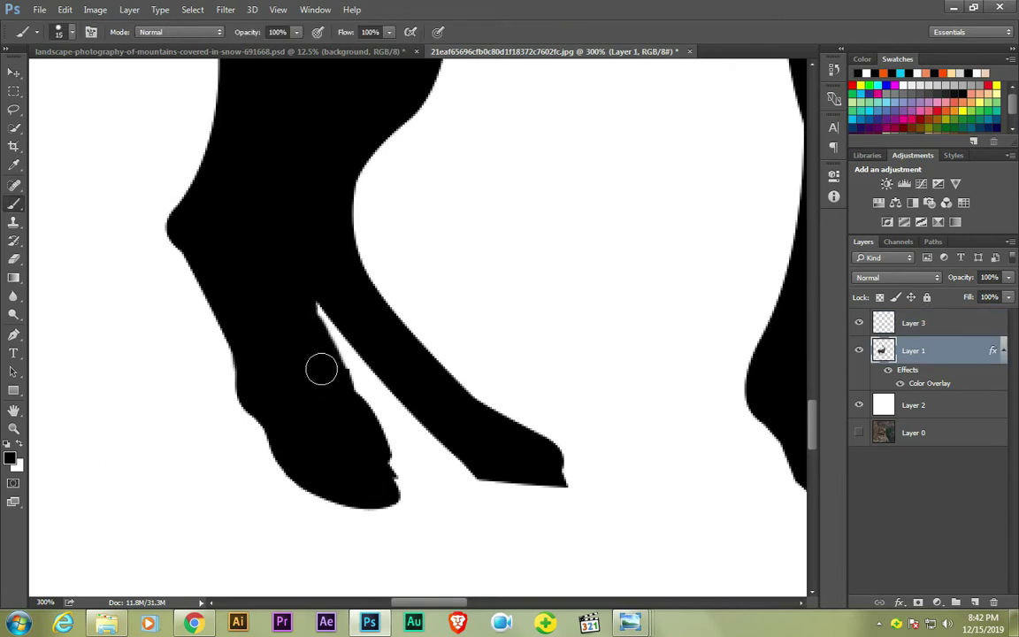
pyautogui.press('v')
pyautogui.moveTo(391, 387)
pyautogui.mouseDown()
pyautogui.moveTo(551, 386)
pyautogui.moveTo(584, 375)
pyautogui.mouseUp()
pyautogui.hotkey('alt', '[')
pyautogui.hotkey('alt', '[')
pyautogui.press('b')
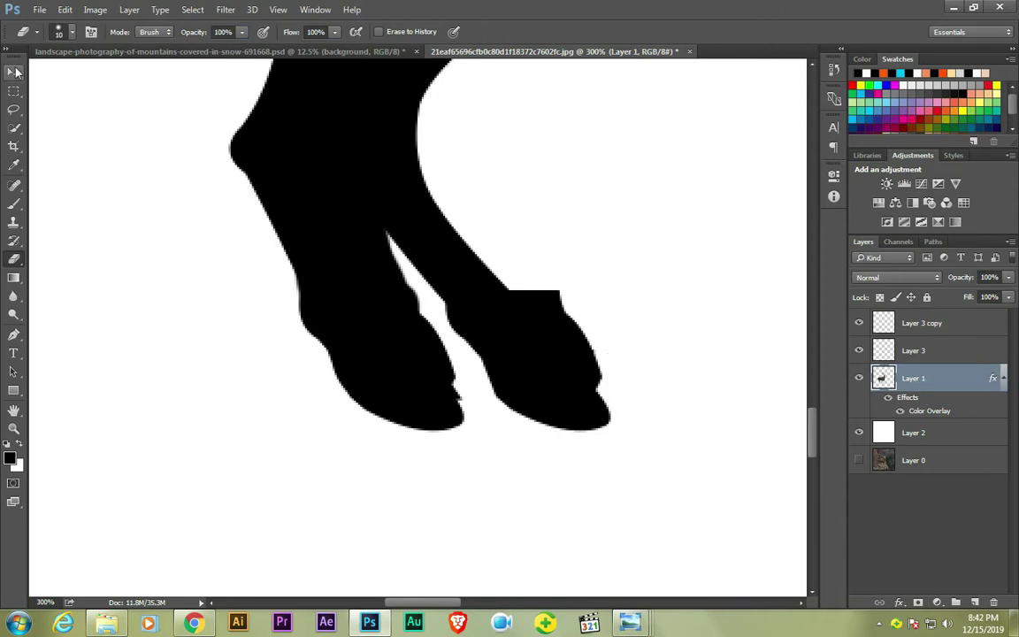
pyautogui.moveTo(440, 214)
pyautogui.mouseDown()
pyautogui.moveTo(540, 300)
pyautogui.moveTo(460, 232)
pyautogui.mouseUp()
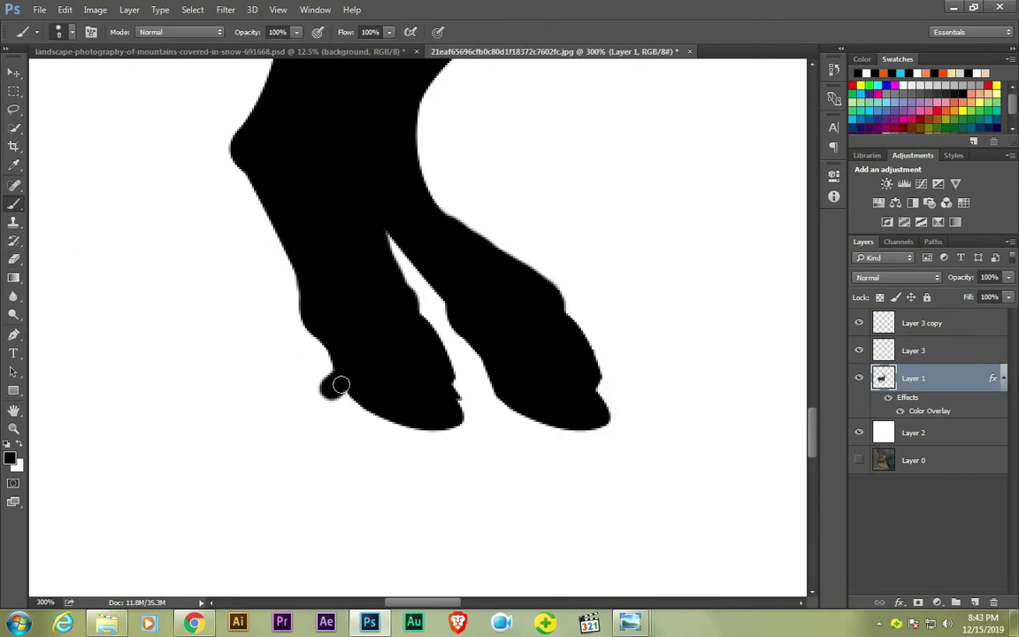
# - Inspect the legs up close and check the eraser brush settings
pyautogui.moveTo(596, 400); pyautogui.dragTo(357, 401)
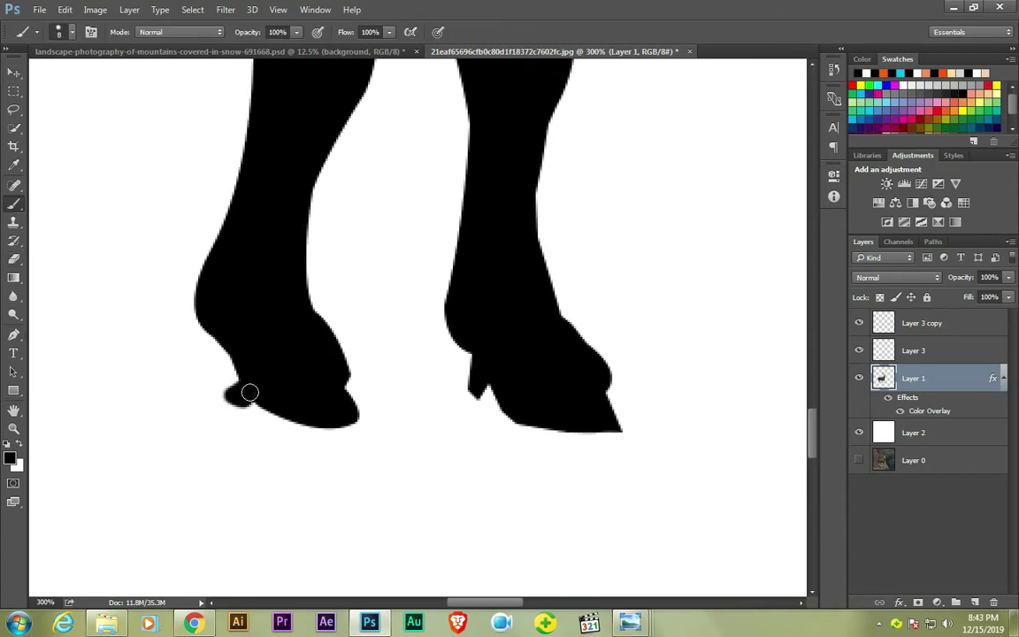
pyautogui.moveTo(473, 346); pyautogui.dragTo(136, 268)
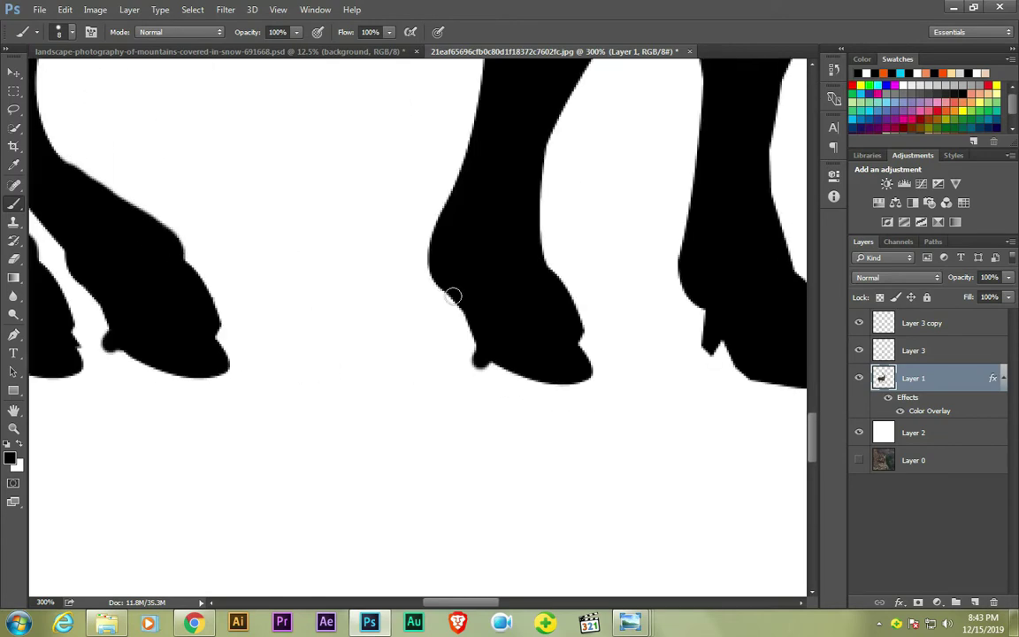
pyautogui.press('v')
pyautogui.hotkey('ctrl', '0')
pyautogui.hotkey('ctrl', '+')
pyautogui.hotkey('ctrl', '+')
pyautogui.hotkey('ctrl', '+')
pyautogui.press('e')
pyautogui.rightClick(405, 403)
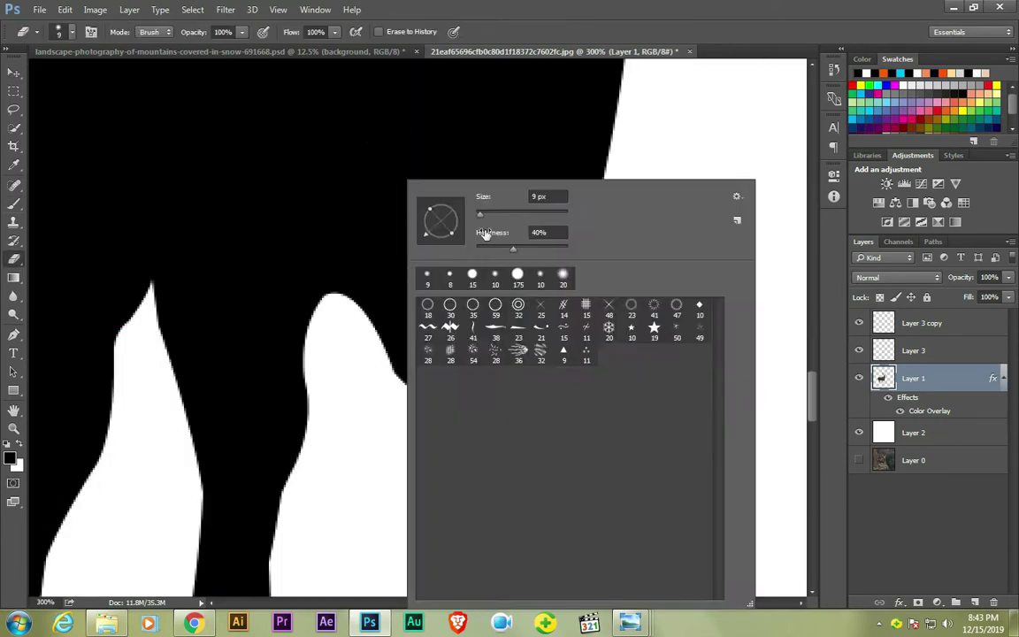
pyautogui.press('Escape')
pyautogui.hotkey('ctrl', '0')
pyautogui.hotkey('ctrl', 't')
pyautogui.press('Escape')
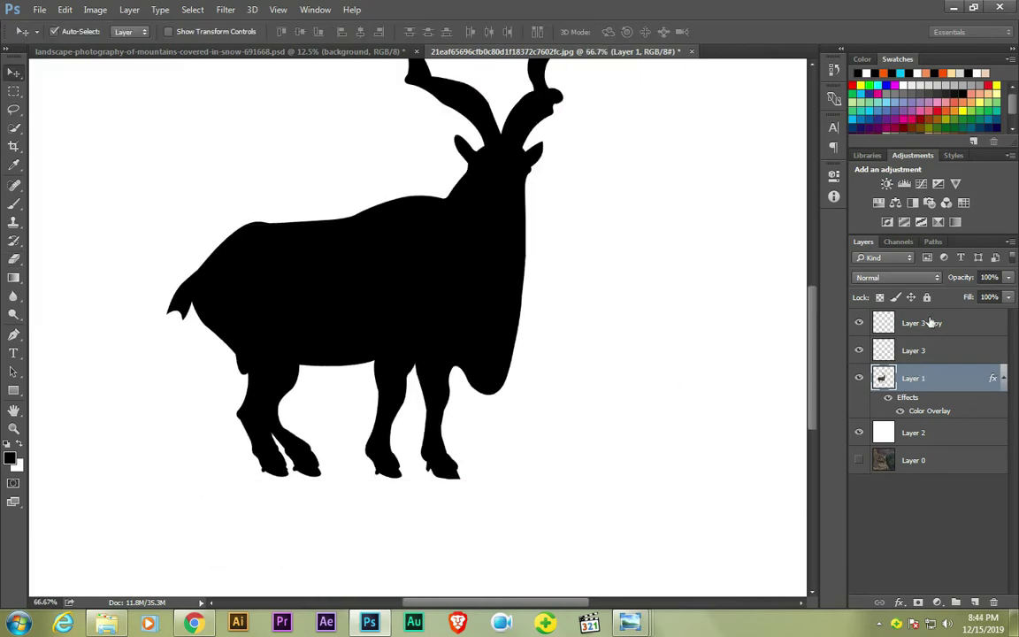
# - Merge the silhouette layers into one and flip it horizontally to face left
pyautogui.keyDown('shift'); pyautogui.click(920, 323); pyautogui.keyUp('shift')
pyautogui.hotkey('ctrl', 'e')
pyautogui.hotkey('ctrl', 't')
pyautogui.press('Return')
pyautogui.hotkey('ctrl', '+')
pyautogui.hotkey('ctrl', '+')
pyautogui.hotkey('ctrl', '+')
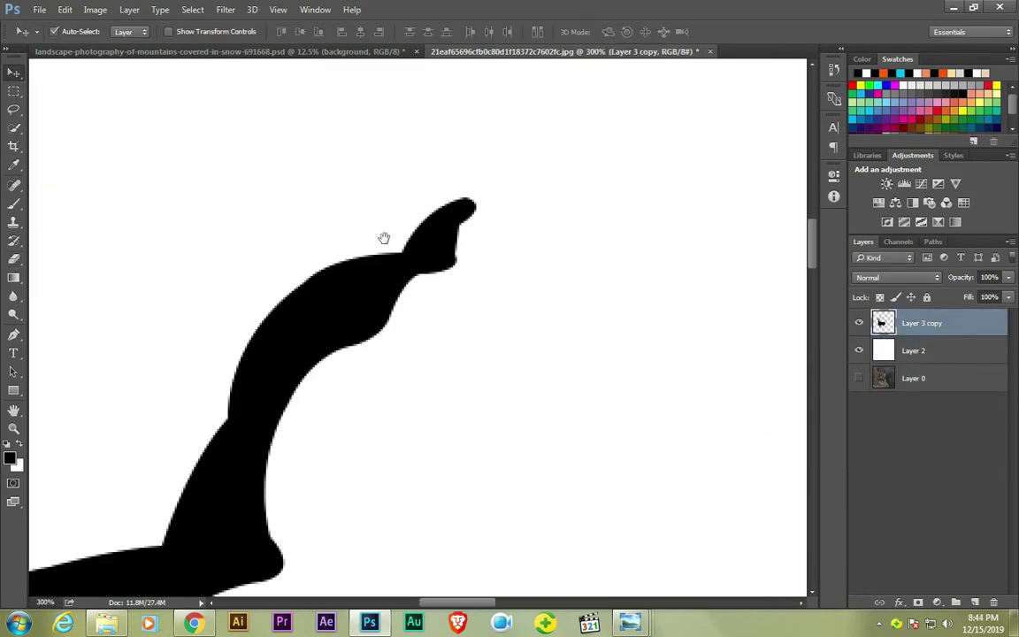
pyautogui.hotkey('ctrl', '+')
# - Copy a horn tip onto a new layer and position it onto the horn
pyautogui.press('e')
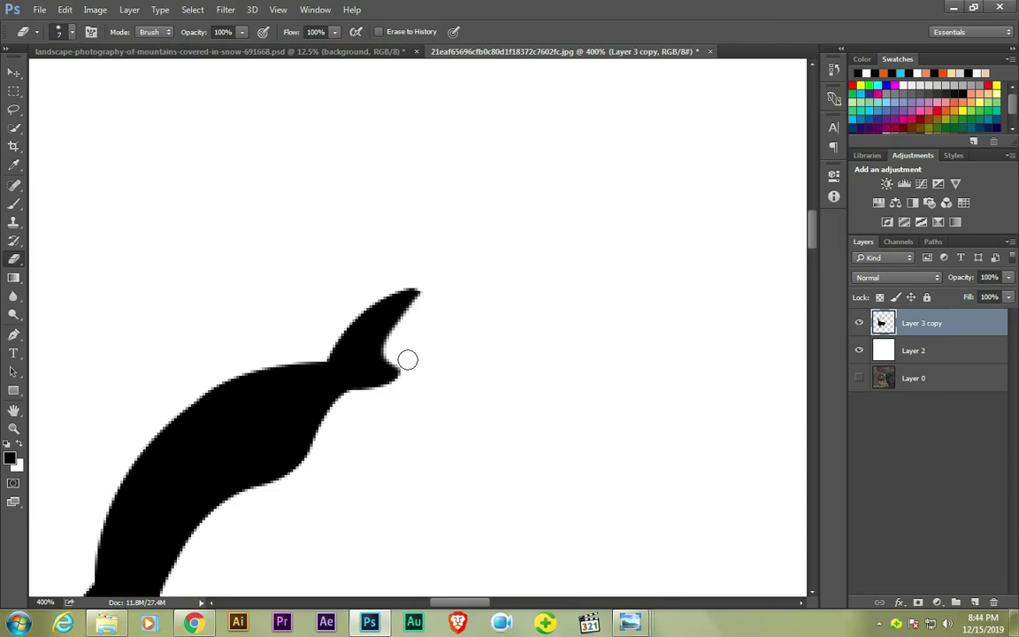
pyautogui.moveTo(473, 204); pyautogui.dragTo(323, 438)
pyautogui.hotkey('ctrl', '-')
pyautogui.hotkey('ctrl', '-')
pyautogui.hotkey('ctrl', '-')
pyautogui.hotkey('ctrl', 'j')
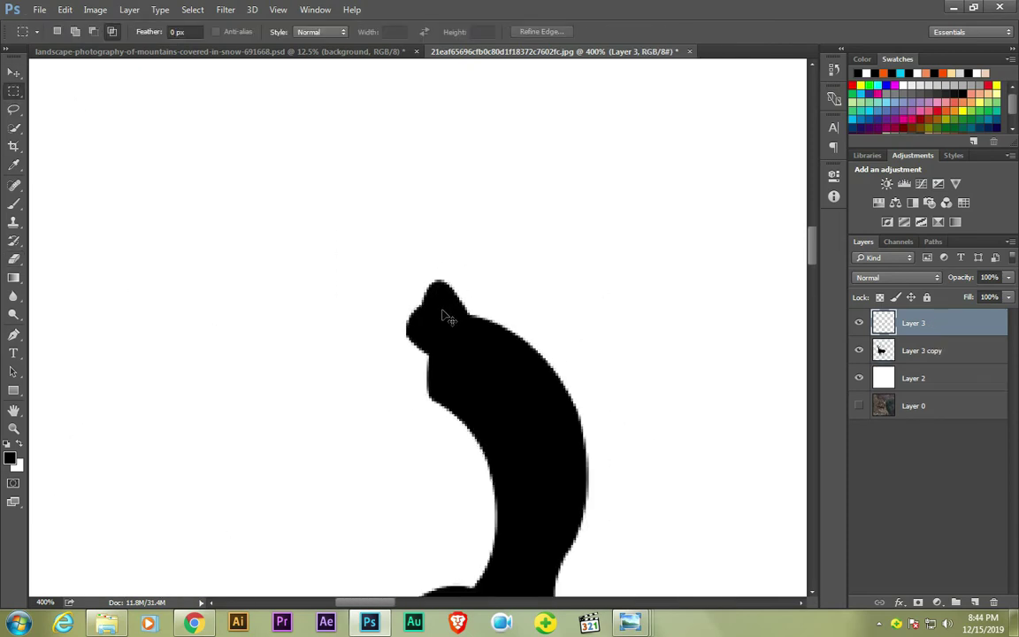
pyautogui.press('v')
pyautogui.moveTo(628, 297); pyautogui.dragTo(429, 323)
pyautogui.hotkey('ctrl', 't')
pyautogui.press('Return')
pyautogui.hotkey('ctrl', '+')
pyautogui.moveTo(484, 282); pyautogui.dragTo(467, 282)
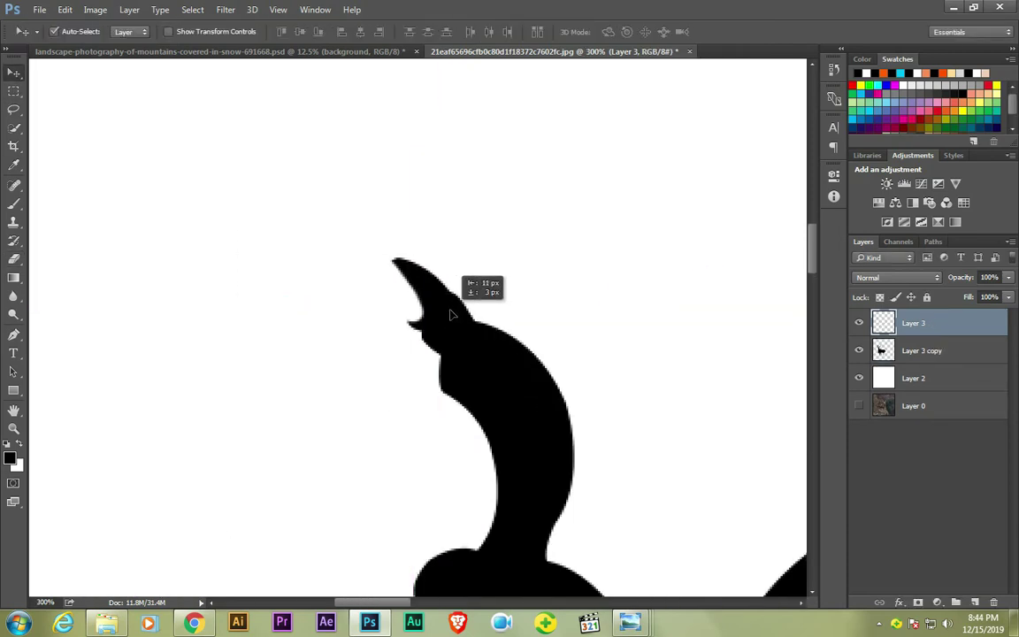
pyautogui.hotkey('ctrl', '0')
# - Save the image as markhor.psd
pyautogui.hotkey('ctrl', 'shift', 's')
pyautogui.write('markhor')
pyautogui.press('Return')
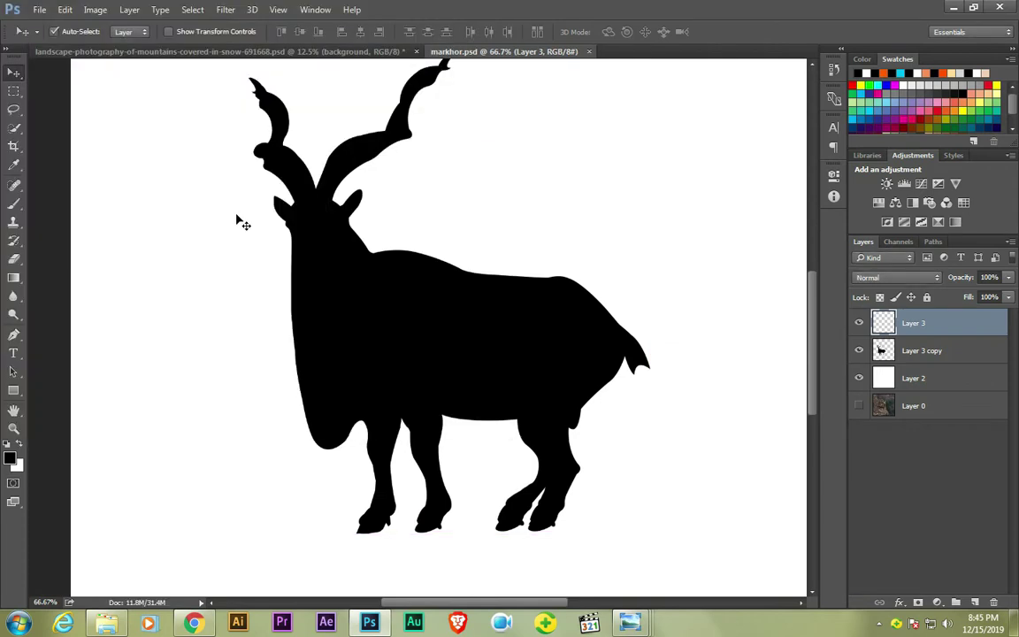
pyautogui.hotkey('ctrl', '+')
# - Add a new layer, choose the 41 px hair-strand brush, and zoom in on the legs
pyautogui.moveTo(533, 422); pyautogui.dragTo(634, 351)
pyautogui.hotkey('ctrl', 'shift', 'alt', 'n')
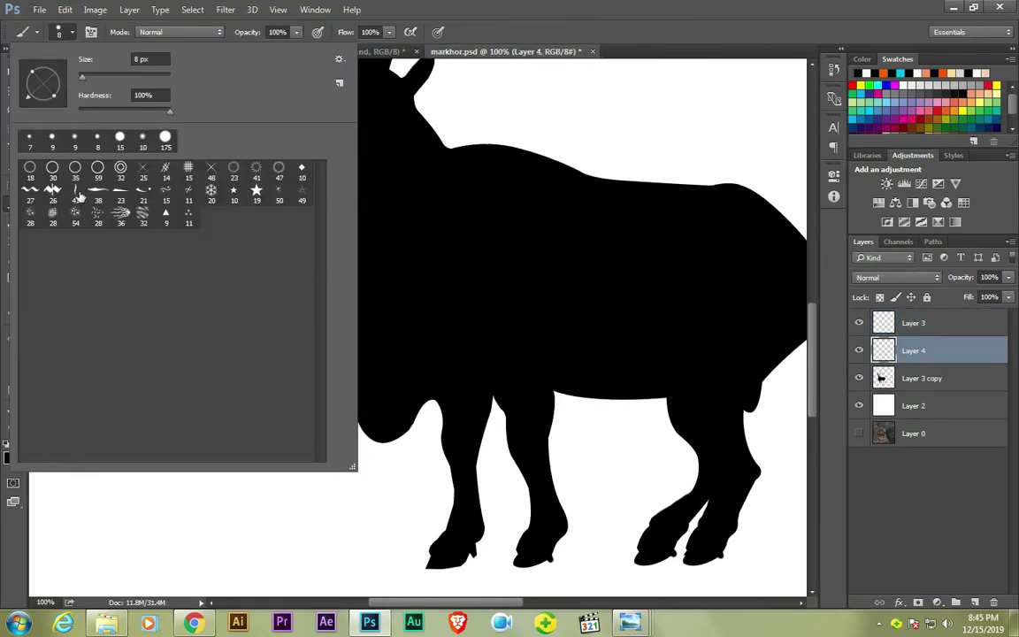
pyautogui.doubleClick(78, 196)
pyautogui.hotkey('ctrl', '+')
pyautogui.scroll(-3, 337, 366)
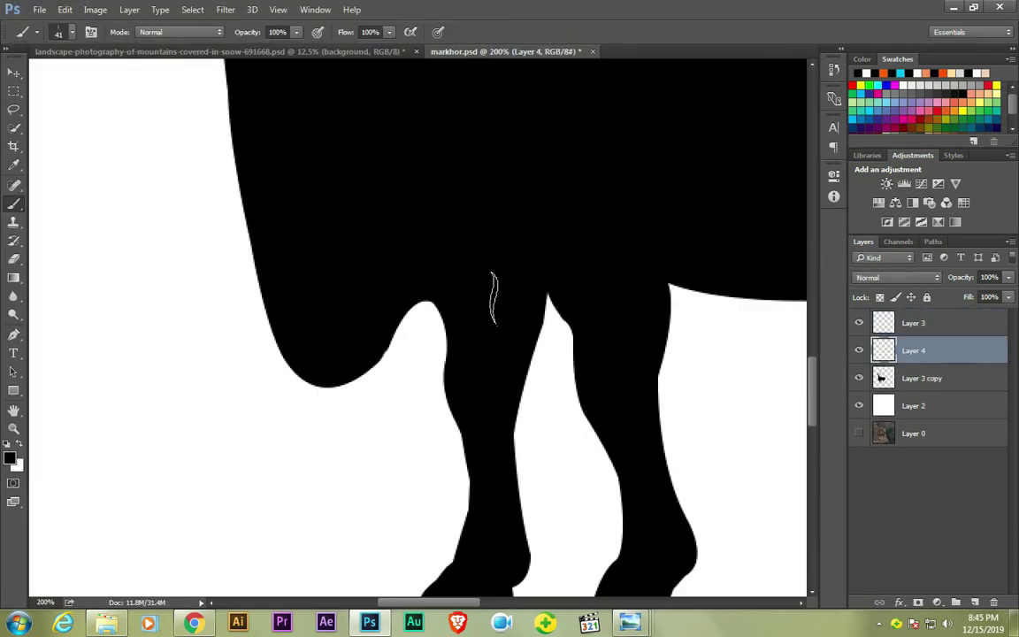
pyautogui.hscroll(-3, 372, 347)
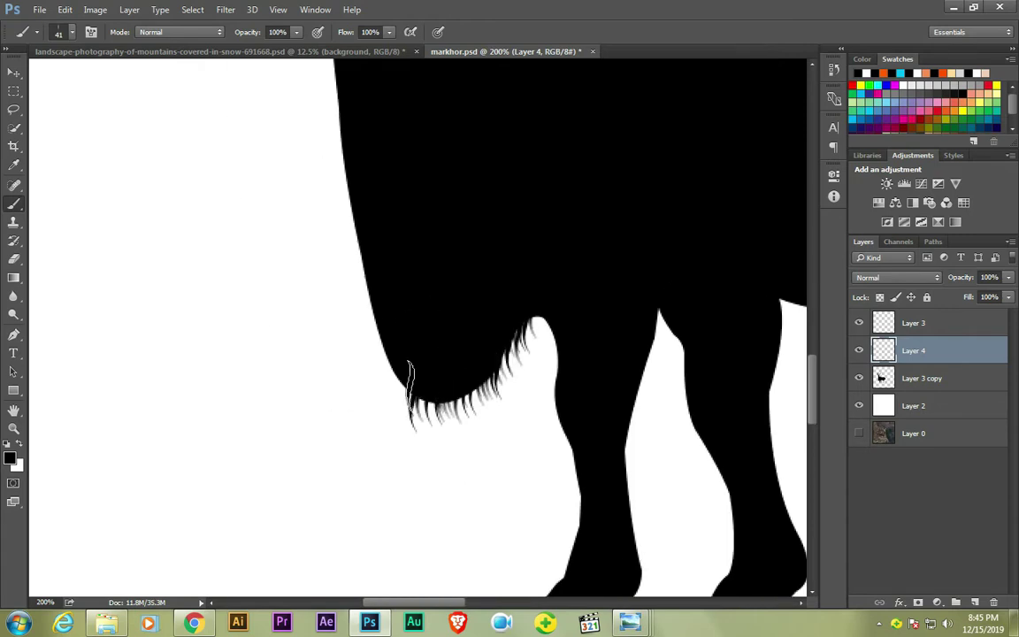
pyautogui.hscroll(5, 400, 297)
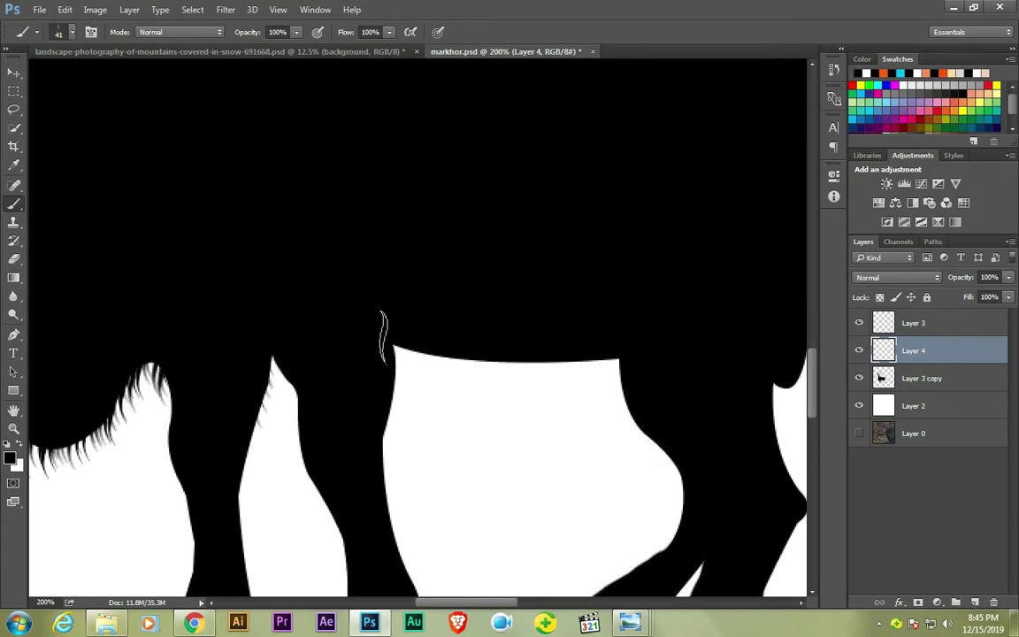
pyautogui.hscroll(4, 688, 336)
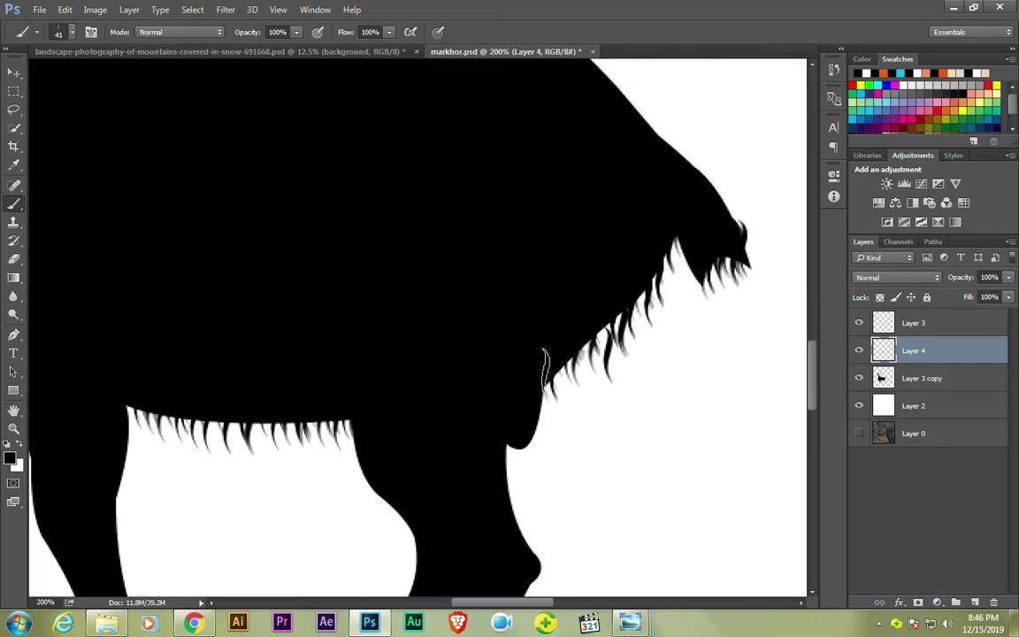
pyautogui.hscroll(-3, 438, 357)
pyautogui.hscroll(-2, 495, 363)
pyautogui.hscroll(-4, 560, 372)
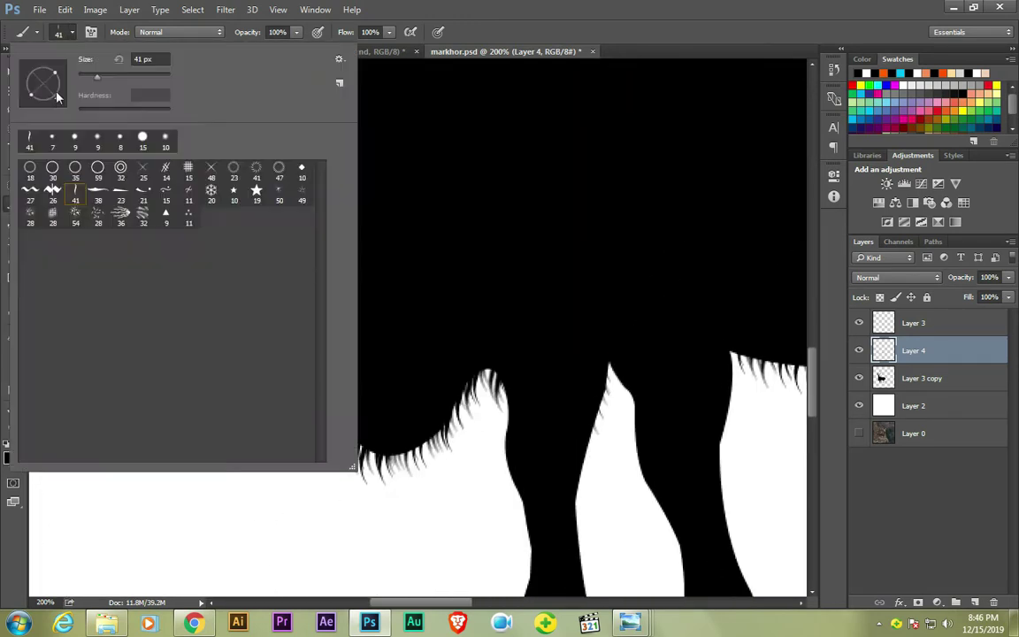
pyautogui.click(58, 32)
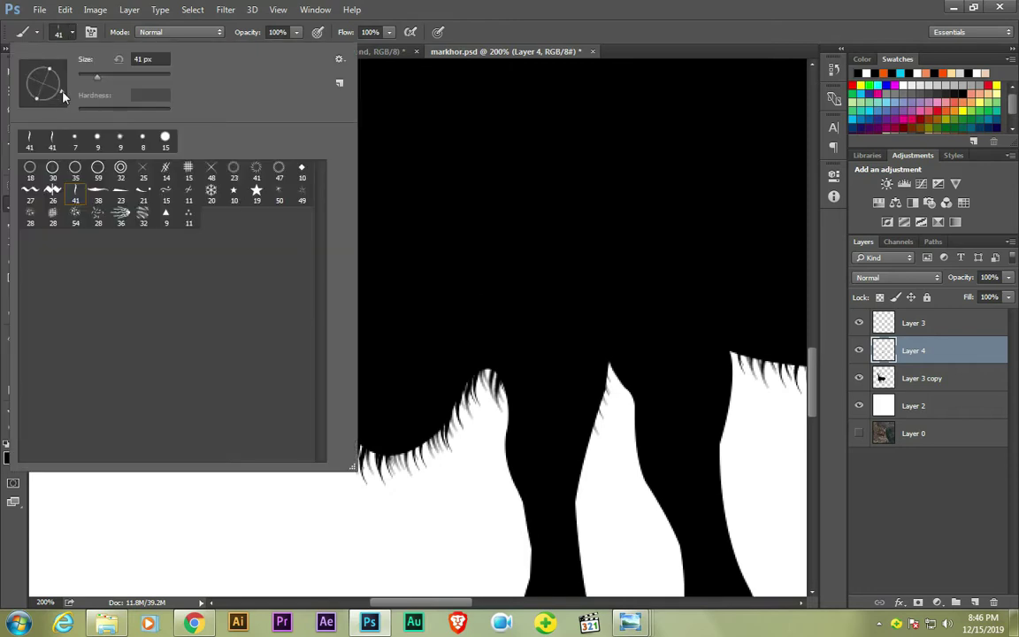
pyautogui.click(343, 400)
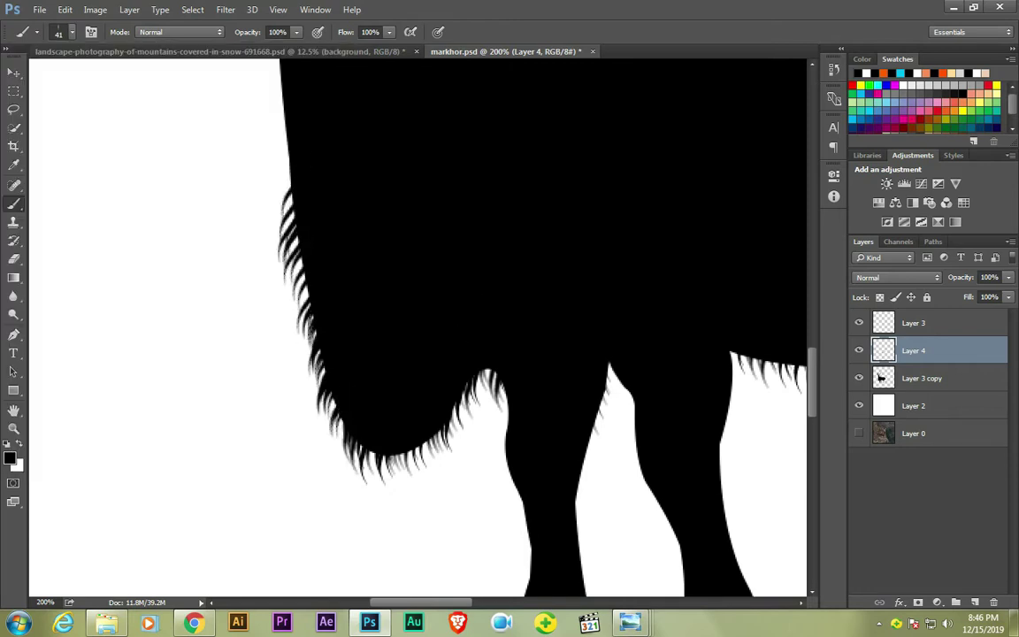
# - Enlarge the fur brush to 70 px and rotate its tip angle
pyautogui.scroll(3, 336, 251)
pyautogui.scroll(3, 293, 209)
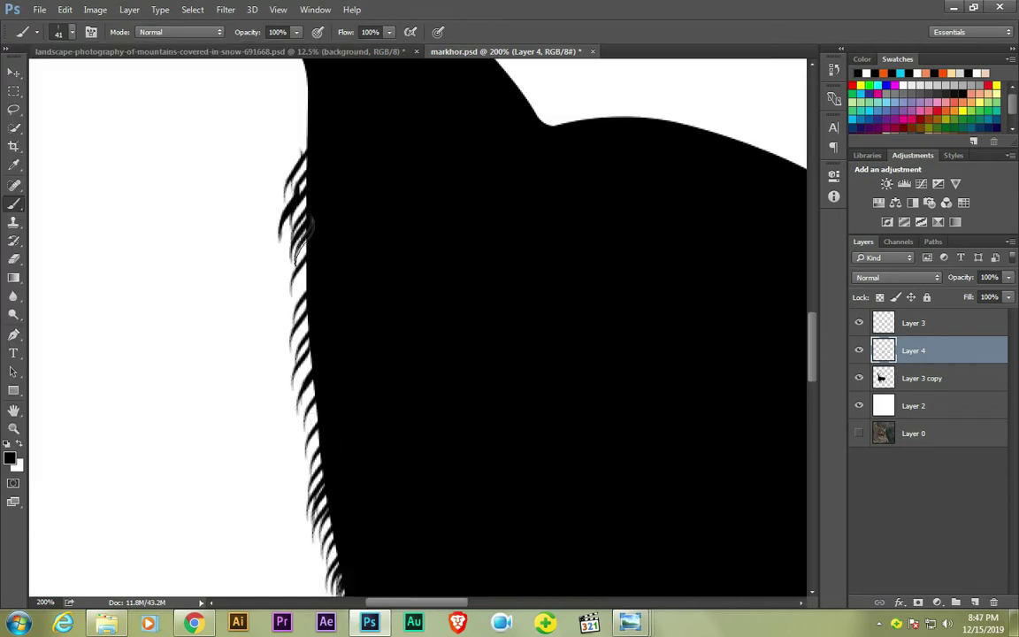
pyautogui.scroll(3, 301, 225)
pyautogui.scroll(3, 470, 346)
pyautogui.moveTo(470, 346); pyautogui.dragTo(442, 425)
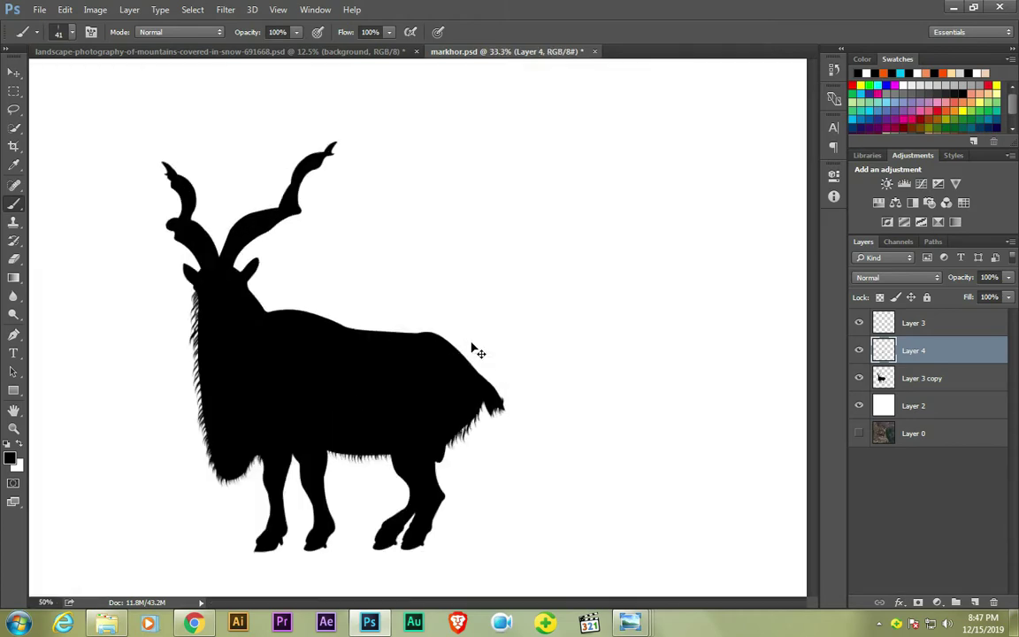
pyautogui.press(']')
pyautogui.press(']')
pyautogui.click(65, 32)
pyautogui.scroll(3, 522, 300)
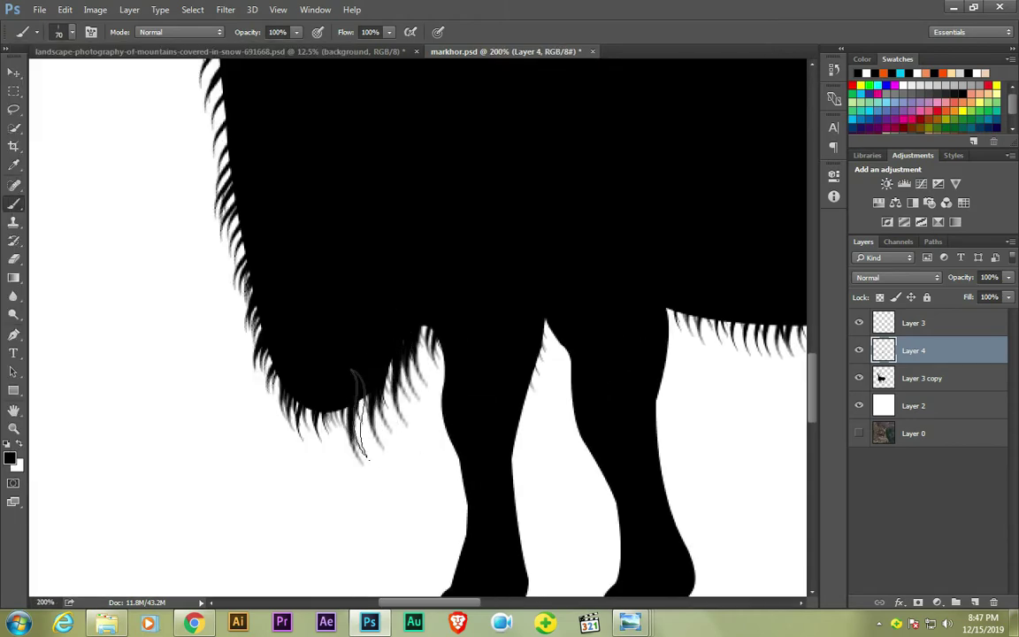
pyautogui.press(']')
pyautogui.click(64, 32)
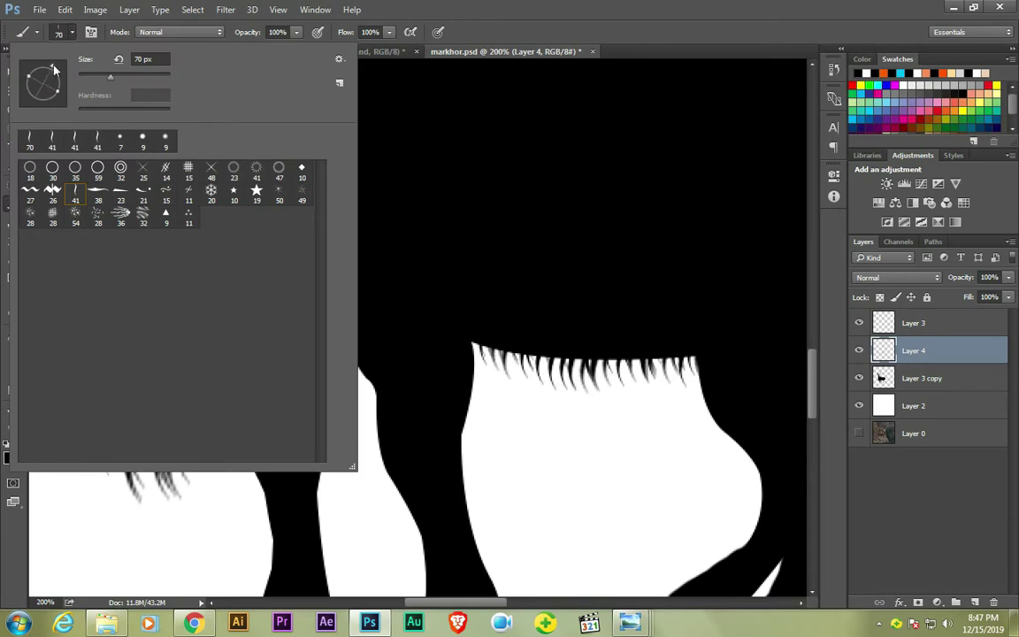
pyautogui.moveTo(48, 95); pyautogui.dragTo(31, 73)
pyautogui.press('Return')
# - Paint fur strands along the markhor's belly edge
pyautogui.hscroll(-3, 416, 353)
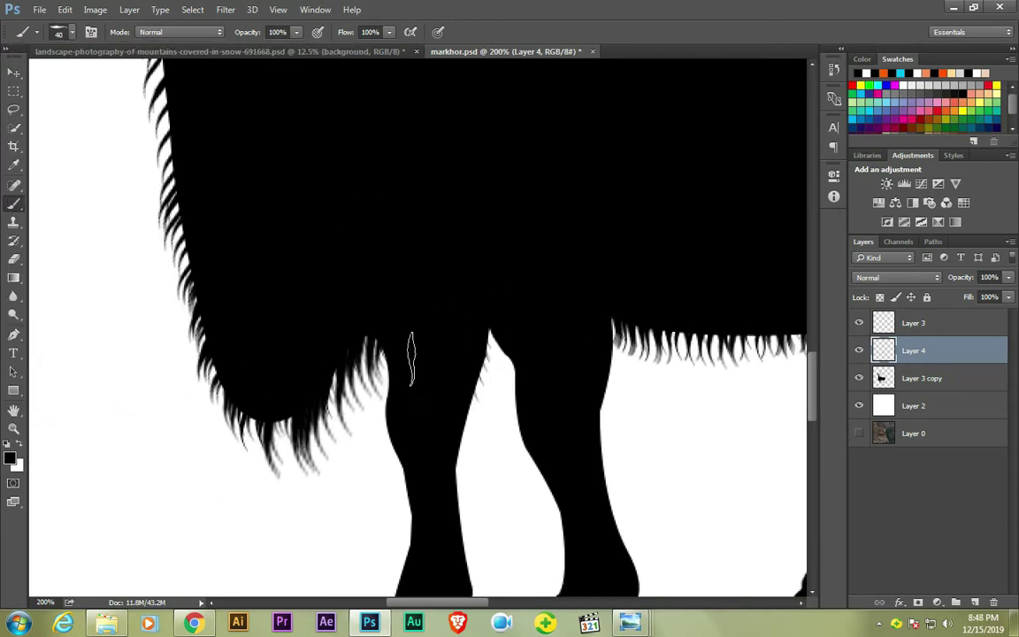
pyautogui.hscroll(-2, 292, 359)
pyautogui.hscroll(3, 430, 341)
pyautogui.hscroll(2, 375, 345)
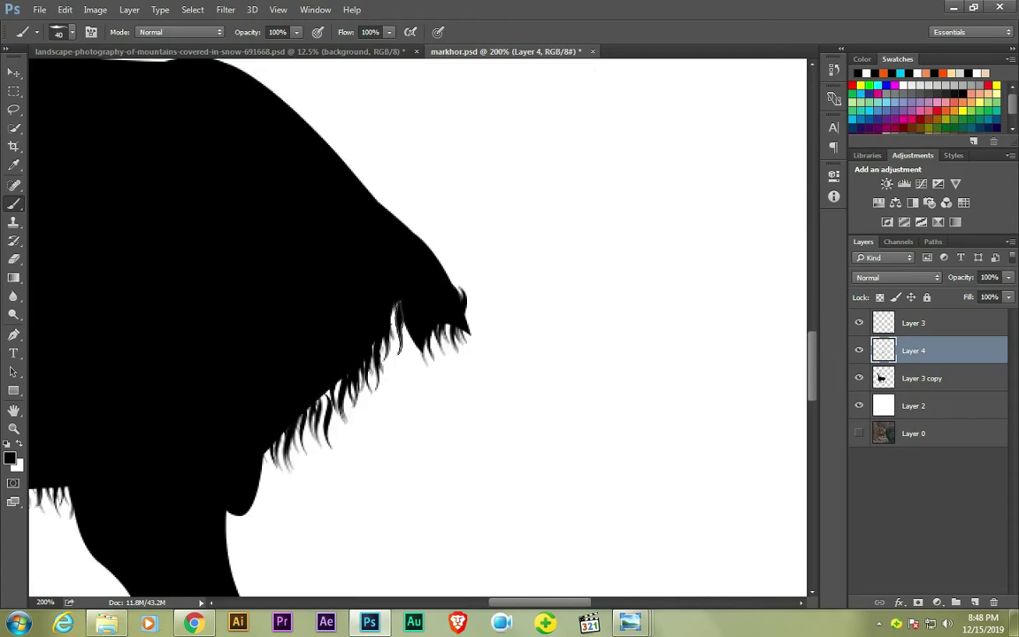
pyautogui.moveTo(263, 456); pyautogui.dragTo(422, 364)
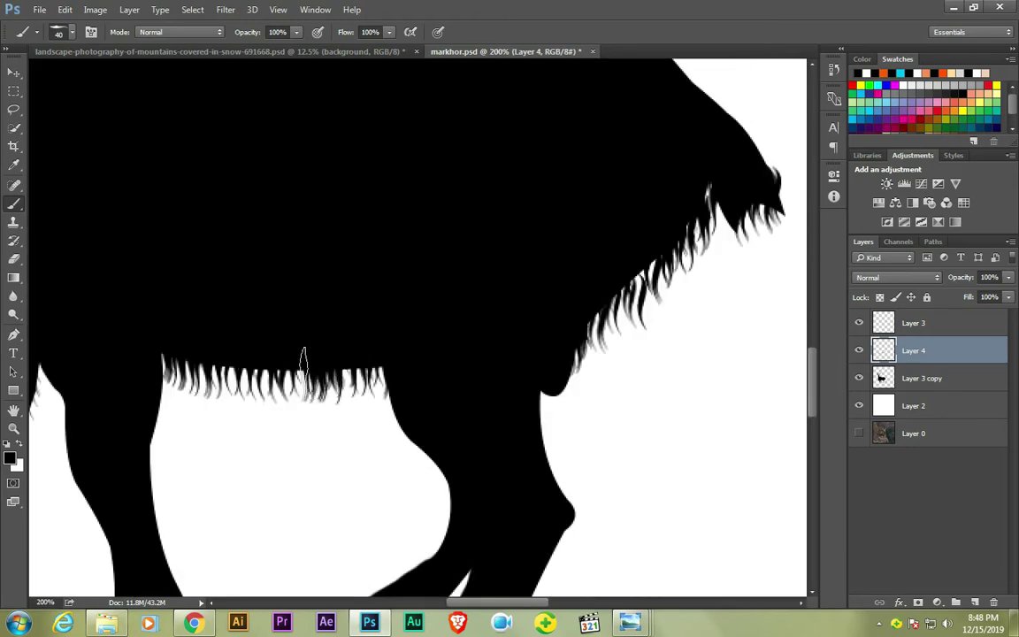
pyautogui.hscroll(-5, 453, 339)
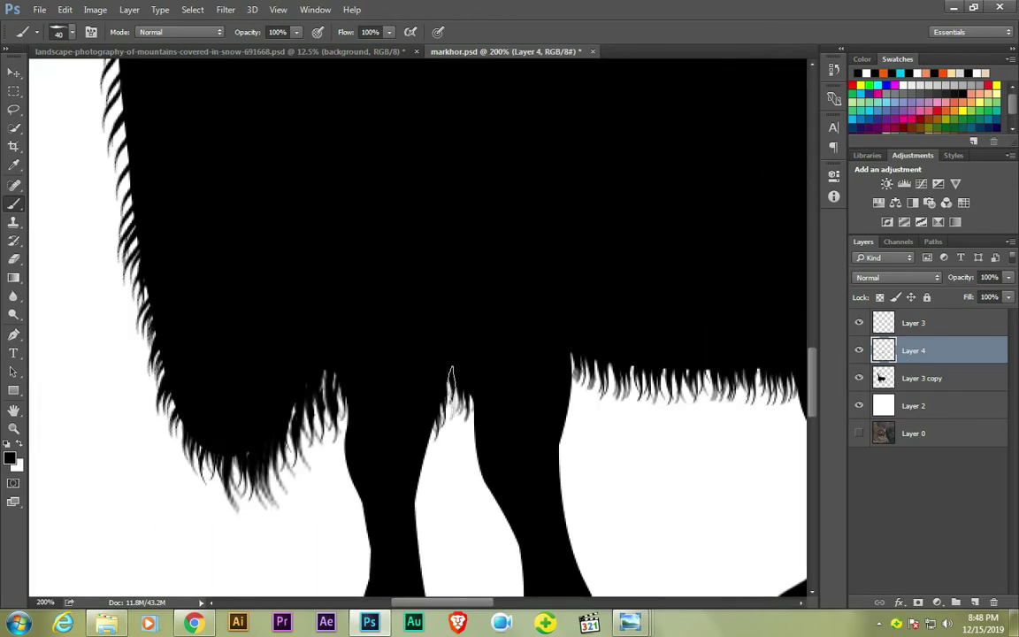
pyautogui.scroll(-2, 452, 374)
pyautogui.hscroll(-1, 279, 381)
pyautogui.scroll(2, 352, 368)
pyautogui.hscroll(-1, 352, 368)
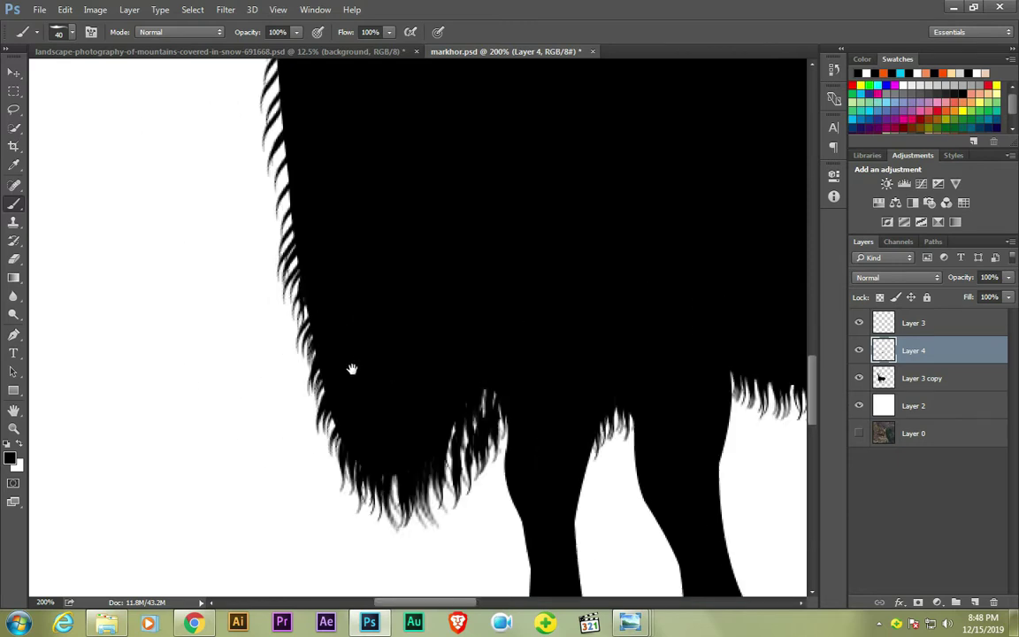
pyautogui.scroll(2, 352, 368)
pyautogui.click(71, 32)
pyautogui.click(358, 435)
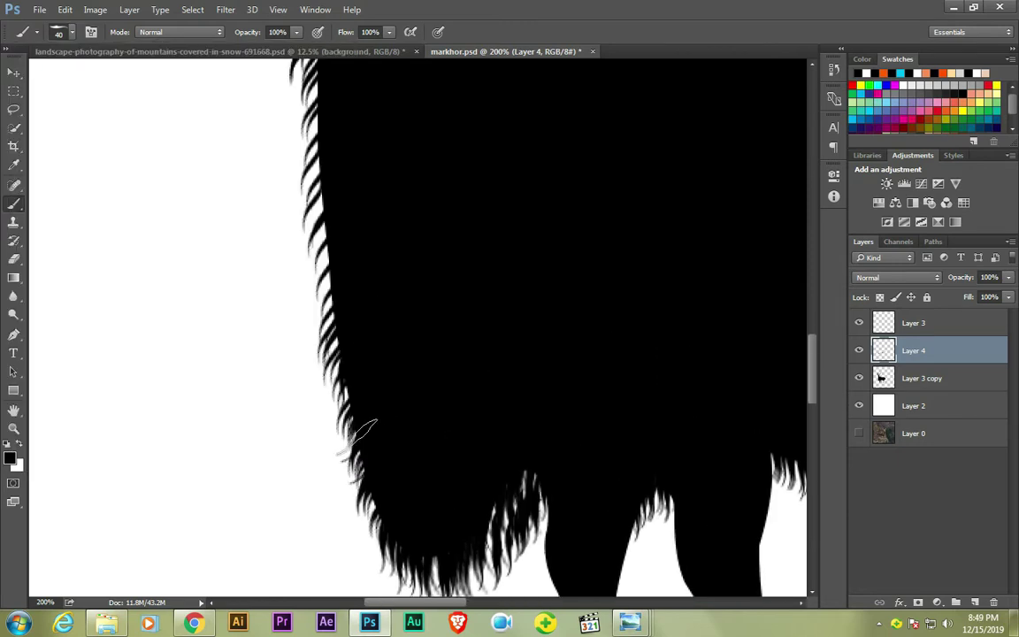
# - Paint more fur along the belly, legs and chest
pyautogui.moveTo(316, 168); pyautogui.dragTo(386, 378)
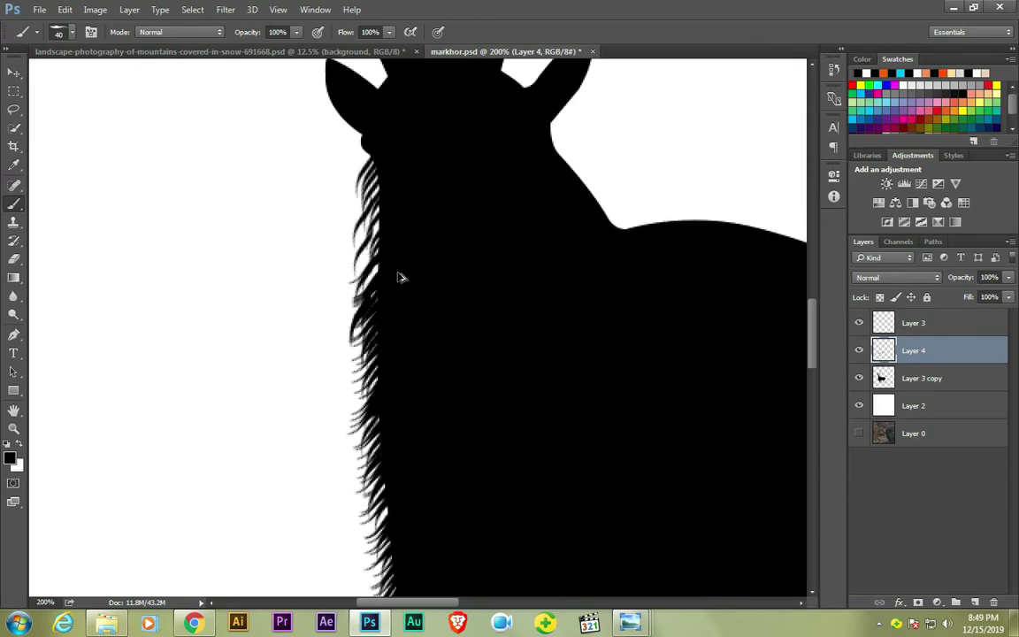
pyautogui.moveTo(481, 389); pyautogui.dragTo(318, 307)
pyautogui.click(70, 32)
pyautogui.click(285, 318)
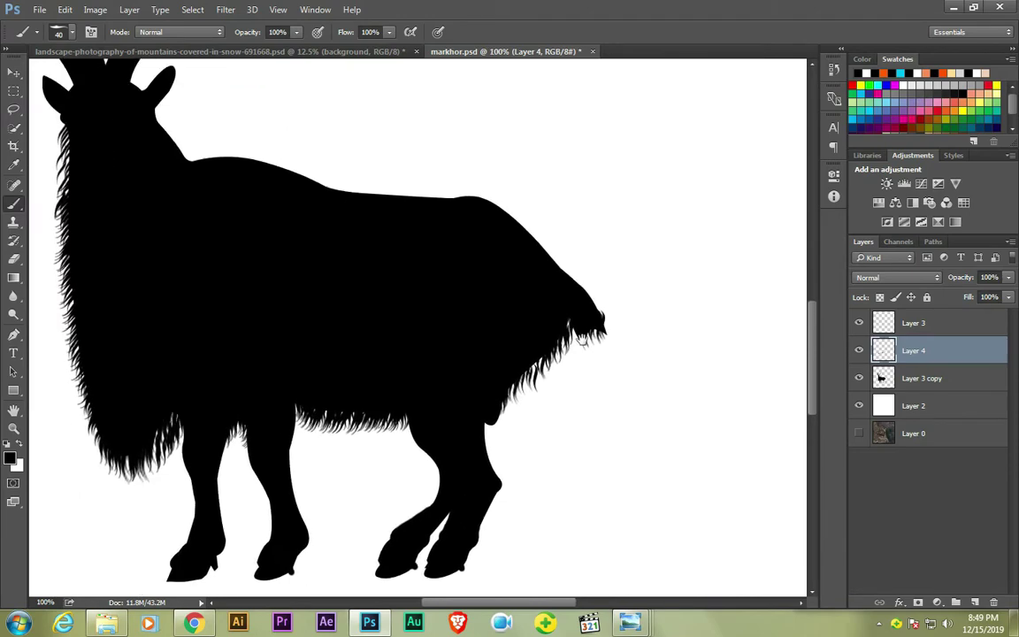
pyautogui.moveTo(496, 314); pyautogui.dragTo(593, 355)
pyautogui.click(59, 32)
pyautogui.click(642, 411)
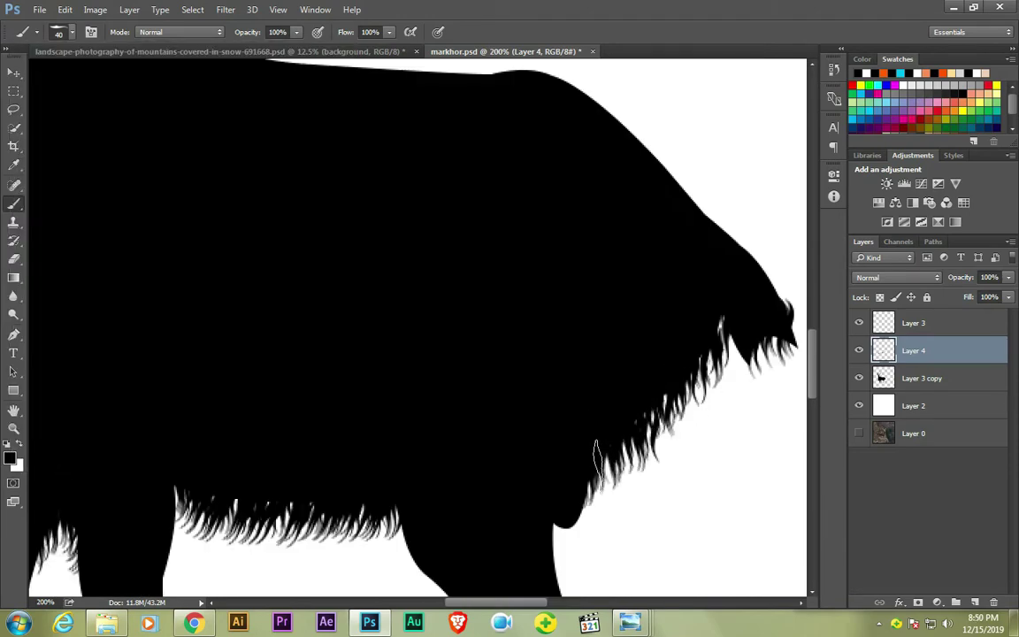
pyautogui.moveTo(669, 283); pyautogui.dragTo(460, 334)
pyautogui.scroll(-5, 584, 318)
# - Save progress and reset the brush tip angle for the leg fur
pyautogui.hotkey('ctrl', 's')
pyautogui.hotkey('ctrl', '-')
pyautogui.hotkey('ctrl', '+')
pyautogui.scroll(-3, 460, 336)
pyautogui.click(58, 32)
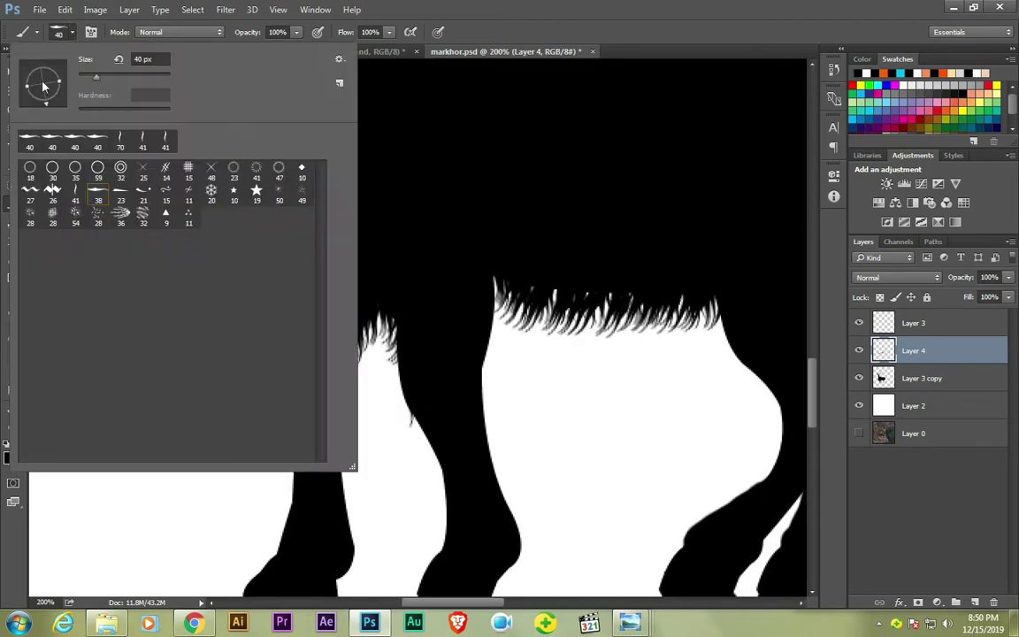
pyautogui.click(422, 393)
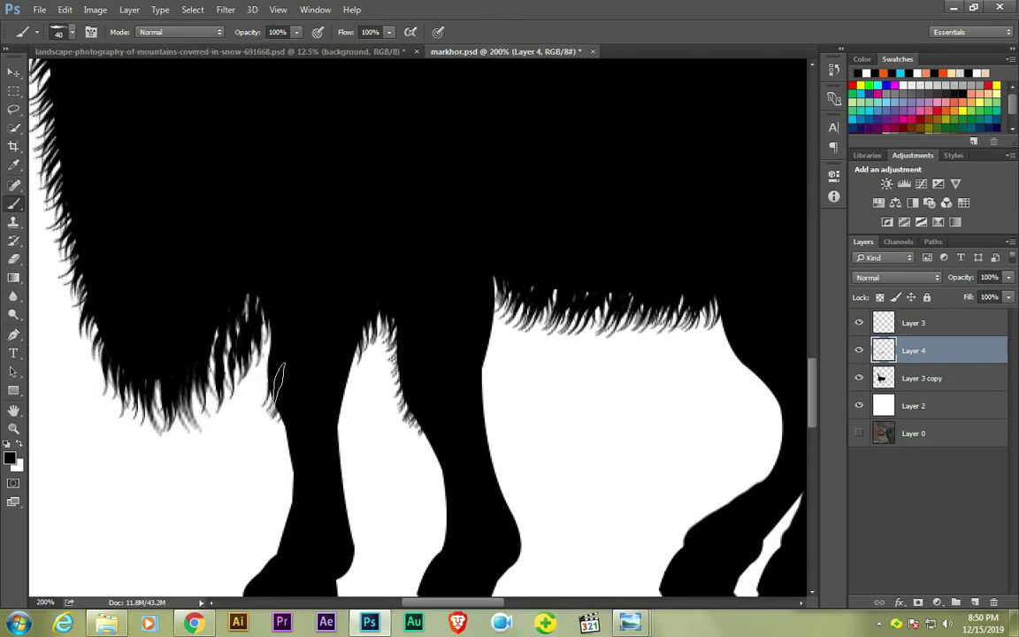
pyautogui.hscroll(3, 530, 343)
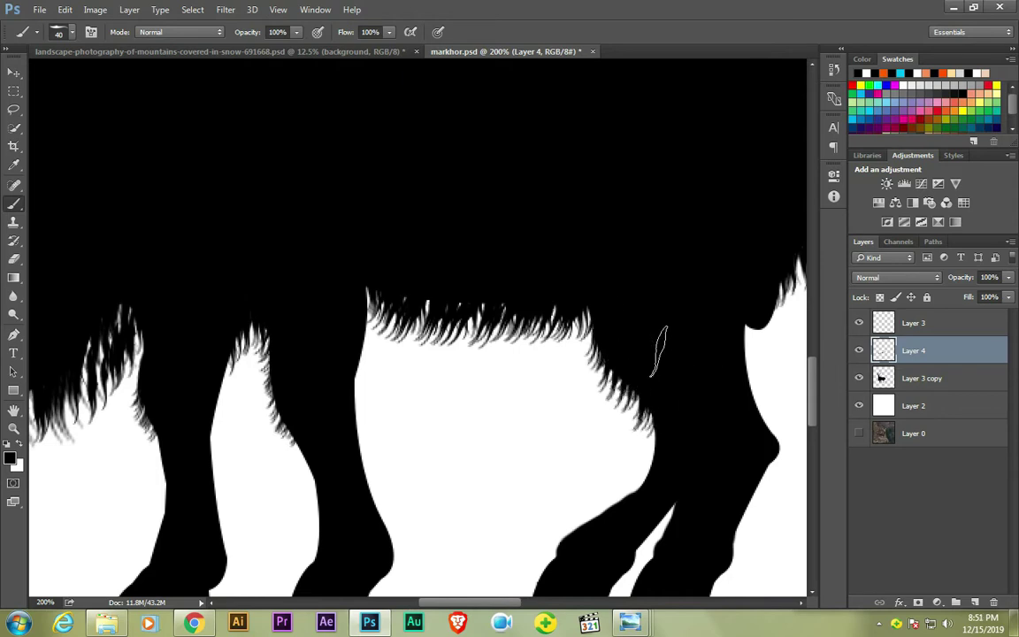
pyautogui.hscroll(-3, 659, 349)
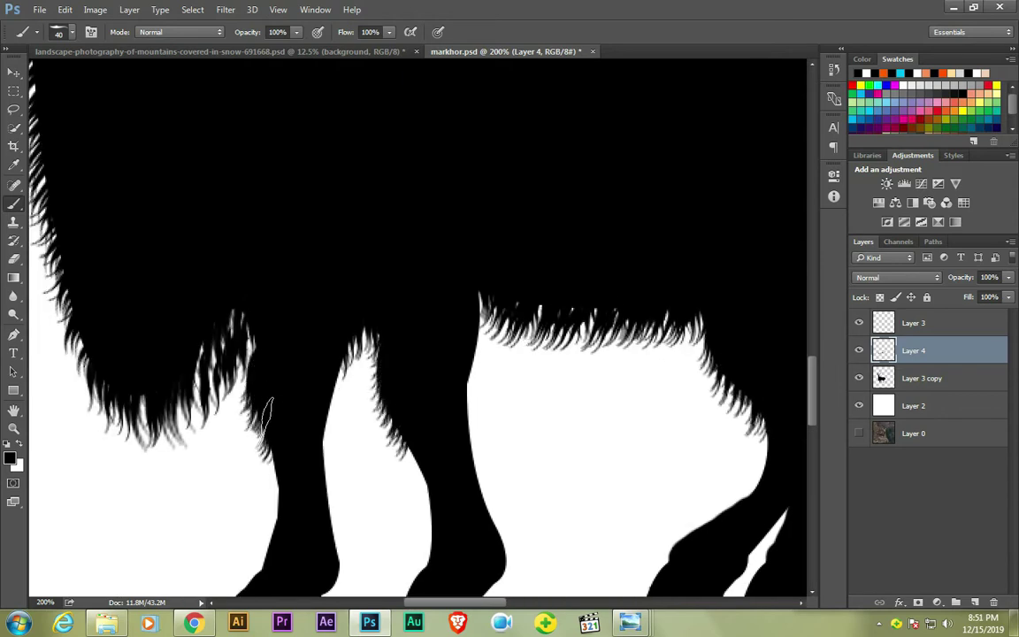
pyautogui.hscroll(1, 432, 370)
pyautogui.hscroll(3, 432, 370)
pyautogui.hscroll(3, 432, 369)
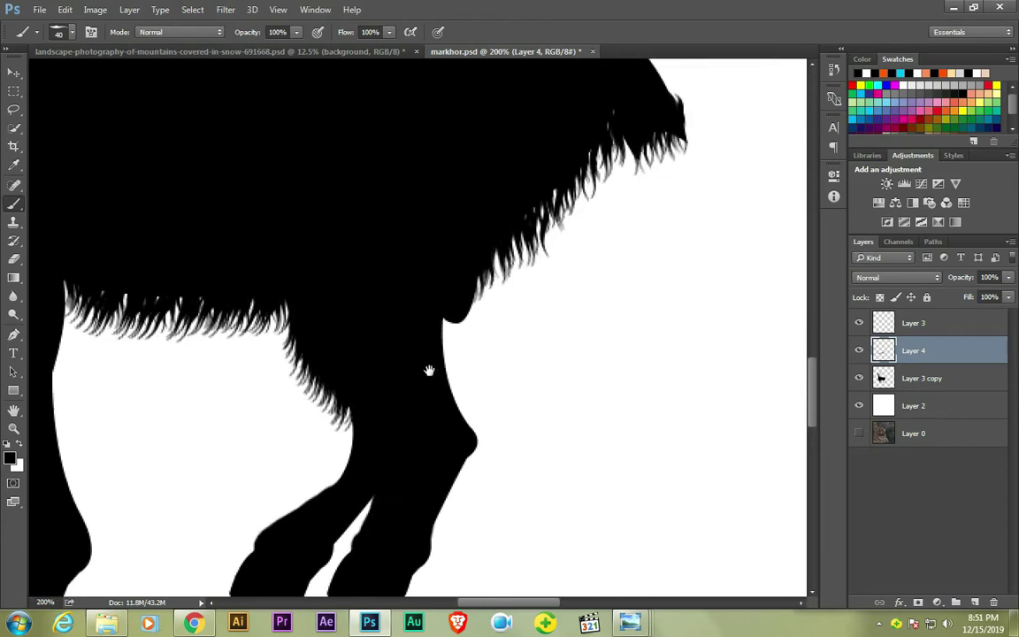
pyautogui.hscroll(-6, 432, 370)
# - Rotate the brush to follow the fur direction and paint fur along the leg edge
pyautogui.click(59, 32)
pyautogui.moveTo(68, 82); pyautogui.dragTo(54, 114)
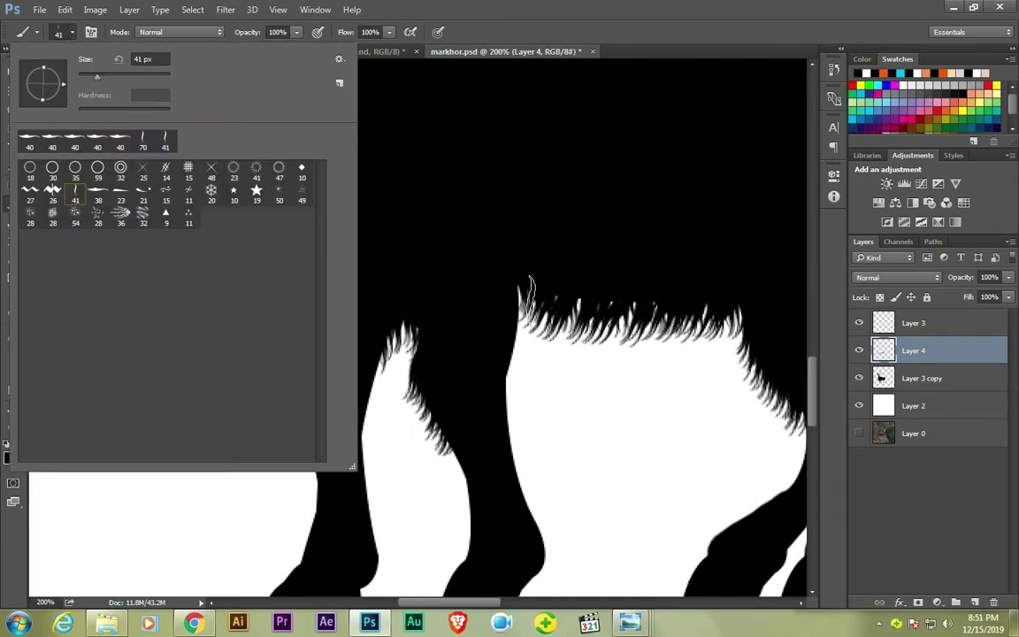
pyautogui.click(414, 367)
pyautogui.hscroll(5, 416, 327)
pyautogui.click(59, 32)
pyautogui.click(478, 291)
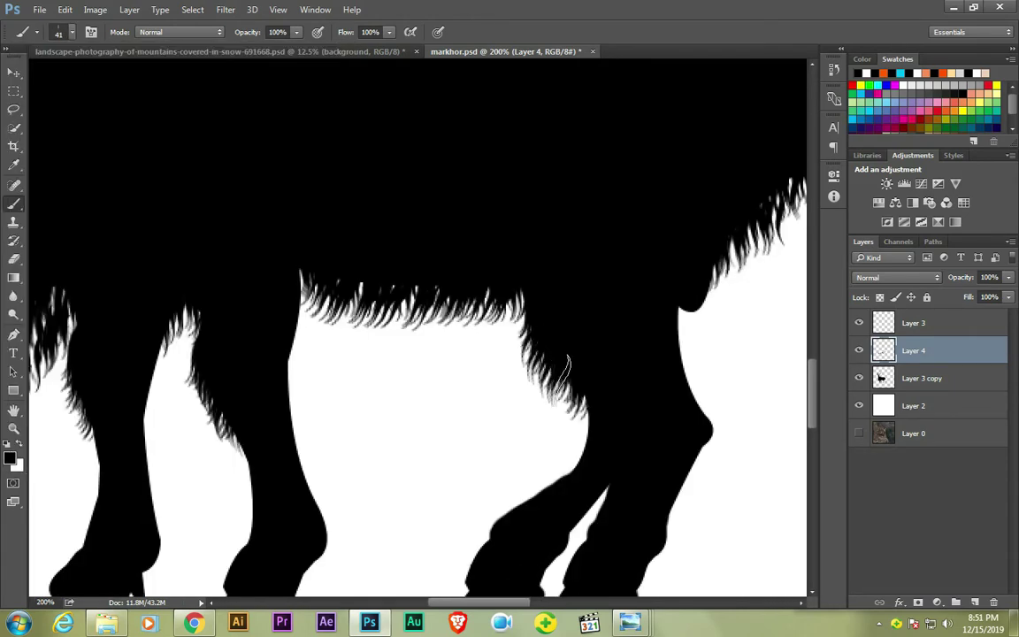
pyautogui.scroll(-2, 338, 343)
# - Paint fur strands along a leg edge with the 38 px fur brush
pyautogui.scroll(-3, 337, 343)
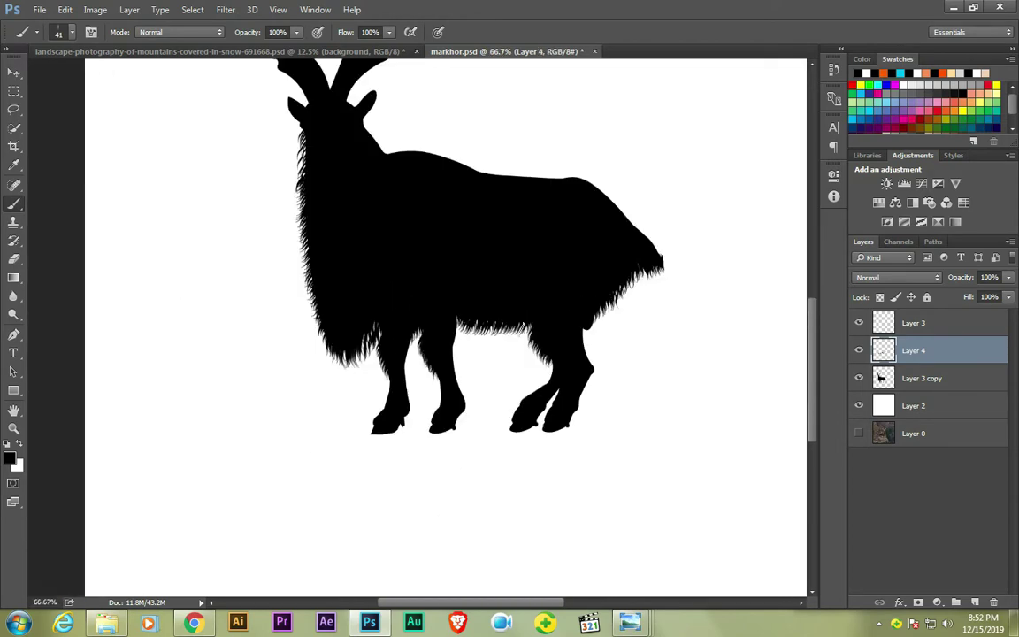
pyautogui.scroll(5, 483, 330)
pyautogui.scroll(-3, 483, 330)
pyautogui.click(59, 32)
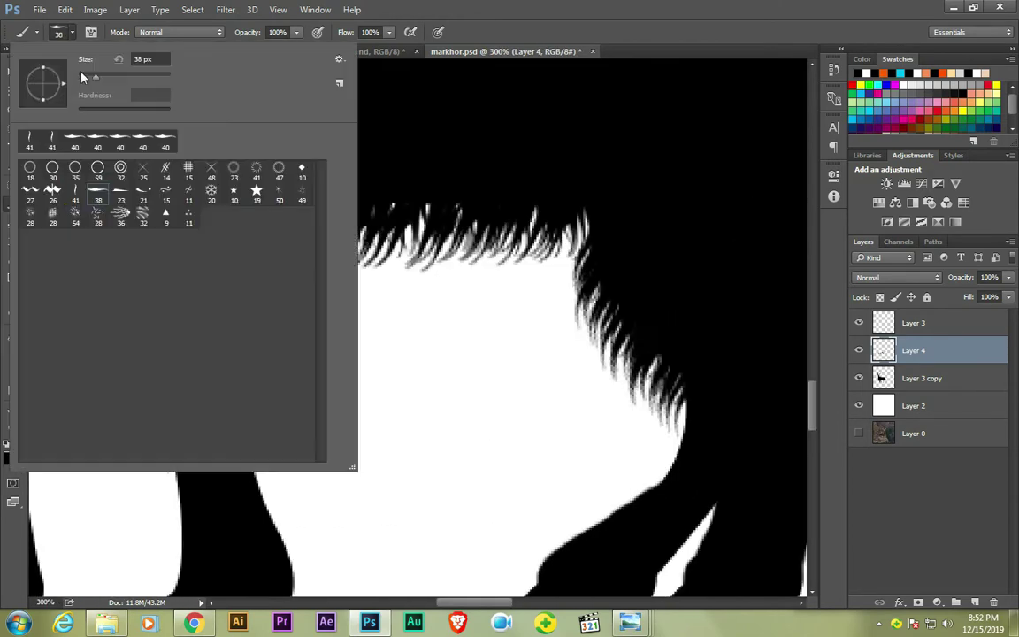
pyautogui.click(230, 274)
pyautogui.moveTo(230, 274); pyautogui.dragTo(235, 425)
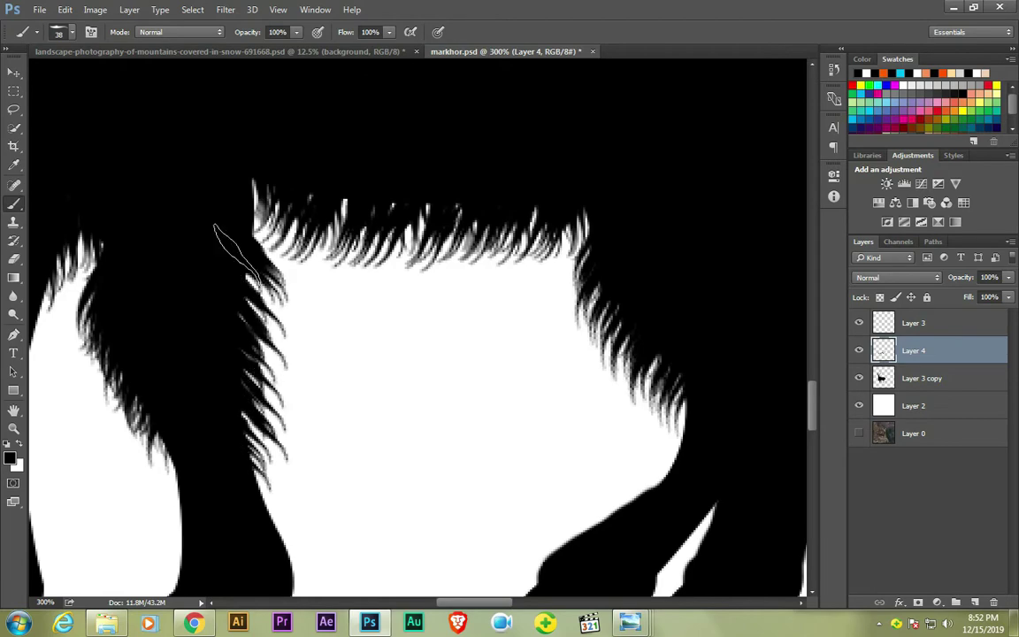
pyautogui.hscroll(9, 413, 252)
pyautogui.moveTo(413, 253); pyautogui.dragTo(429, 354)
# - Switch to the 41 px fur brush and paint fur down the left leg's edges
pyautogui.scroll(-2, 429, 353)
pyautogui.click(58, 32)
pyautogui.click(407, 292)
pyautogui.moveTo(416, 265)
pyautogui.mouseDown()
pyautogui.moveTo(398, 354)
pyautogui.moveTo(449, 344)
pyautogui.mouseUp()
pyautogui.scroll(-5, 375, 234)
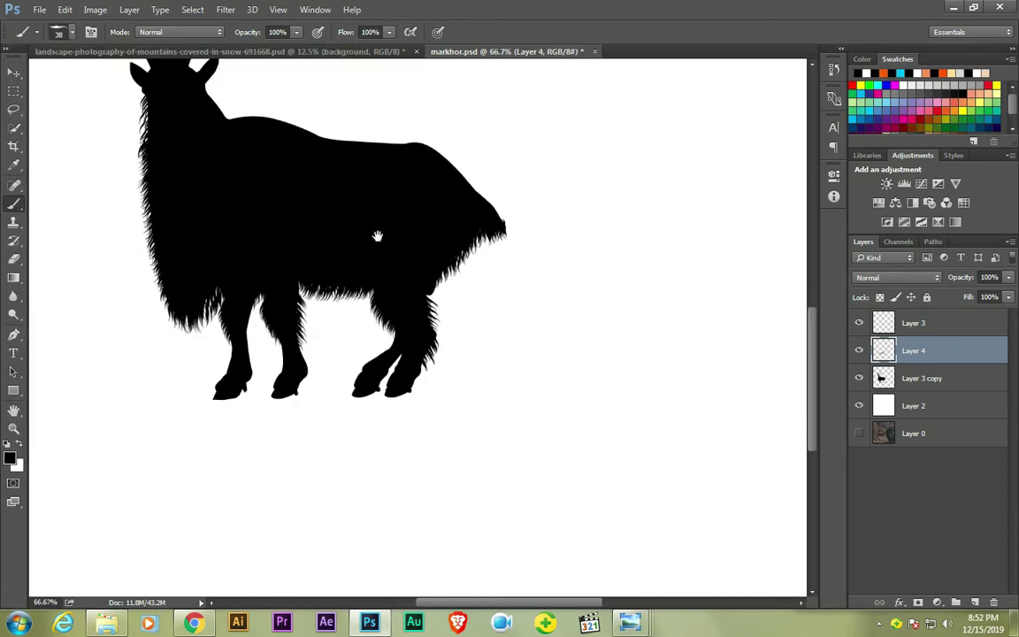
pyautogui.scroll(4, 363, 292)
pyautogui.moveTo(348, 291); pyautogui.dragTo(341, 363)
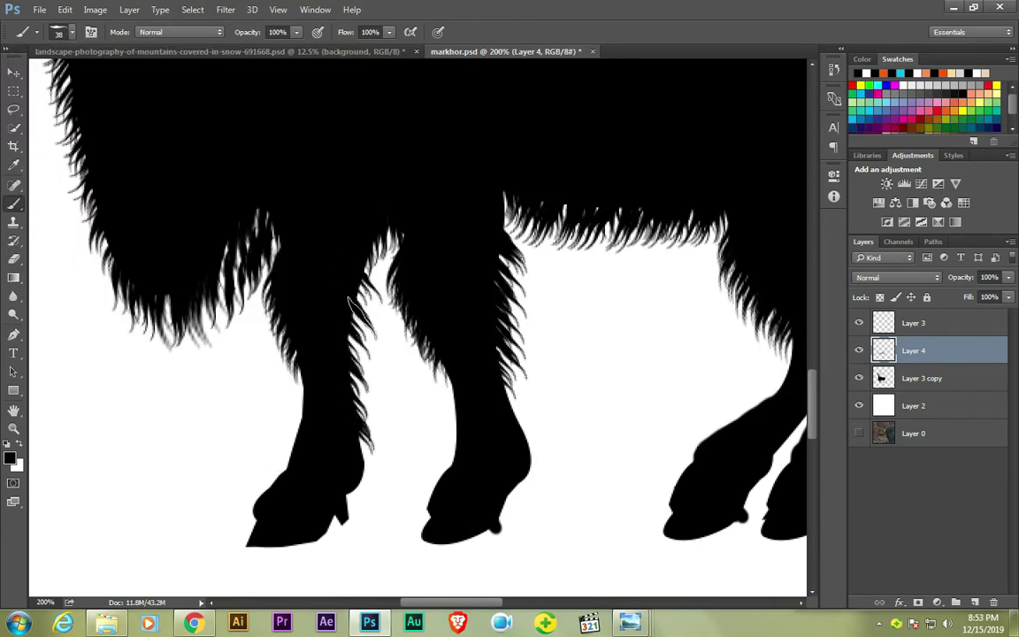
# - Bring the other legs and belly into view and select the 80 px fur brush
pyautogui.moveTo(773, 298); pyautogui.dragTo(401, 298)
pyautogui.scroll(-2, 431, 232)
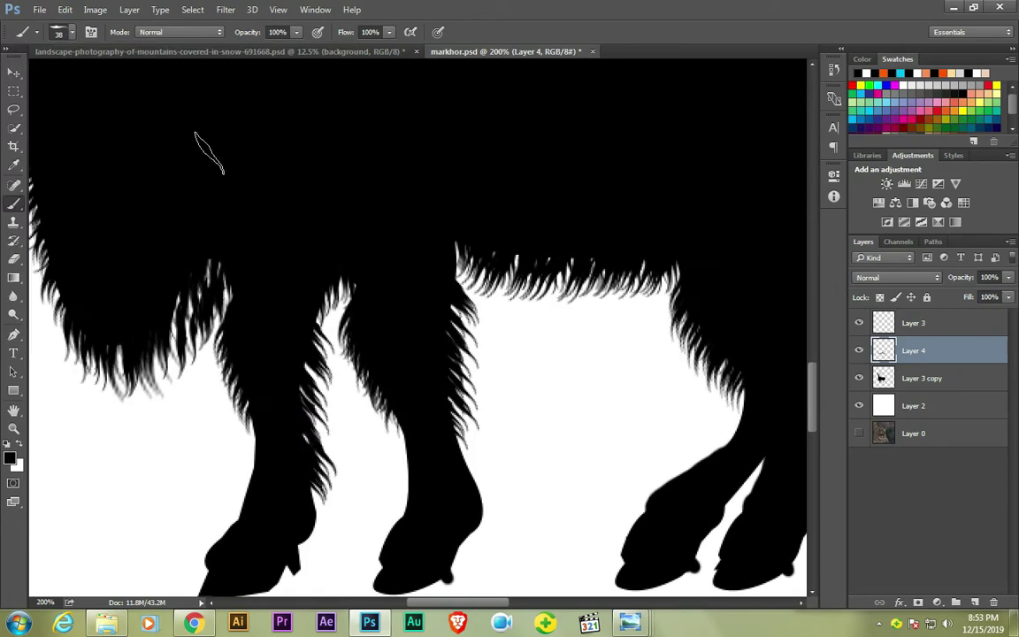
pyautogui.scroll(-3, 431, 232)
pyautogui.scroll(5, 432, 232)
pyautogui.click(71, 32)
pyautogui.press('Return')
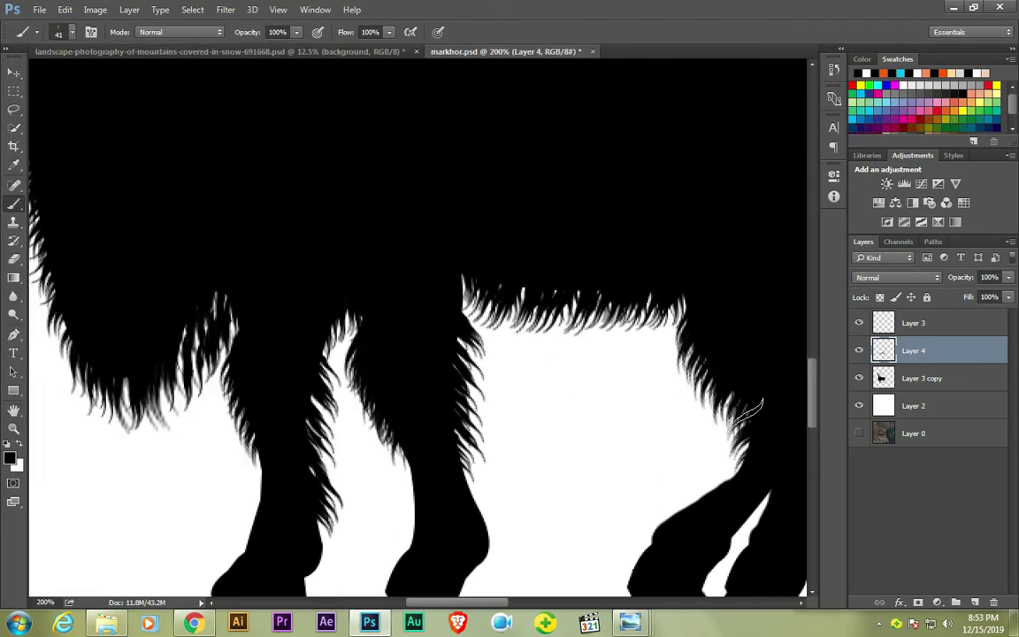
pyautogui.scroll(-1, 409, 280)
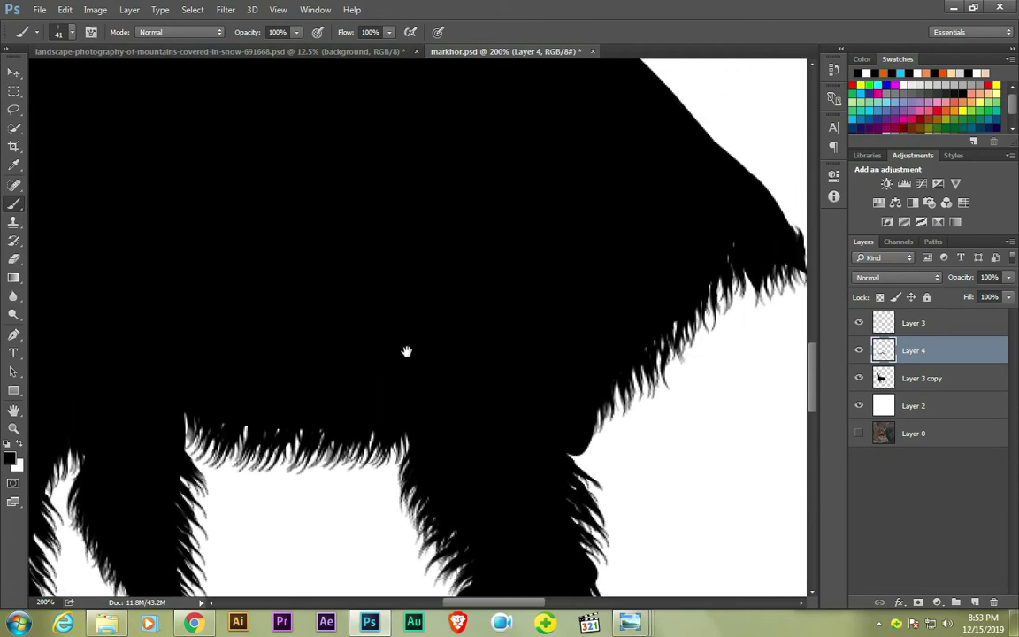
pyautogui.scroll(-2, 406, 350)
pyautogui.scroll(-1, 371, 332)
pyautogui.scroll(3, 375, 333)
pyautogui.click(71, 32)
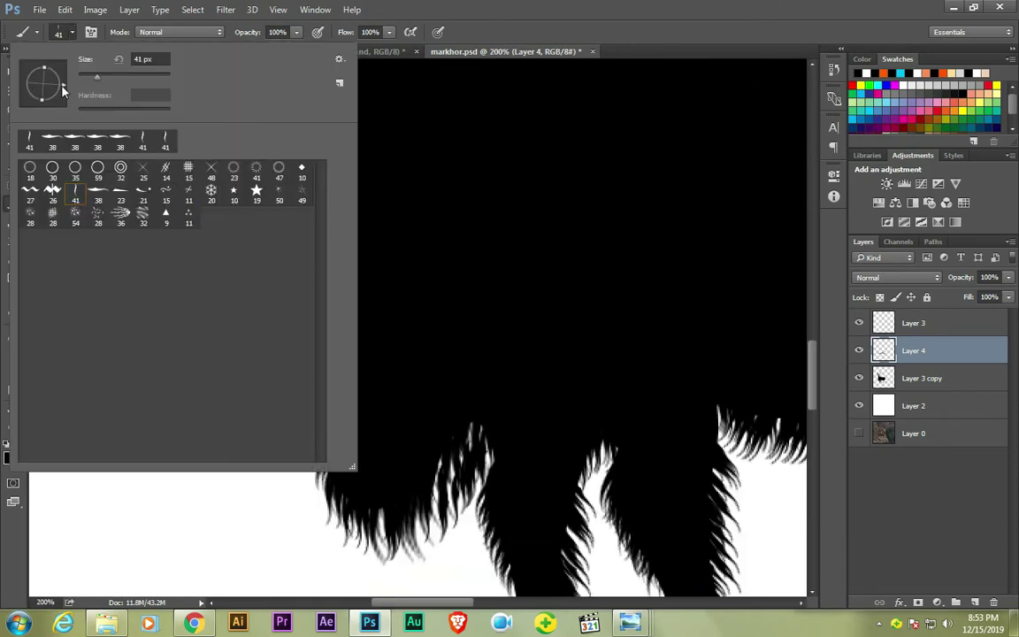
pyautogui.press('Return')
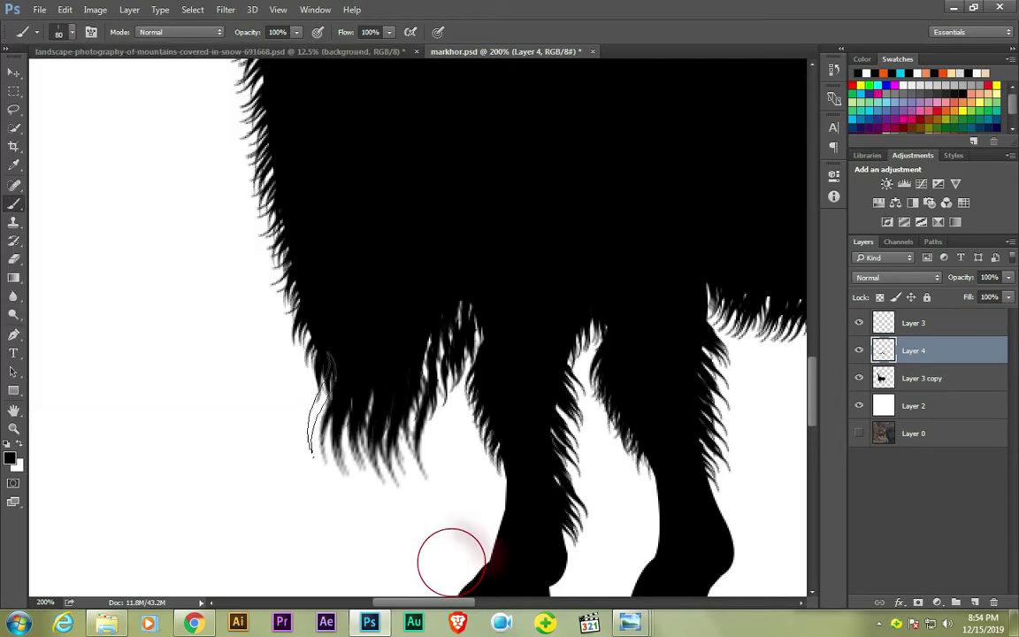
# - Select the 60 px fur brush and paint fur along the remaining leg edges
pyautogui.scroll(-2, 493, 423)
pyautogui.scroll(1, 493, 423)
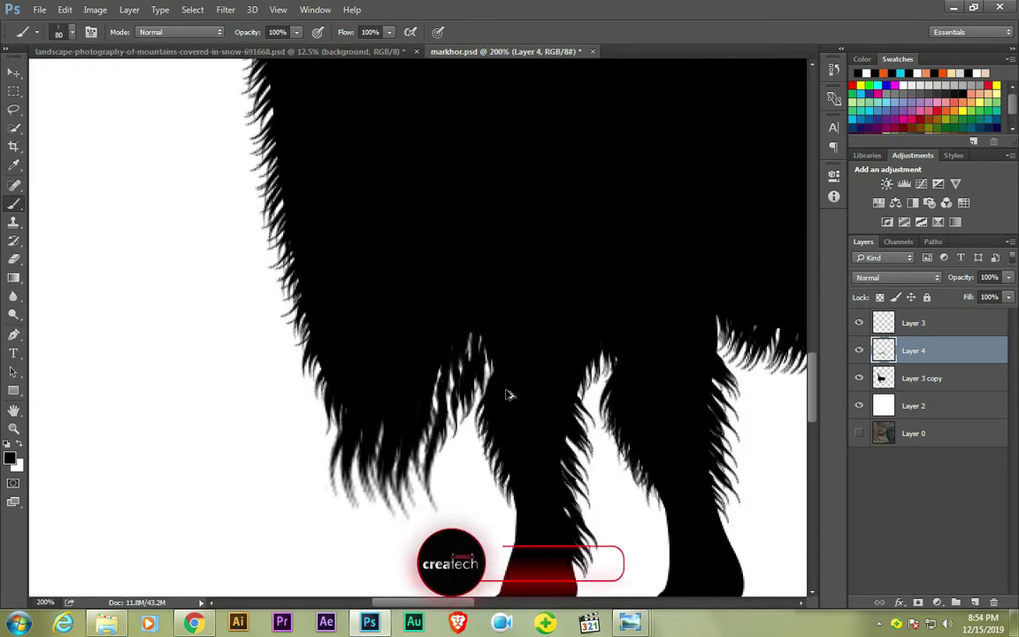
pyautogui.scroll(-2, 506, 394)
pyautogui.scroll(2, 507, 393)
pyautogui.click(71, 32)
pyautogui.click(451, 353)
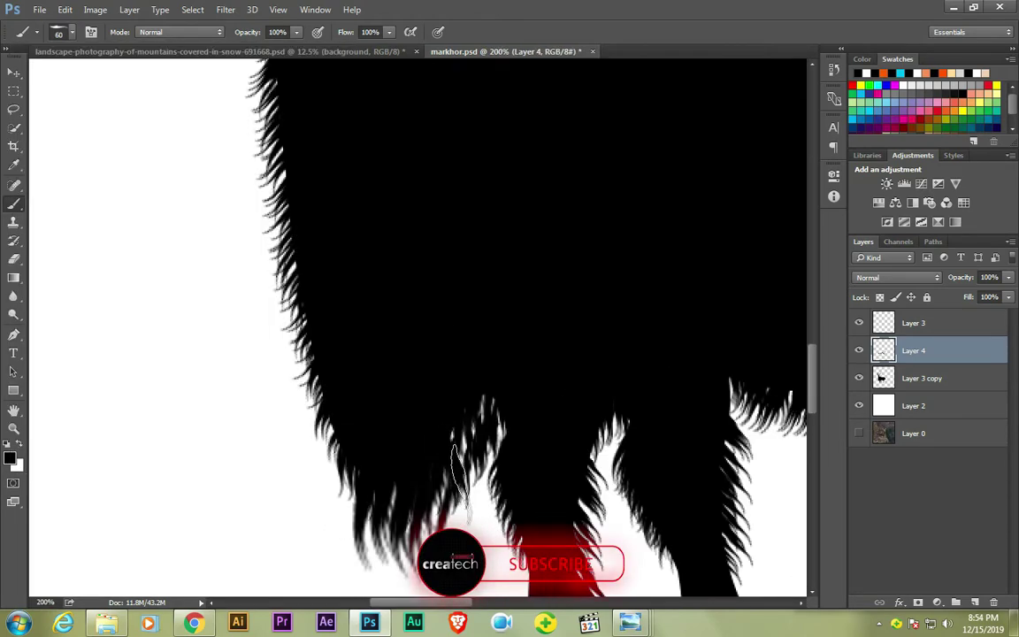
pyautogui.press('[')
pyautogui.press('[')
pyautogui.scroll(-2, 447, 354)
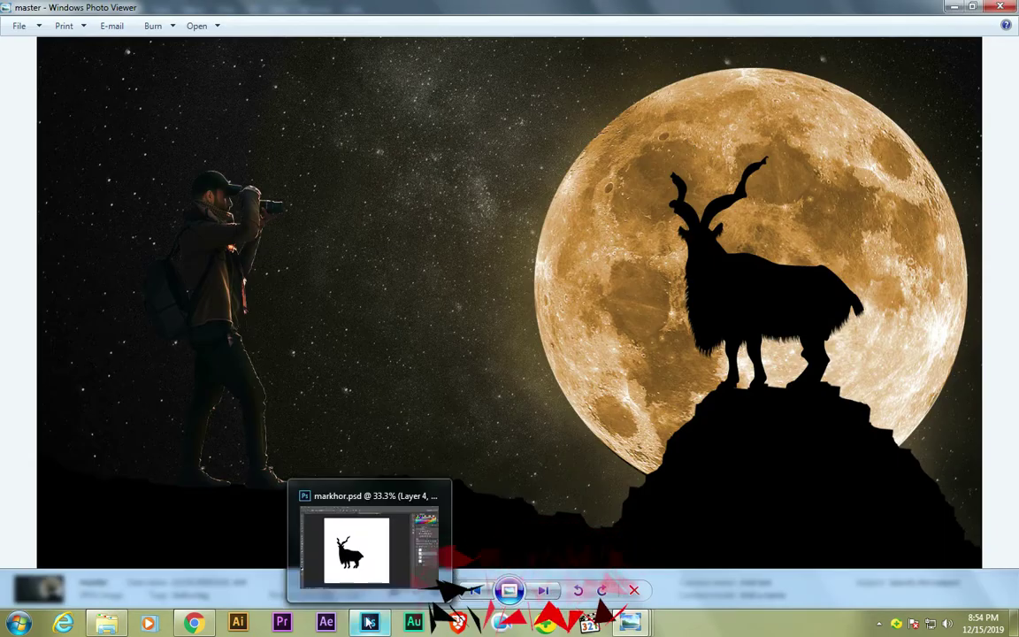
pyautogui.click(371, 539)
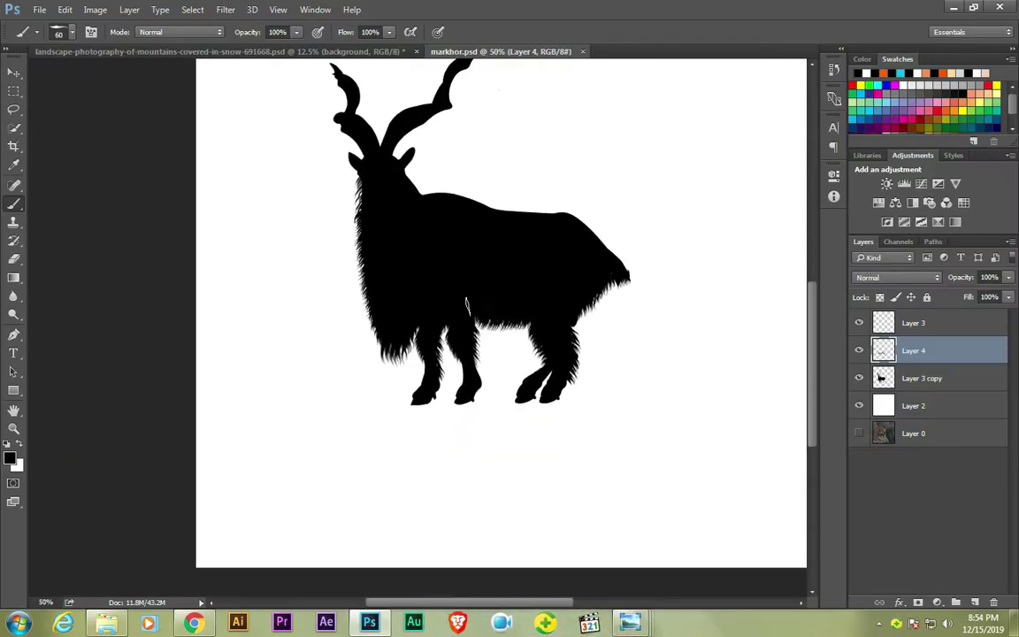
pyautogui.scroll(2, 482, 288)
pyautogui.scroll(1, 360, 292)
pyautogui.click(72, 32)
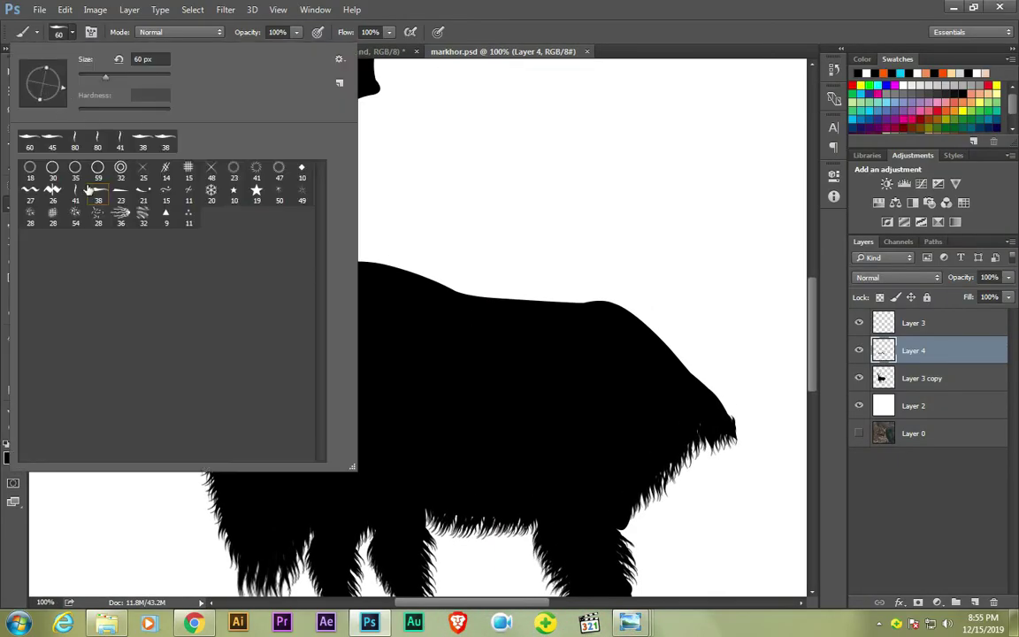
# - Paint fur along the markhor's back with the 38 px fur brush
pyautogui.press('Return')
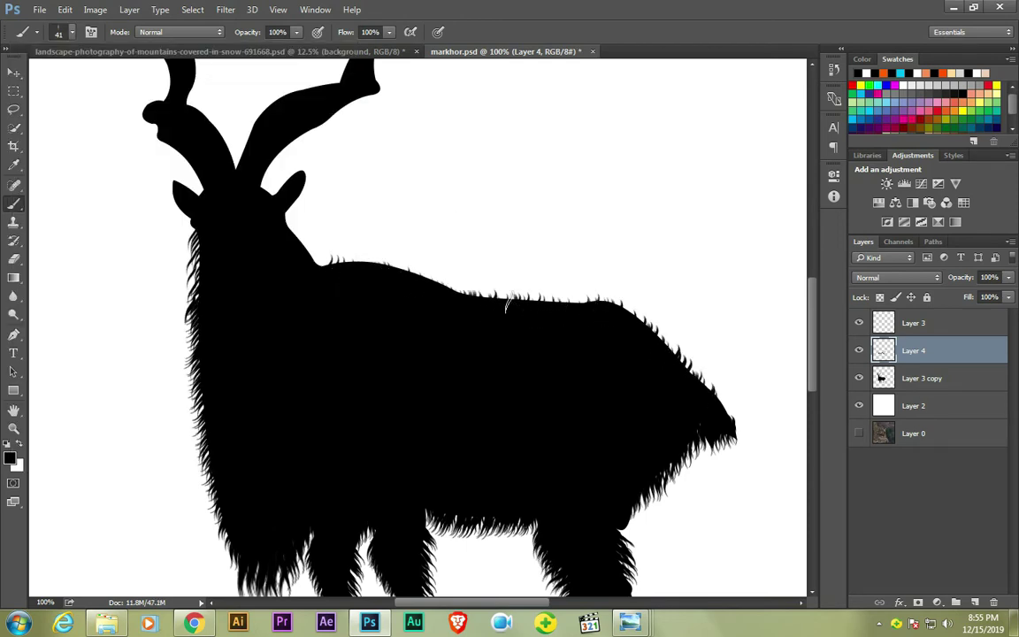
pyautogui.click(72, 33)
pyautogui.click(97, 190)
pyautogui.press('Return')
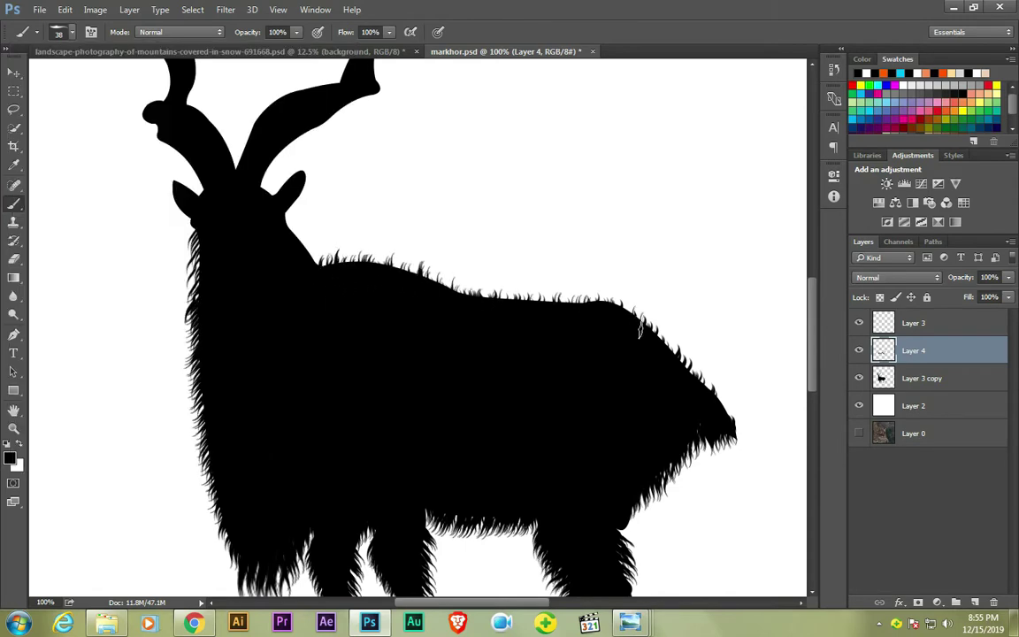
pyautogui.hotkey('ctrl', '-')
pyautogui.hotkey('ctrl', '+')
pyautogui.hotkey('ctrl', '+')
# - Erase stray fur strands with an 80 px fur-shaped eraser
pyautogui.press('e')
pyautogui.click(72, 33)
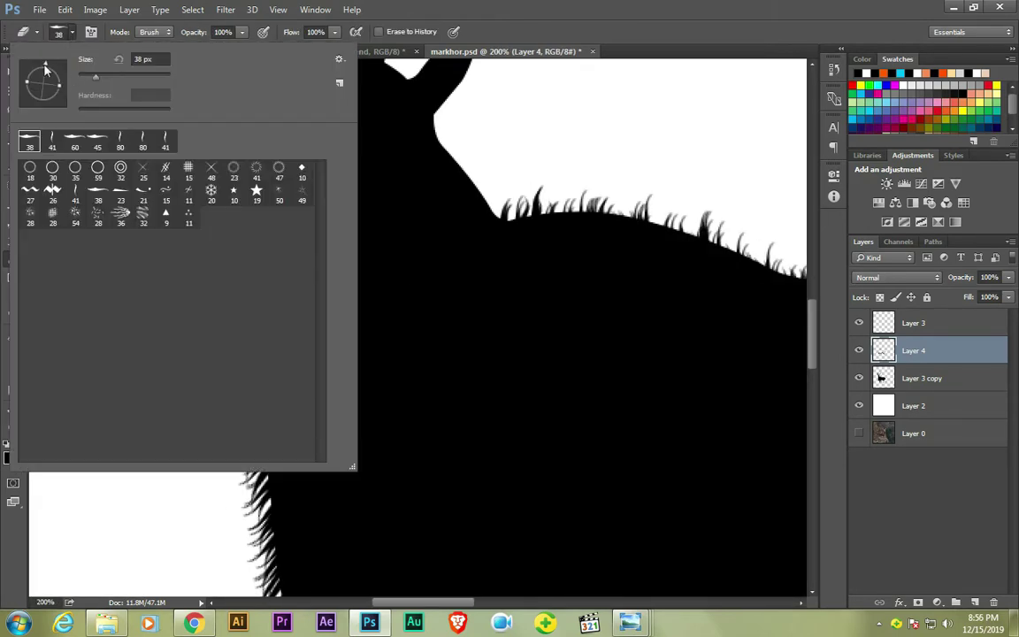
pyautogui.press('Return')
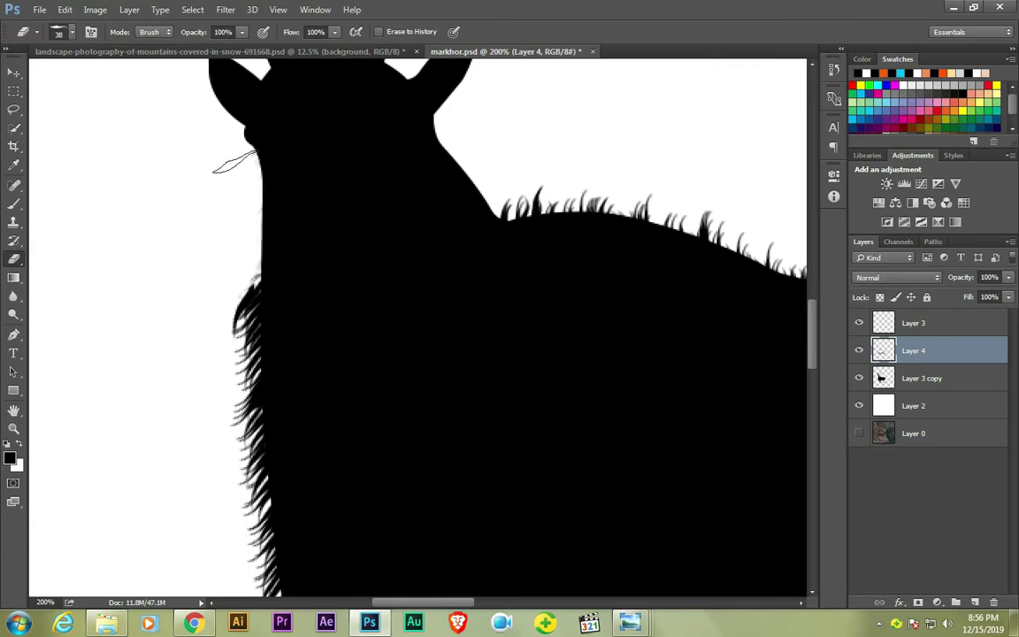
pyautogui.scroll(-2, 243, 329)
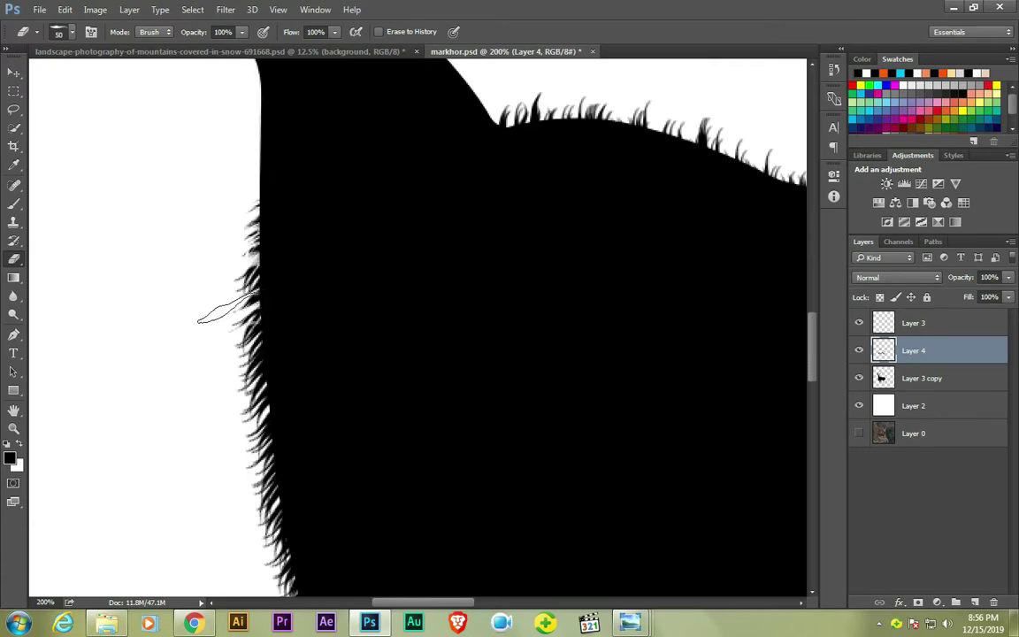
pyautogui.scroll(-5, 234, 431)
pyautogui.rightClick(344, 335)
pyautogui.press(']')
pyautogui.press(']')
pyautogui.press(']')
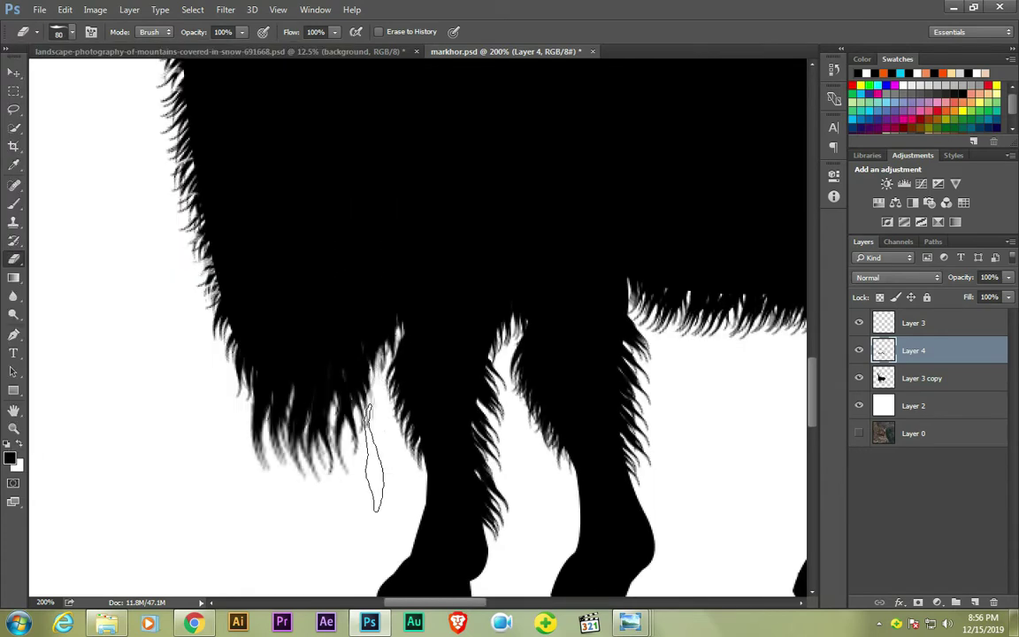
pyautogui.press('Return')
# - Shrink the fur eraser to 70 px at 66.67% zoom for further cleanup
pyautogui.hscroll(5, 353, 265)
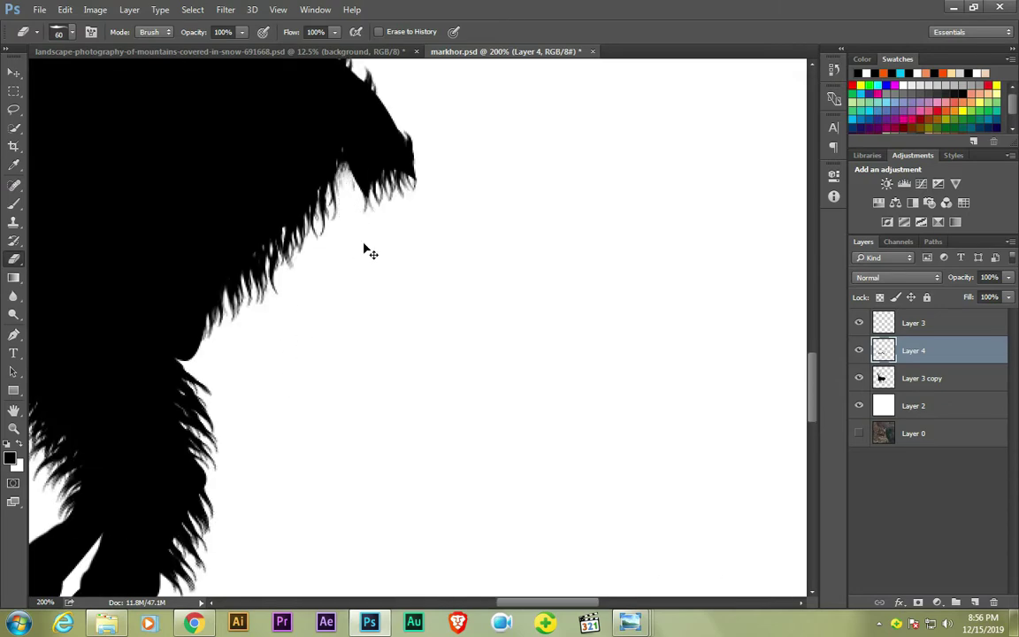
pyautogui.hotkey('ctrl', '0')
pyautogui.hotkey('ctrl', '+')
pyautogui.hotkey('ctrl', '+')
pyautogui.click(64, 32)
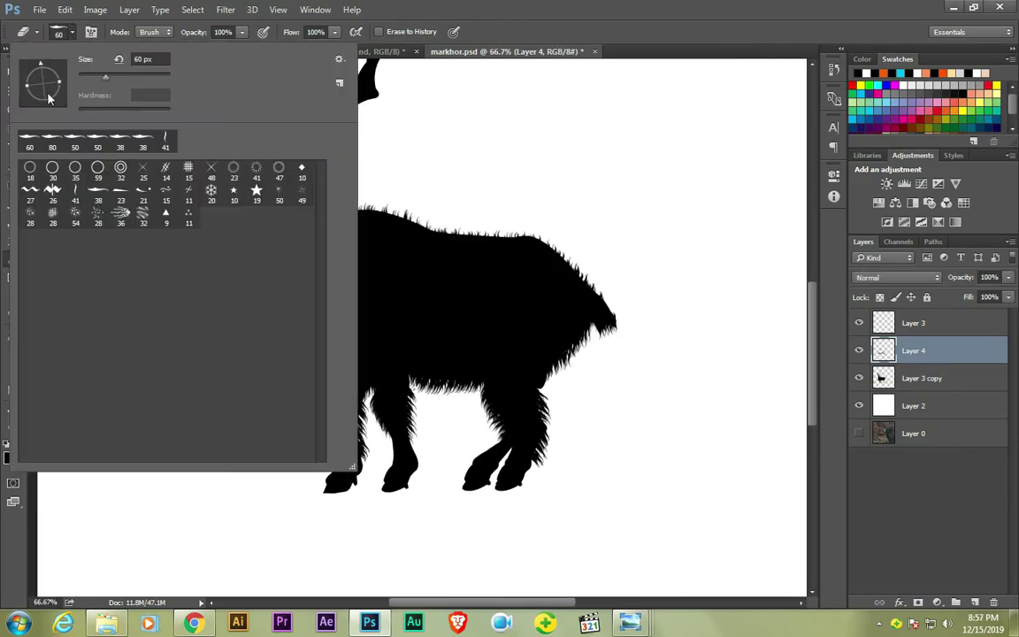
pyautogui.press(']')
pyautogui.press('Return')
# - Apply a Warp transform to the Layer 4 fur to reshape it around the markhor's body
pyautogui.press('v')
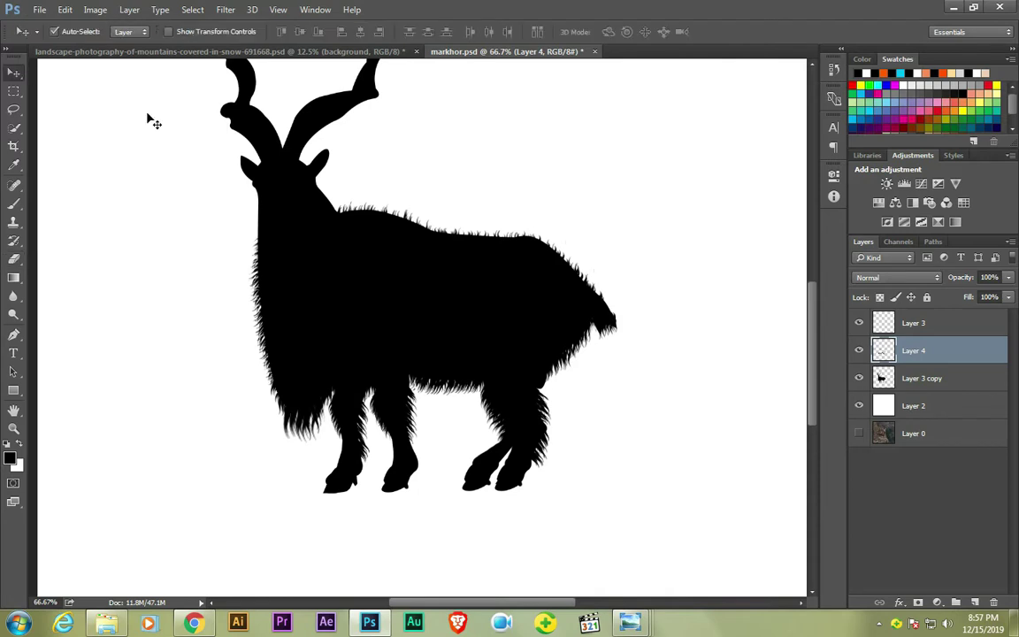
pyautogui.hotkey('ctrl', 't')
pyautogui.rightClick(562, 292)
pyautogui.click(607, 403)
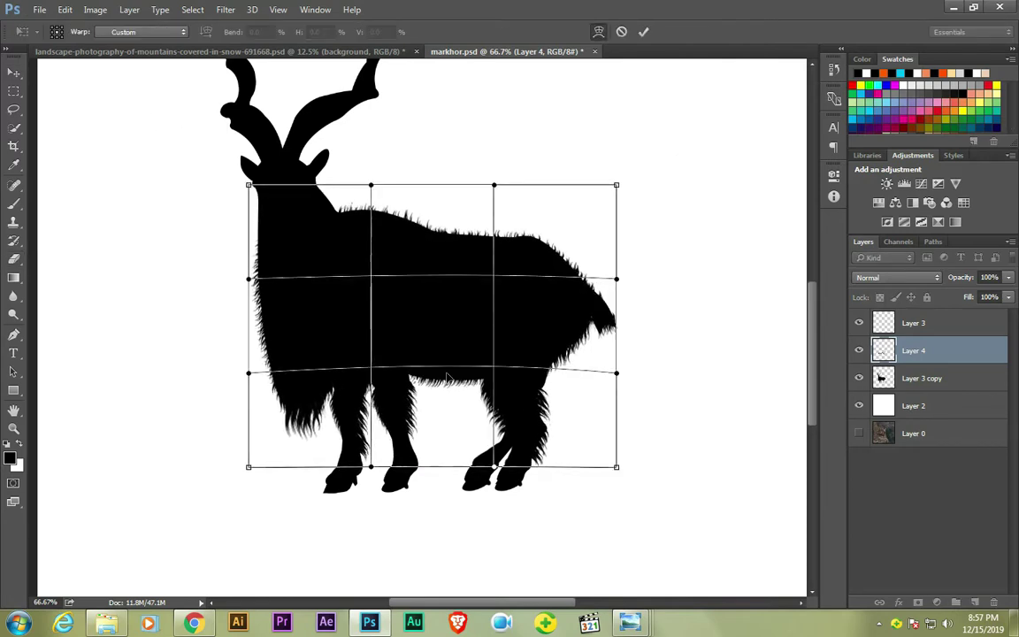
pyautogui.press('Escape')
pyautogui.hotkey('ctrl', 't')
pyautogui.rightClick(390, 283)
pyautogui.click(411, 397)
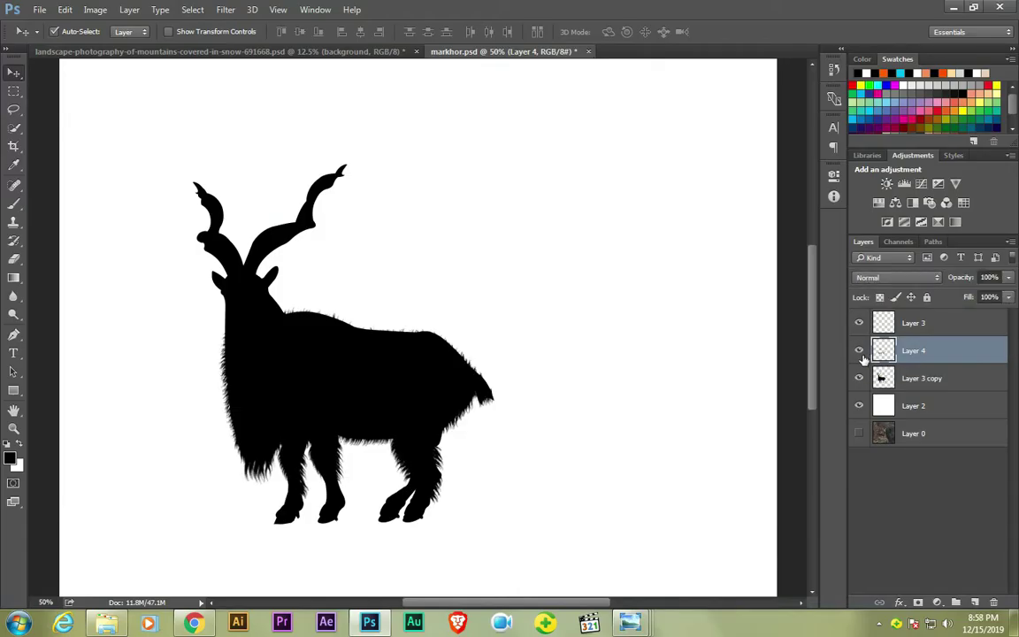
pyautogui.hotkey('ctrl', '+')
pyautogui.hotkey('ctrl', '+')
pyautogui.hotkey('ctrl', '+')
pyautogui.hotkey('alt', '[')
# - Paint fur strands around the ear edges on Layer 4 with a 15 px fur brush
pyautogui.press('b')
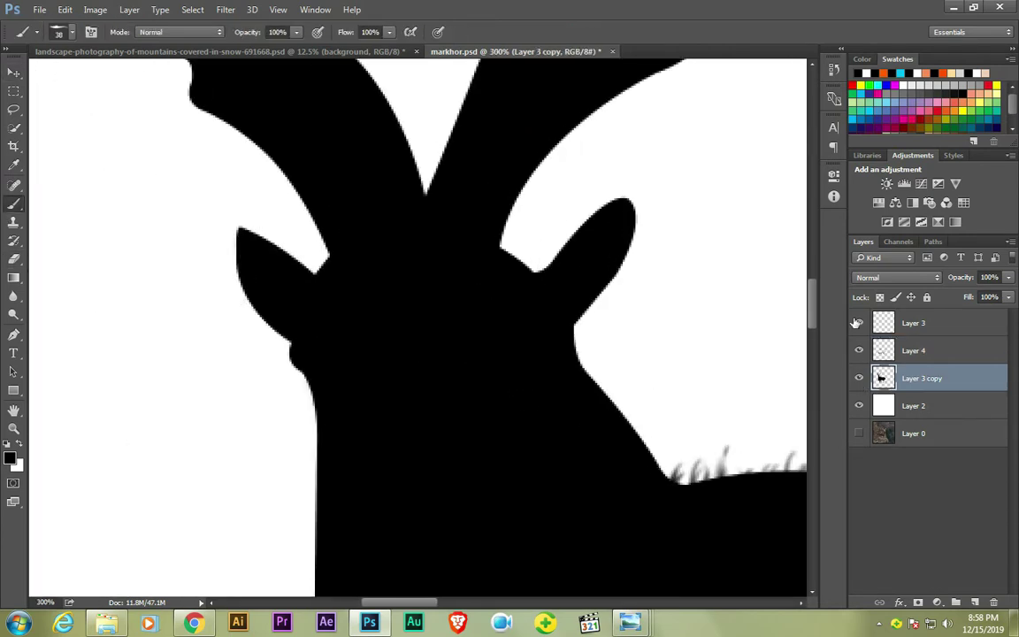
pyautogui.hotkey('alt', ']')
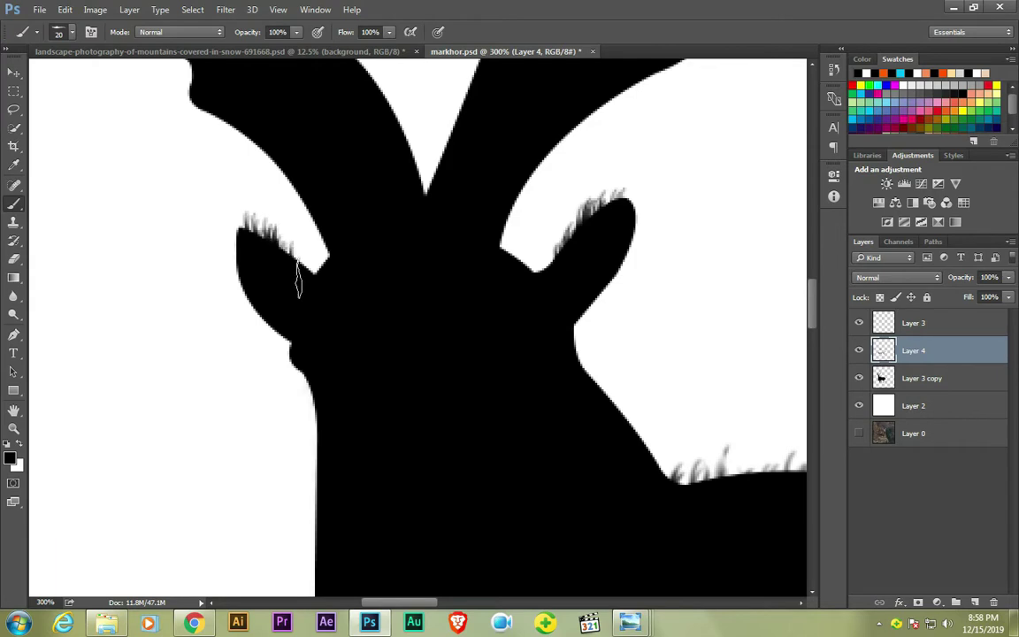
pyautogui.click(58, 32)
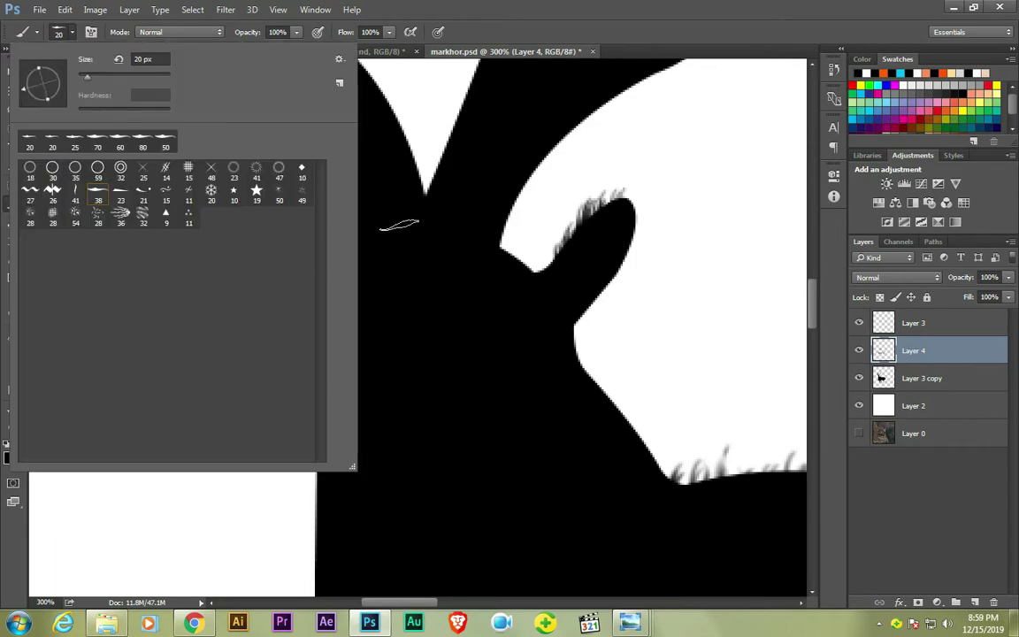
pyautogui.click(327, 239)
pyautogui.click(59, 32)
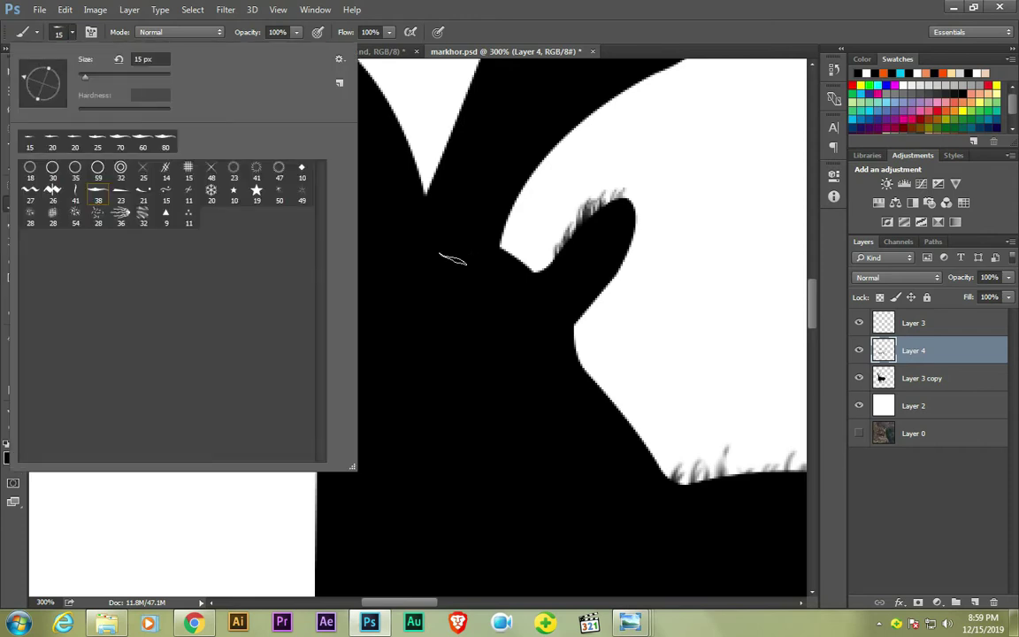
pyautogui.click(407, 233)
pyautogui.click(74, 32)
pyautogui.click(633, 199)
pyautogui.click(72, 31)
pyautogui.moveTo(583, 200)
pyautogui.mouseDown()
pyautogui.moveTo(546, 231)
pyautogui.moveTo(529, 273)
pyautogui.mouseUp()
pyautogui.hotkey('ctrl', '0')
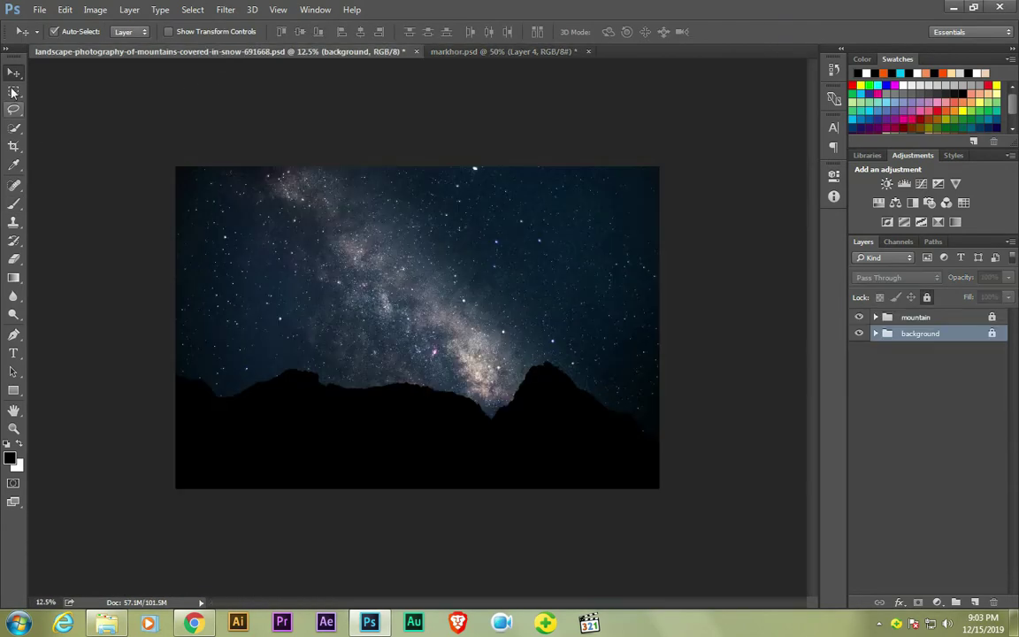
# - Drag the silhouette into the landscape, enlarge it and move it higher
pyautogui.moveTo(615, 403); pyautogui.dragTo(417, 336)
pyautogui.hotkey('ctrl', 't')
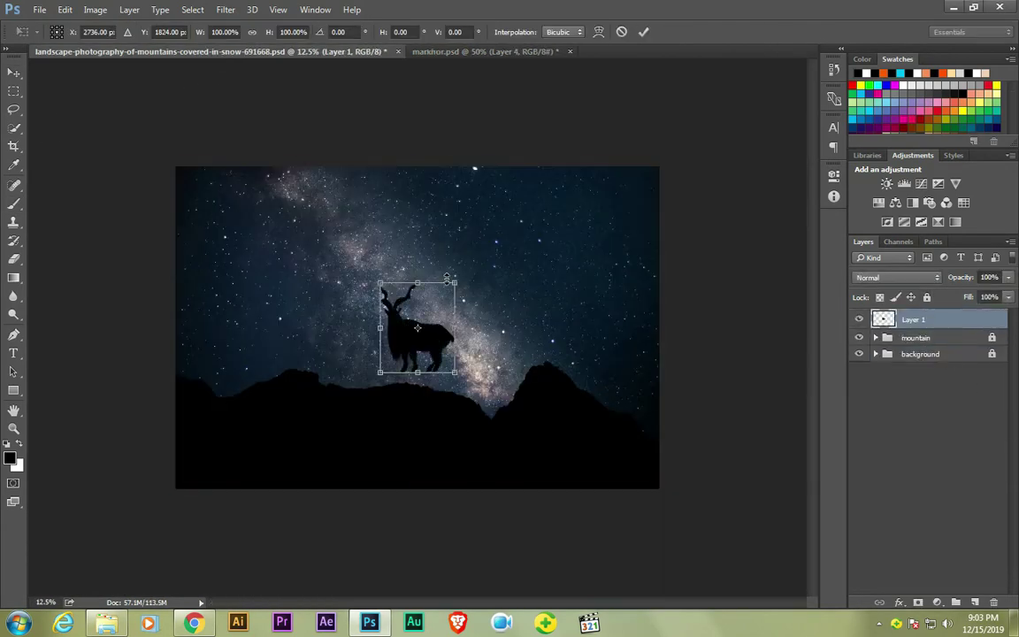
pyautogui.moveTo(447, 276); pyautogui.dragTo(495, 239)
pyautogui.press('Return')
pyautogui.moveTo(425, 337); pyautogui.dragTo(429, 285)
# - Group the markhor layer as 'markhor', check the reference composite, and collapse the group
pyautogui.hotkey('ctrl', 'g')
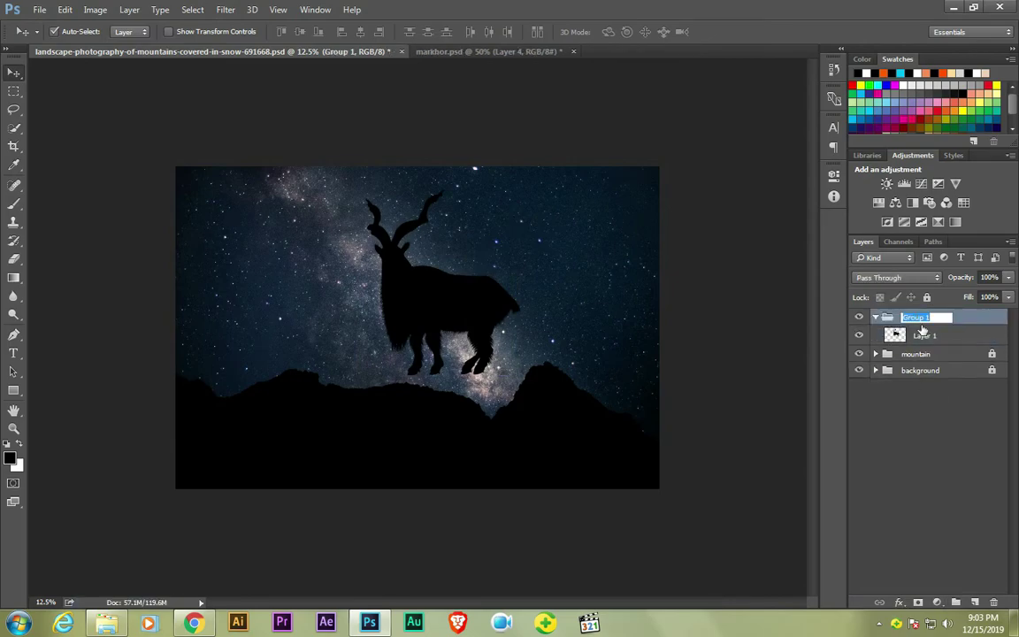
pyautogui.write('hor')
pyautogui.press('Return')
pyautogui.click(106, 624)
pyautogui.doubleClick(723, 103)
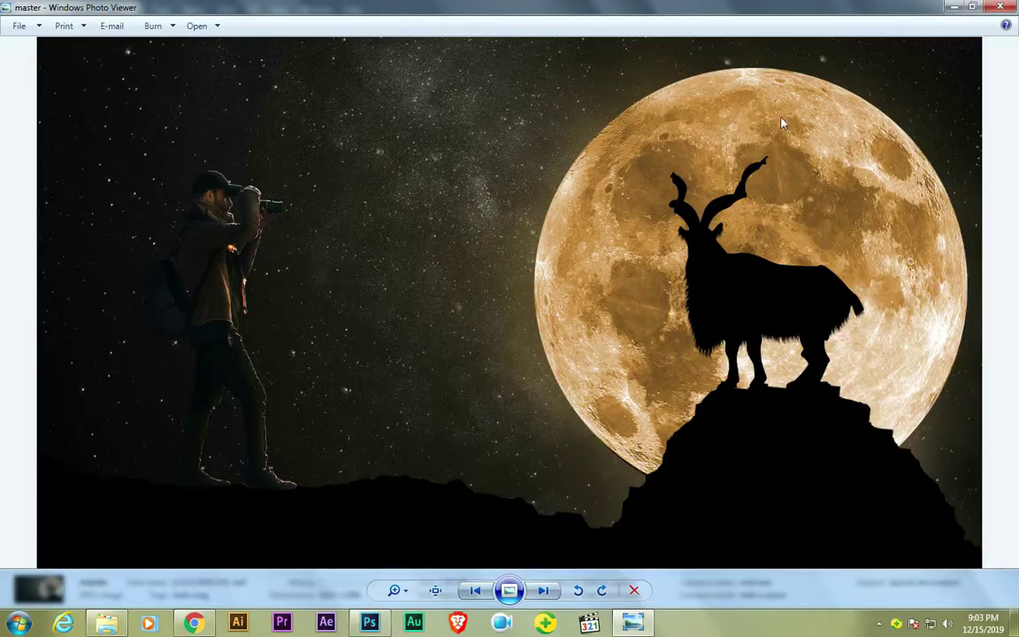
pyautogui.click(370, 624)
pyautogui.click(876, 317)
# - Reposition the mountain ridge group within the frame
pyautogui.click(859, 317)
pyautogui.click(916, 334)
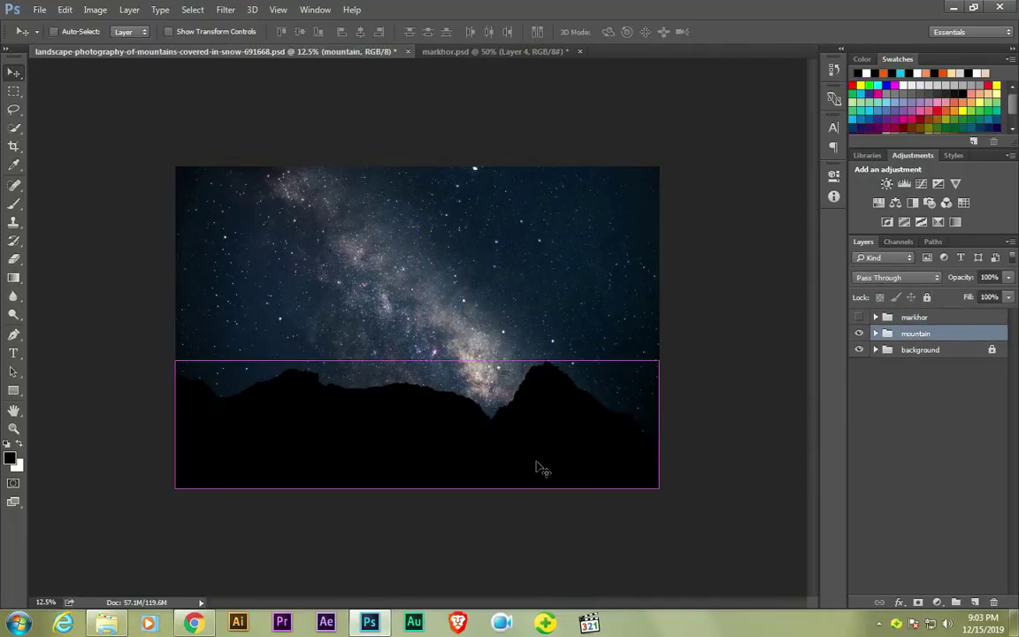
pyautogui.hotkey('ctrl', 't')
pyautogui.moveTo(537, 468); pyautogui.dragTo(557, 421)
pyautogui.press('Return')
pyautogui.click(573, 435)
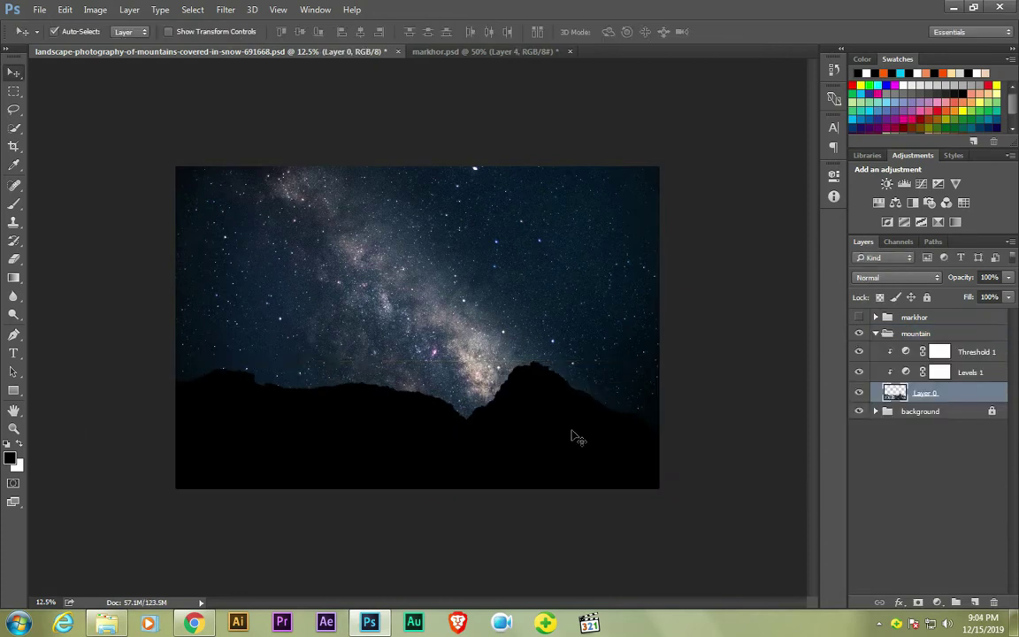
# - Move the markhor onto the right-hand peak and shrink it slightly
pyautogui.click(920, 316)
pyautogui.hotkey('ctrl', 'v')
pyautogui.moveTo(477, 301); pyautogui.dragTo(564, 318)
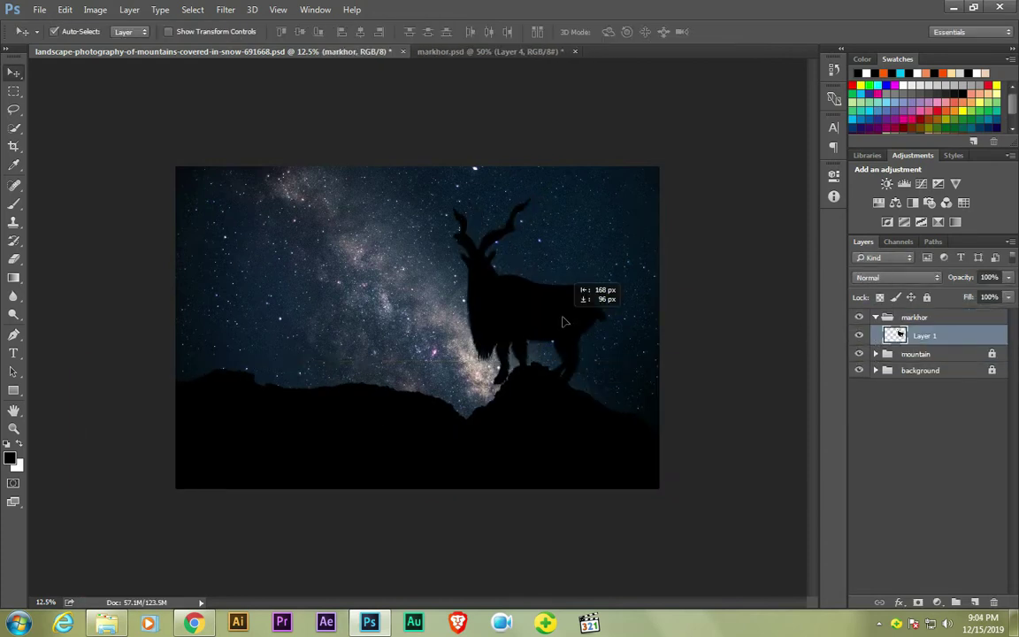
pyautogui.hotkey('ctrl', 't')
pyautogui.moveTo(603, 205); pyautogui.dragTo(597, 215)
pyautogui.press('Return')
pyautogui.click(589, 444)
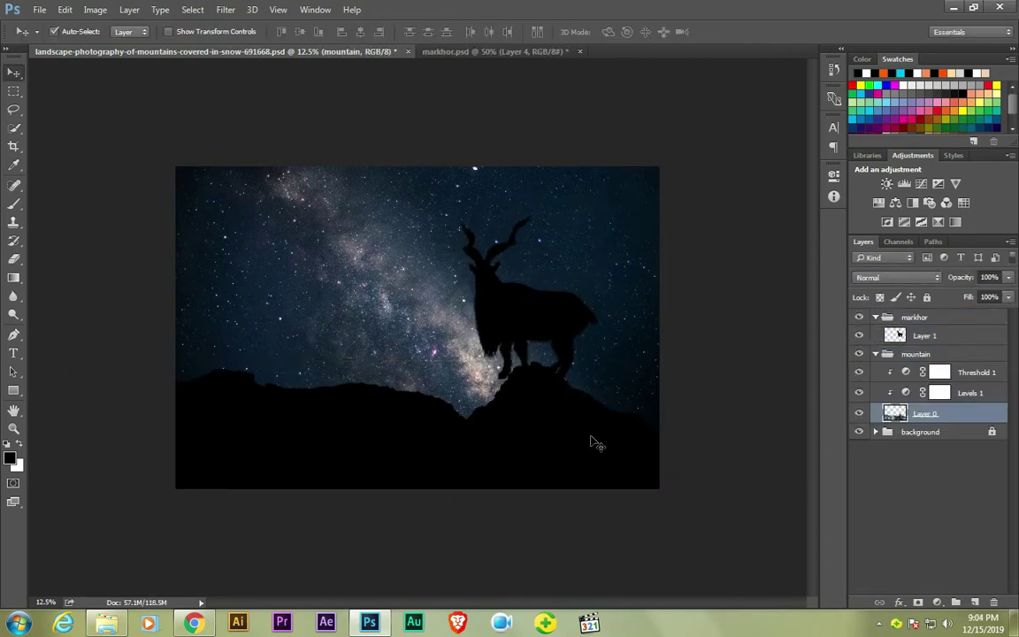
pyautogui.moveTo(554, 322)
pyautogui.mouseDown()
pyautogui.moveTo(559, 346)
pyautogui.moveTo(580, 349)
pyautogui.mouseUp()
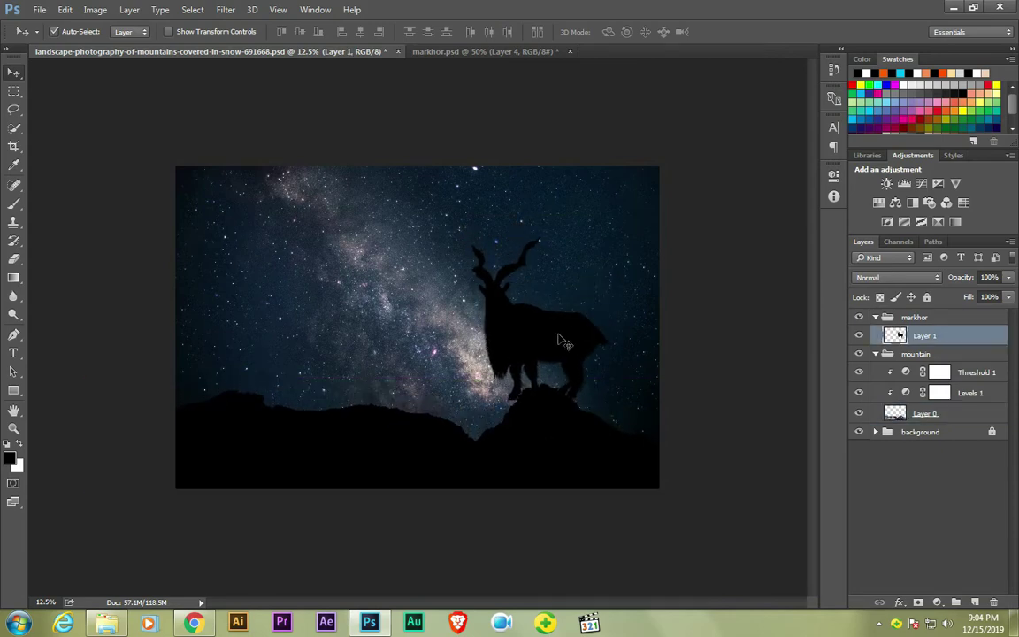
pyautogui.click(875, 354)
pyautogui.click(876, 354)
# - Copy the lower-right rock area to a new layer and place it under the markhor's peak
pyautogui.hotkey('ctrl', '+')
pyautogui.click(924, 413)
pyautogui.moveTo(482, 336); pyautogui.dragTo(762, 541)
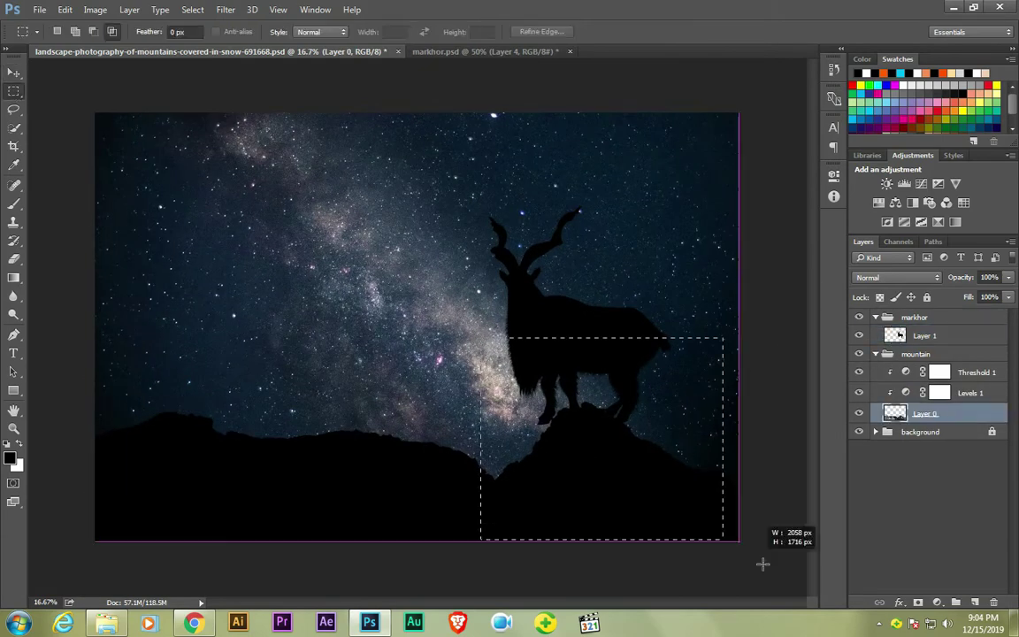
pyautogui.hotkey('ctrl', 'j')
pyautogui.click(859, 316)
pyautogui.moveTo(439, 479); pyautogui.dragTo(609, 479)
pyautogui.rightClick(932, 413)
pyautogui.click(709, 328)
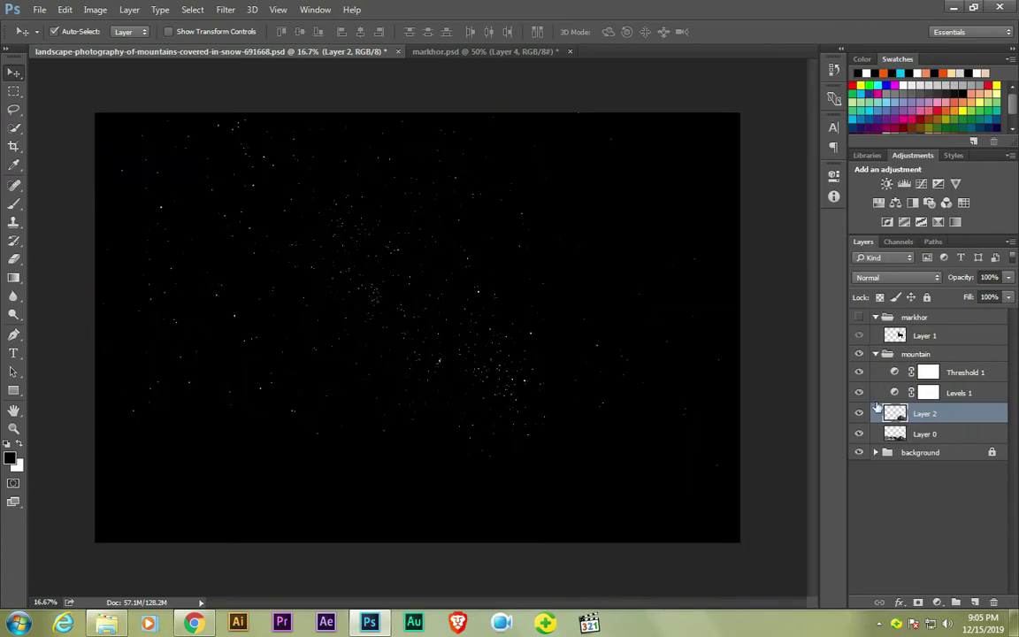
pyautogui.moveTo(478, 478); pyautogui.dragTo(609, 434)
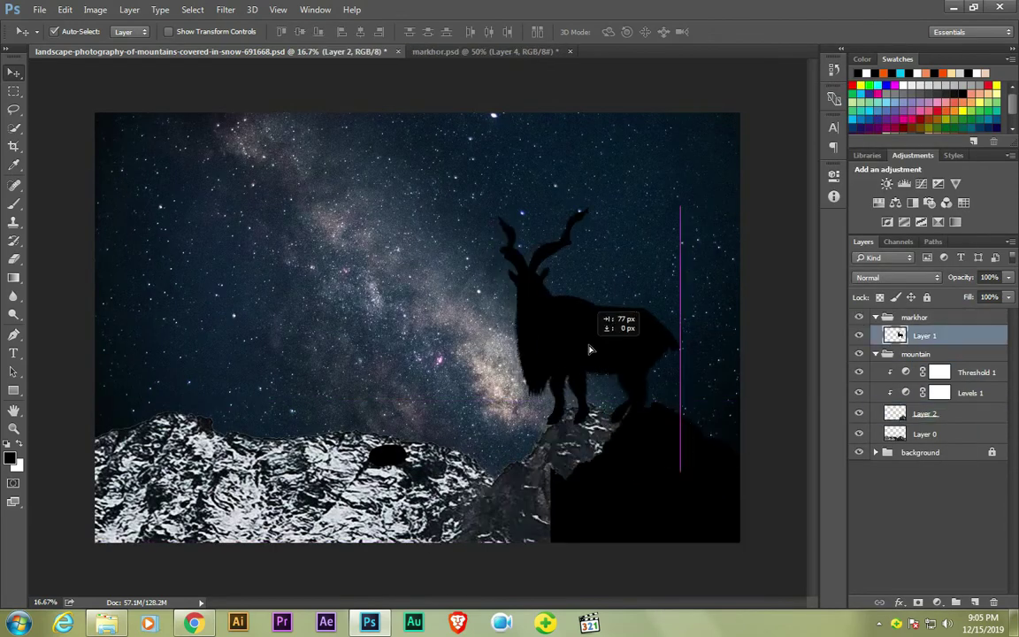
# - Merge the two rock layers and clip the Levels and Threshold adjustments to them
pyautogui.click(964, 371)
pyautogui.keyDown('shift'); pyautogui.click(960, 392); pyautogui.keyUp('shift')
pyautogui.rightClick(960, 392)
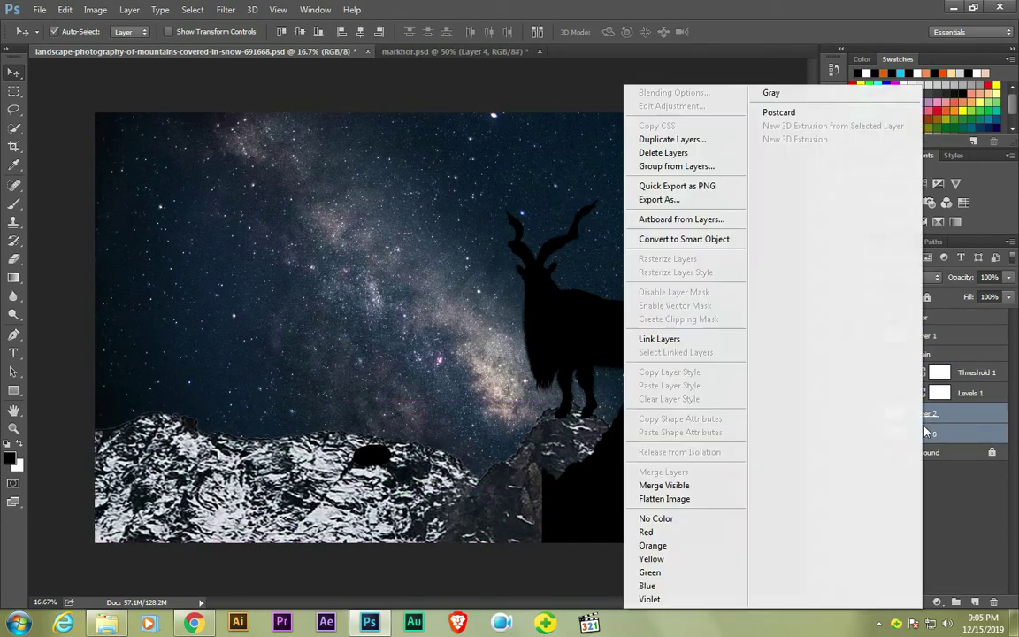
pyautogui.click(681, 314)
pyautogui.hotkey('ctrl', 'alt', 'g')
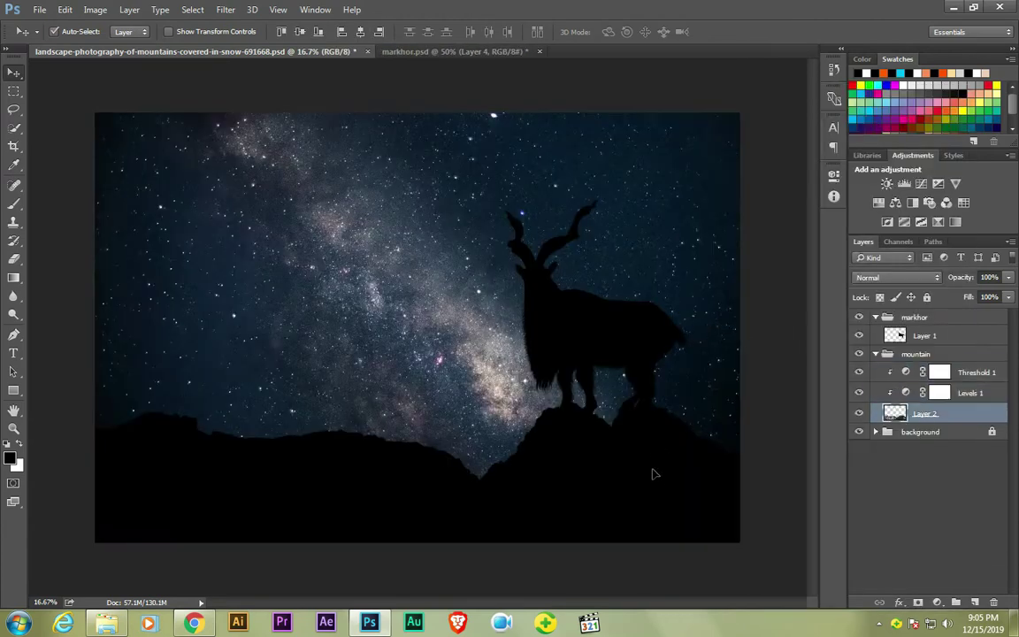
pyautogui.moveTo(653, 471); pyautogui.dragTo(632, 453)
# - Save the composite, then unlock the moon photo's layer and circle the moon with an elliptical selection
pyautogui.hotkey('ctrl', 's')
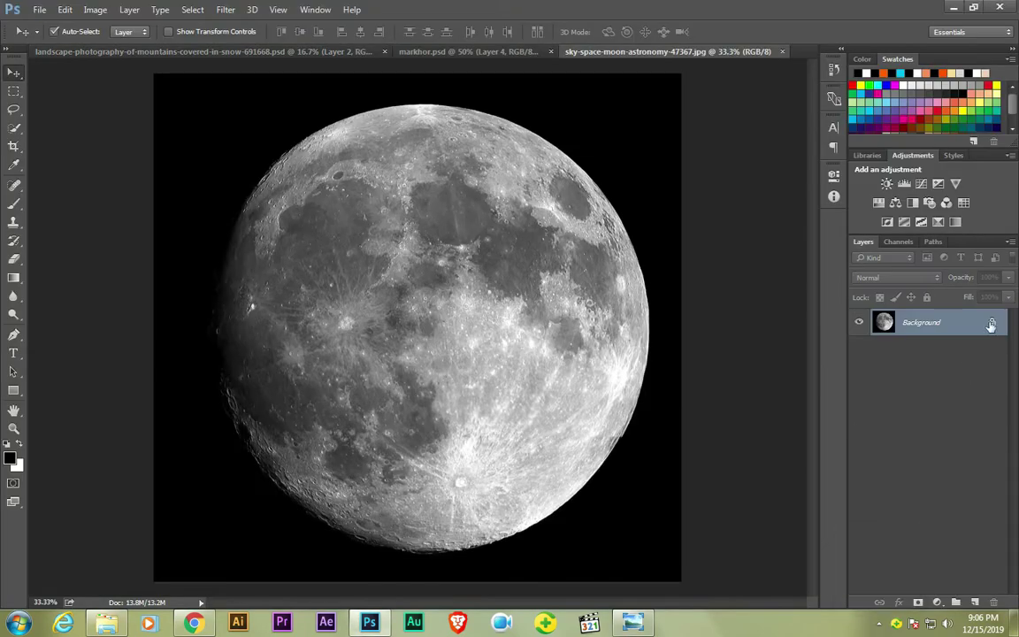
pyautogui.click(995, 322)
pyautogui.press('m')
pyautogui.moveTo(228, 159)
pyautogui.mouseDown()
pyautogui.moveTo(561, 460)
pyautogui.moveTo(662, 598)
pyautogui.mouseUp()
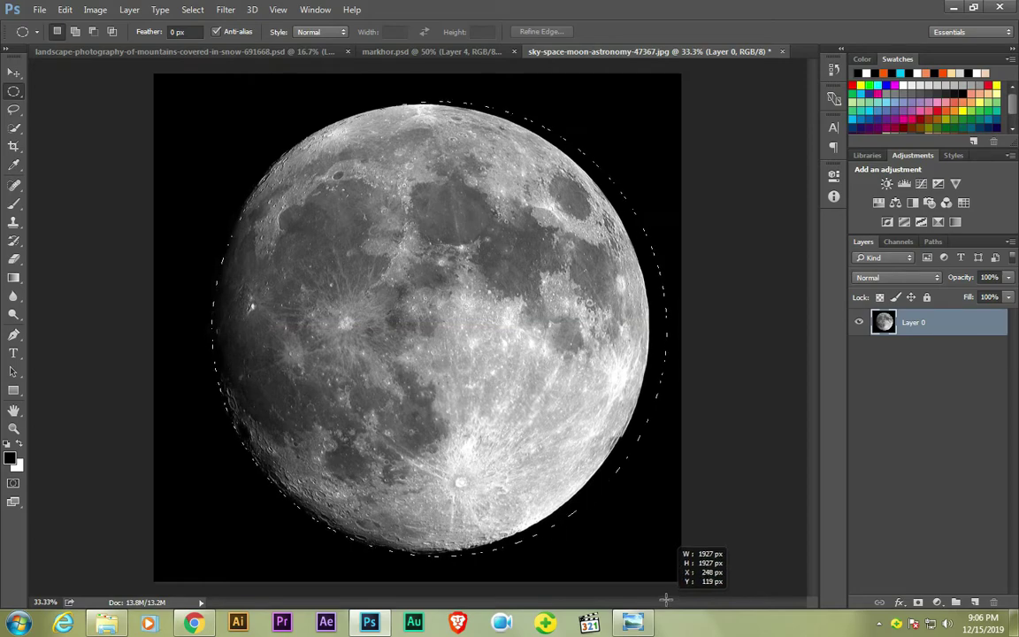
# - Finish the circle selection around the moon and start Transform Selection
pyautogui.moveTo(663, 598); pyautogui.dragTo(663, 596)
pyautogui.click(192, 10)
pyautogui.click(227, 245)
pyautogui.hotkey('ctrl', '+')
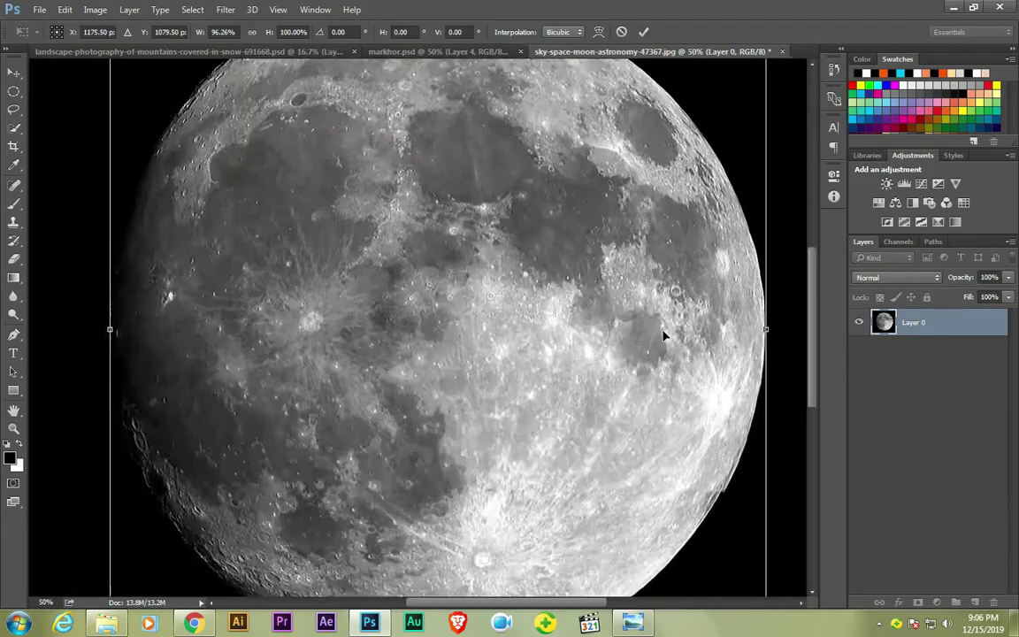
pyautogui.hotkey('ctrl', '+')
# - Fit the selection to the moon's bottom edge and confirm it
pyautogui.scroll(-2, 797, 202)
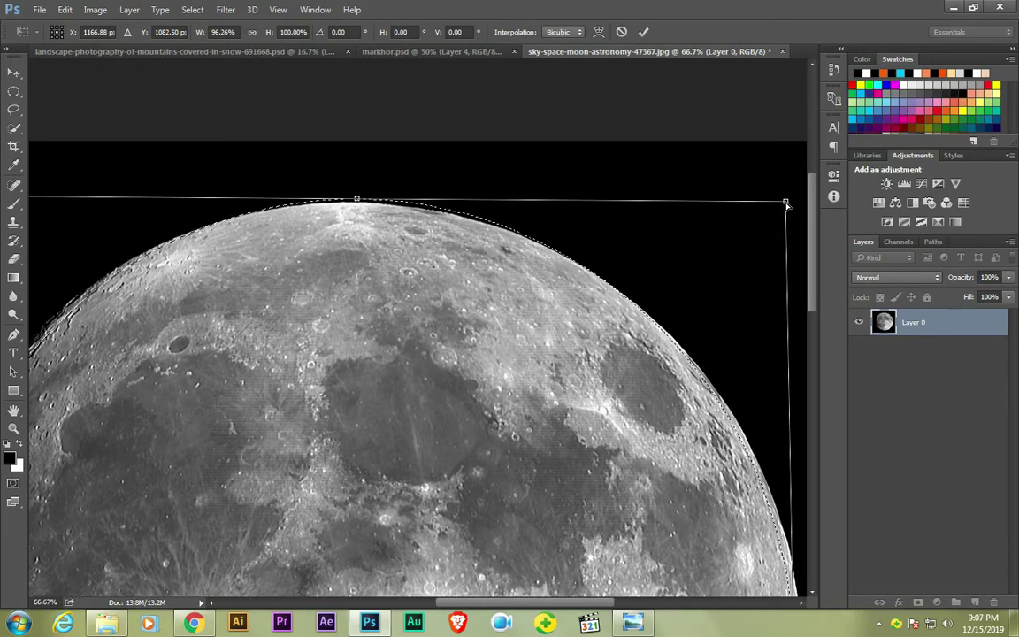
pyautogui.scroll(-3, 463, 297)
pyautogui.hscroll(-5, 463, 296)
pyautogui.scroll(-5, 463, 296)
pyautogui.moveTo(439, 462); pyautogui.dragTo(455, 444)
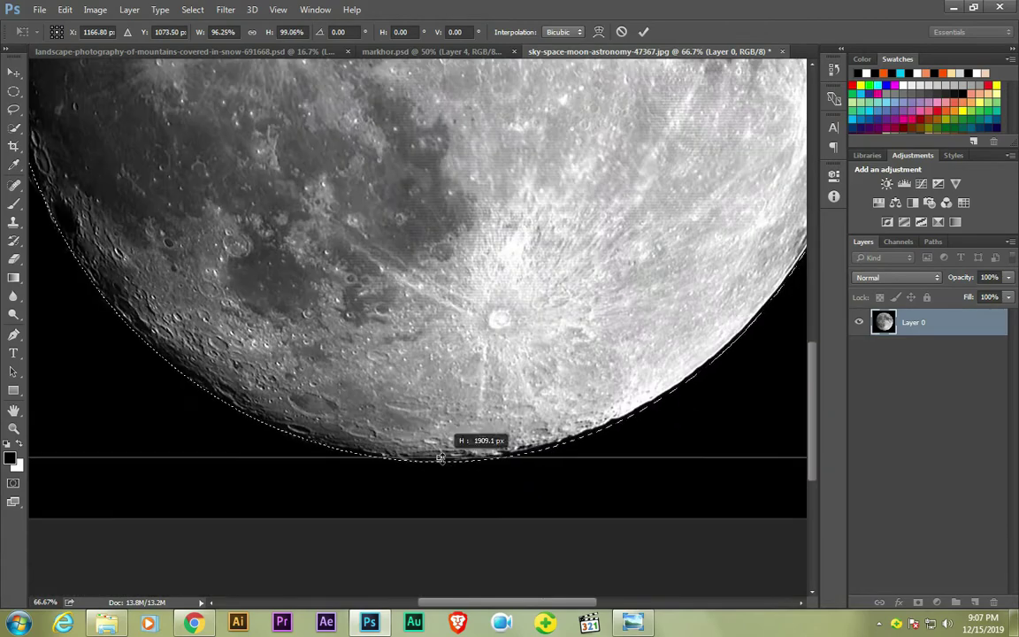
pyautogui.scroll(5, 455, 354)
pyautogui.press('Return')
pyautogui.hotkey('ctrl', '0')
# - Refit the selection's right and bottom edges tightly onto the moon
pyautogui.rightClick(448, 299)
pyautogui.click(496, 469)
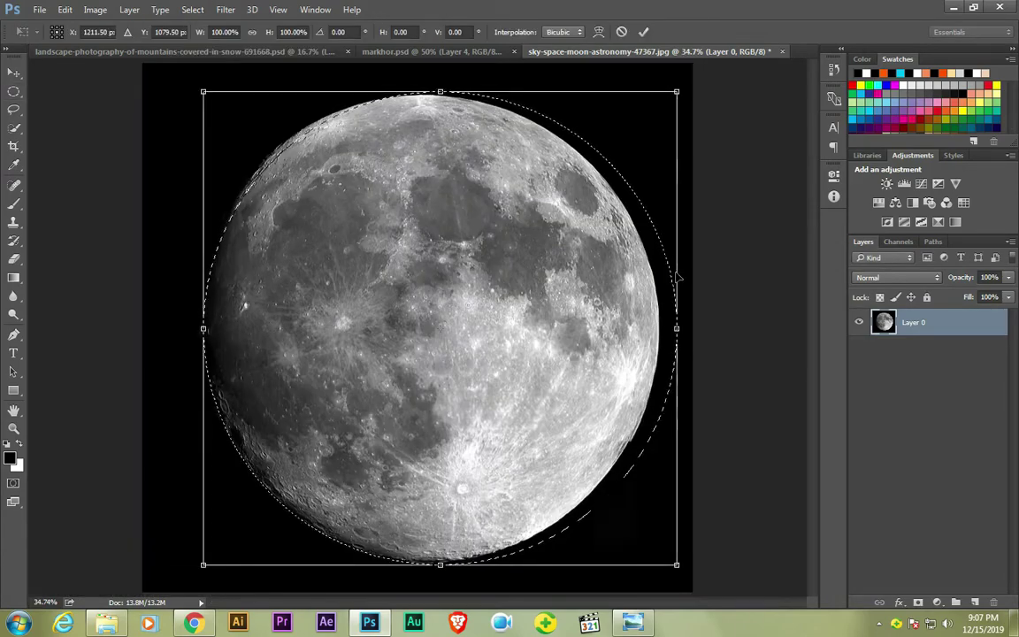
pyautogui.moveTo(676, 328); pyautogui.dragTo(659, 328)
pyautogui.moveTo(434, 563); pyautogui.dragTo(447, 566)
pyautogui.press('Return')
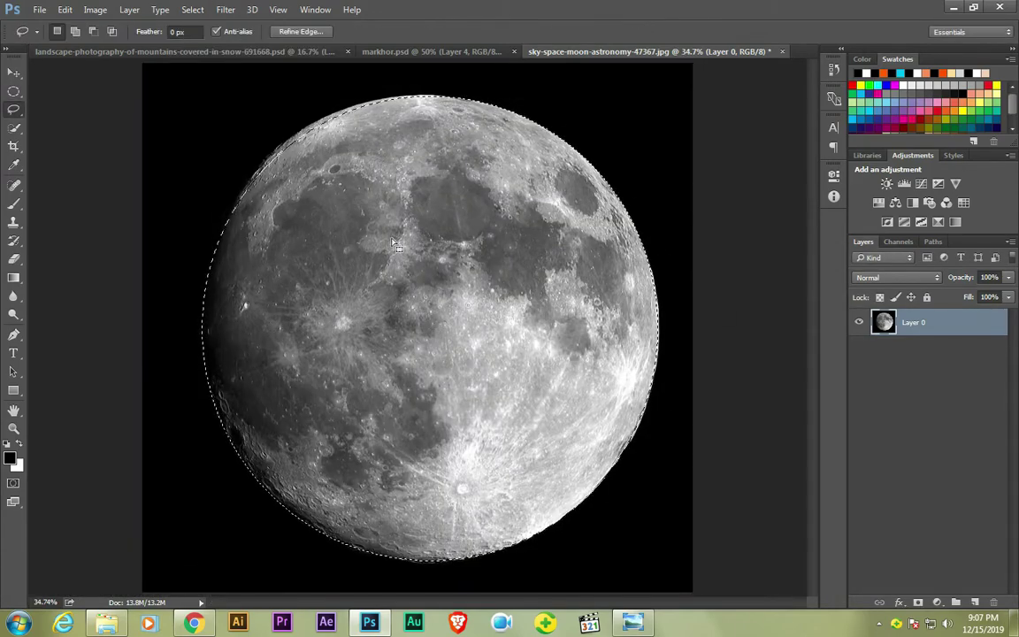
# - Copy the moon to its own layer and add a white-filled layer
pyautogui.hotkey('ctrl', 'j')
pyautogui.click(920, 348)
pyautogui.hotkey('ctrl', 'shift', 'alt', 'n')
pyautogui.hotkey('ctrl', 'BackSpace')
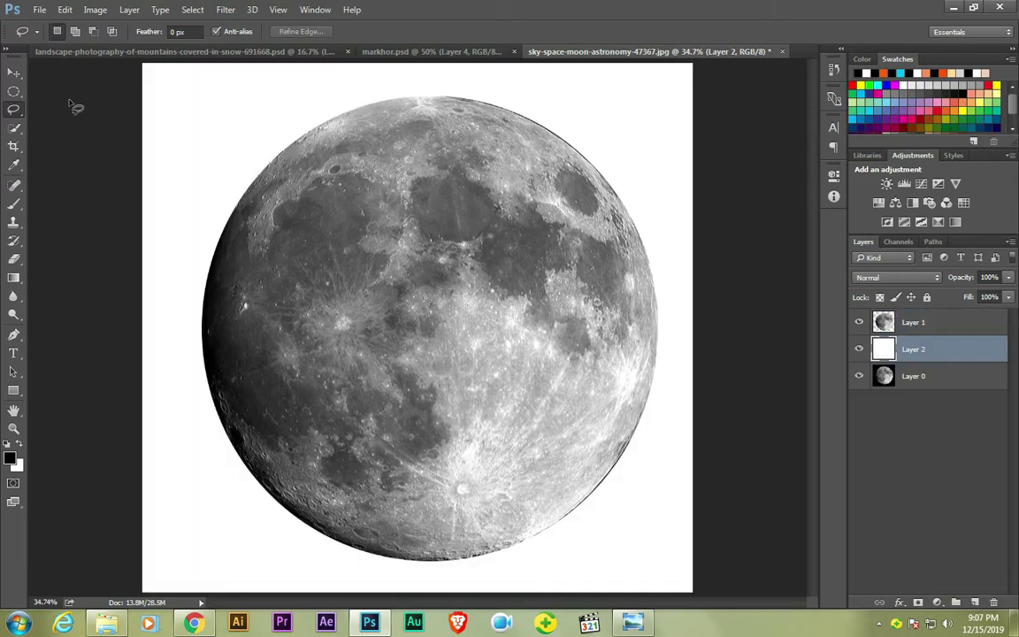
# - Duplicate the cut-out moon and mirror the copy
pyautogui.press('v')
pyautogui.keyDown('ctrl'); pyautogui.click(885, 324); pyautogui.keyUp('ctrl')
pyautogui.click(192, 9)
pyautogui.click(228, 243)
pyautogui.press('Return')
pyautogui.click(910, 324)
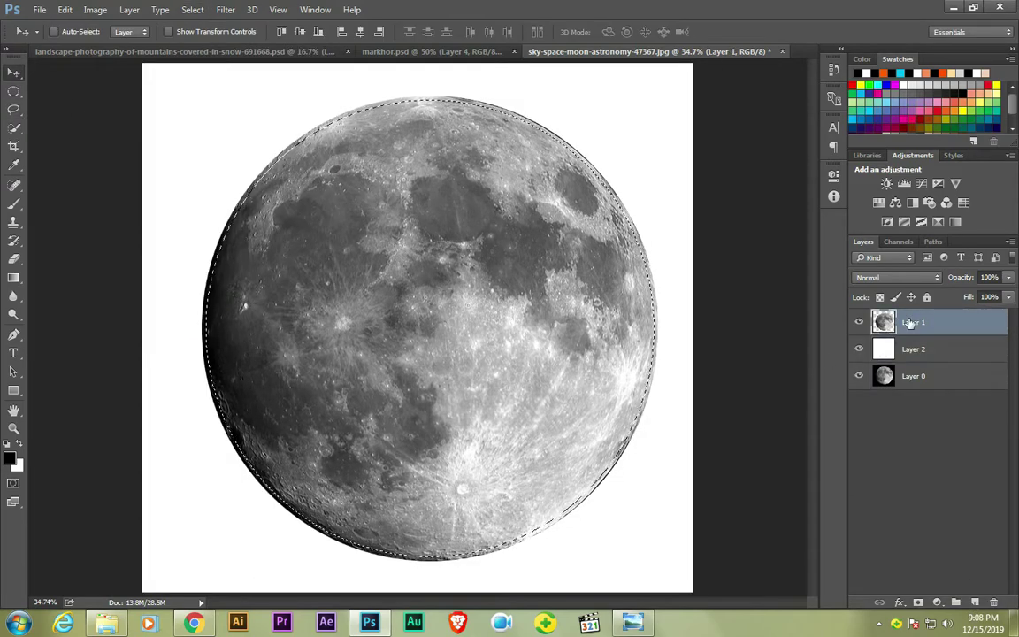
pyautogui.press('Return')
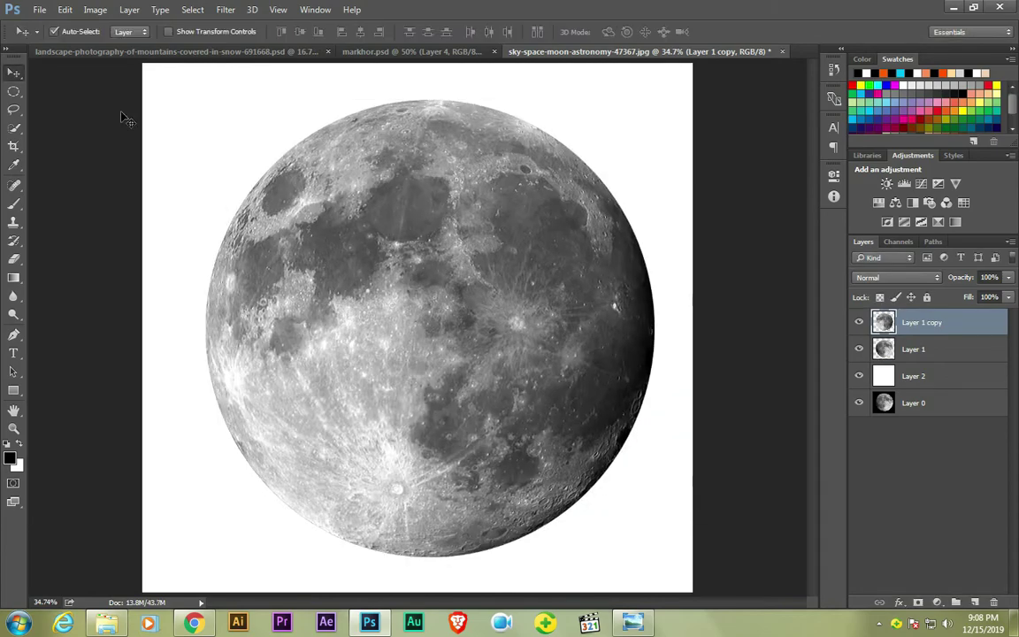
# - Load the Round Brushes with Size set for the Eraser, replacing current brushes
pyautogui.press('e')
pyautogui.rightClick(345, 176)
pyautogui.click(71, 32)
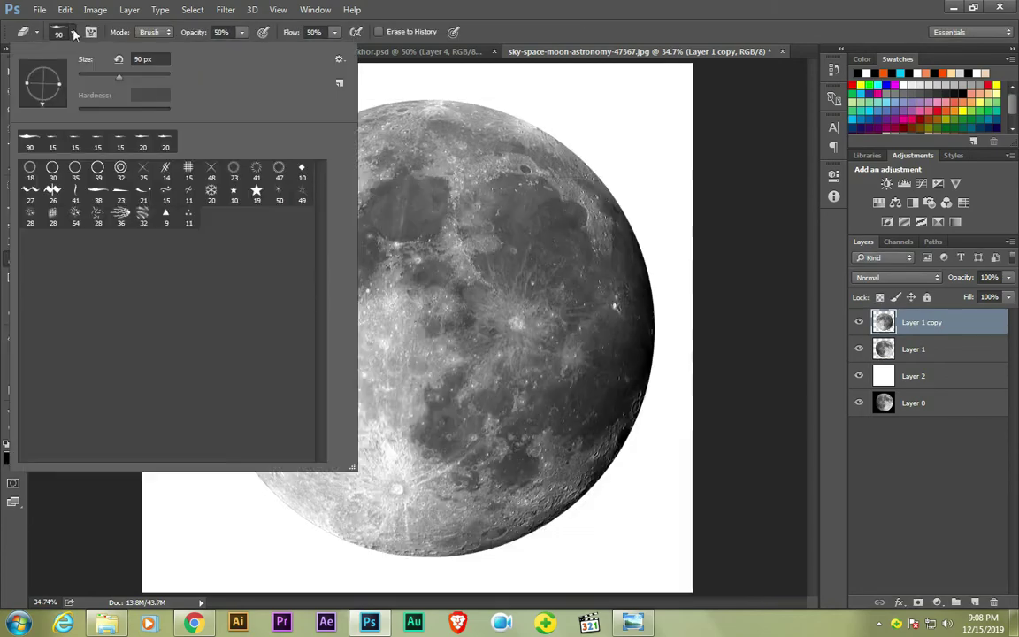
pyautogui.click(338, 60)
pyautogui.click(338, 59)
pyautogui.click(339, 59)
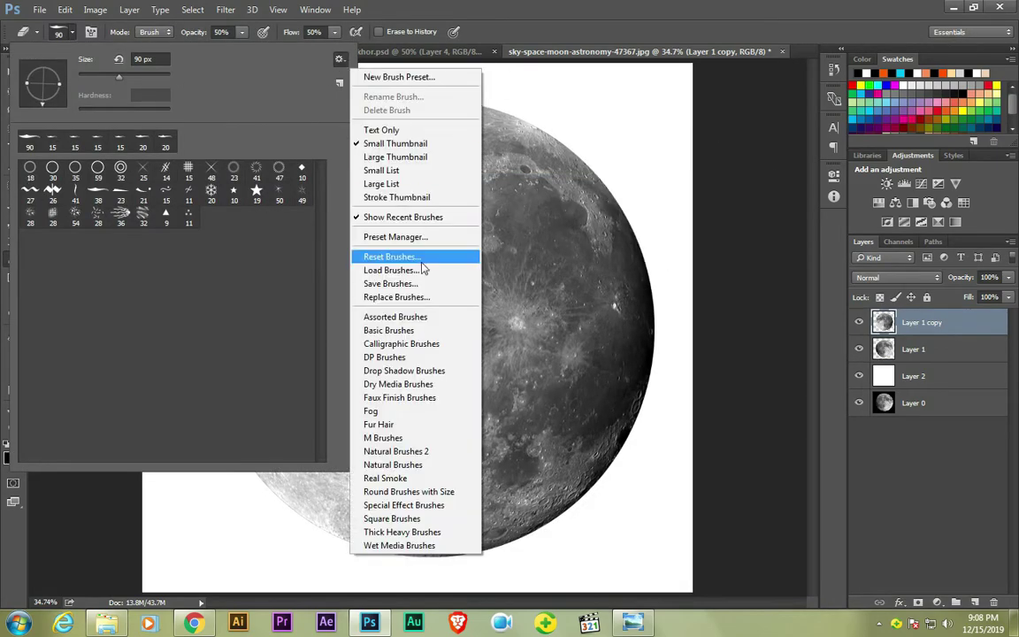
pyautogui.click(409, 491)
pyautogui.press('Return')
pyautogui.click(144, 167)
# - Erase the mirrored moon's dark right edge at 50% and bring it into the landscape
pyautogui.doubleClick(151, 94)
pyautogui.write('50')
pyautogui.press('Return')
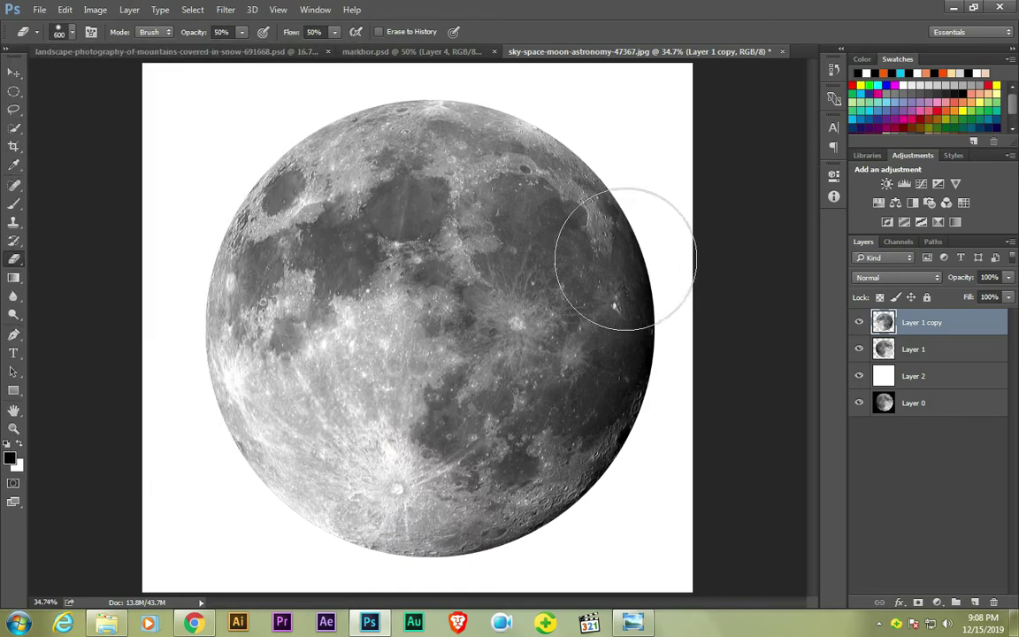
pyautogui.moveTo(602, 262); pyautogui.dragTo(580, 439)
pyautogui.press('v')
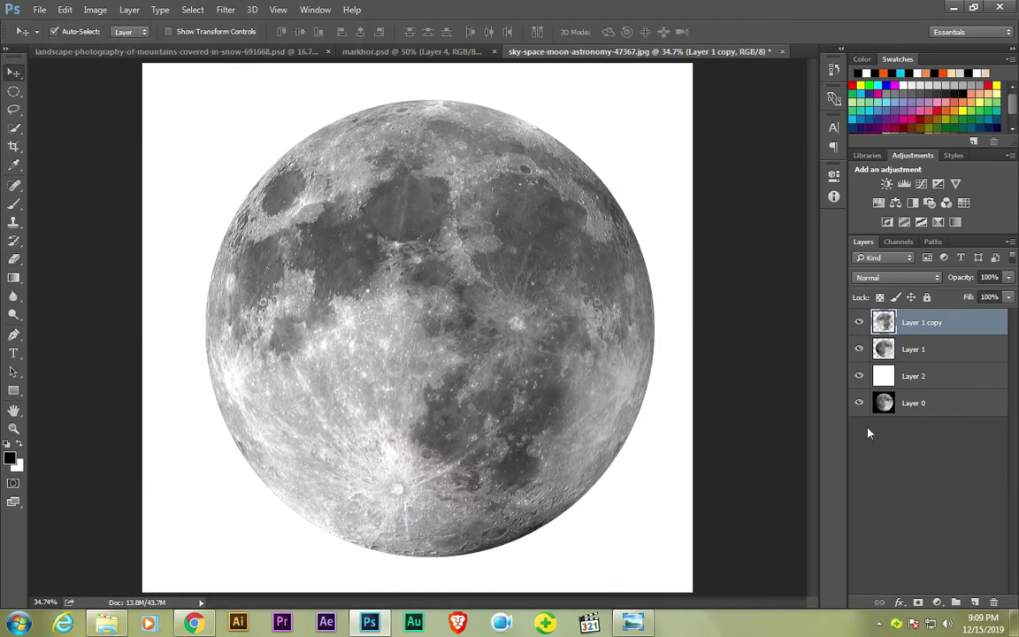
pyautogui.hotkey('ctrl', 'Tab')
# - Enlarge the moon behind the mountain ridge and group it as 'moon'
pyautogui.hotkey('ctrl', 't')
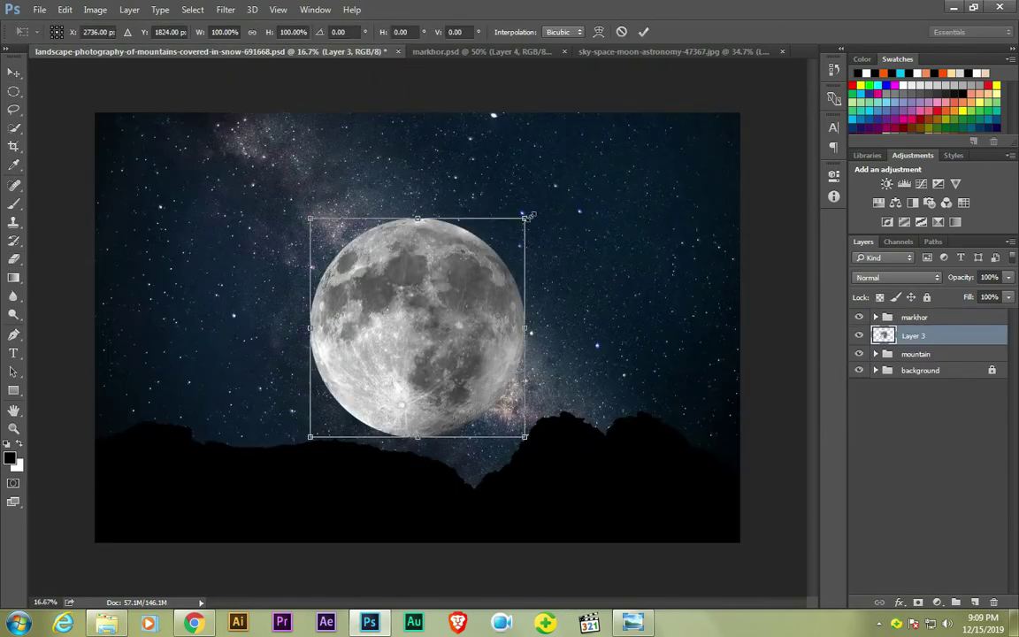
pyautogui.moveTo(522, 216); pyautogui.dragTo(733, 148)
pyautogui.press('Return')
pyautogui.moveTo(914, 336); pyautogui.dragTo(920, 363)
pyautogui.hotkey('ctrl', 'g')
pyautogui.doubleClick(916, 350)
pyautogui.write('moon')
pyautogui.press('Return')
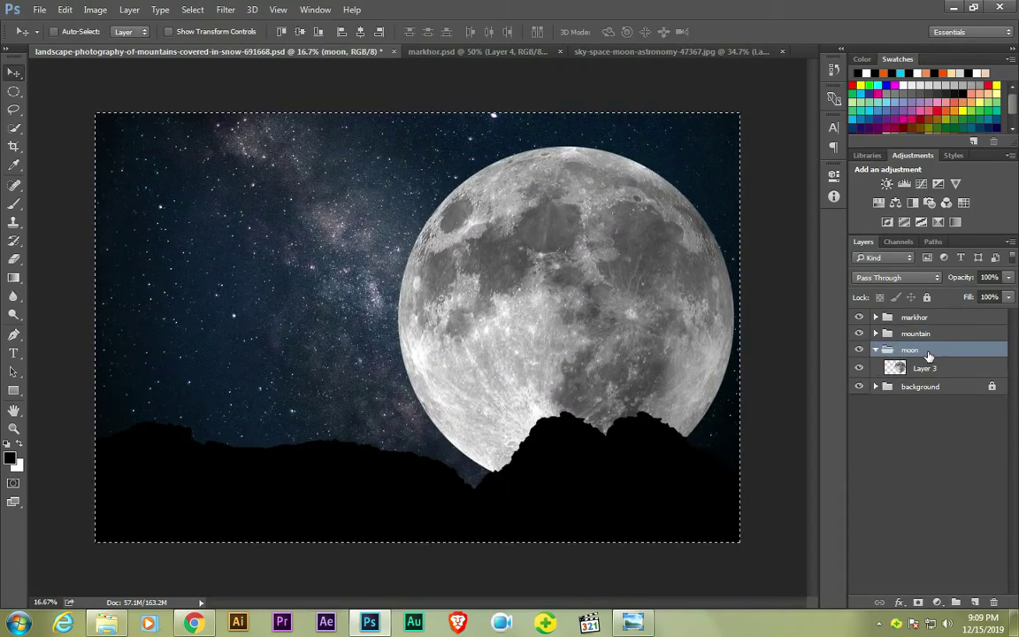
# - Shift the mountain silhouette slightly left and hide the markhor group
pyautogui.moveTo(647, 459); pyautogui.dragTo(602, 466)
pyautogui.moveTo(627, 335); pyautogui.dragTo(614, 330)
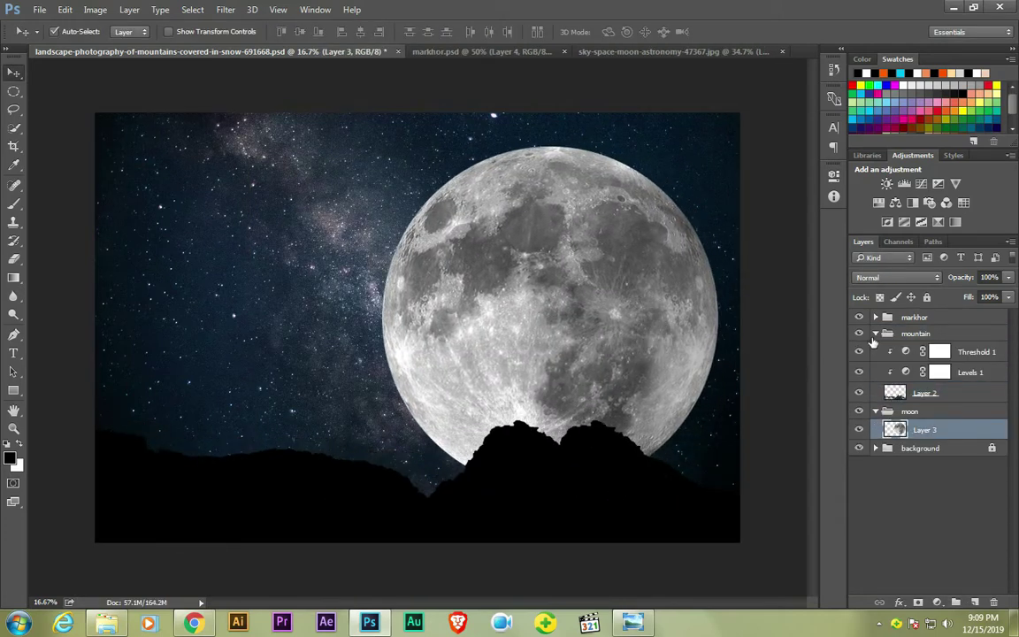
pyautogui.moveTo(611, 463); pyautogui.dragTo(675, 352)
pyautogui.click(859, 317)
# - Add a colorized Hue/Saturation adjustment clipped to the moon layer
pyautogui.click(876, 316)
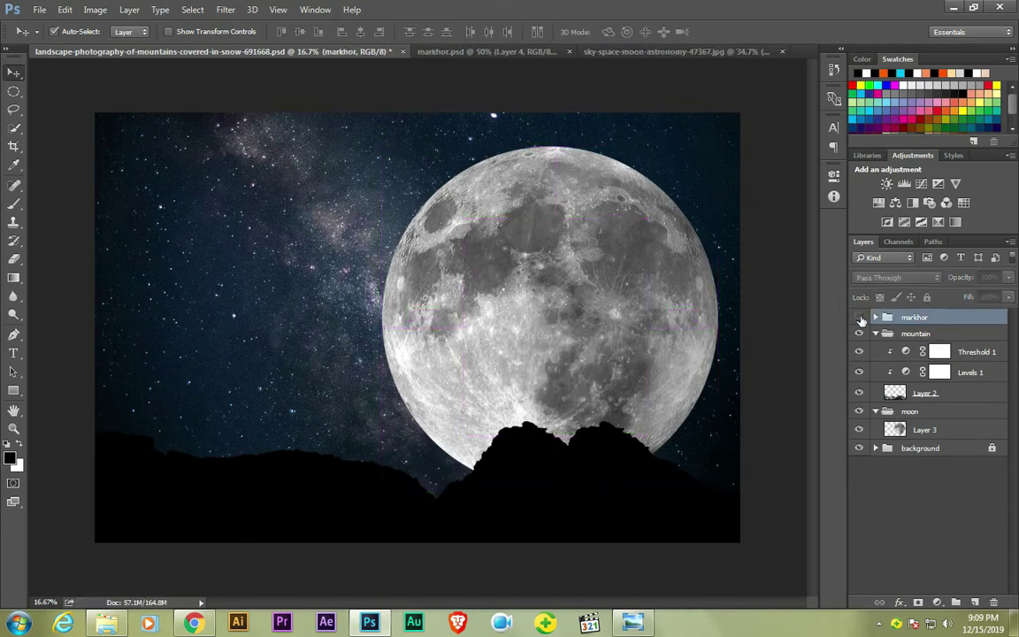
pyautogui.click(925, 432)
pyautogui.click(938, 602)
pyautogui.click(840, 453)
pyautogui.click(230, 313)
pyautogui.hotkey('ctrl', 'alt', 'g')
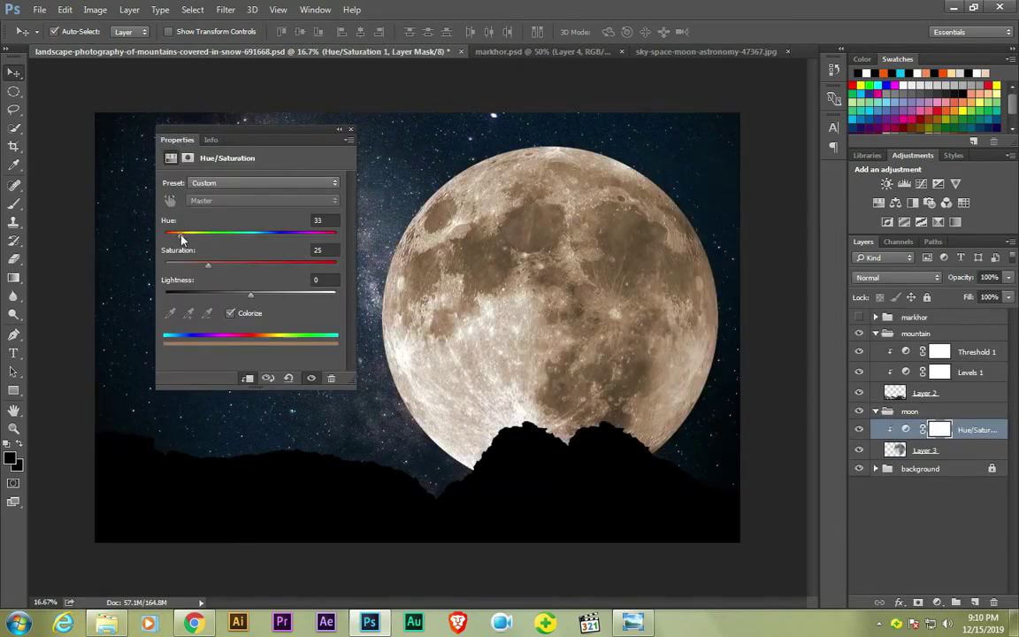
# - Tint the moon reddish orange (Hue 25, Saturation 70) and duplicate the moon with its tint
pyautogui.moveTo(208, 265); pyautogui.dragTo(260, 264)
pyautogui.moveTo(176, 234); pyautogui.dragTo(176, 235)
pyautogui.moveTo(260, 265); pyautogui.dragTo(272, 266)
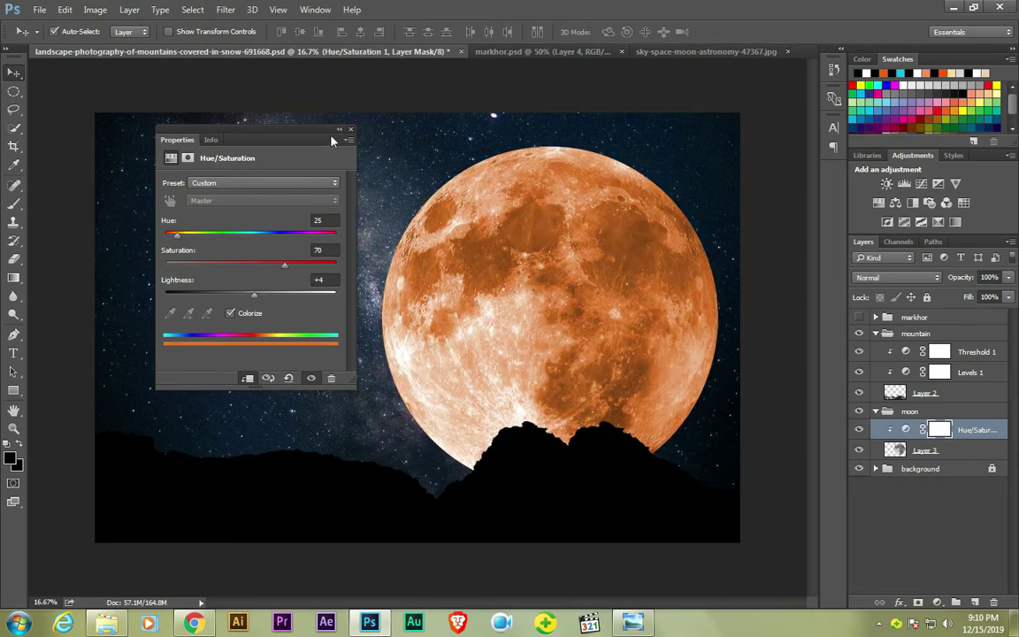
pyautogui.click(338, 129)
pyautogui.keyDown('shift'); pyautogui.click(924, 450); pyautogui.keyUp('shift')
pyautogui.moveTo(924, 450); pyautogui.dragTo(974, 603)
# - Add a Levels adjustment clipped to the moon copy
pyautogui.click(937, 602)
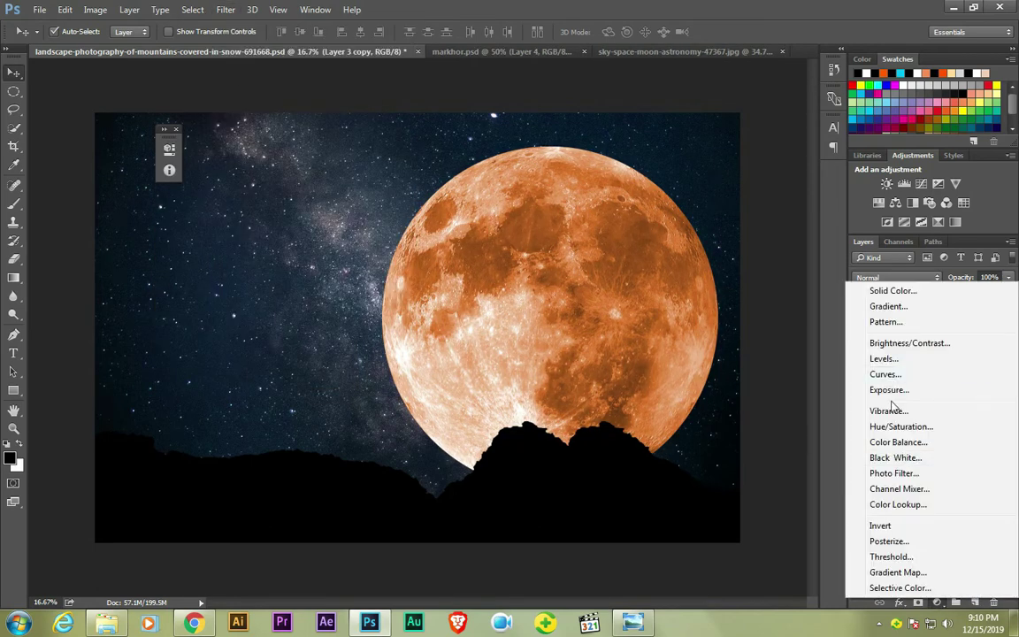
pyautogui.click(796, 357)
pyautogui.click(359, 140)
pyautogui.click(933, 470)
# - Gaussian Blur the moon copy about 200 px into a glow; darken the sky with Levels 0, 0.47, 201
pyautogui.click(225, 10)
pyautogui.click(460, 231)
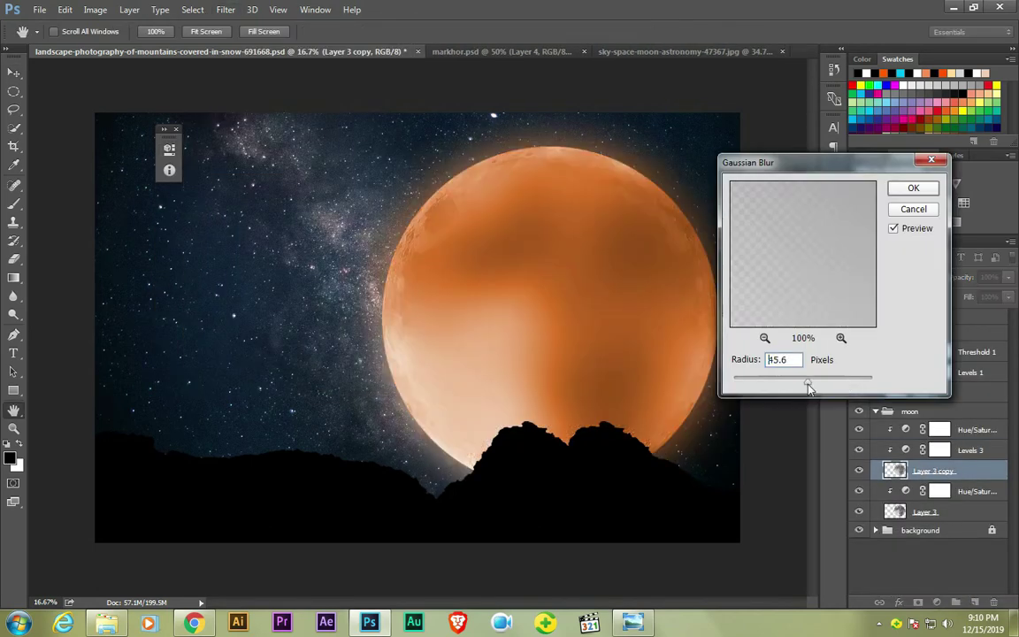
pyautogui.moveTo(808, 382); pyautogui.dragTo(863, 384)
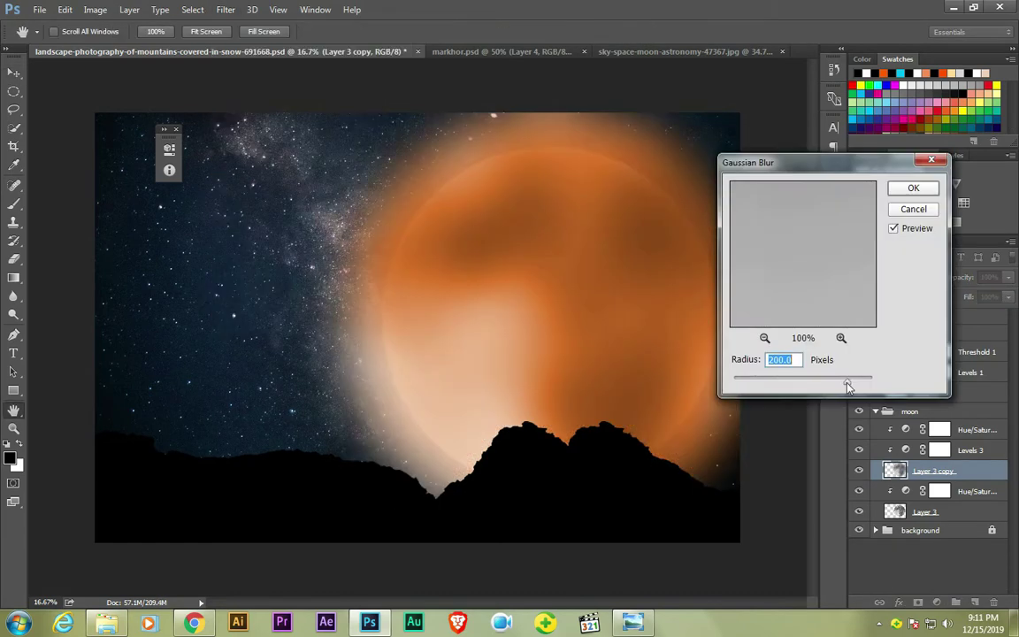
pyautogui.moveTo(849, 386); pyautogui.dragTo(862, 386)
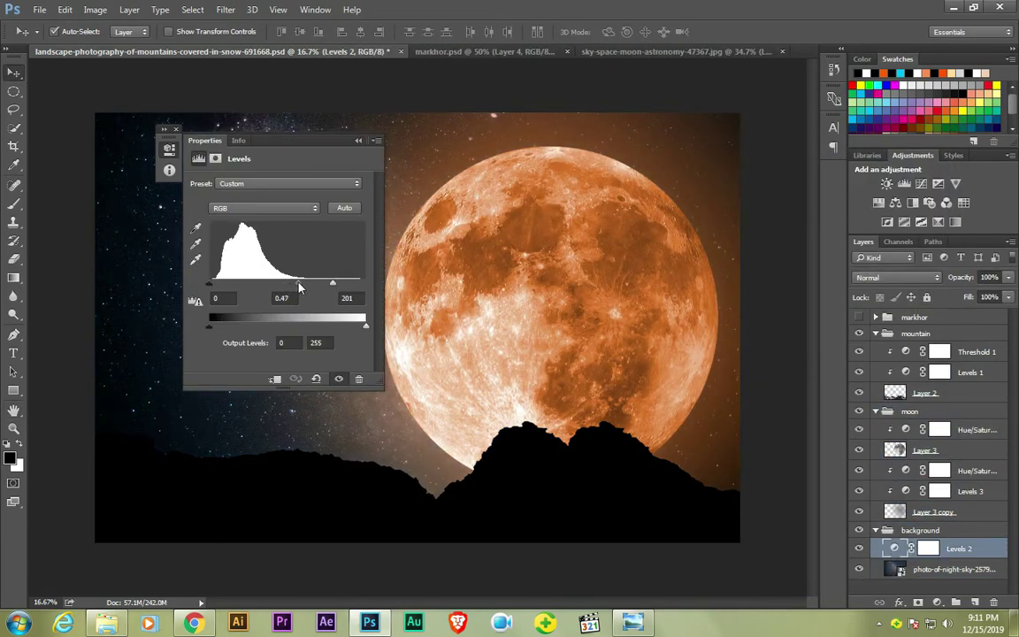
pyautogui.click(359, 140)
# - Duplicate the moon and its tint, and raise the copy's tint lightness
pyautogui.click(977, 429)
pyautogui.keyDown('shift'); pyautogui.click(925, 450); pyautogui.keyUp('shift')
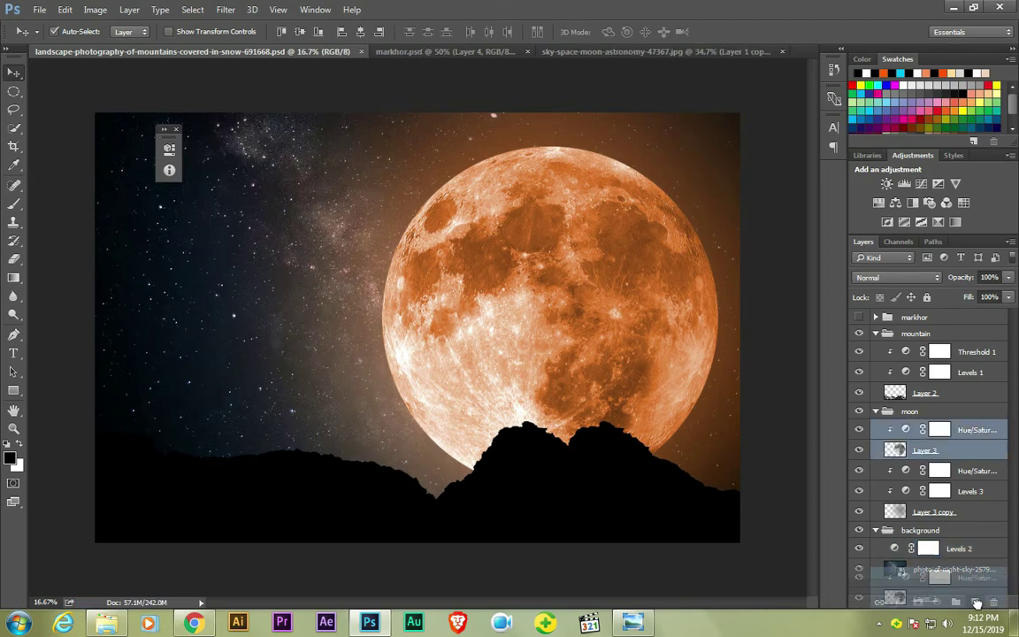
pyautogui.hotkey('ctrl', 'j')
pyautogui.doubleClick(905, 429)
pyautogui.moveTo(278, 294); pyautogui.dragTo(296, 294)
pyautogui.click(359, 139)
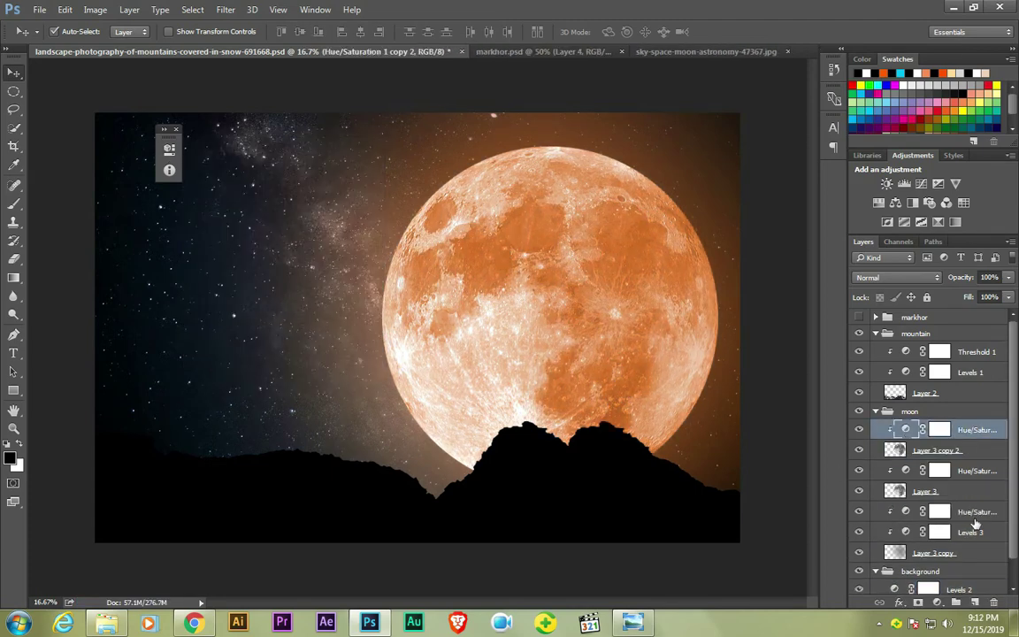
# - Hide Layer 3 copy 2 behind a black mask and set a white brush at 30%
pyautogui.click(936, 450)
pyautogui.click(943, 602)
pyautogui.hotkey('ctrl', 'i')
pyautogui.press('b')
pyautogui.click(10, 457)
pyautogui.press('Return')
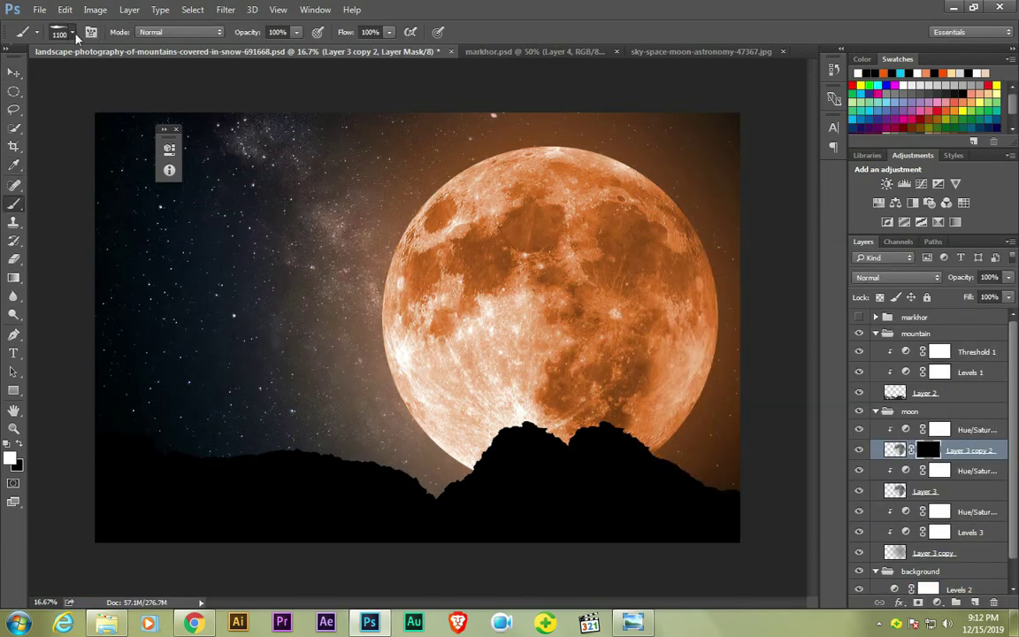
pyautogui.press('3')
# - Paint the brighter moon rim through the mask, tint it Hue 24, Saturation 98, Lightness +45, and save
pyautogui.moveTo(540, 228)
pyautogui.mouseDown()
pyautogui.moveTo(427, 346)
pyautogui.moveTo(619, 221)
pyautogui.mouseUp()
pyautogui.press('[')
pyautogui.press('[')
pyautogui.moveTo(624, 292); pyautogui.dragTo(602, 190)
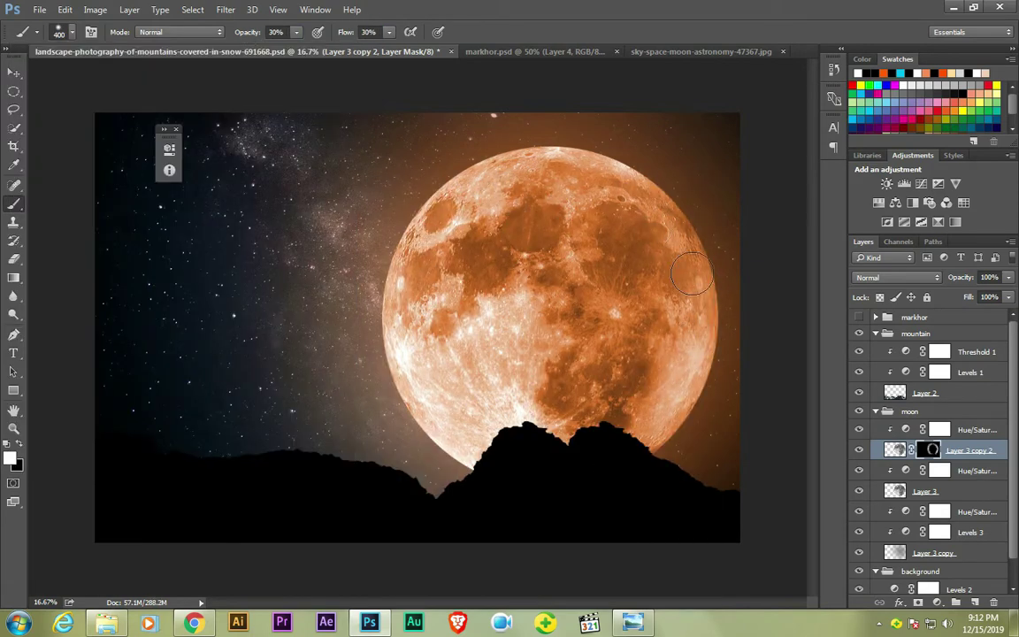
pyautogui.doubleClick(940, 429)
pyautogui.moveTo(205, 235)
pyautogui.mouseDown()
pyautogui.moveTo(342, 240)
pyautogui.moveTo(200, 236)
pyautogui.mouseUp()
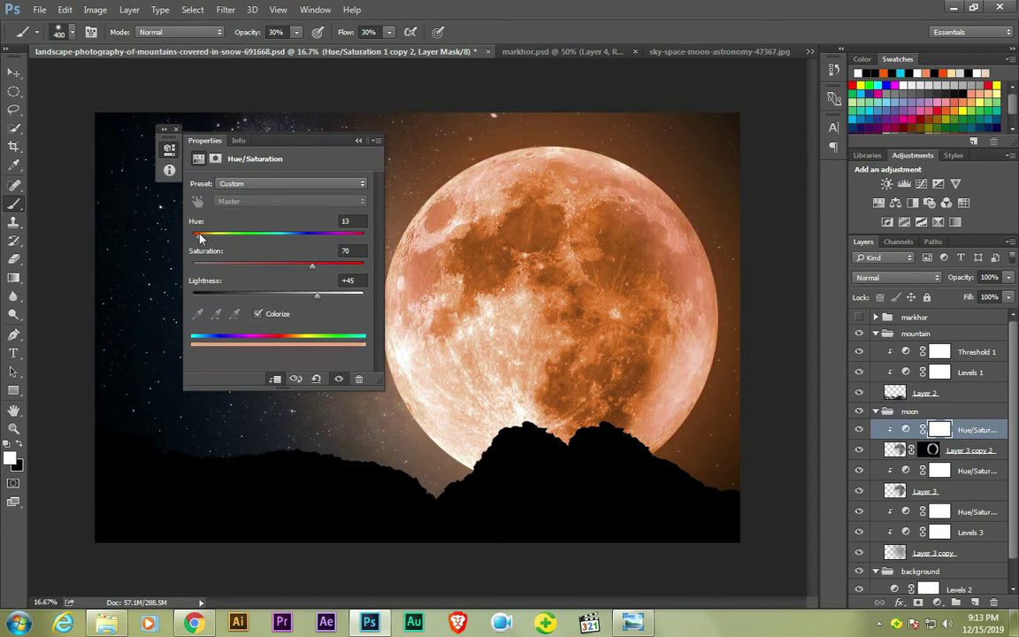
pyautogui.click(358, 140)
pyautogui.hotkey('ctrl', 's')
pyautogui.click(13, 72)
pyautogui.click(933, 553)
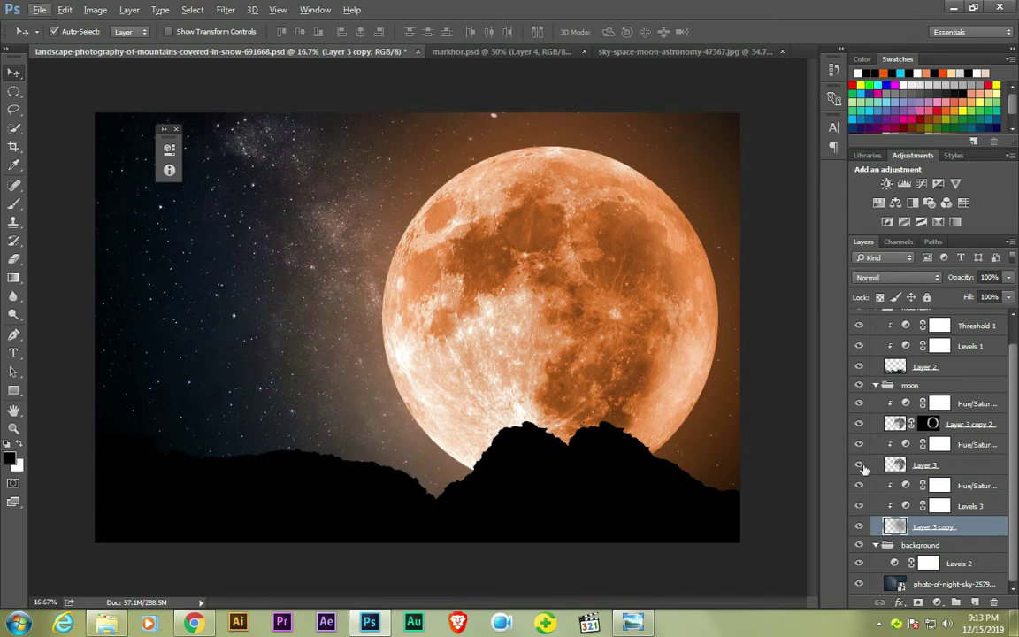
# - Hide the sharp moon layers and make a shifted, horizontally mirrored copy of the glow
pyautogui.moveTo(859, 464); pyautogui.dragTo(859, 404)
pyautogui.hotkey('ctrl', 'j')
pyautogui.moveTo(546, 295); pyautogui.dragTo(383, 290)
pyautogui.hotkey('ctrl', 't')
pyautogui.rightClick(383, 290)
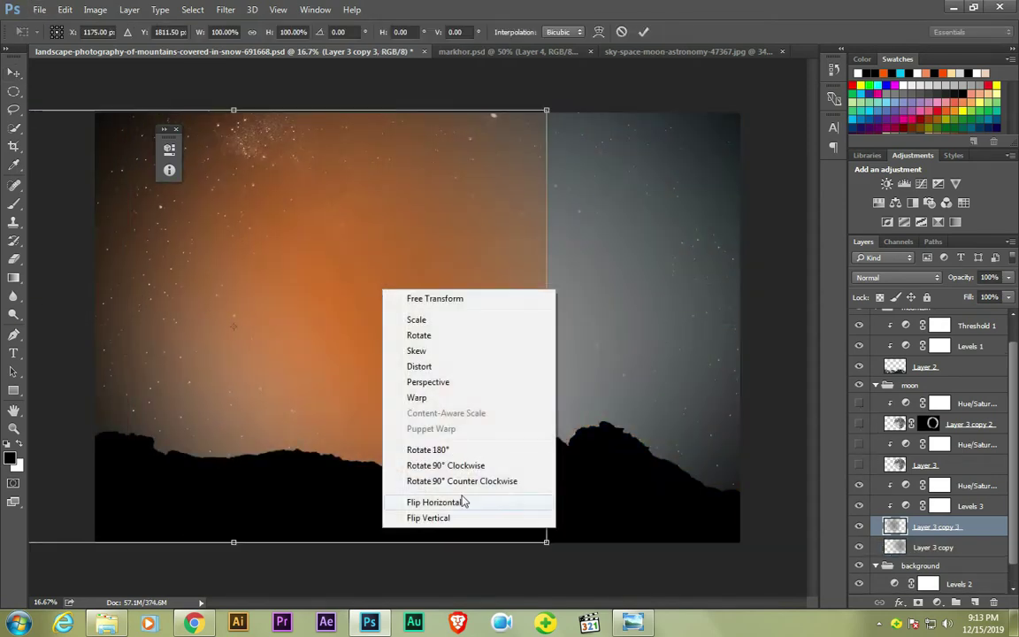
pyautogui.click(463, 503)
pyautogui.press('Return')
pyautogui.moveTo(462, 501); pyautogui.dragTo(333, 276)
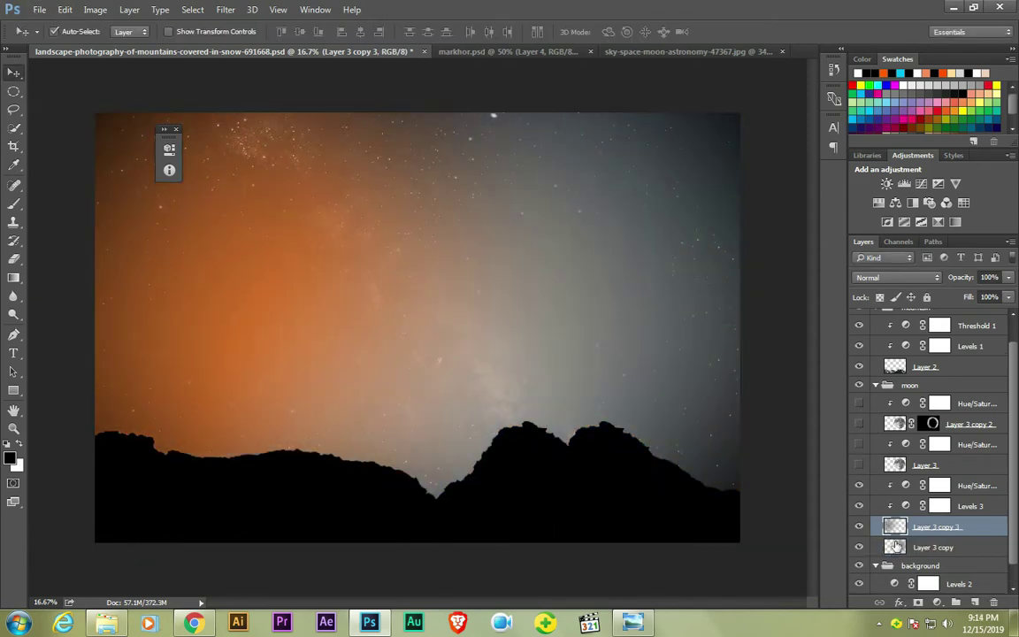
# - Undo the mirrored glow copy and warp the glow layer into a curve
pyautogui.keyDown('shift'); pyautogui.click(896, 547); pyautogui.keyUp('shift')
pyautogui.hotkey('ctrl', 'alt', 'z')
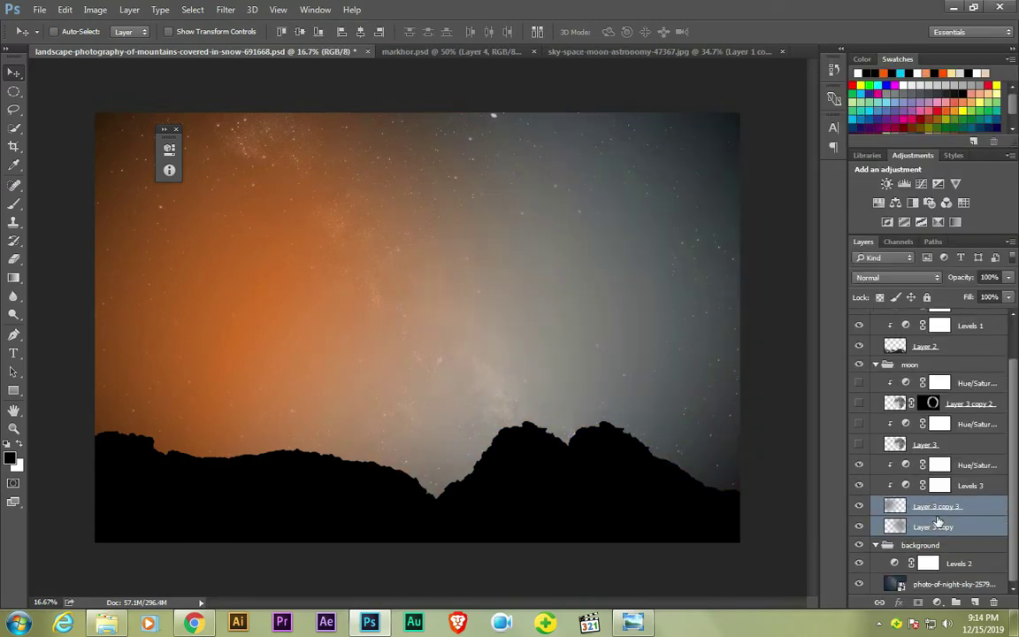
pyautogui.hotkey('ctrl', 'alt', 'z')
pyautogui.hotkey('ctrl', 'alt', 'z')
pyautogui.hotkey('ctrl', 'alt', 'z')
pyautogui.hotkey('ctrl', 'shift', 'z')
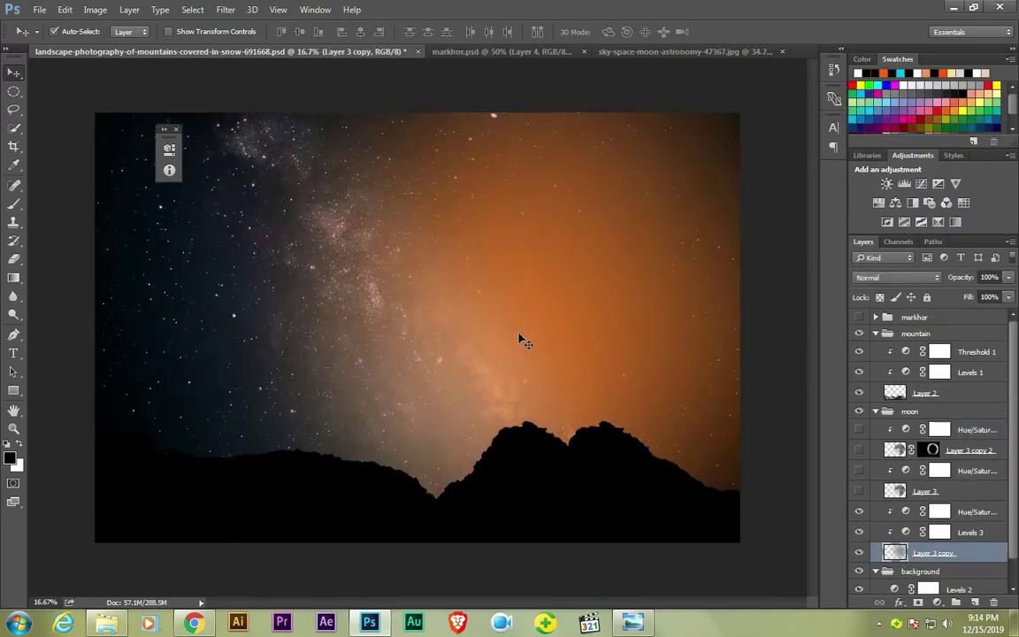
pyautogui.hotkey('ctrl', 'shift', 'z')
pyautogui.hotkey('ctrl', 'shift', 'z')
pyautogui.hotkey('ctrl', 'shift', 'z')
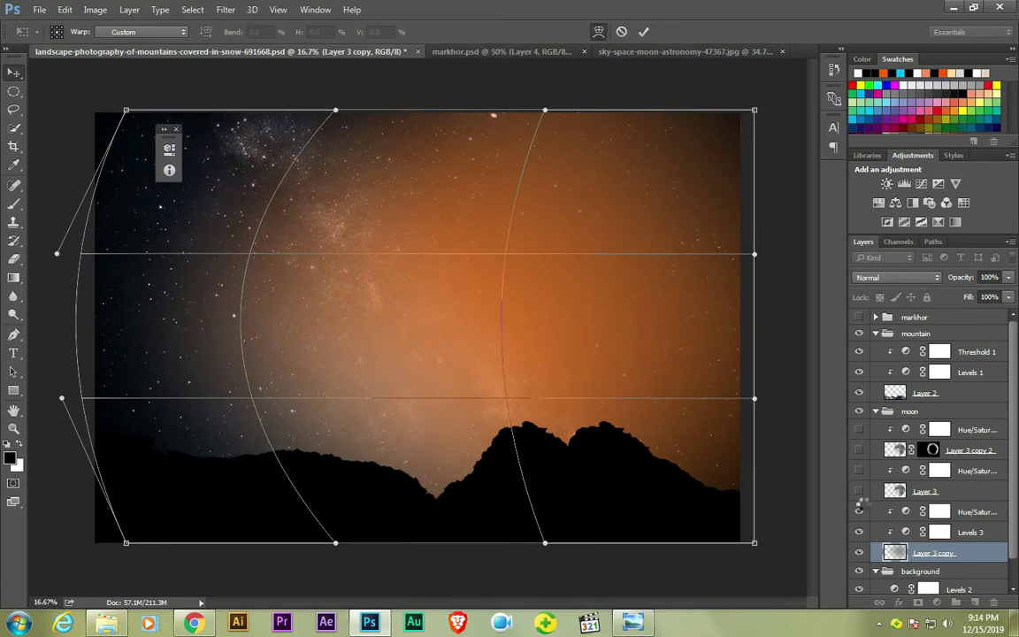
pyautogui.press('Return')
# - Show the brightened moon layer again and toggle the top moon tint to compare
pyautogui.click(859, 450)
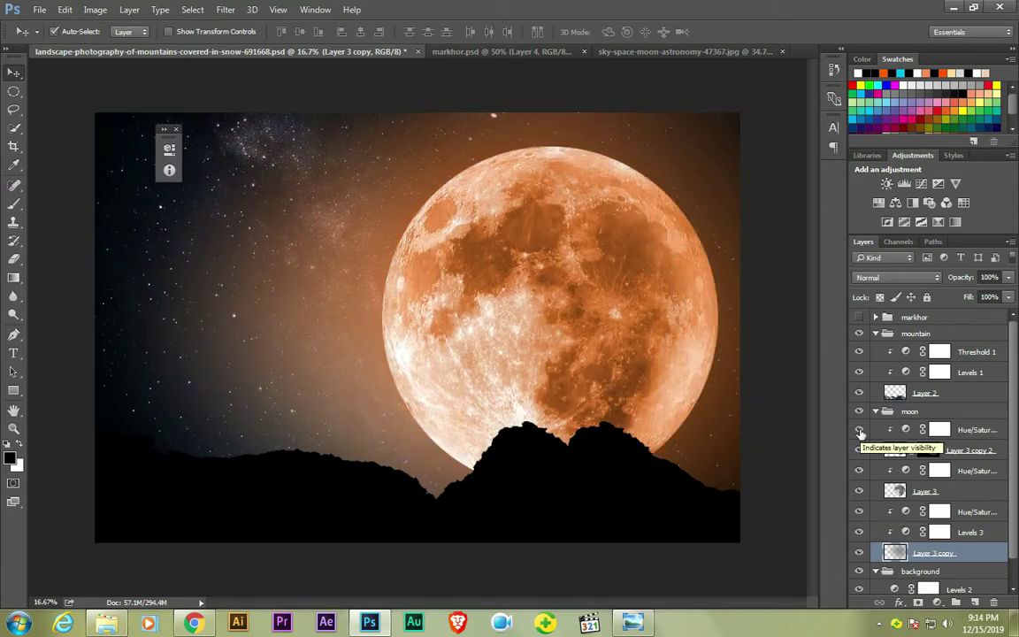
pyautogui.click(859, 430)
pyautogui.click(859, 430)
# - Show the markhor on the rocky peak, raise the moon group slightly, and save
pyautogui.click(859, 317)
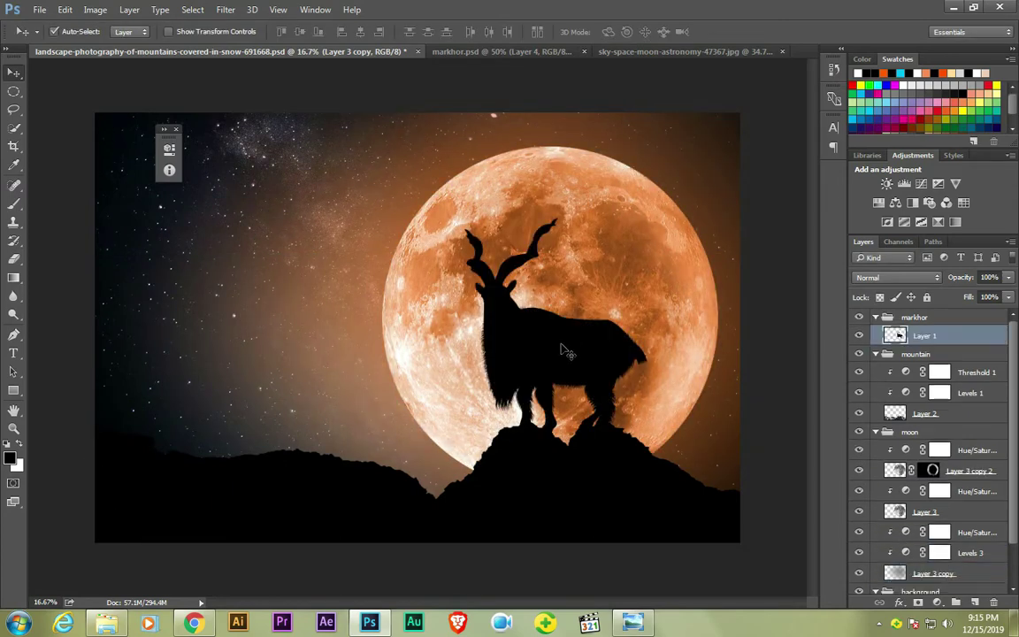
pyautogui.moveTo(569, 348); pyautogui.dragTo(575, 341)
pyautogui.click(923, 431)
pyautogui.moveTo(657, 218); pyautogui.dragTo(661, 207)
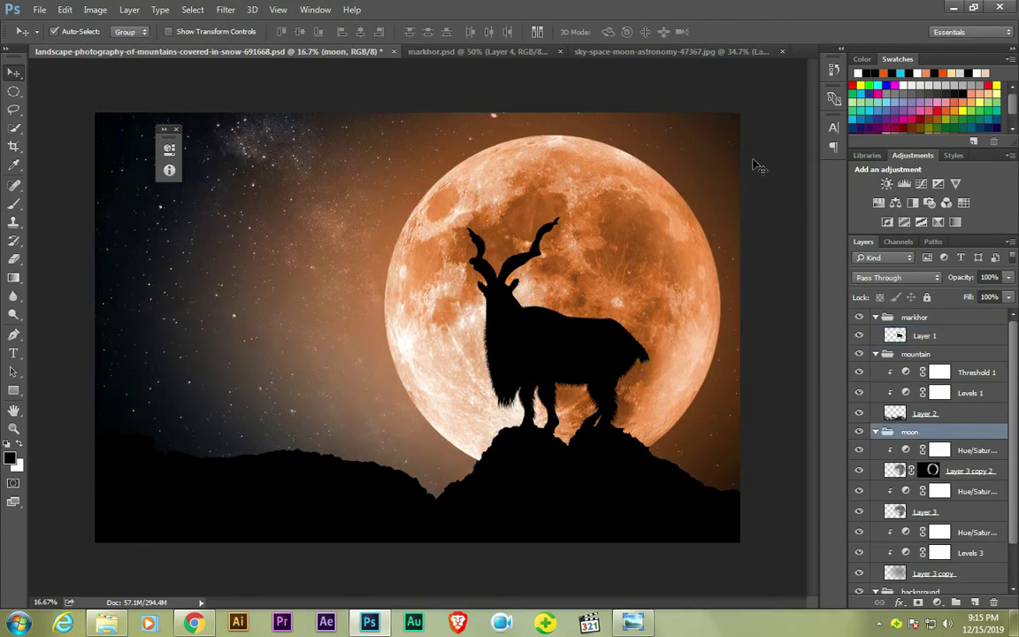
pyautogui.hotkey('ctrl', 's')
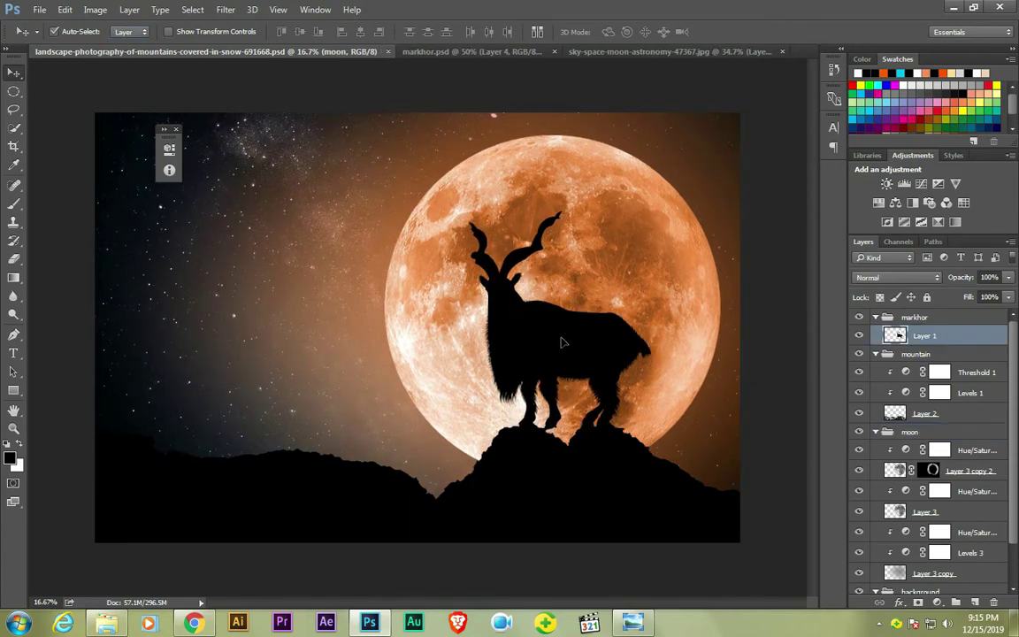
# - Paint black on Layer 2 to fill the rock under the goat's hooves
pyautogui.click(530, 431)
pyautogui.press('b')
pyautogui.scroll(1, 610, 450)
pyautogui.hotkey('ctrl', '+')
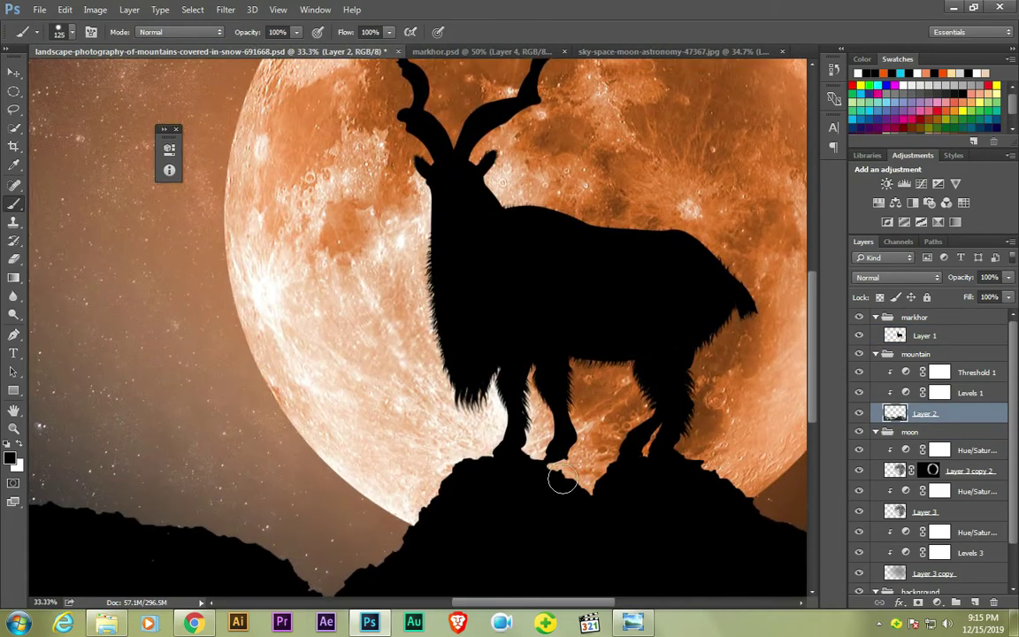
pyautogui.scroll(1, 617, 466)
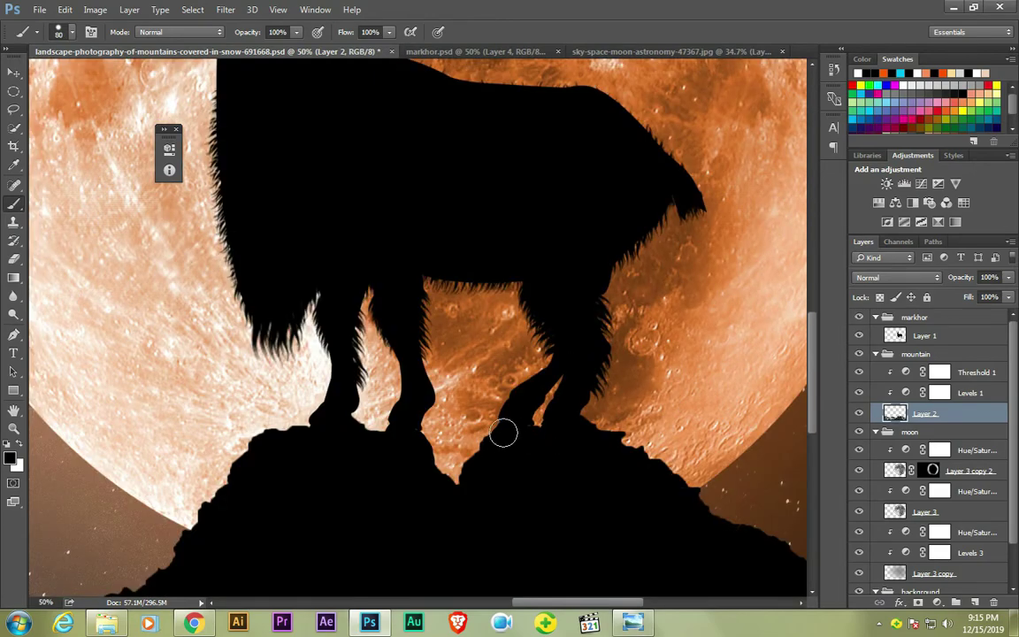
pyautogui.scroll(-2, 569, 465)
pyautogui.scroll(-1, 538, 432)
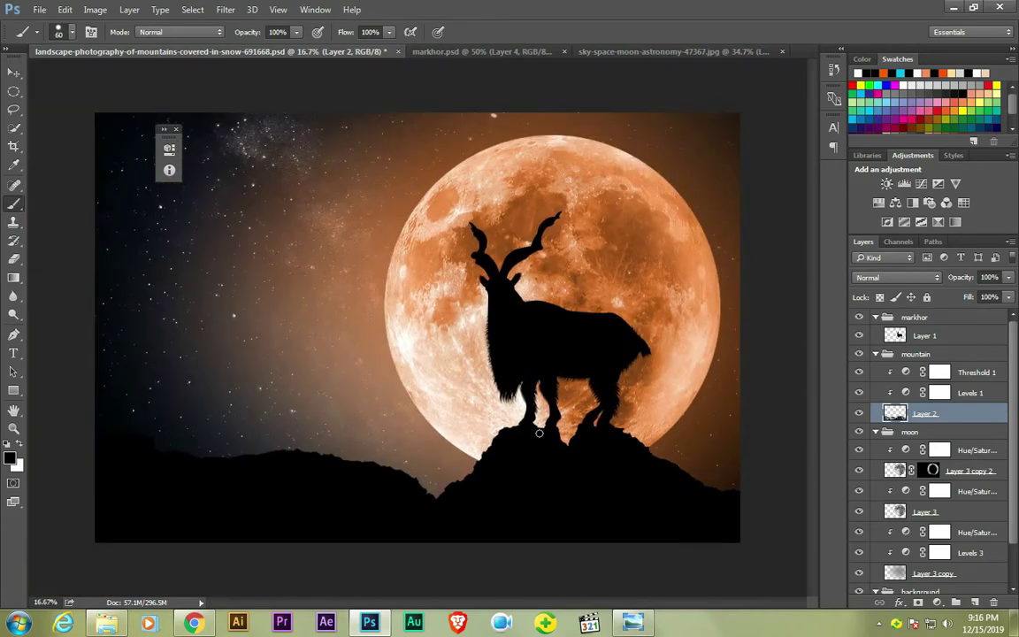
# - Save, then scale the goat on Layer 1 down to about 94%
pyautogui.click(13, 71)
pyautogui.click(540, 330)
pyautogui.hotkey('ctrl', 's')
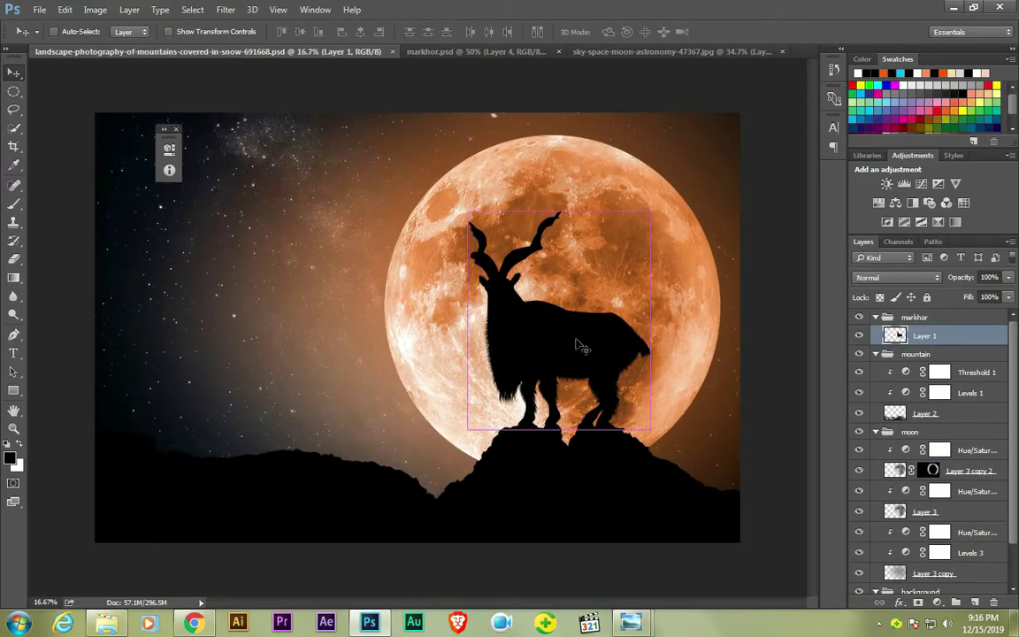
pyautogui.hotkey('ctrl', 't')
pyautogui.moveTo(654, 206); pyautogui.dragTo(643, 216)
pyautogui.press('Return')
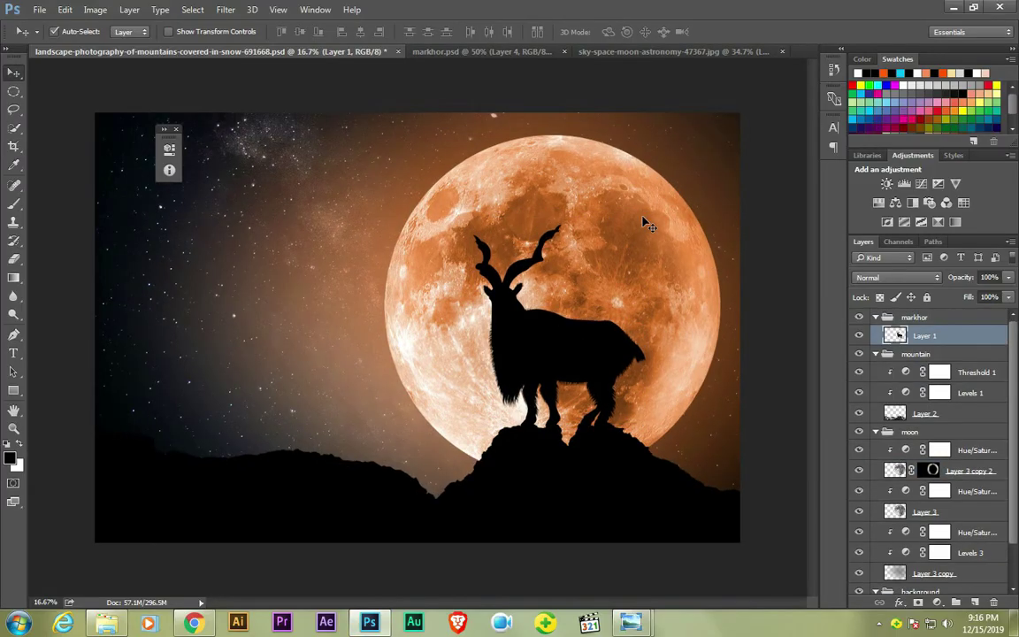
# - Try a teal hue on the moon and sky Hue/Saturation tint layers as an experiment
pyautogui.scroll(-2, 929, 442)
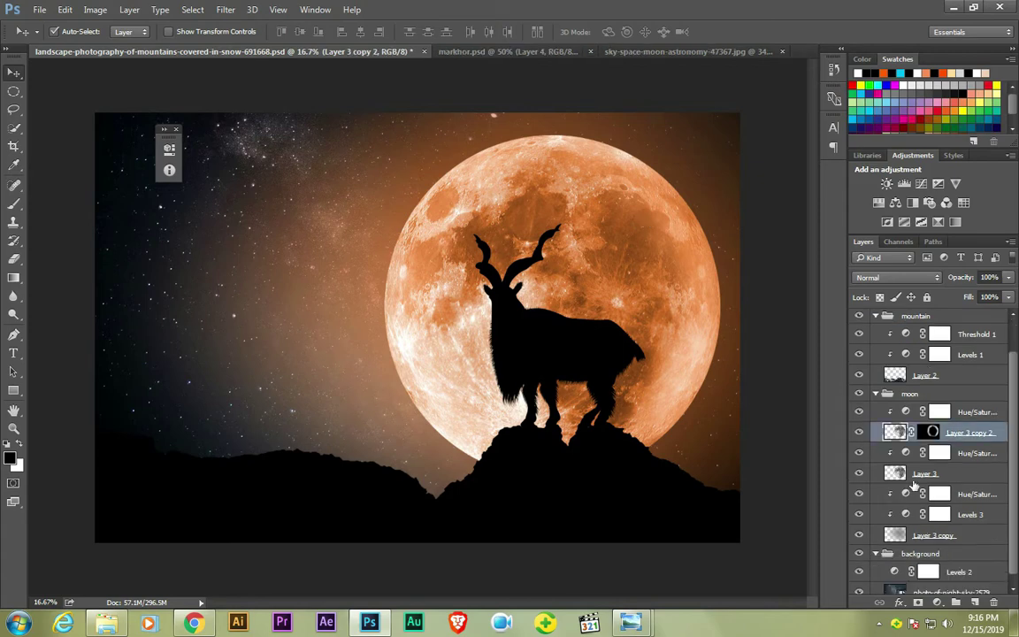
pyautogui.moveTo(859, 412); pyautogui.dragTo(859, 473)
pyautogui.click(895, 493)
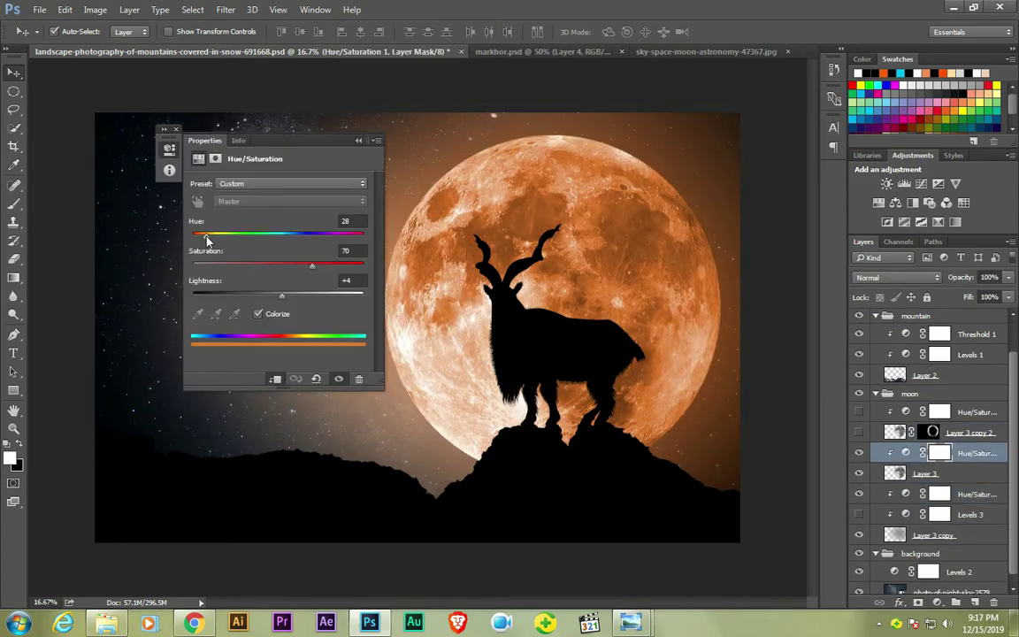
pyautogui.moveTo(207, 240); pyautogui.dragTo(291, 232)
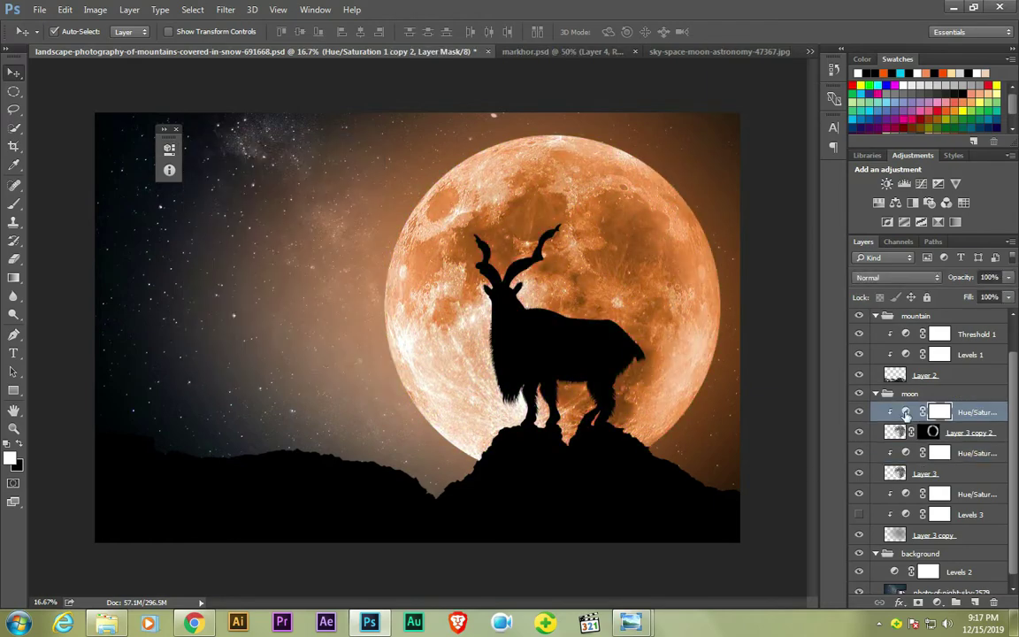
pyautogui.click(906, 414)
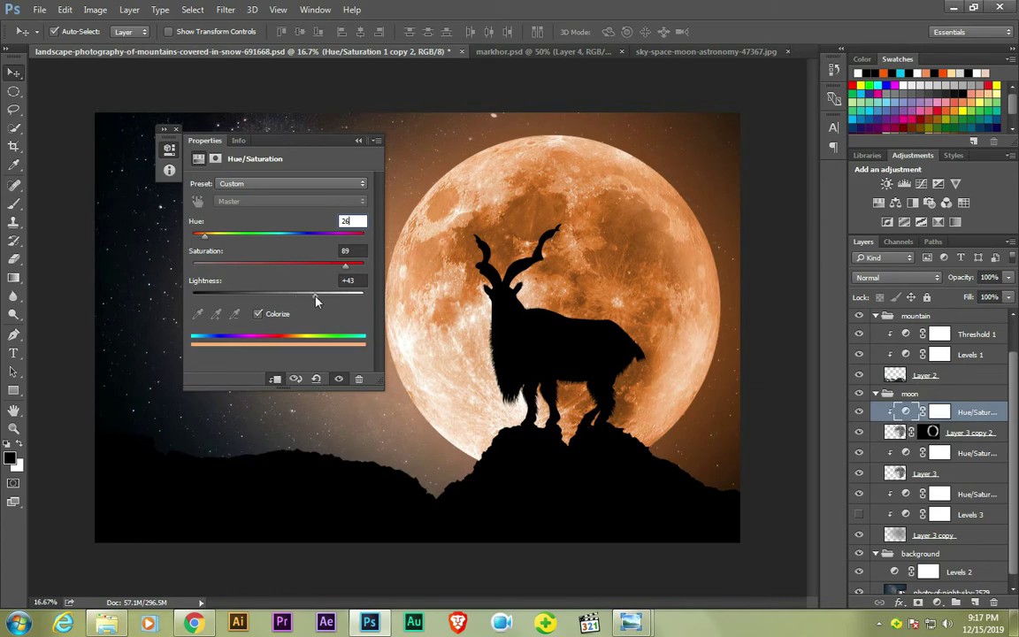
pyautogui.click(941, 494)
pyautogui.click(194, 235)
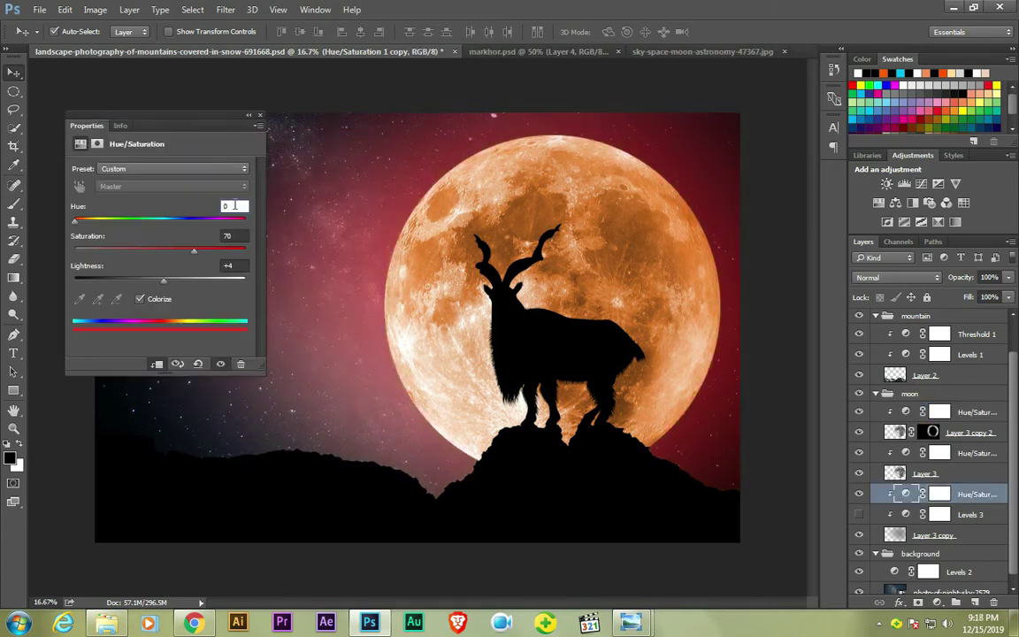
pyautogui.moveTo(78, 221); pyautogui.dragTo(152, 227)
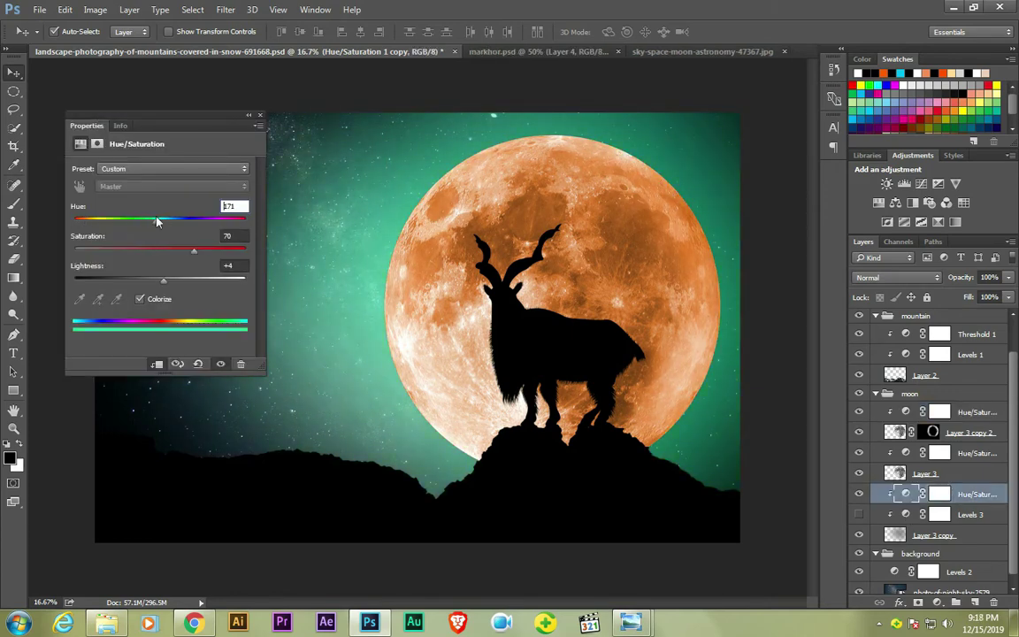
# - Turn off the orange moon tint, hide Layer 3 copy 2, and fade Layer 3 copy
pyautogui.hotkey('alt', ']')
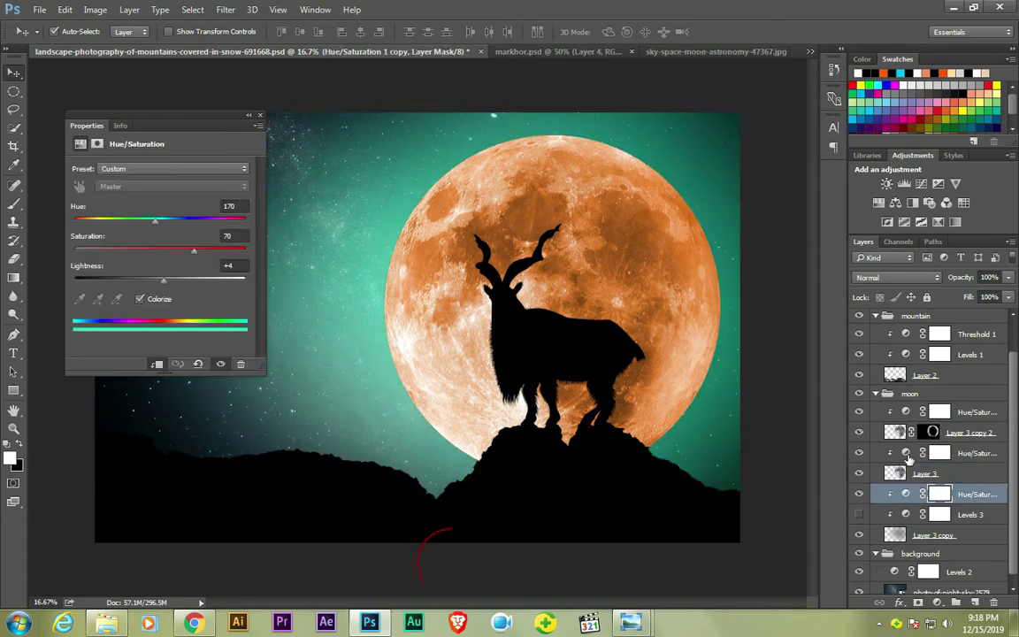
pyautogui.click(941, 411)
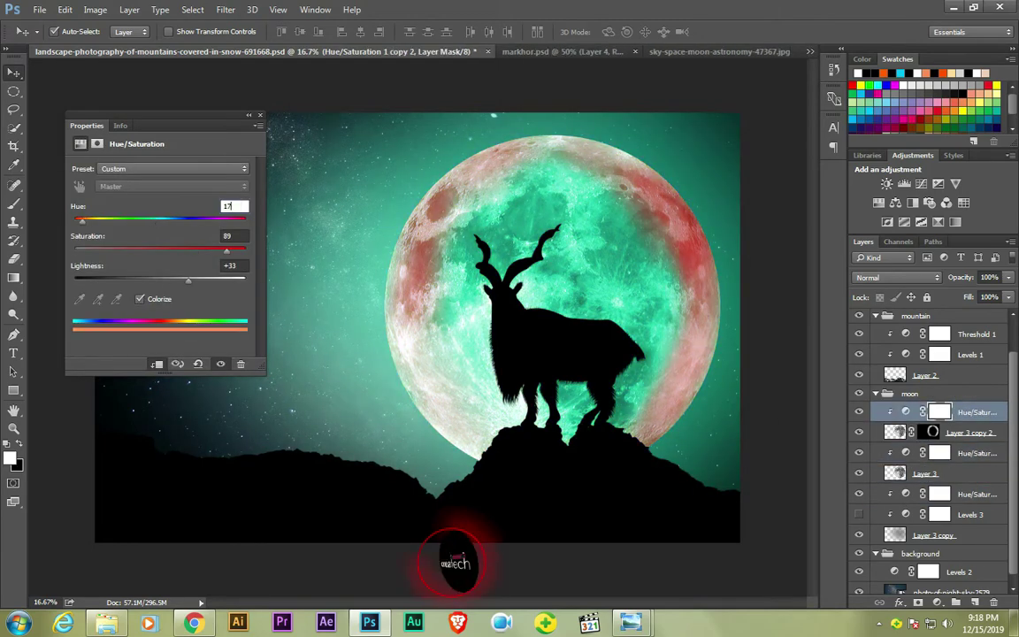
pyautogui.click(859, 411)
pyautogui.click(860, 430)
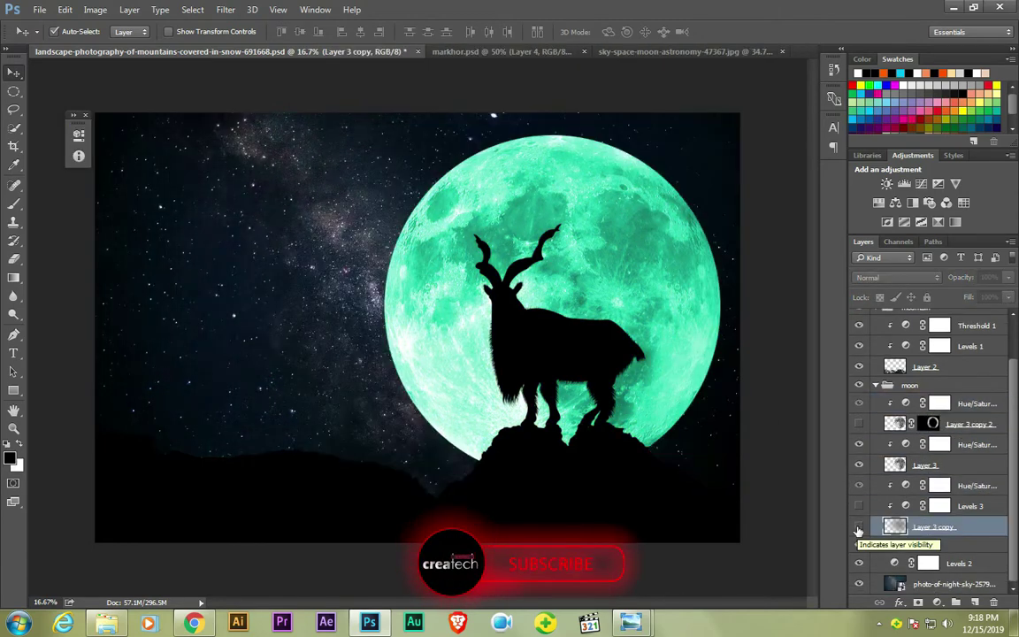
pyautogui.click(933, 535)
pyautogui.moveTo(972, 278); pyautogui.dragTo(962, 280)
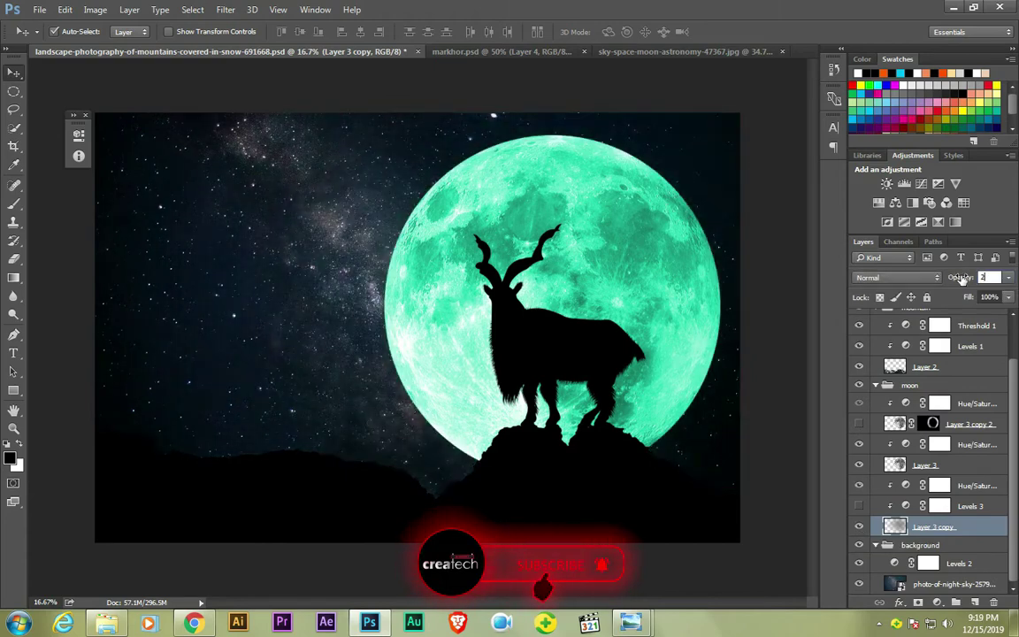
pyautogui.hotkey('ctrl', 's')
# - Enter 30 in the moon tint adjustment, set Layer 3 copy to 50%, nudge Layer 1, and save
pyautogui.click(905, 444)
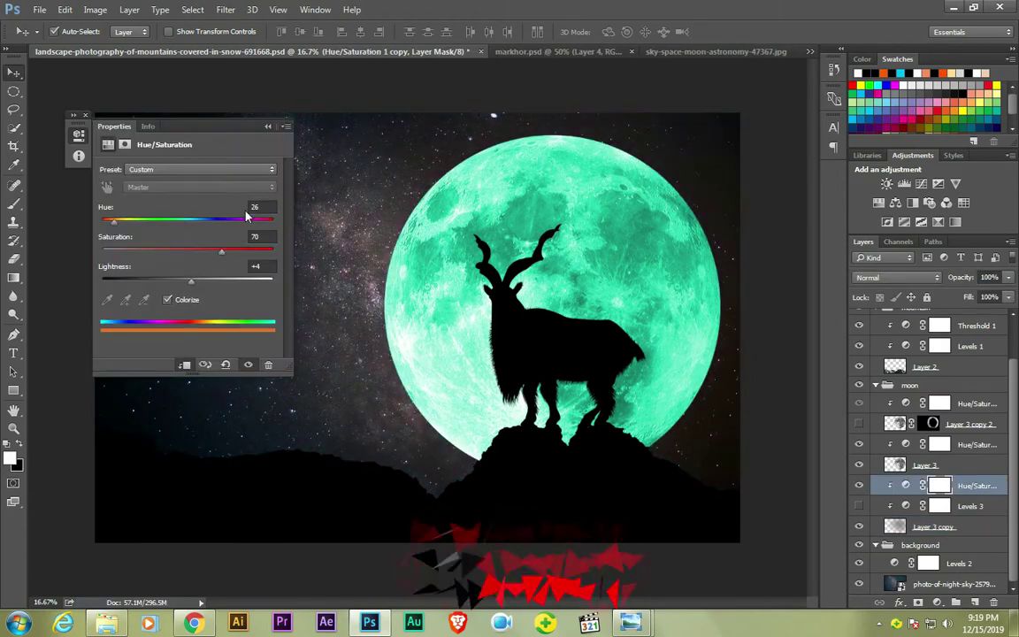
pyautogui.write('30')
pyautogui.click(933, 527)
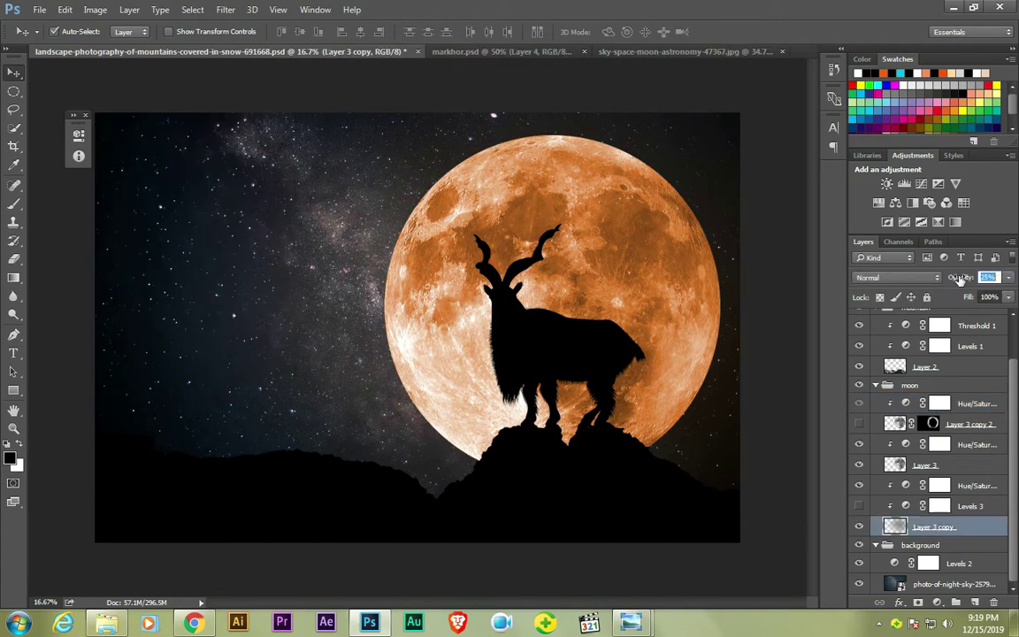
pyautogui.moveTo(951, 279); pyautogui.dragTo(960, 278)
pyautogui.moveTo(598, 343); pyautogui.dragTo(602, 347)
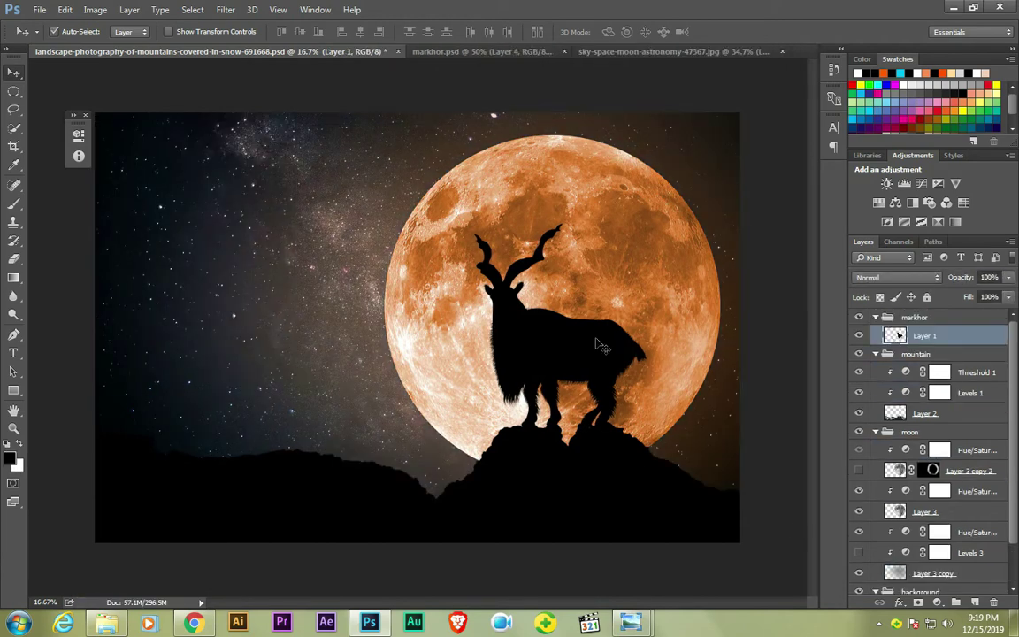
pyautogui.hotkey('ctrl', 's')
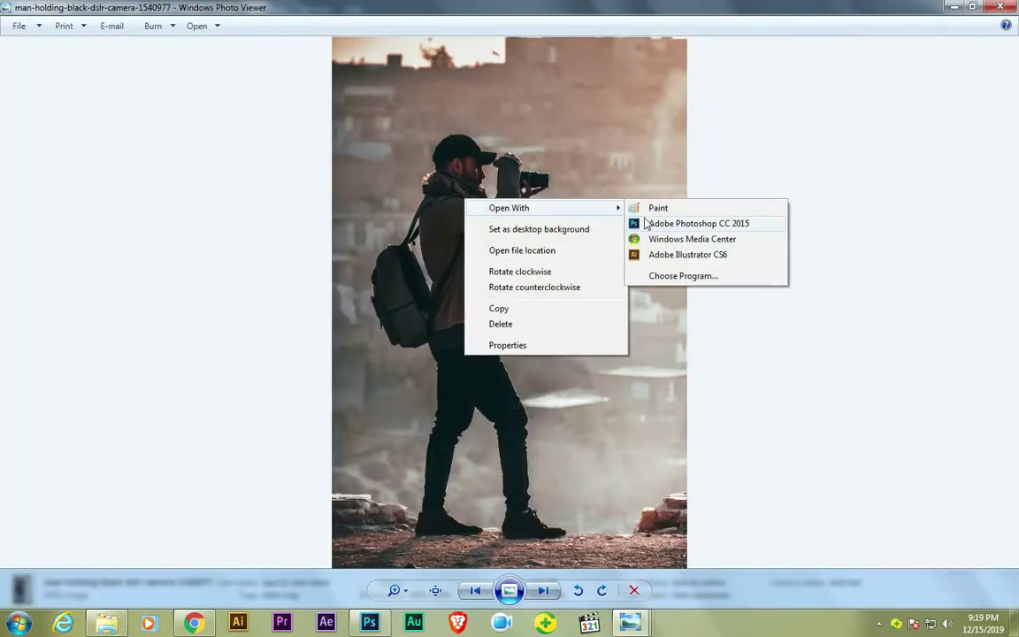
# - Open the photographer photo, zoom in on his head, and select the Pen tool
pyautogui.click(646, 223)
pyautogui.hotkey('ctrl', '+')
pyautogui.hotkey('ctrl', '+')
pyautogui.hotkey('ctrl', '+')
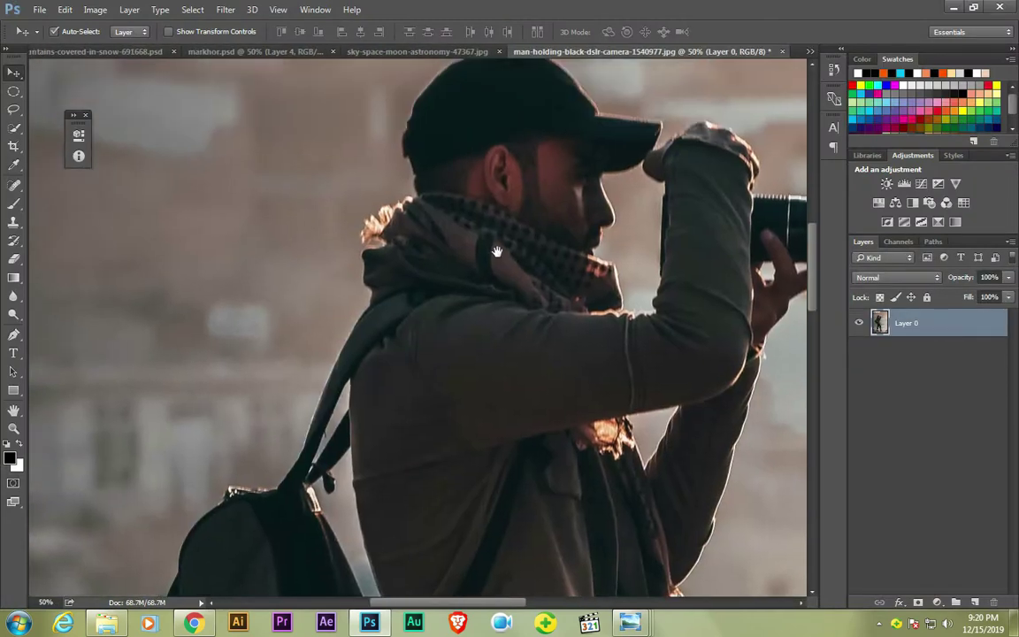
pyautogui.moveTo(463, 194); pyautogui.dragTo(477, 247)
pyautogui.hotkey('ctrl', '+')
pyautogui.hotkey('ctrl', '+')
pyautogui.hotkey('ctrl', '+')
pyautogui.press('p')
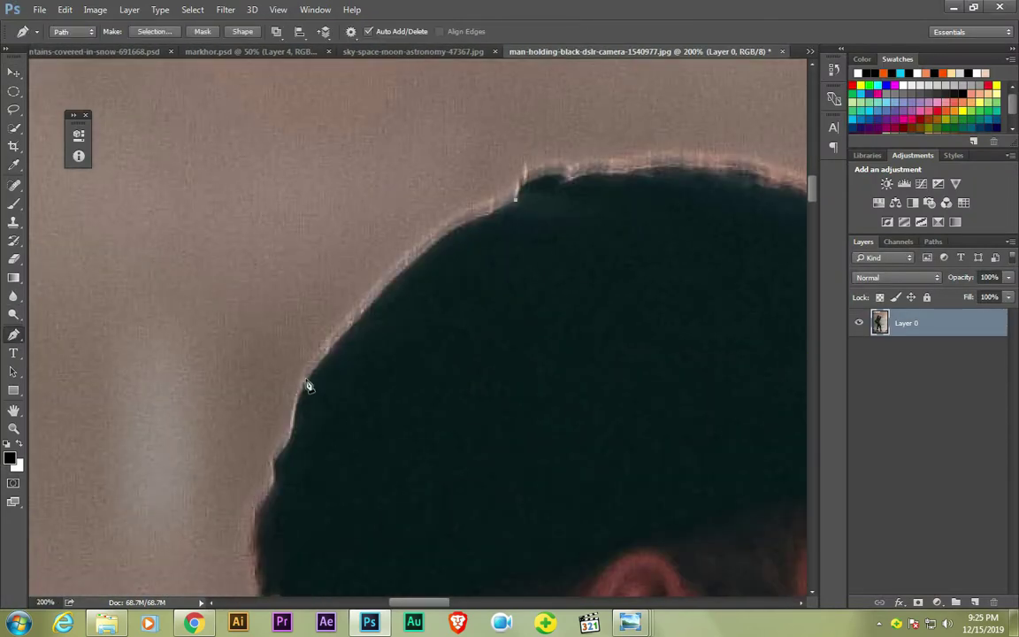
# - Place path points along the man's cap, chin and scarf edges
pyautogui.moveTo(310, 398); pyautogui.dragTo(371, 212)
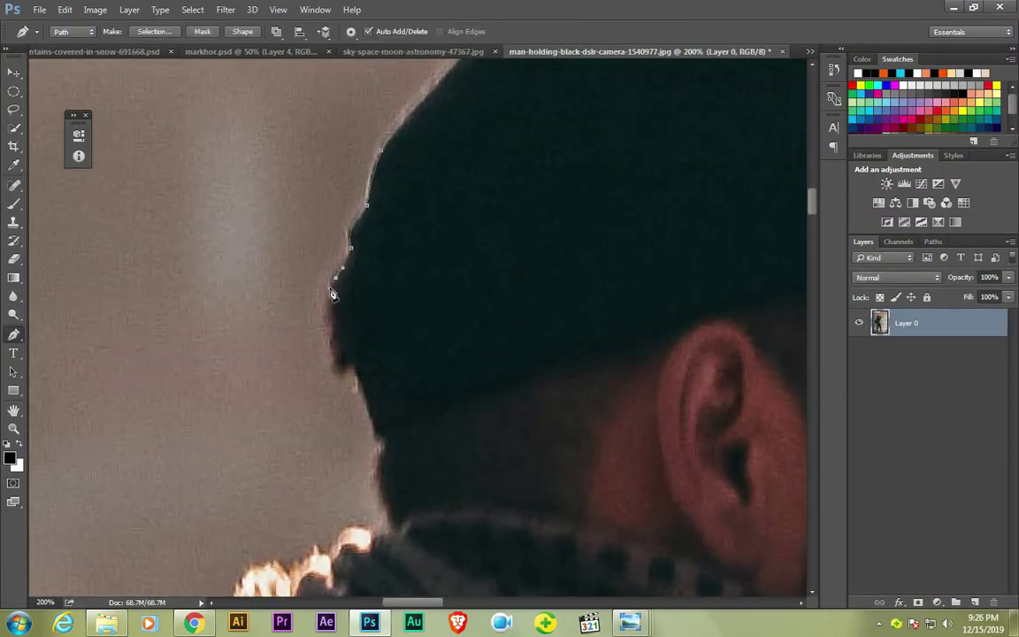
pyautogui.click(337, 364)
pyautogui.scroll(-2, 337, 363)
pyautogui.scroll(-2, 423, 327)
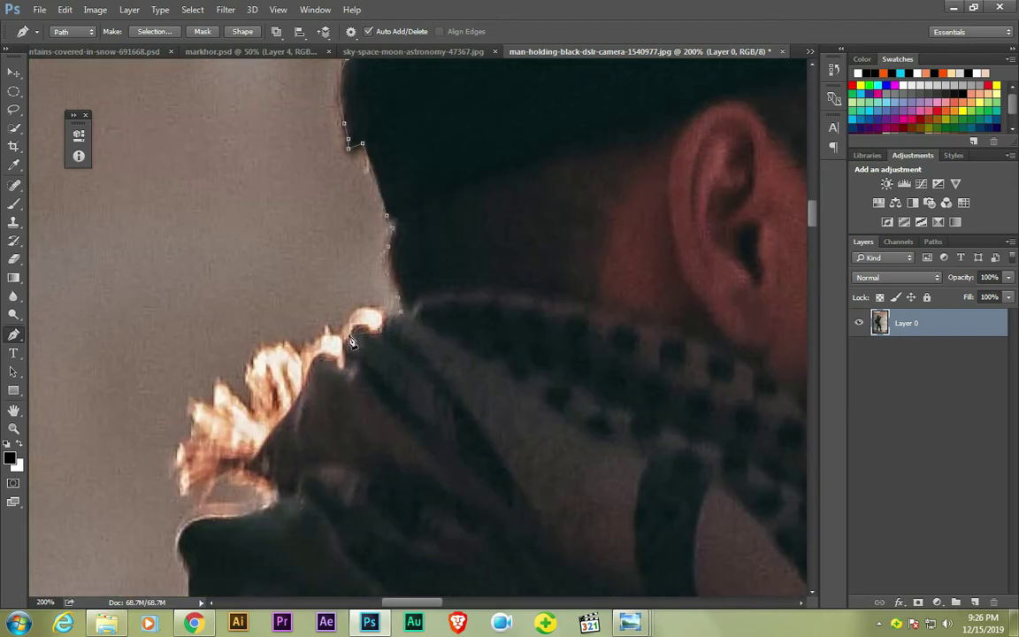
pyautogui.scroll(-2, 310, 394)
pyautogui.hscroll(-2, 367, 370)
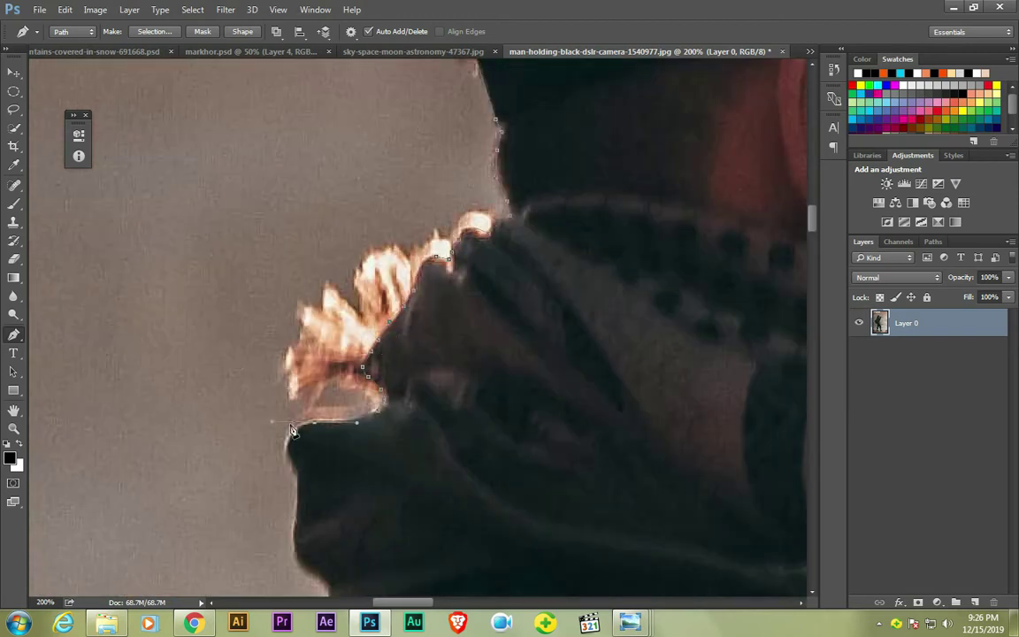
pyautogui.scroll(-4, 292, 430)
pyautogui.click(302, 301)
pyautogui.click(328, 466)
# - Continue the path along the camera straps and the shoulder edge
pyautogui.scroll(-4, 331, 469)
pyautogui.hscroll(-2, 345, 333)
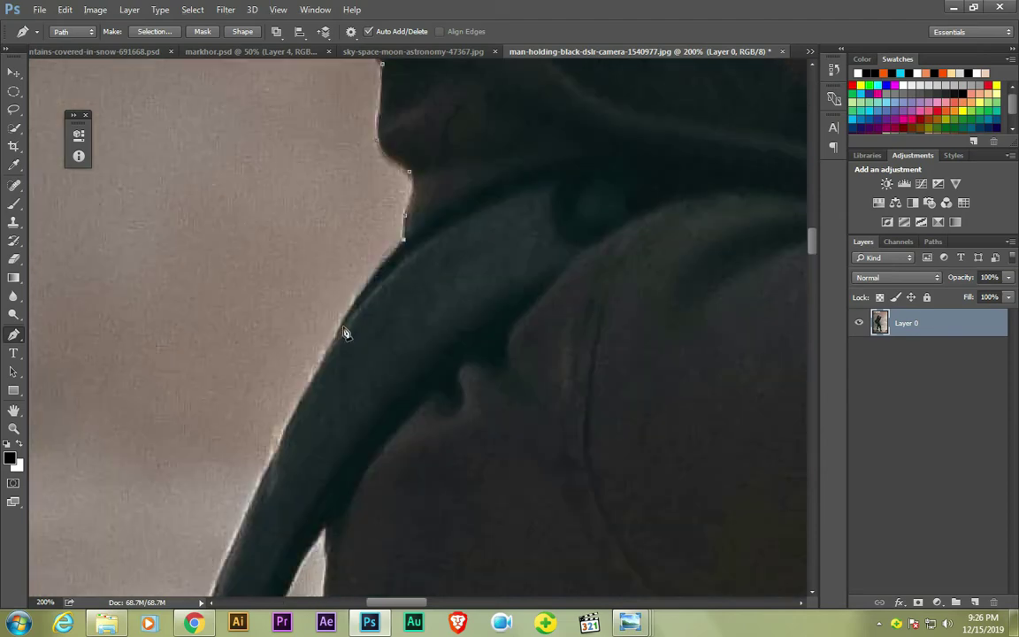
pyautogui.scroll(-2, 341, 345)
pyautogui.hscroll(-2, 329, 397)
pyautogui.scroll(-3, 328, 394)
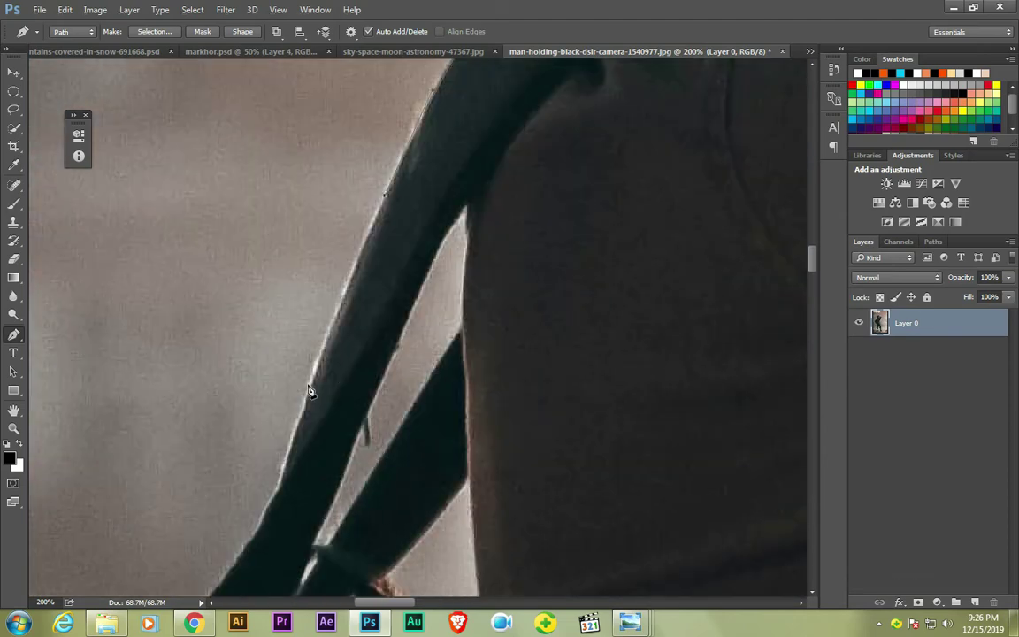
pyautogui.moveTo(311, 386); pyautogui.dragTo(404, 291)
pyautogui.moveTo(354, 375); pyautogui.dragTo(399, 325)
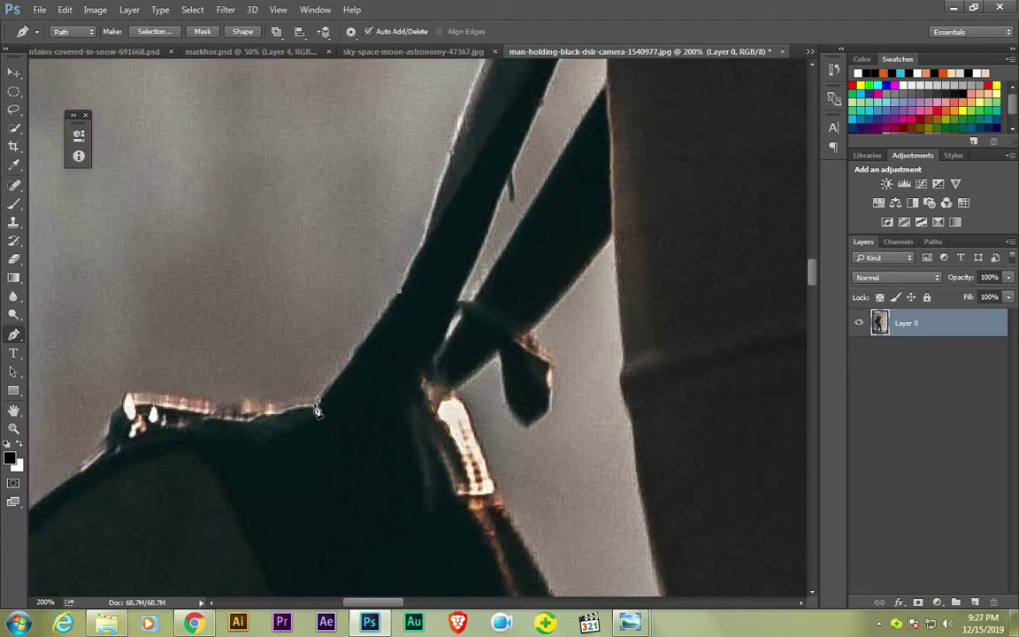
pyautogui.hscroll(-3, 316, 411)
pyautogui.scroll(-1, 354, 398)
pyautogui.scroll(-3, 237, 429)
pyautogui.scroll(-3, 303, 405)
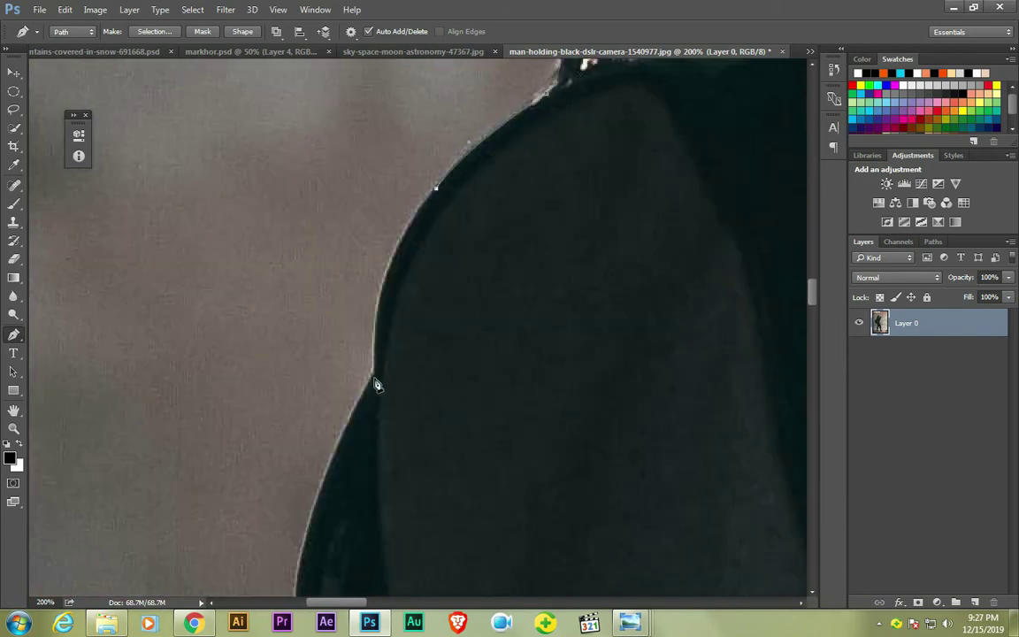
pyautogui.click(375, 370)
pyautogui.scroll(-1, 375, 376)
pyautogui.moveTo(370, 328); pyautogui.dragTo(380, 349)
pyautogui.click(385, 356)
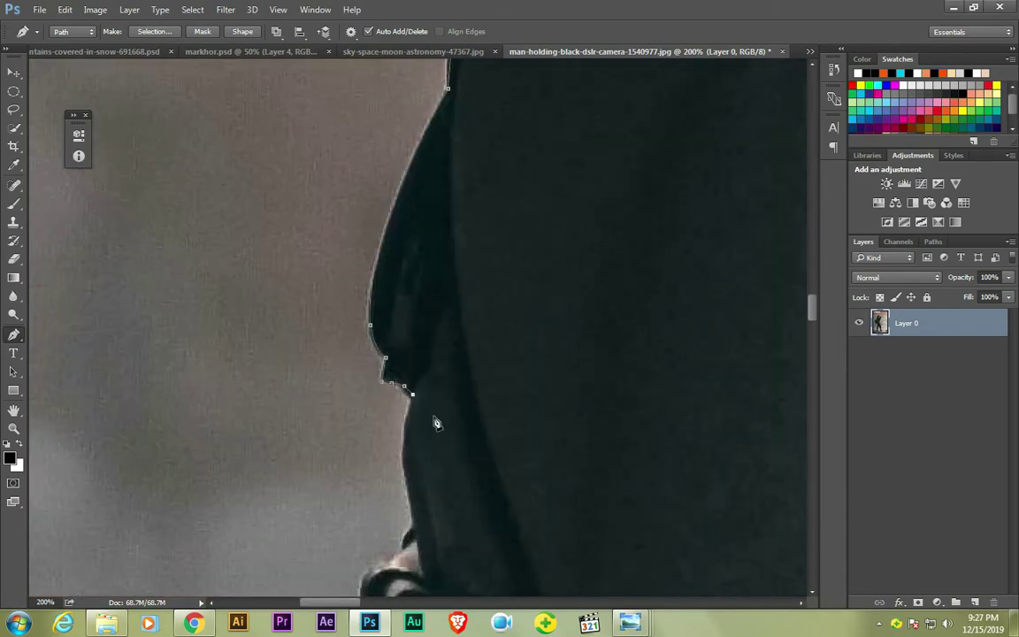
# - Extend the path with more anchor points along the man's outline
pyautogui.scroll(-2, 436, 423)
pyautogui.hscroll(-1, 446, 390)
pyautogui.scroll(-1, 462, 345)
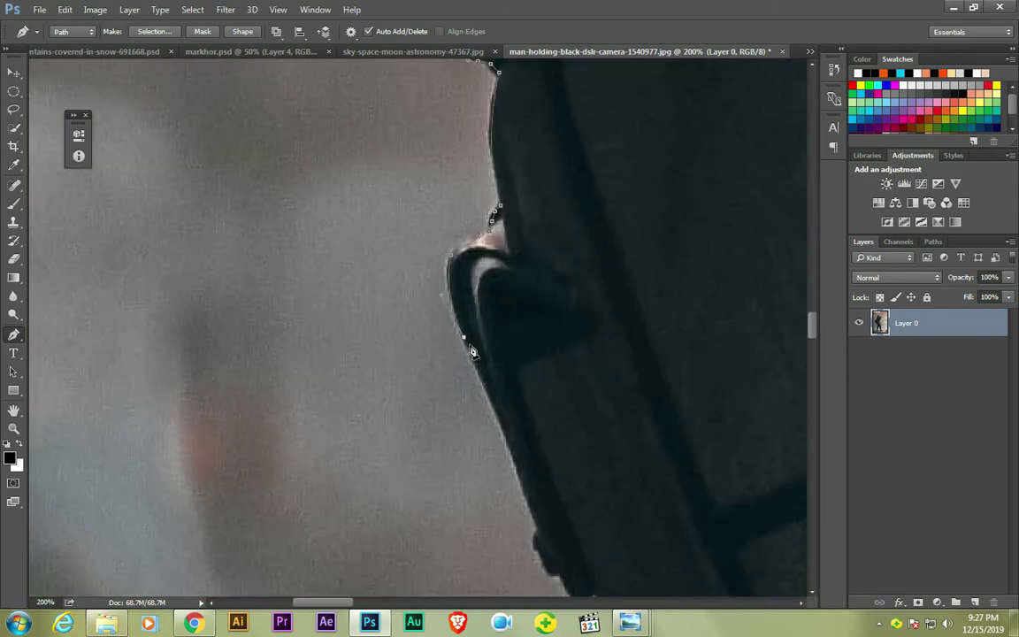
pyautogui.scroll(-2, 471, 352)
pyautogui.scroll(-2, 426, 333)
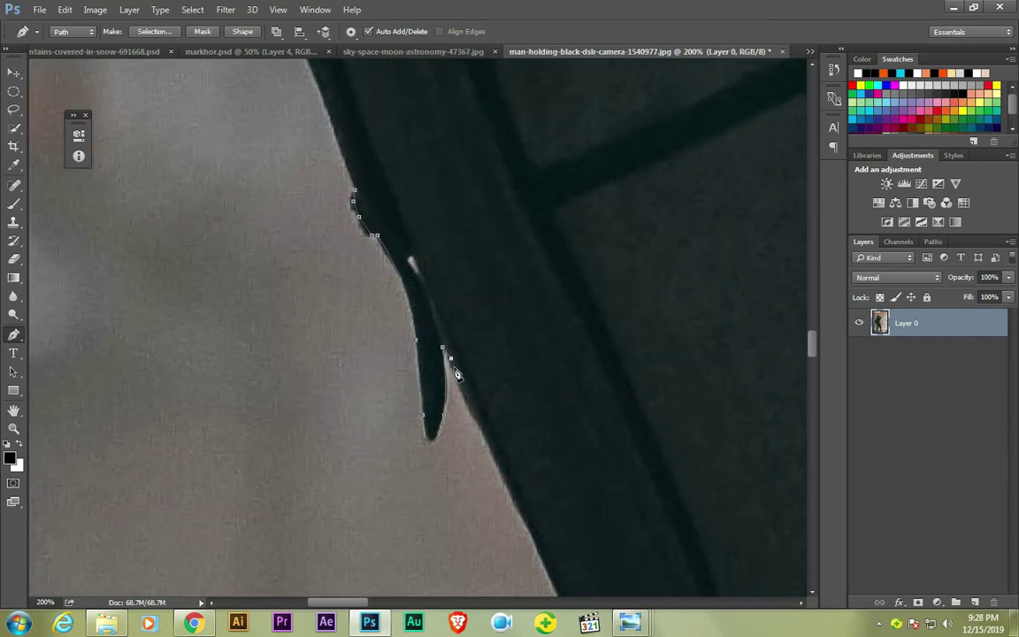
pyautogui.scroll(-2, 457, 375)
pyautogui.hscroll(1, 456, 374)
pyautogui.click(419, 318)
pyautogui.click(440, 352)
pyautogui.click(466, 415)
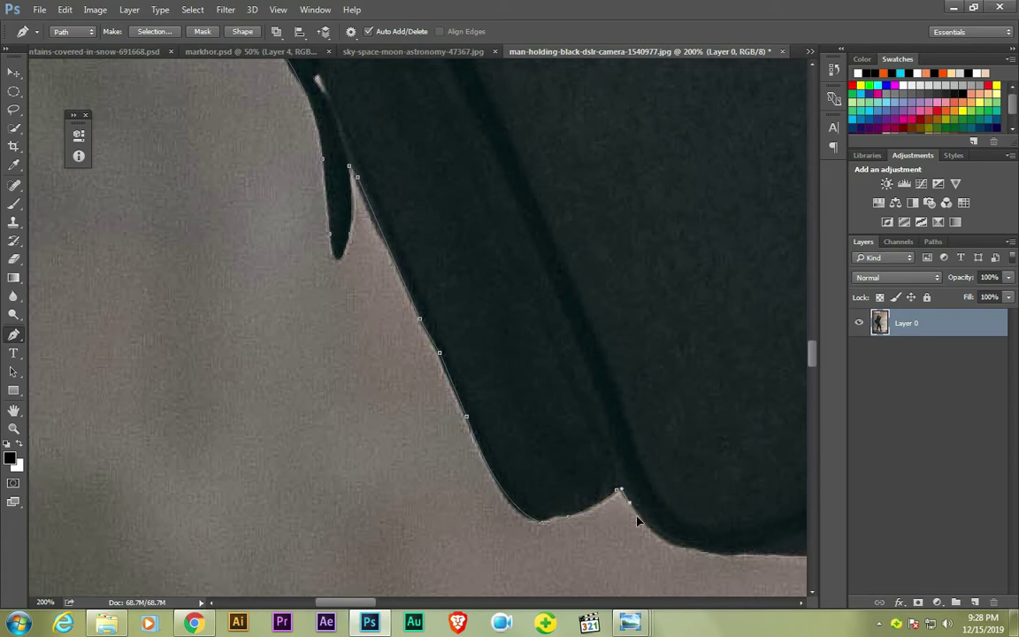
pyautogui.scroll(-1, 637, 522)
pyautogui.hscroll(2, 637, 522)
pyautogui.click(543, 462)
pyautogui.hscroll(2, 544, 462)
pyautogui.hscroll(2, 495, 442)
pyautogui.click(360, 440)
pyautogui.click(392, 434)
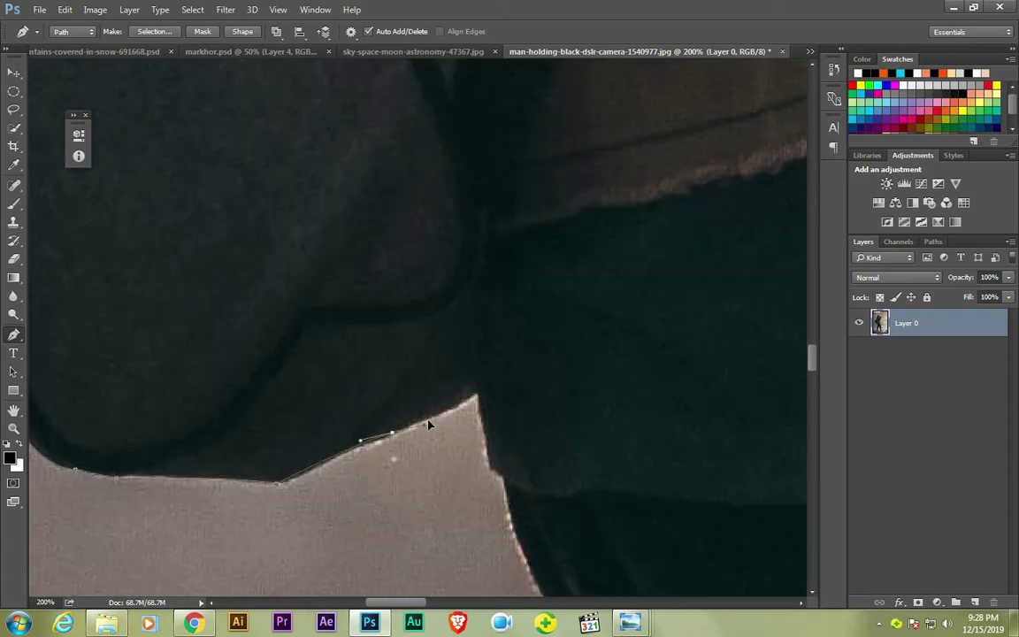
pyautogui.scroll(-1, 482, 397)
# - Carry the path further down the straight edge of the outline
pyautogui.click(445, 384)
pyautogui.click(463, 410)
pyautogui.scroll(-2, 437, 374)
pyautogui.hscroll(1, 436, 374)
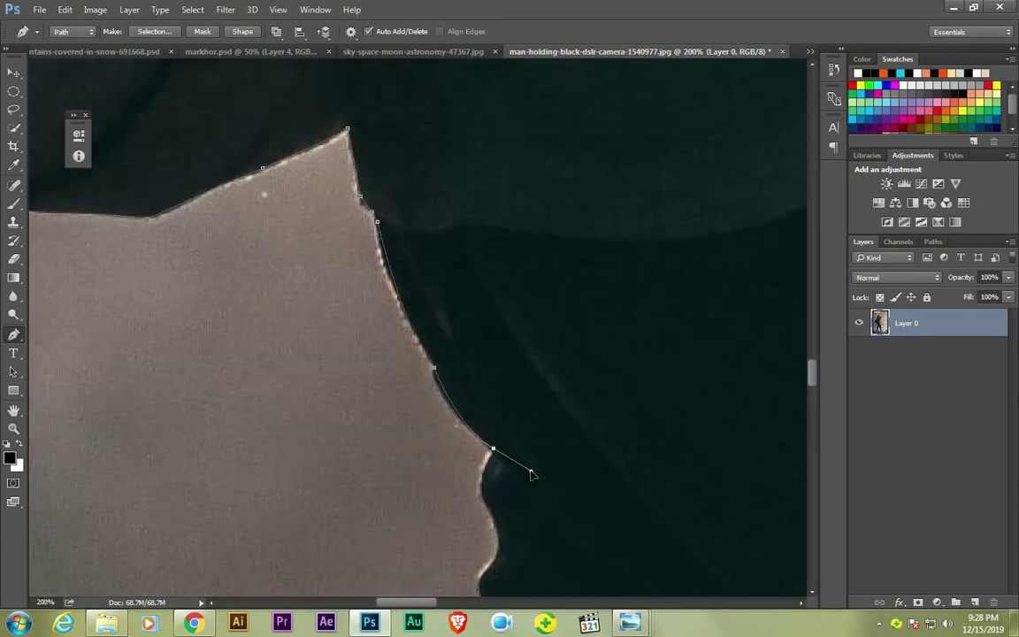
pyautogui.scroll(-2, 466, 428)
pyautogui.hscroll(1, 466, 428)
pyautogui.click(451, 371)
pyautogui.click(451, 438)
pyautogui.scroll(-3, 468, 265)
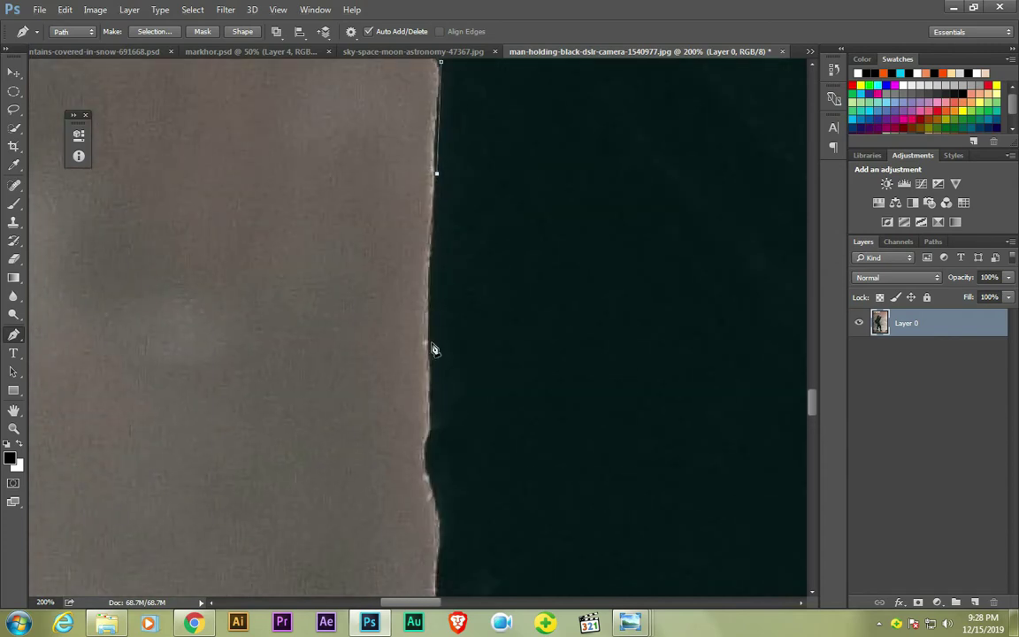
pyautogui.scroll(-2, 469, 266)
pyautogui.hscroll(-1, 469, 266)
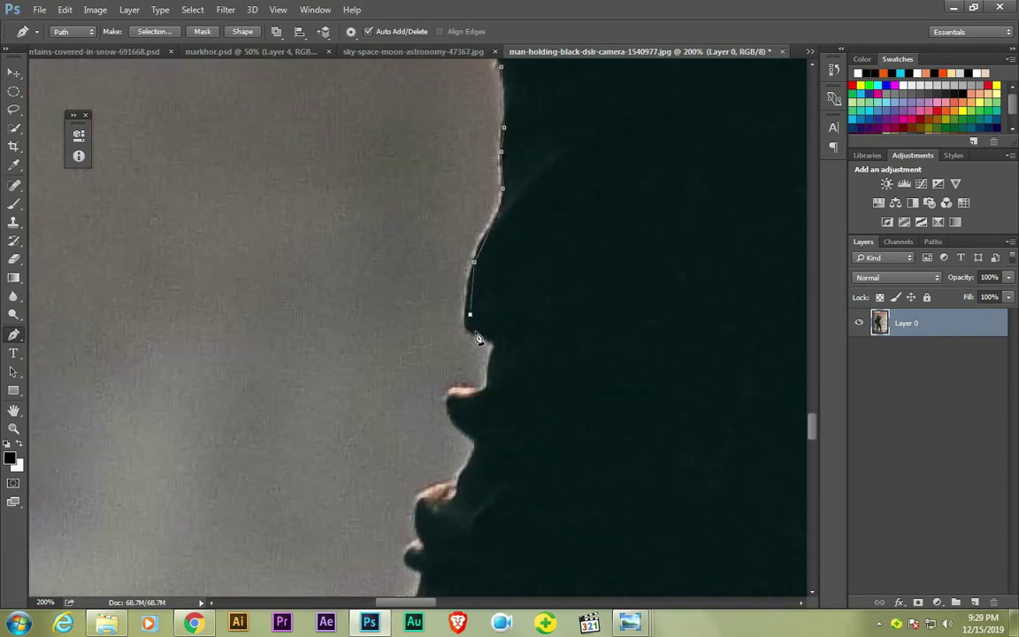
pyautogui.scroll(-1, 475, 405)
# - Add path points along the lip and chin edges and further down the outline
pyautogui.click(502, 344)
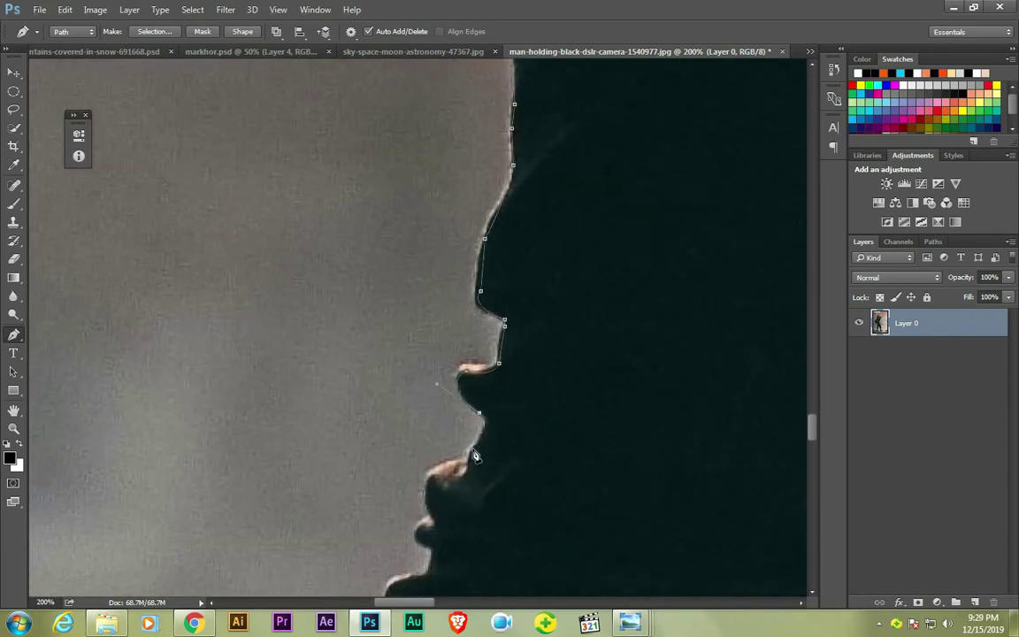
pyautogui.scroll(-2, 460, 479)
pyautogui.click(432, 396)
pyautogui.click(434, 424)
pyautogui.scroll(-2, 447, 391)
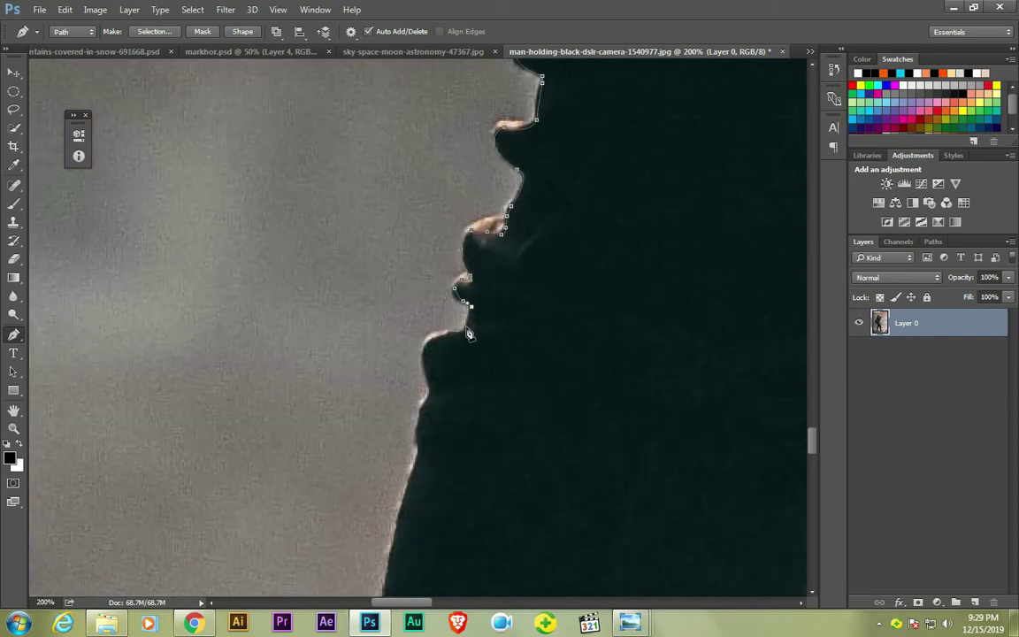
pyautogui.scroll(-2, 423, 413)
pyautogui.click(439, 367)
pyautogui.scroll(-2, 486, 407)
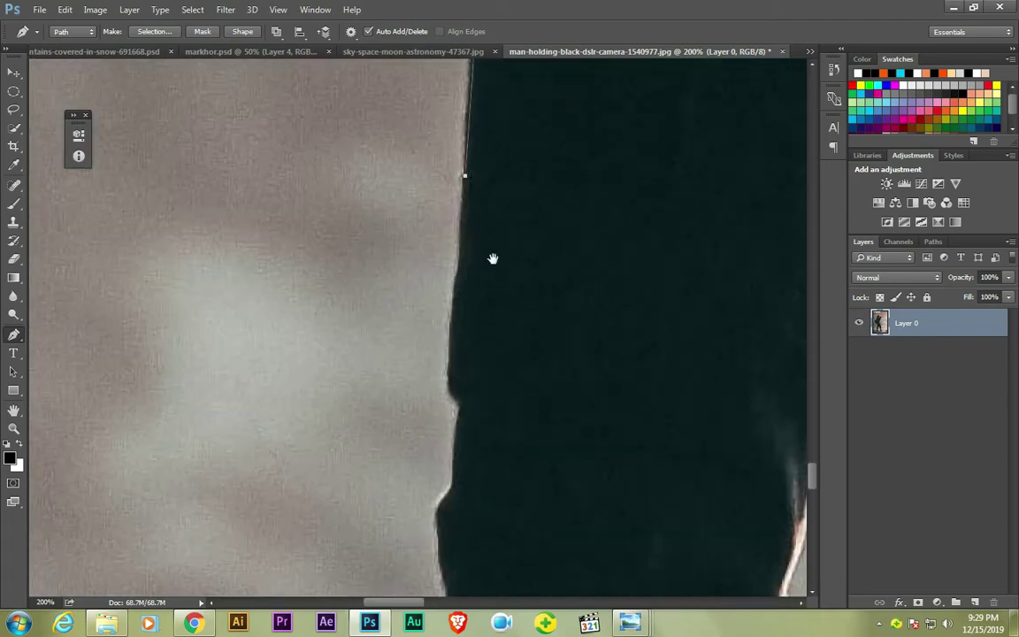
pyautogui.scroll(-2, 465, 409)
pyautogui.click(458, 366)
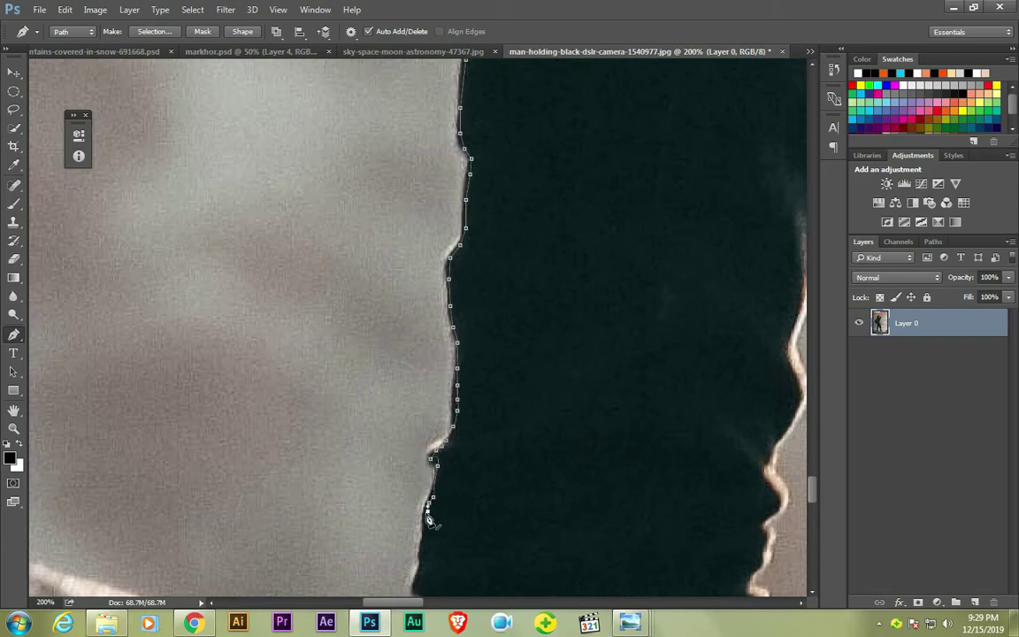
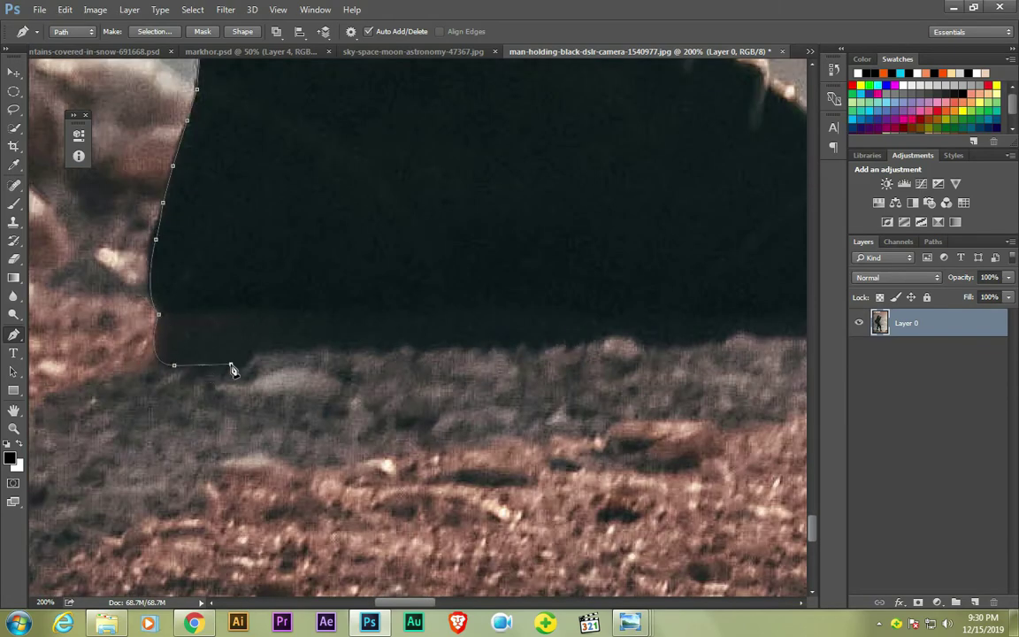
# - Trace the pen path along the shoe edge, zooming out and back in to follow it
pyautogui.scroll(3, 232, 370)
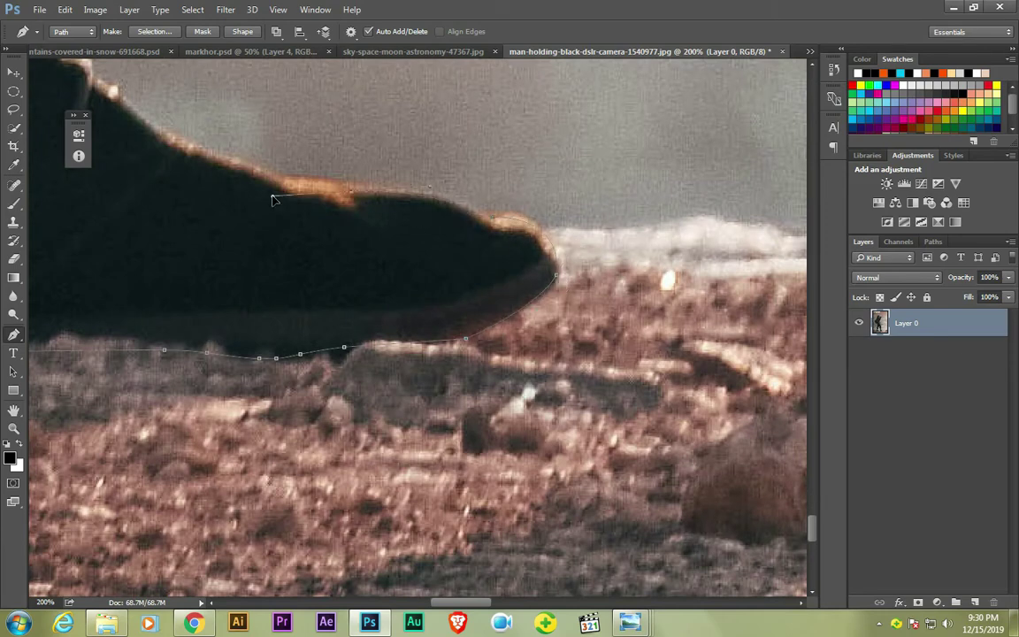
pyautogui.moveTo(273, 199); pyautogui.dragTo(423, 366)
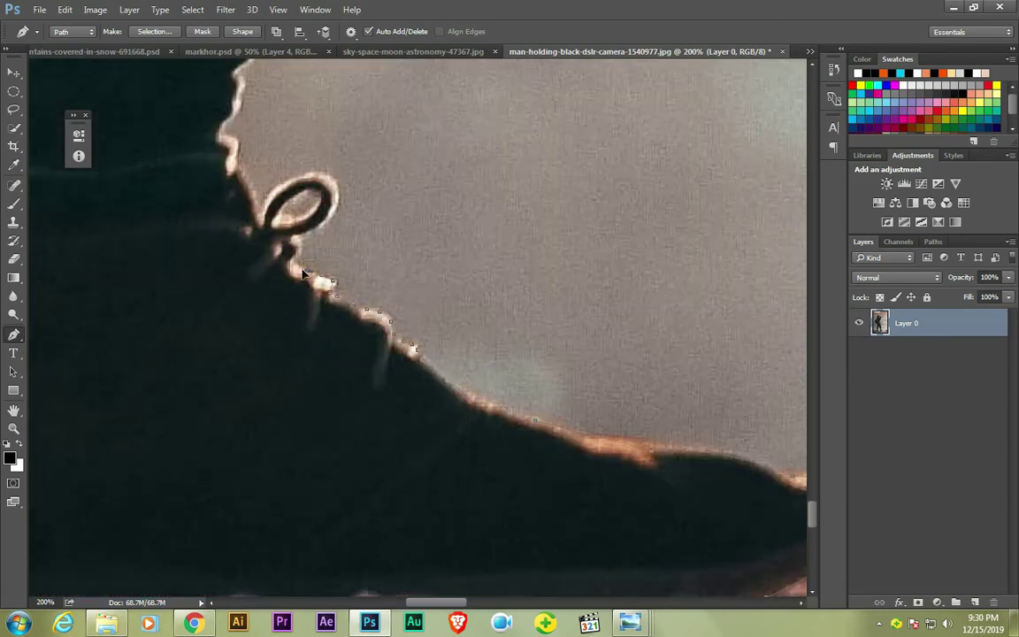
pyautogui.moveTo(308, 177); pyautogui.dragTo(390, 481)
pyautogui.moveTo(346, 352); pyautogui.dragTo(499, 500)
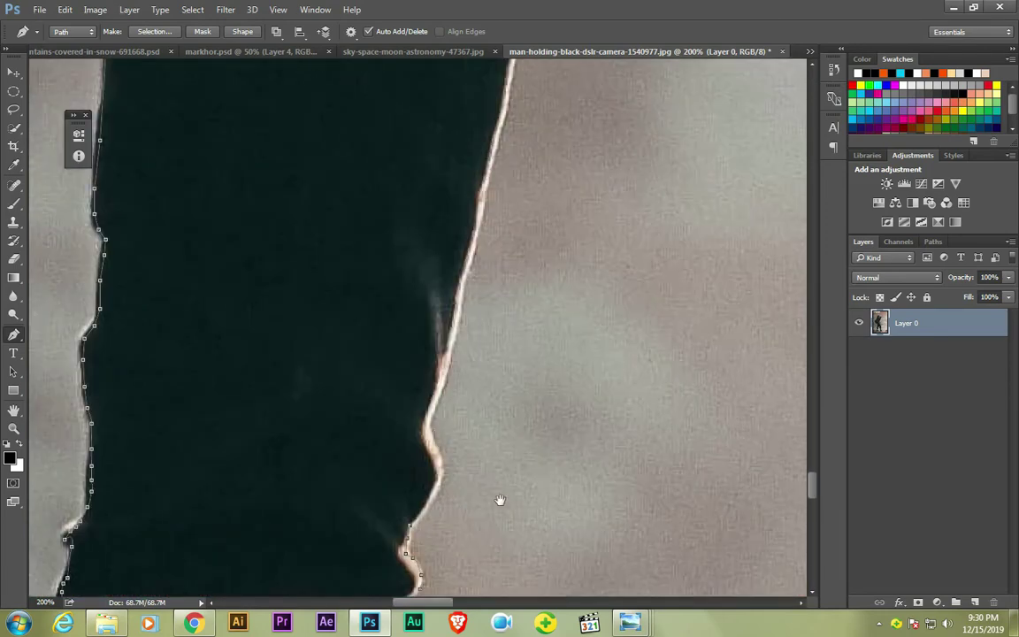
pyautogui.moveTo(491, 175); pyautogui.dragTo(501, 257)
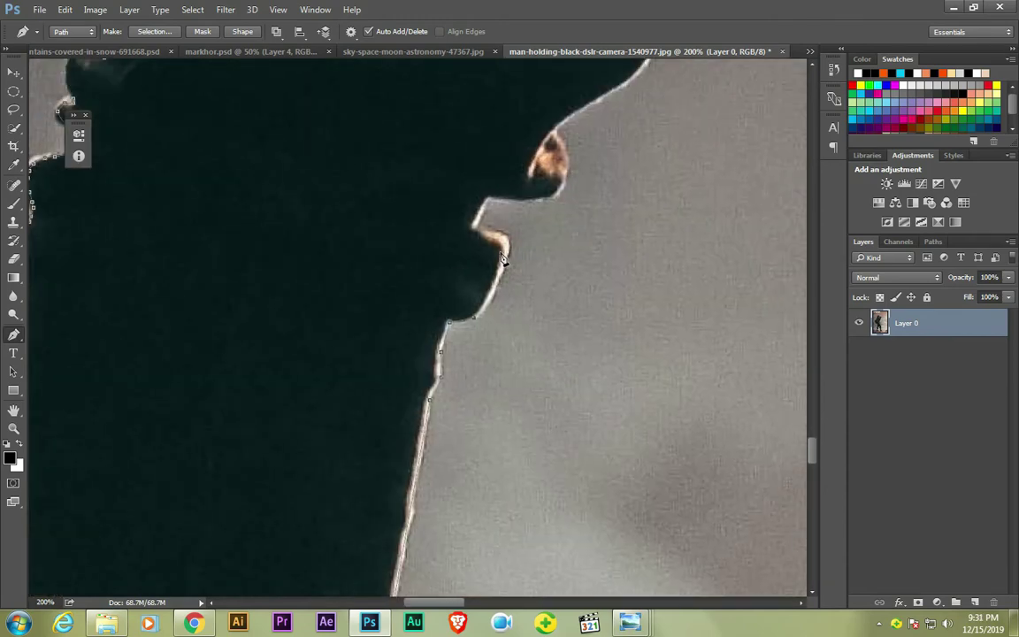
pyautogui.hotkey('ctrl', '-')
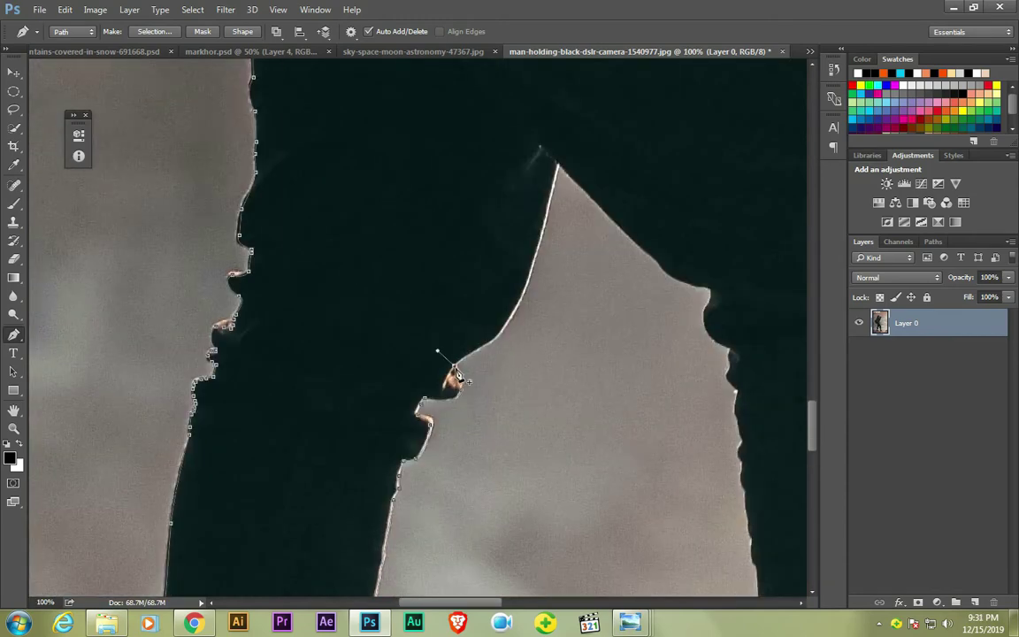
pyautogui.moveTo(553, 158); pyautogui.dragTo(476, 324)
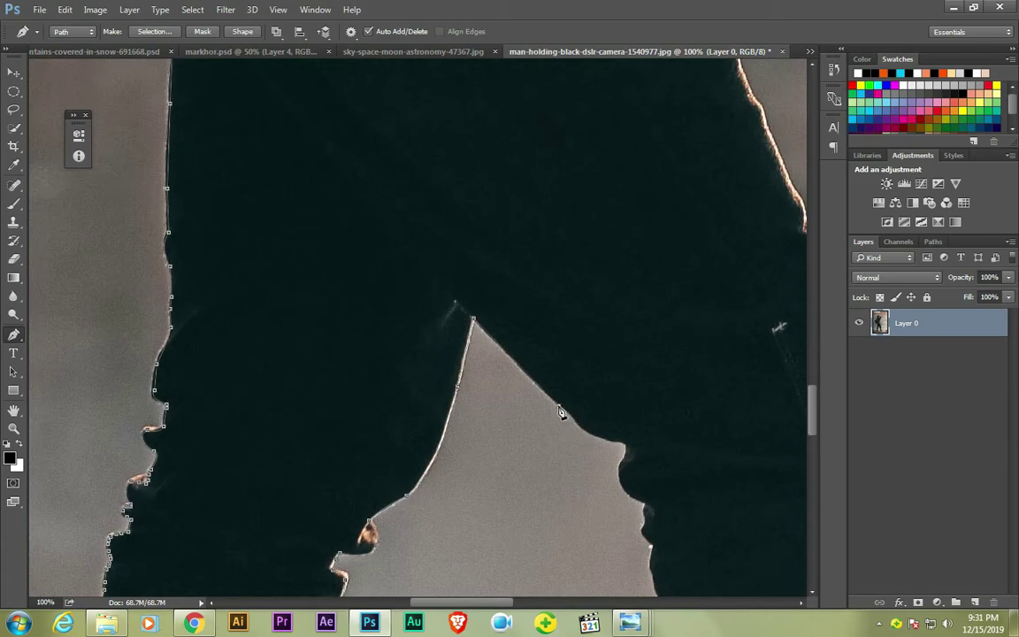
pyautogui.moveTo(560, 412); pyautogui.dragTo(497, 382)
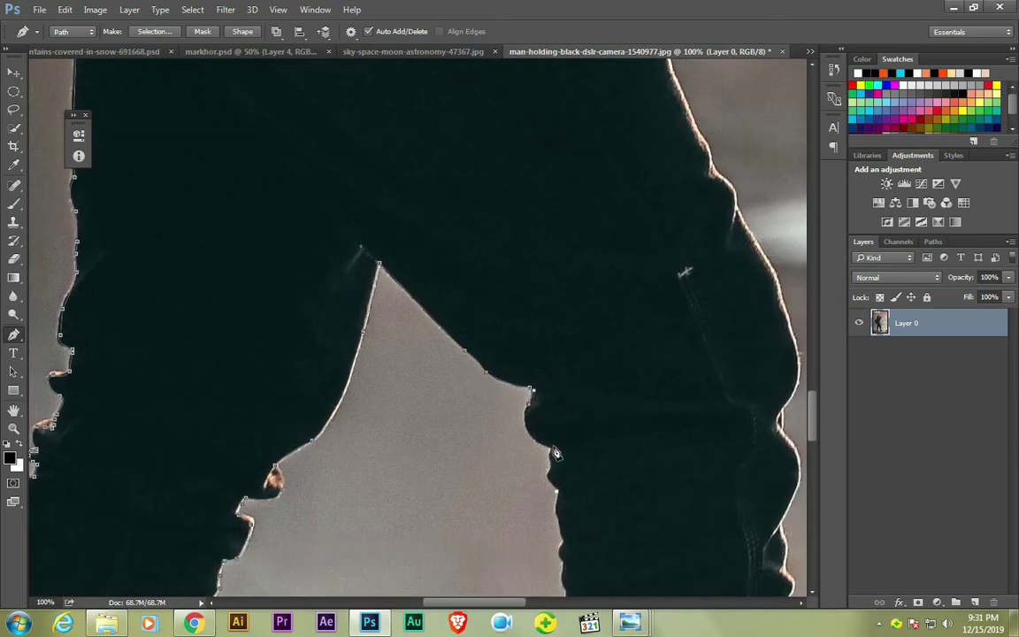
pyautogui.hotkey('ctrl', '+')
# - Add a series of anchors further down the leg edge
pyautogui.moveTo(501, 473); pyautogui.dragTo(430, 204)
pyautogui.click(444, 272)
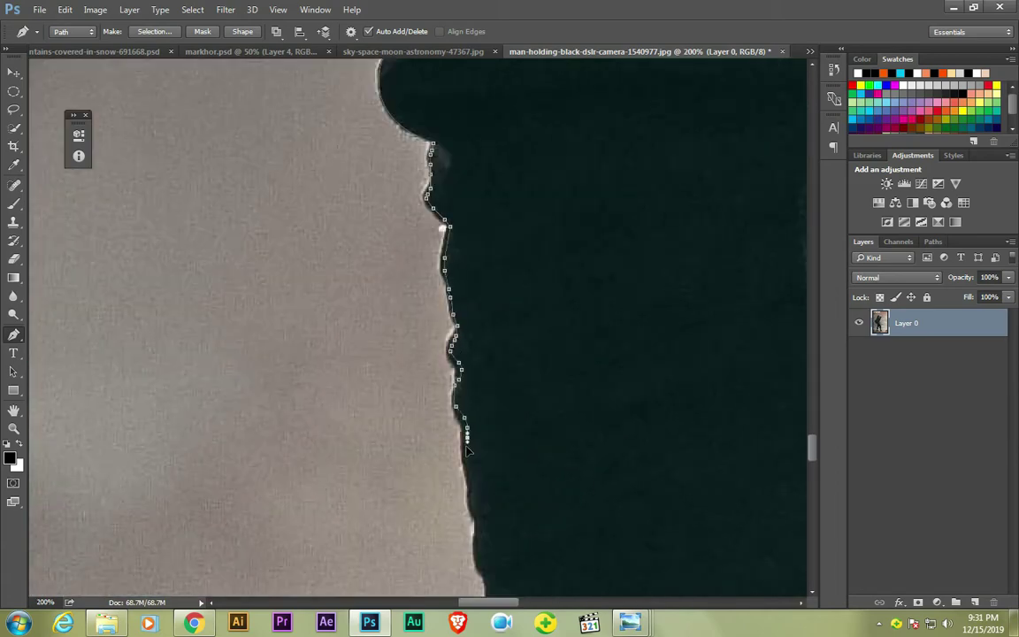
pyautogui.moveTo(468, 451); pyautogui.dragTo(396, 258)
pyautogui.moveTo(413, 456); pyautogui.dragTo(365, 217)
pyautogui.click(371, 311)
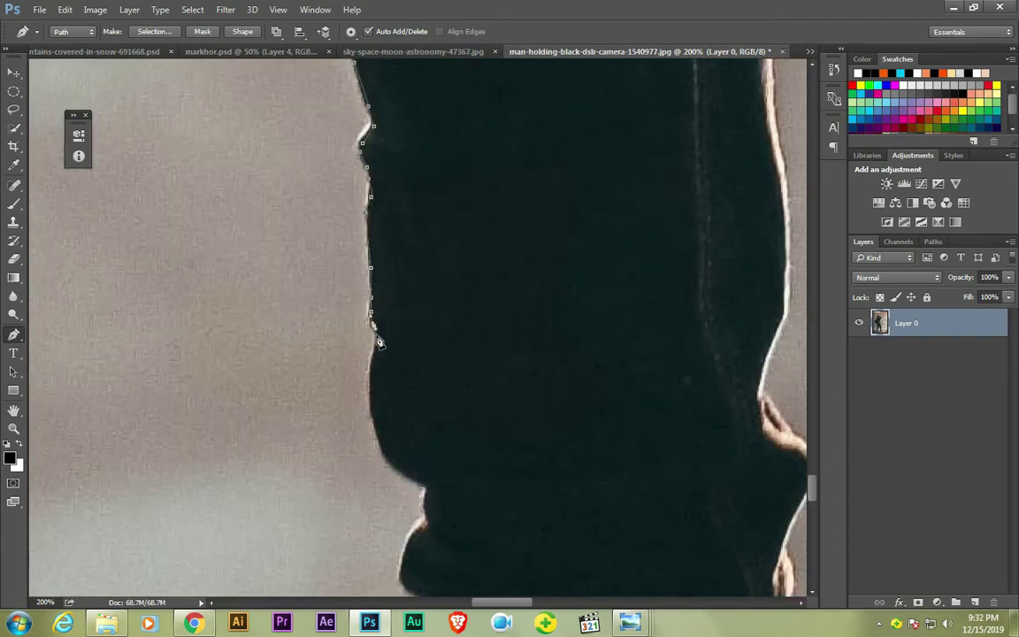
pyautogui.moveTo(425, 484); pyautogui.dragTo(426, 167)
pyautogui.click(430, 202)
pyautogui.click(420, 312)
pyautogui.moveTo(423, 484)
pyautogui.mouseDown()
pyautogui.moveTo(458, 254)
pyautogui.moveTo(485, 189)
pyautogui.mouseUp()
pyautogui.moveTo(424, 364); pyautogui.dragTo(439, 440)
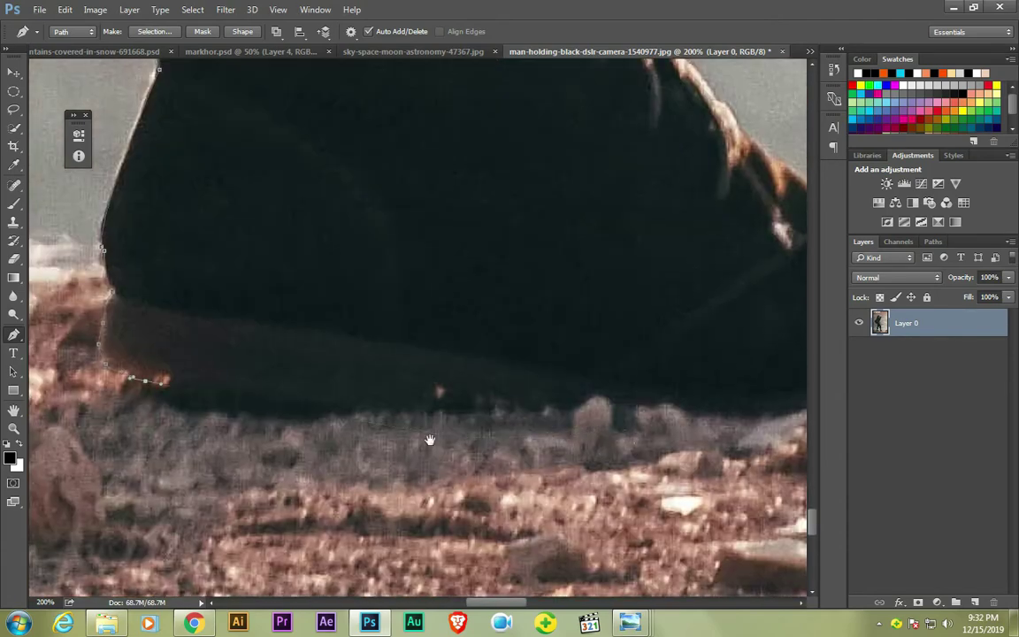
# - Place curved anchors around the shoe toe, then pan back up the figure
pyautogui.hscroll(5, 443, 423)
pyautogui.hscroll(5, 503, 351)
pyautogui.moveTo(437, 299); pyautogui.dragTo(501, 301)
pyautogui.moveTo(372, 301); pyautogui.dragTo(441, 363)
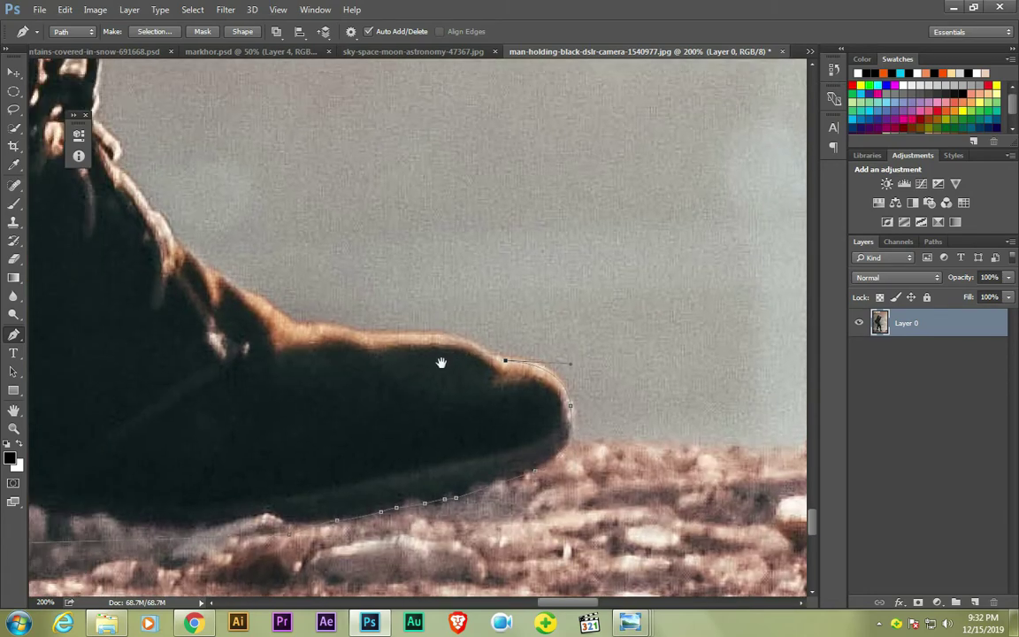
pyautogui.hscroll(-3, 428, 348)
pyautogui.scroll(3, 398, 371)
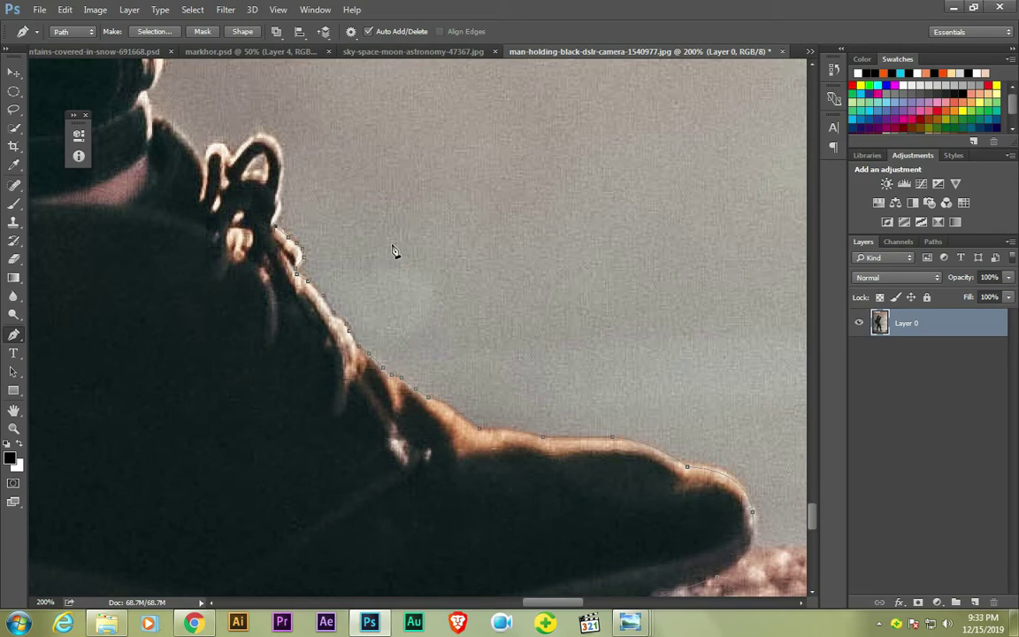
pyautogui.scroll(3, 395, 252)
pyautogui.hscroll(-2, 334, 290)
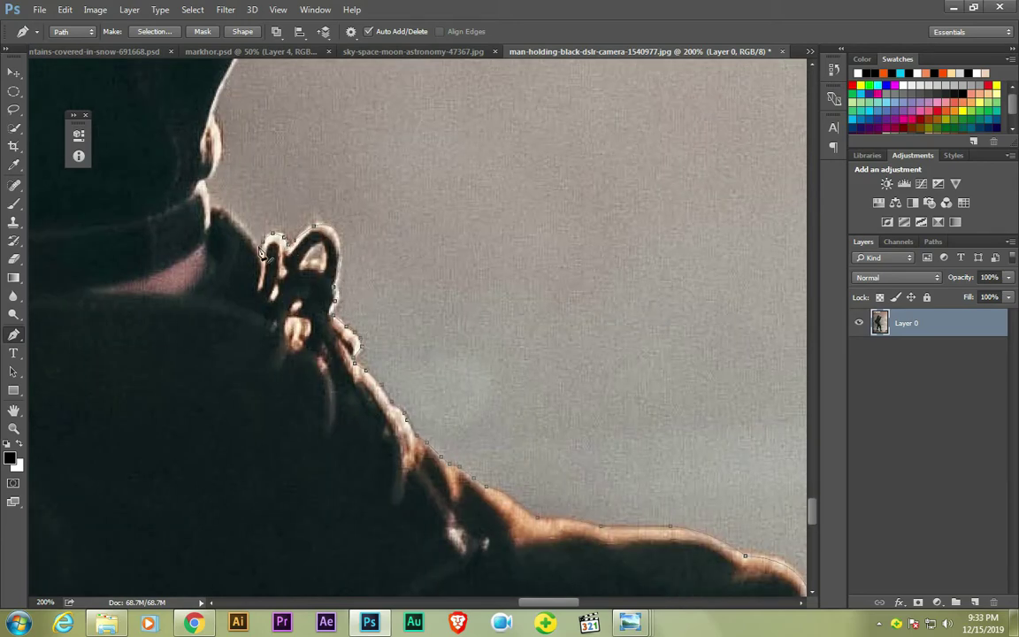
# - Follow the outline along the dark profile edge up to the face and collar
pyautogui.scroll(5, 387, 334)
pyautogui.hscroll(-4, 386, 334)
pyautogui.scroll(4, 336, 155)
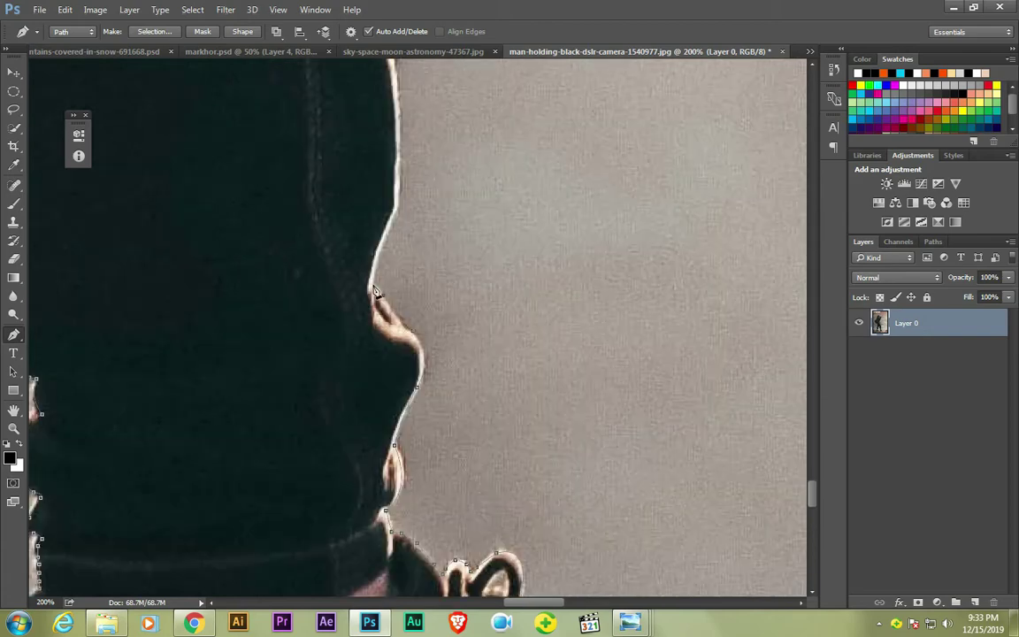
pyautogui.scroll(4, 371, 239)
pyautogui.hscroll(-2, 372, 239)
pyautogui.scroll(3, 402, 329)
pyautogui.scroll(-1, 431, 334)
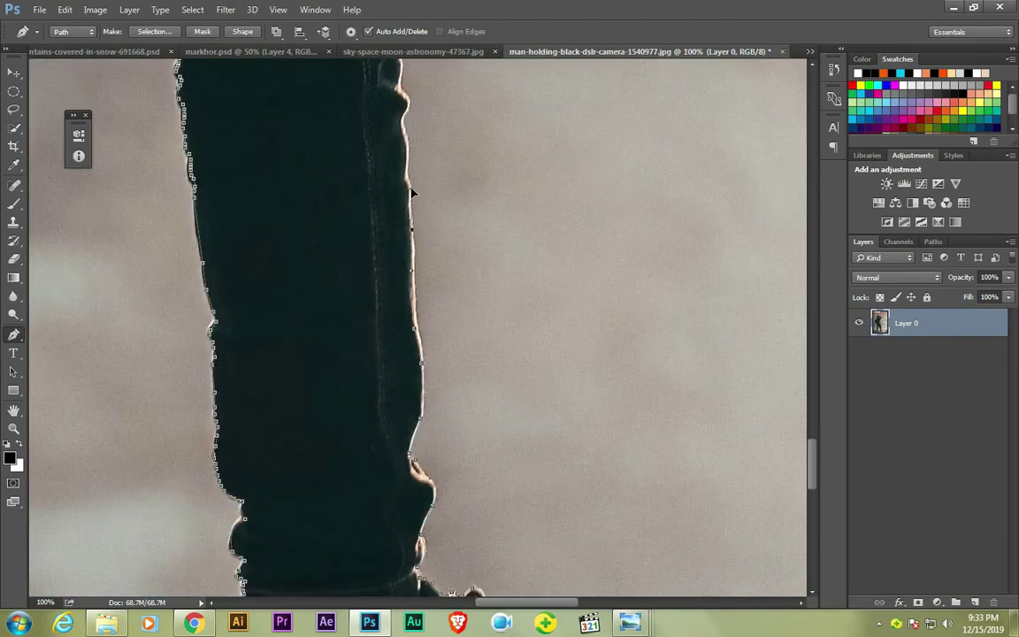
pyautogui.scroll(1, 420, 221)
pyautogui.moveTo(469, 291); pyautogui.dragTo(562, 442)
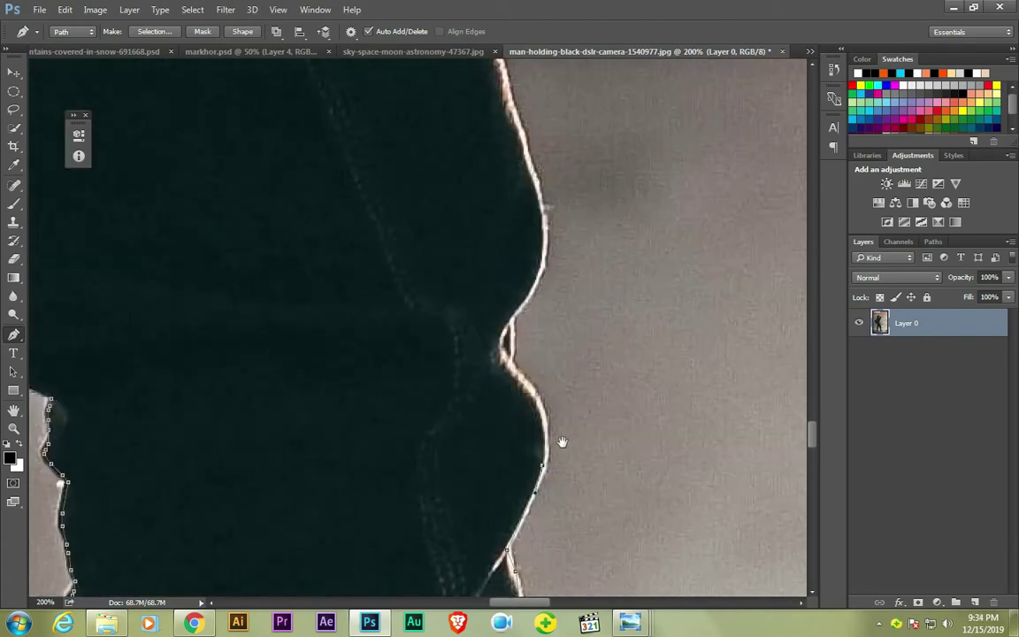
pyautogui.scroll(3, 509, 358)
pyautogui.scroll(-1, 487, 281)
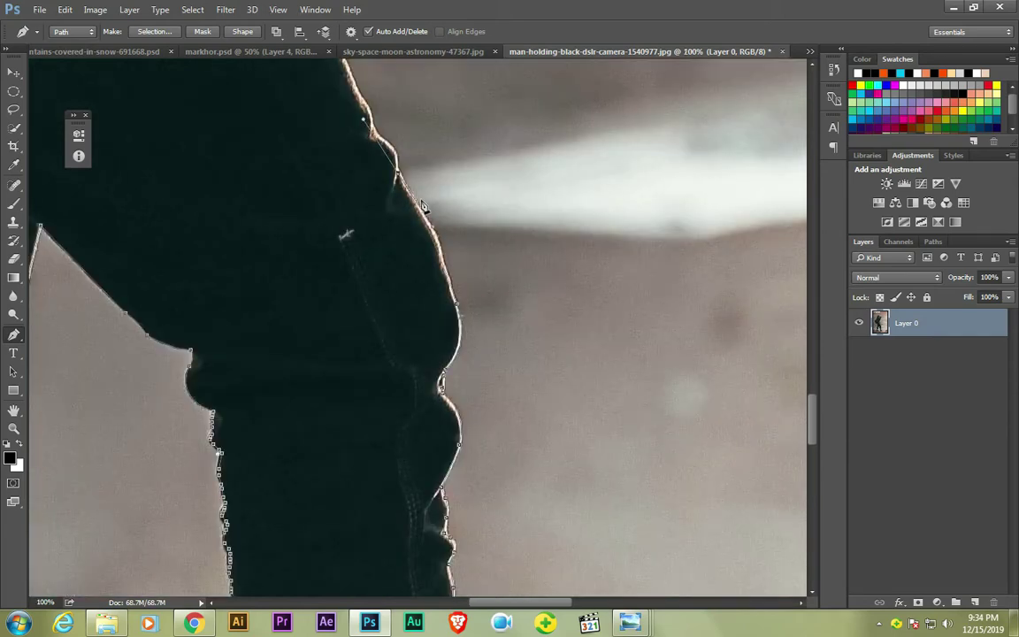
pyautogui.scroll(1, 423, 206)
pyautogui.moveTo(582, 448); pyautogui.dragTo(479, 353)
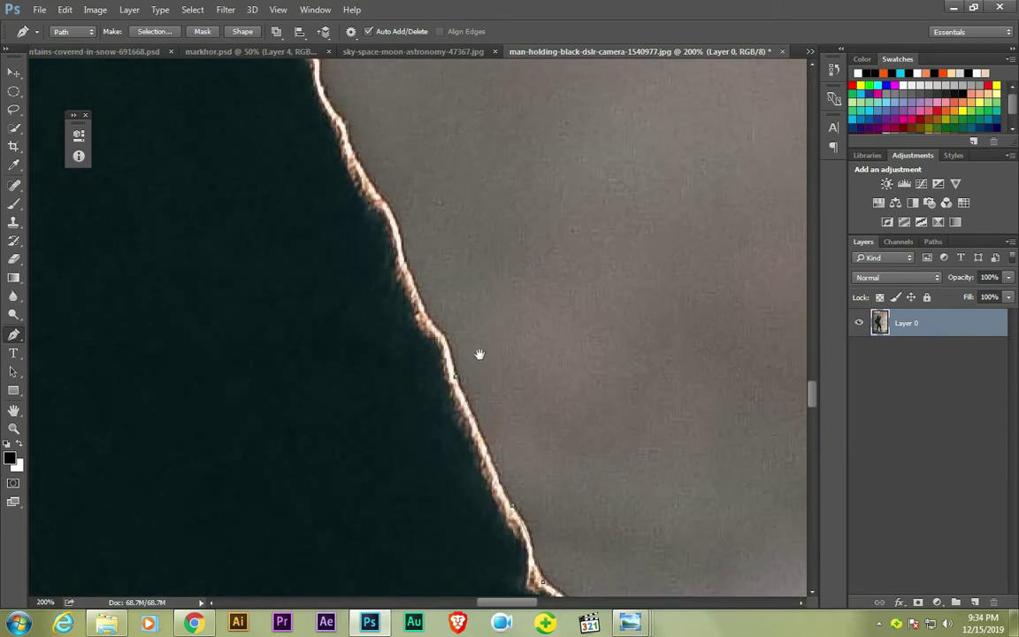
pyautogui.moveTo(431, 274); pyautogui.dragTo(462, 372)
pyautogui.moveTo(484, 293); pyautogui.dragTo(522, 437)
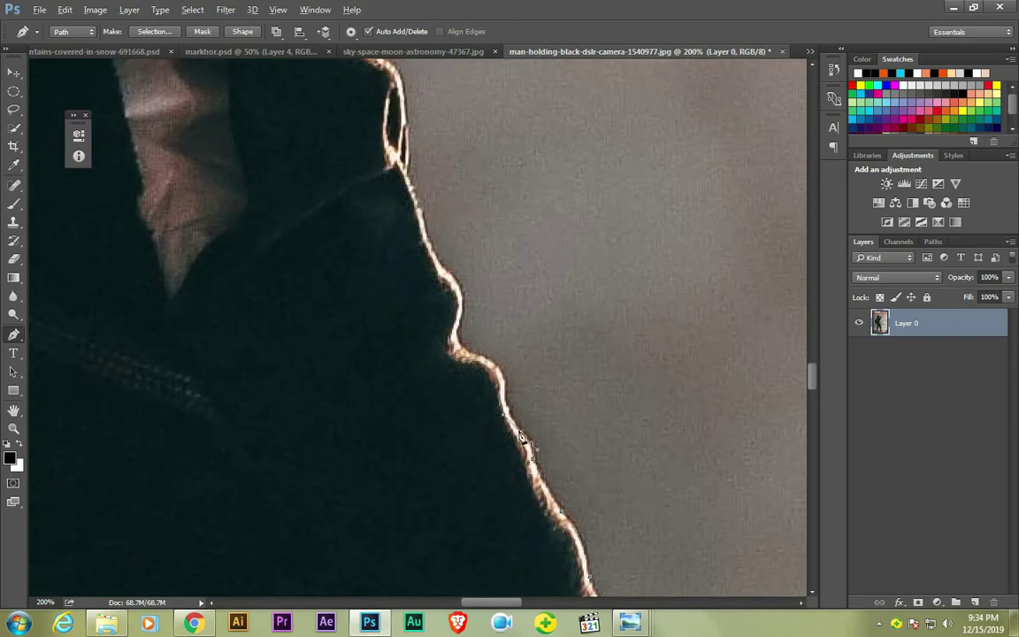
pyautogui.moveTo(468, 329); pyautogui.dragTo(470, 392)
pyautogui.moveTo(505, 281); pyautogui.dragTo(540, 405)
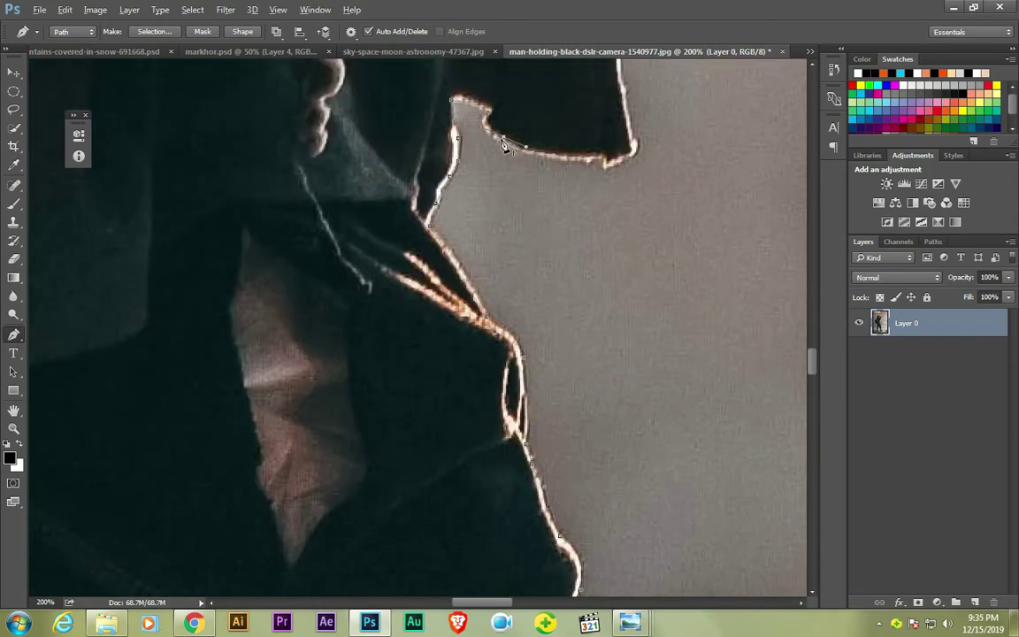
# - Continue the outline over the shoulder, sleeve, hand and camera lens
pyautogui.moveTo(607, 160); pyautogui.dragTo(572, 284)
pyautogui.scroll(-5, 580, 394)
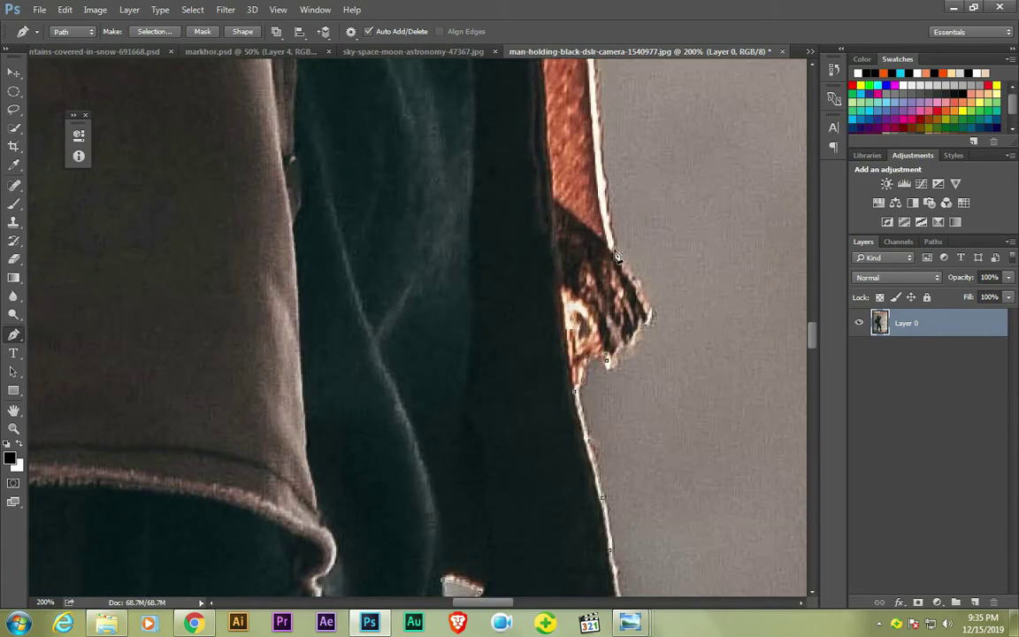
pyautogui.moveTo(617, 256); pyautogui.dragTo(528, 484)
pyautogui.scroll(-5, 469, 256)
pyautogui.moveTo(573, 243); pyautogui.dragTo(458, 447)
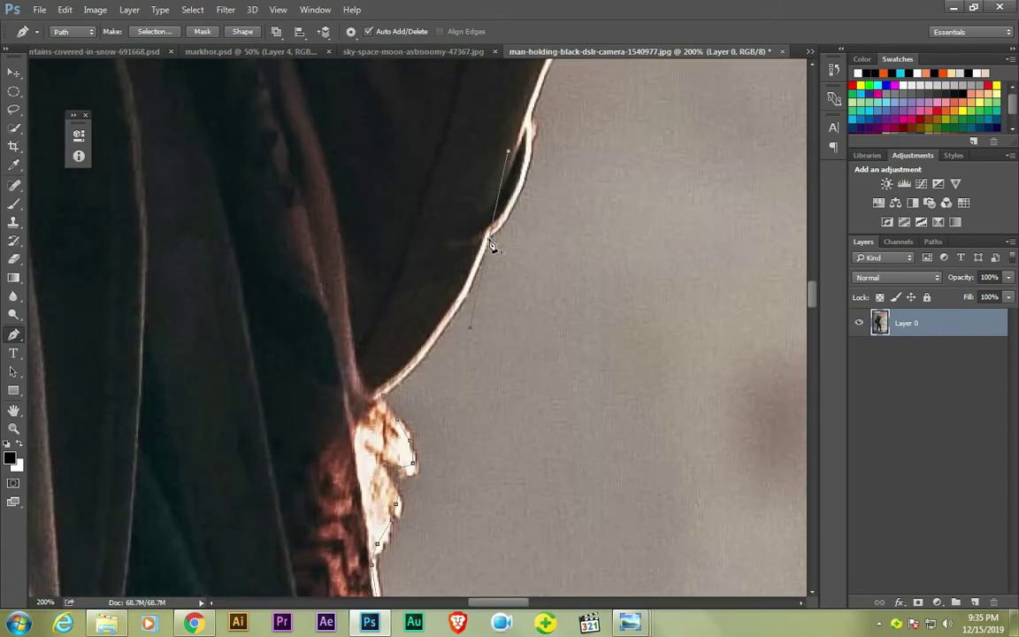
pyautogui.moveTo(492, 247); pyautogui.dragTo(471, 386)
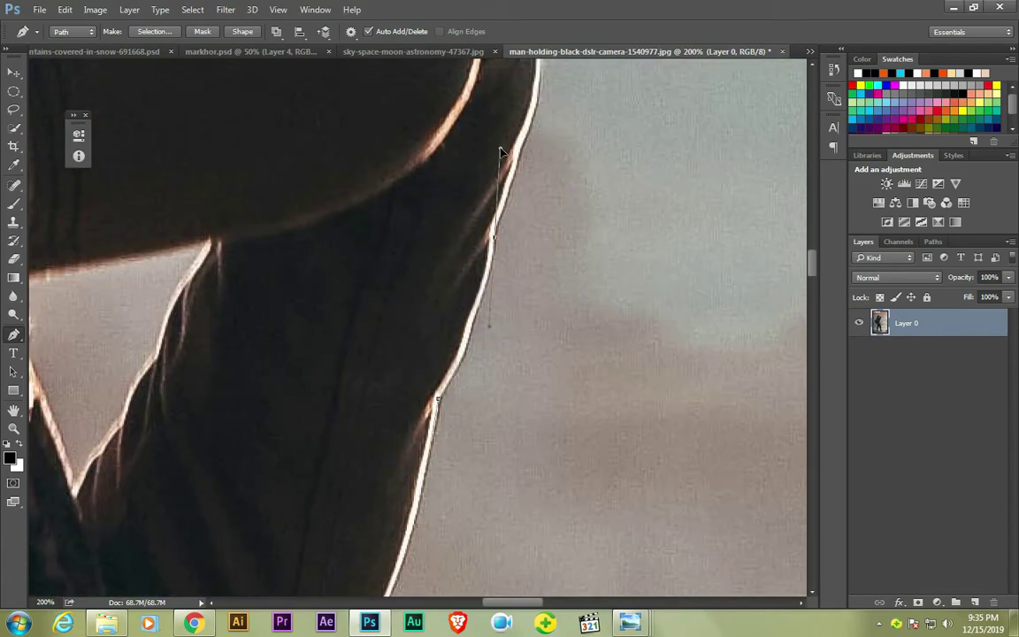
pyautogui.moveTo(500, 152); pyautogui.dragTo(445, 324)
pyautogui.moveTo(484, 134); pyautogui.dragTo(326, 343)
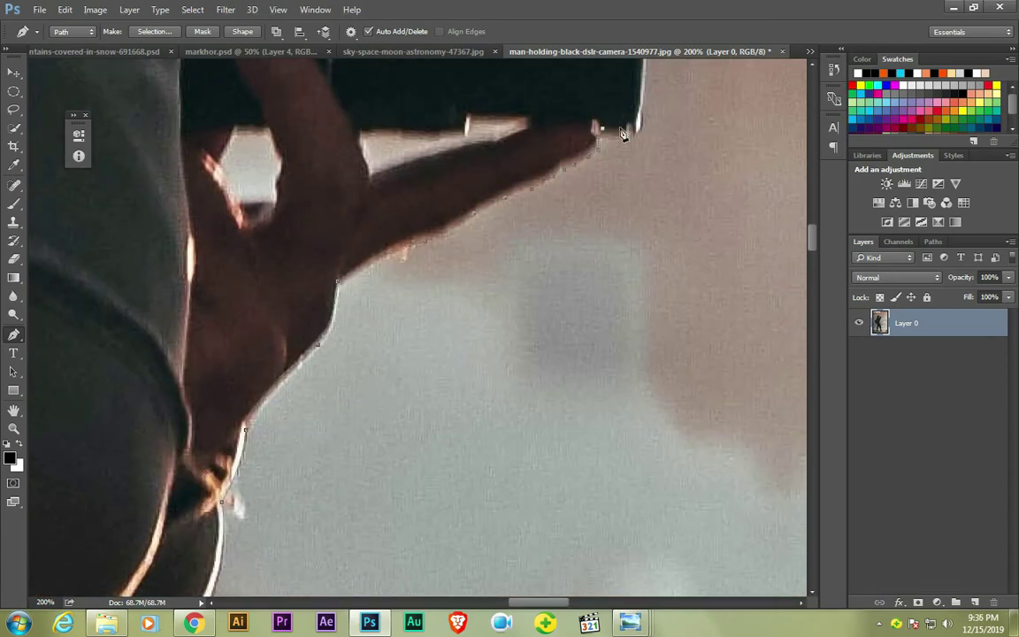
pyautogui.moveTo(643, 112); pyautogui.dragTo(569, 359)
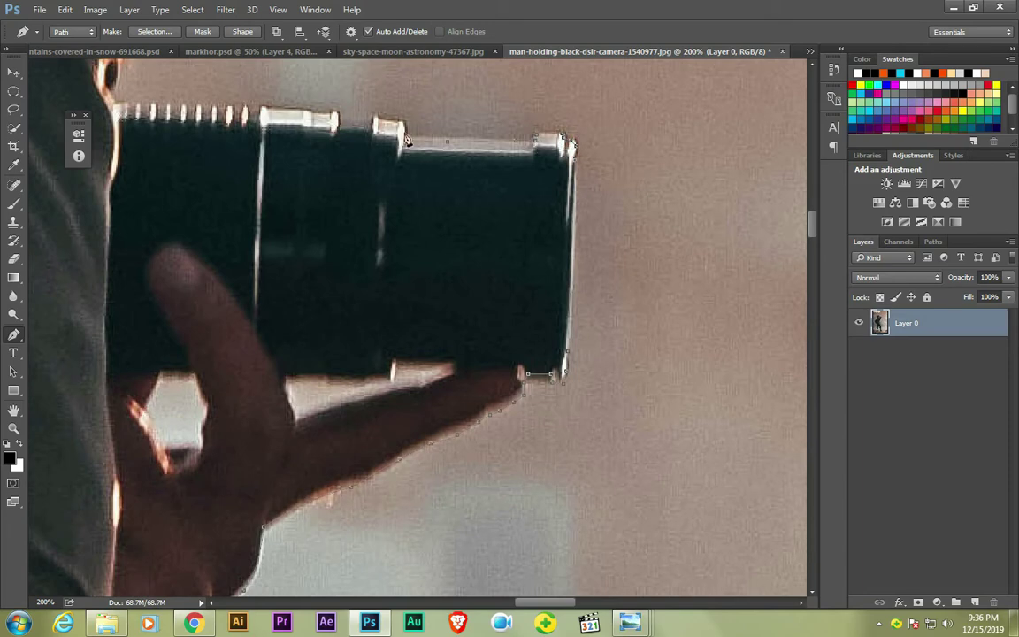
# - Close the path around the head and cap, and copy the selection to a new layer
pyautogui.moveTo(341, 123); pyautogui.dragTo(723, 191)
pyautogui.moveTo(482, 89); pyautogui.dragTo(432, 193)
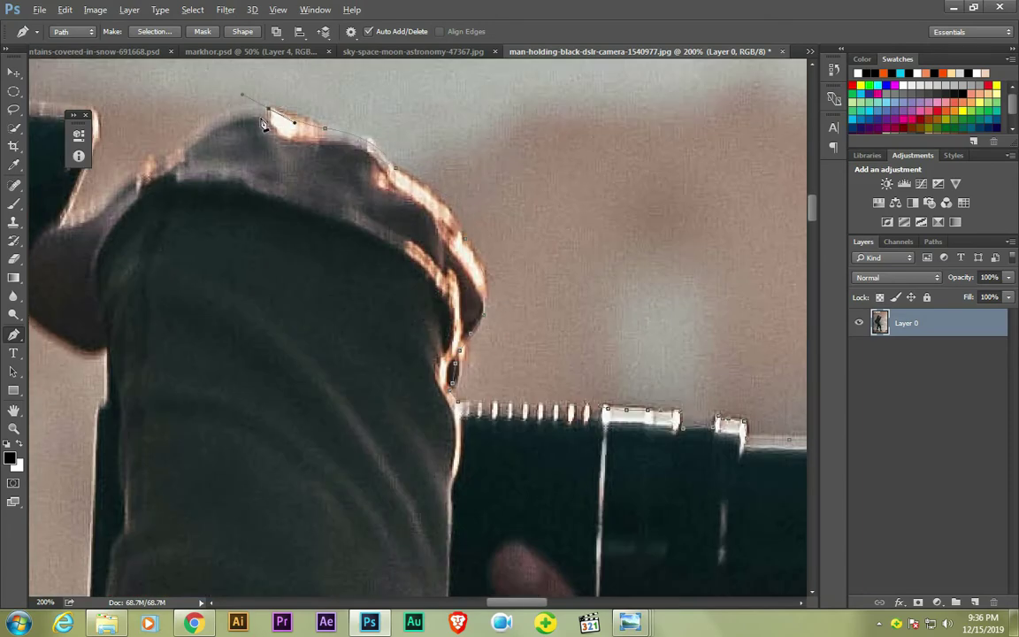
pyautogui.moveTo(117, 213)
pyautogui.mouseDown()
pyautogui.moveTo(482, 252)
pyautogui.moveTo(454, 181)
pyautogui.moveTo(470, 248)
pyautogui.moveTo(520, 345)
pyautogui.mouseUp()
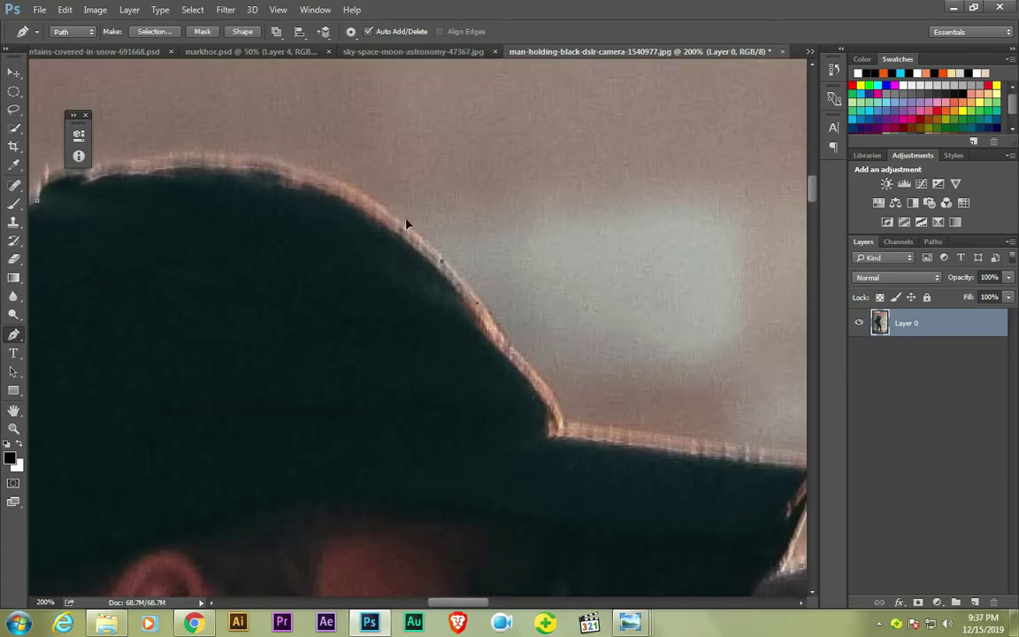
pyautogui.moveTo(405, 223); pyautogui.dragTo(469, 255)
pyautogui.moveTo(284, 269); pyautogui.dragTo(471, 265)
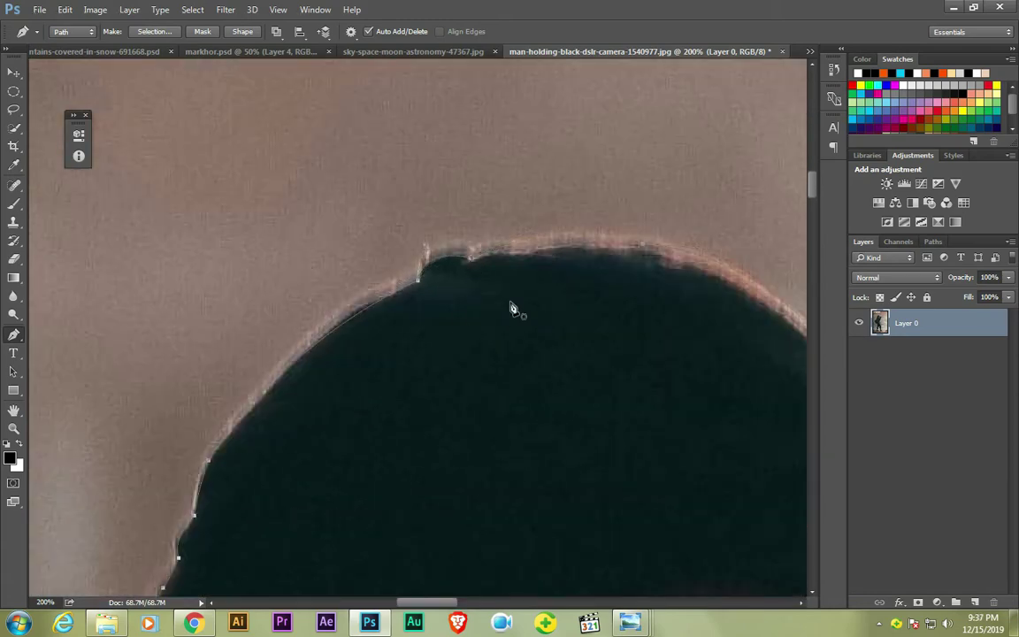
pyautogui.hotkey('ctrl', 'Return')
pyautogui.hotkey('ctrl', 'j')
# - Add a black-filled background layer and save the document as model.psd
pyautogui.keyDown('ctrl'); pyautogui.click(976, 603); pyautogui.keyUp('ctrl')
pyautogui.hotkey('alt', 'BackSpace')
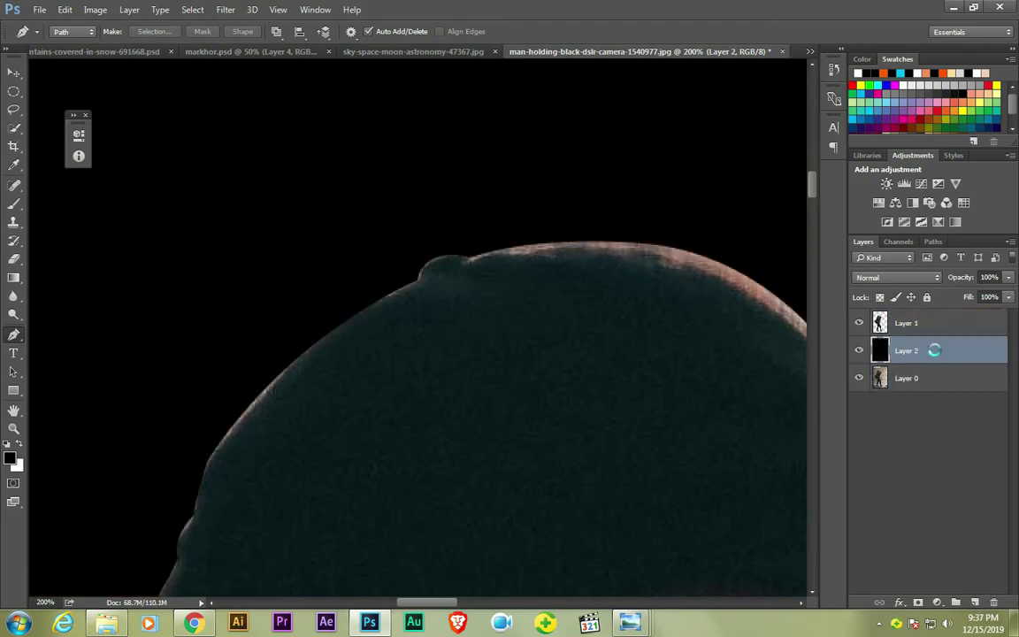
pyautogui.hotkey('ctrl', 'shift', 's')
pyautogui.write('model')
pyautogui.press('Return')
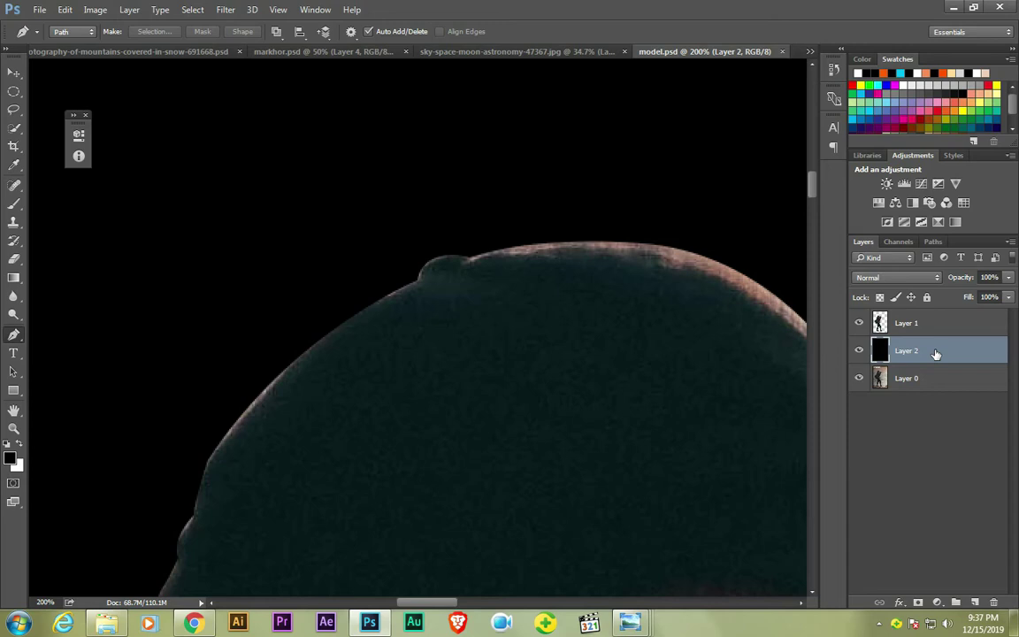
# - On the cut-out layer, delete the light gap between the fingers and another enclosed gap
pyautogui.click(907, 323)
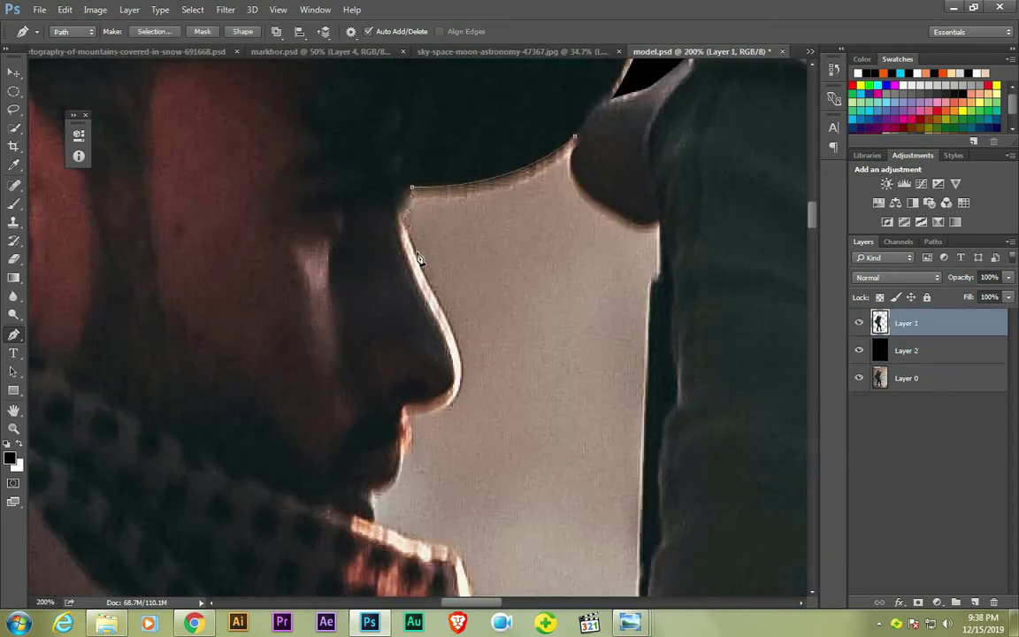
pyautogui.scroll(-3, 375, 502)
pyautogui.hscroll(1, 370, 394)
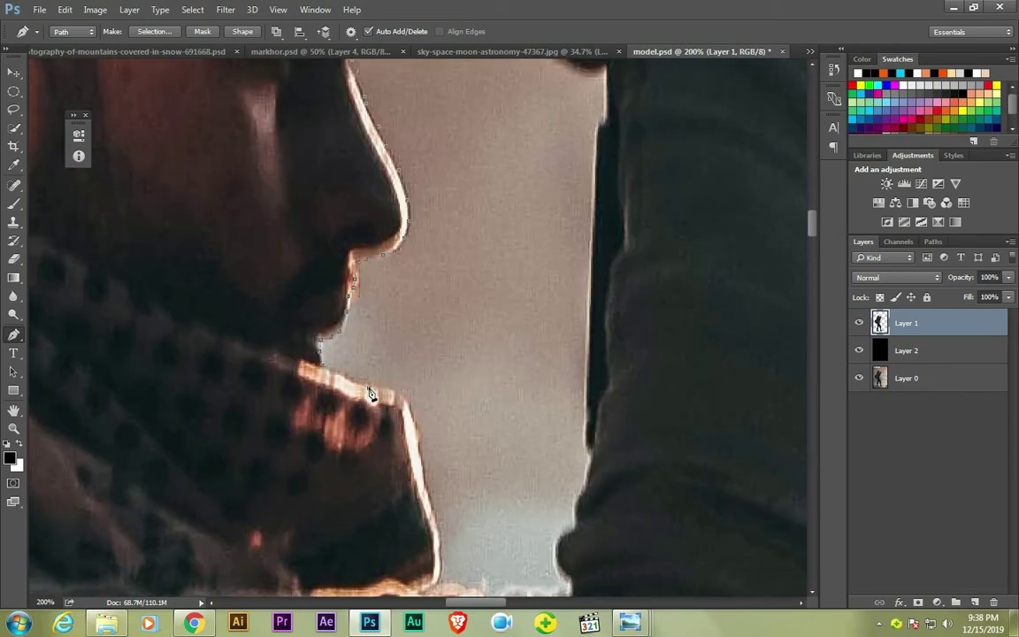
pyautogui.scroll(-4, 425, 480)
pyautogui.hscroll(1, 398, 416)
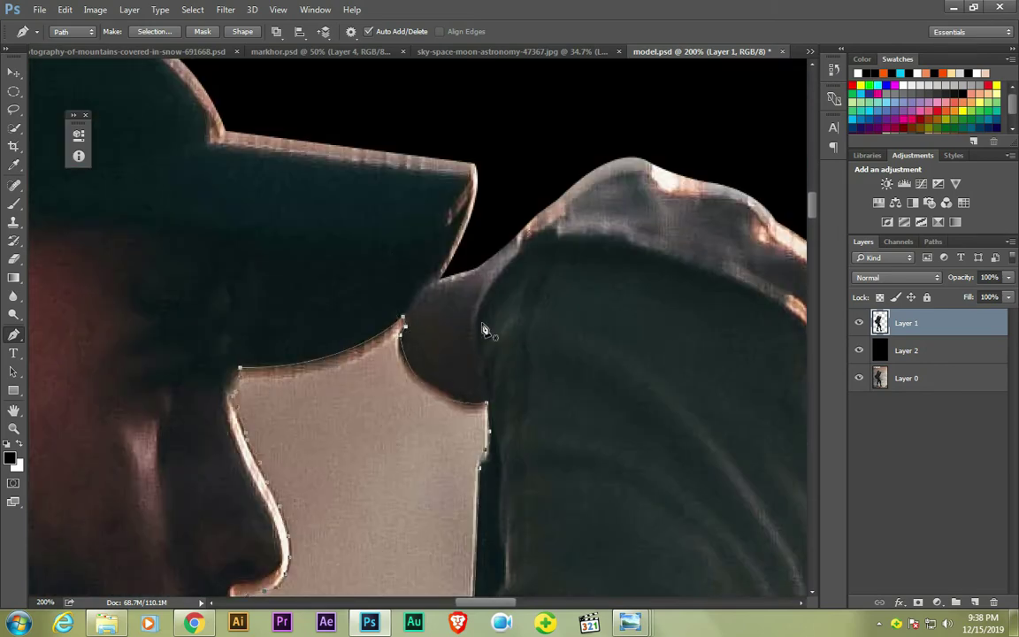
pyautogui.scroll(-5, 469, 292)
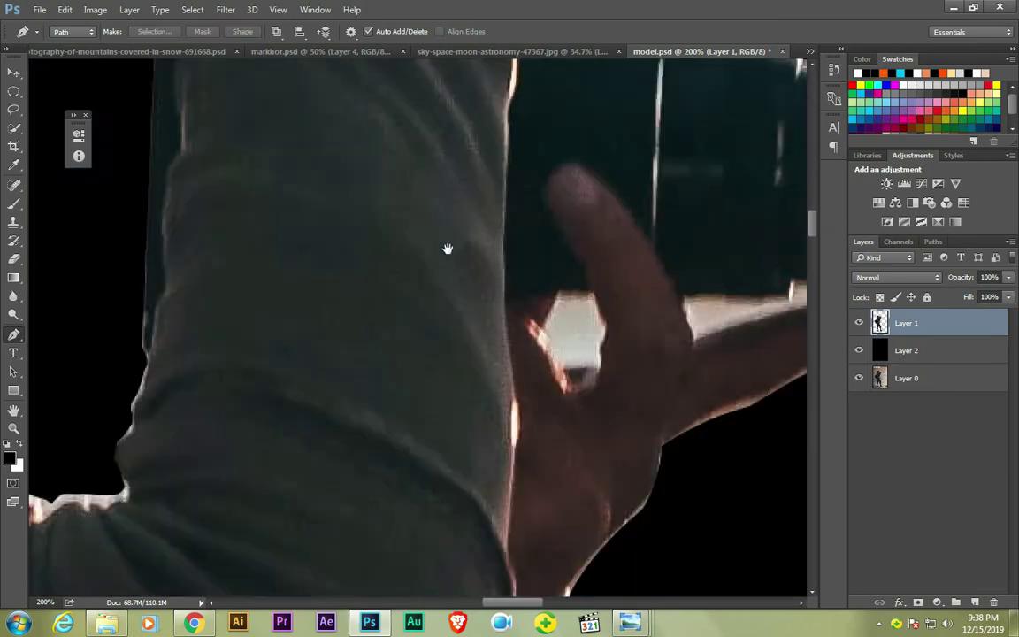
pyautogui.hscroll(2, 429, 265)
pyautogui.hotkey('ctrl', 'Return')
pyautogui.press('Delete')
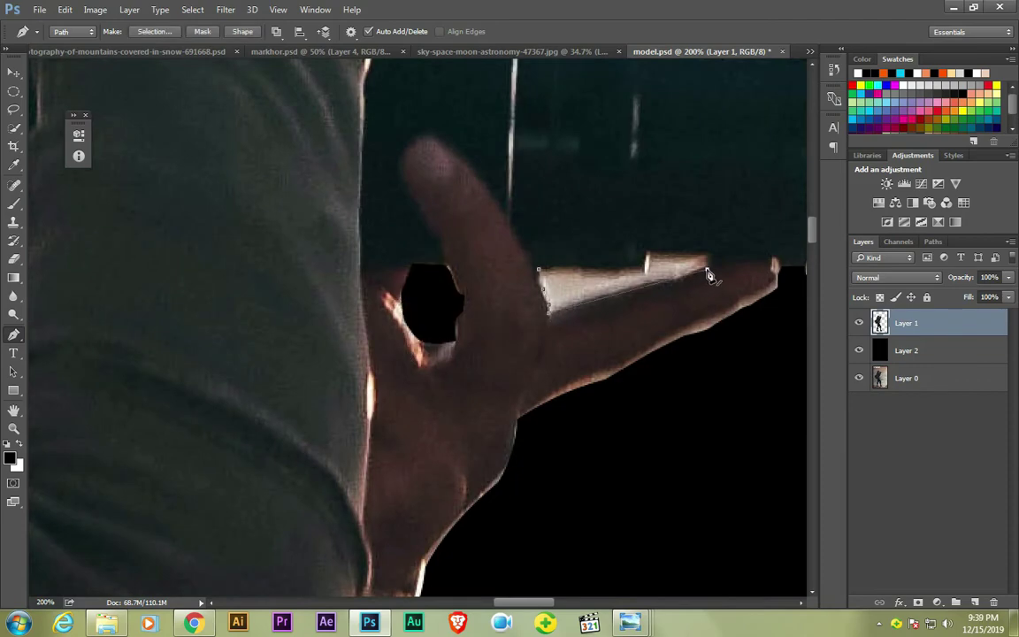
pyautogui.hotkey('ctrl', 'Return')
pyautogui.press('Delete')
# - Delete the triangular background gap, then trace the remaining gaps around the head
pyautogui.scroll(-5, 427, 416)
pyautogui.hscroll(-3, 416, 261)
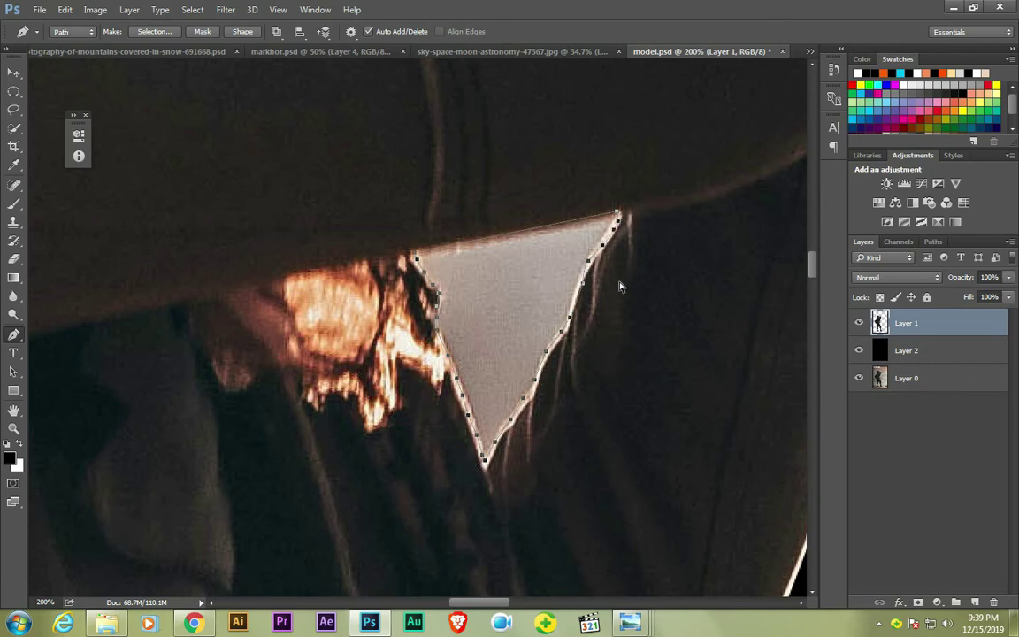
pyautogui.hotkey('ctrl', 'Return')
pyautogui.press('Delete')
pyautogui.hscroll(-3, 289, 316)
pyautogui.hscroll(-2, 512, 286)
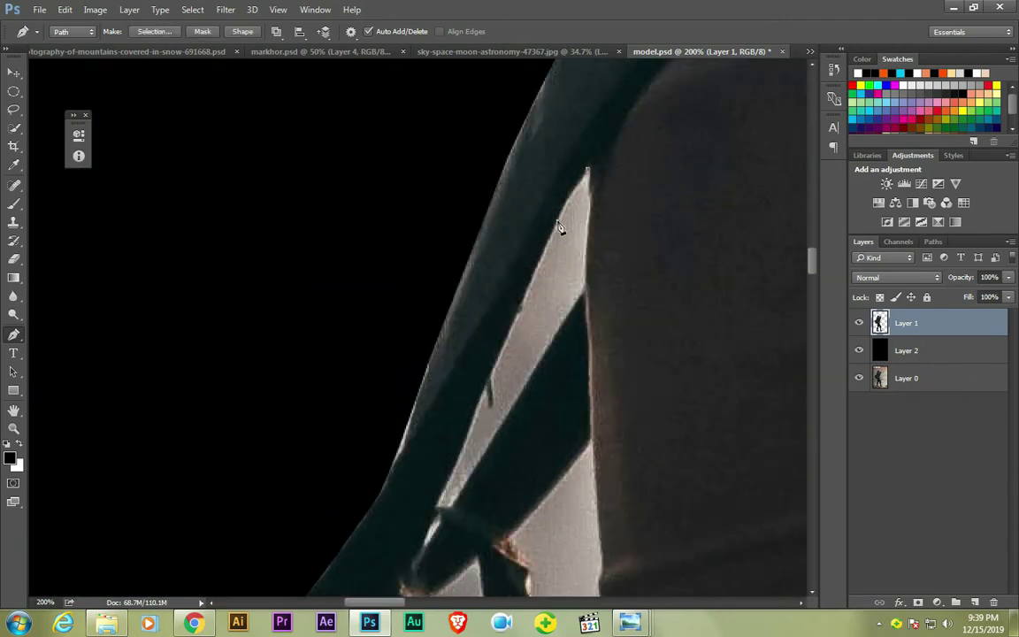
pyautogui.scroll(-5, 562, 228)
pyautogui.hscroll(-2, 507, 218)
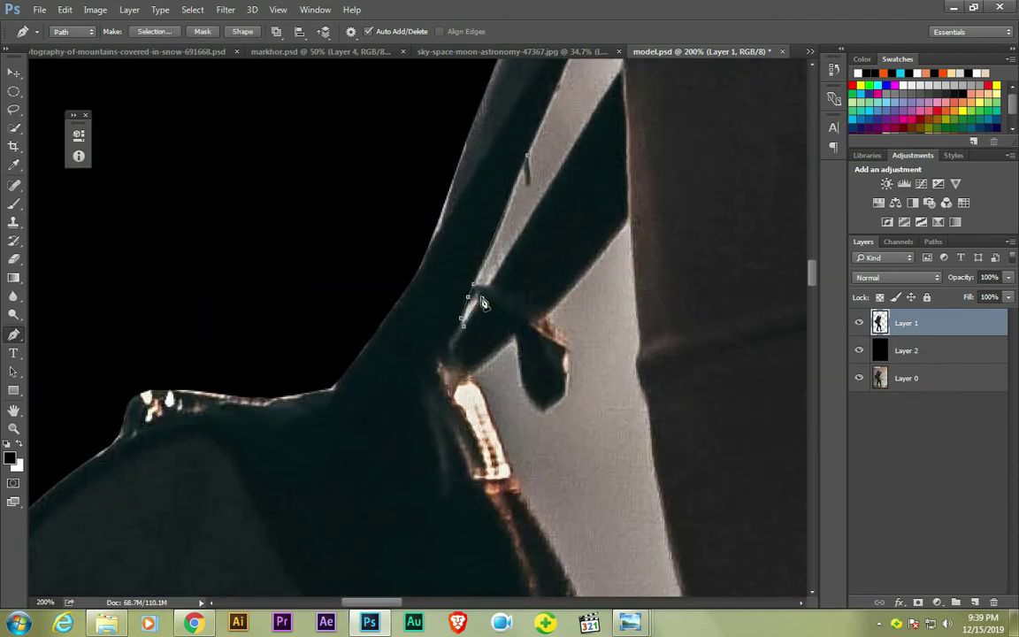
pyautogui.hscroll(3, 482, 303)
pyautogui.scroll(2, 482, 304)
pyautogui.scroll(-5, 485, 146)
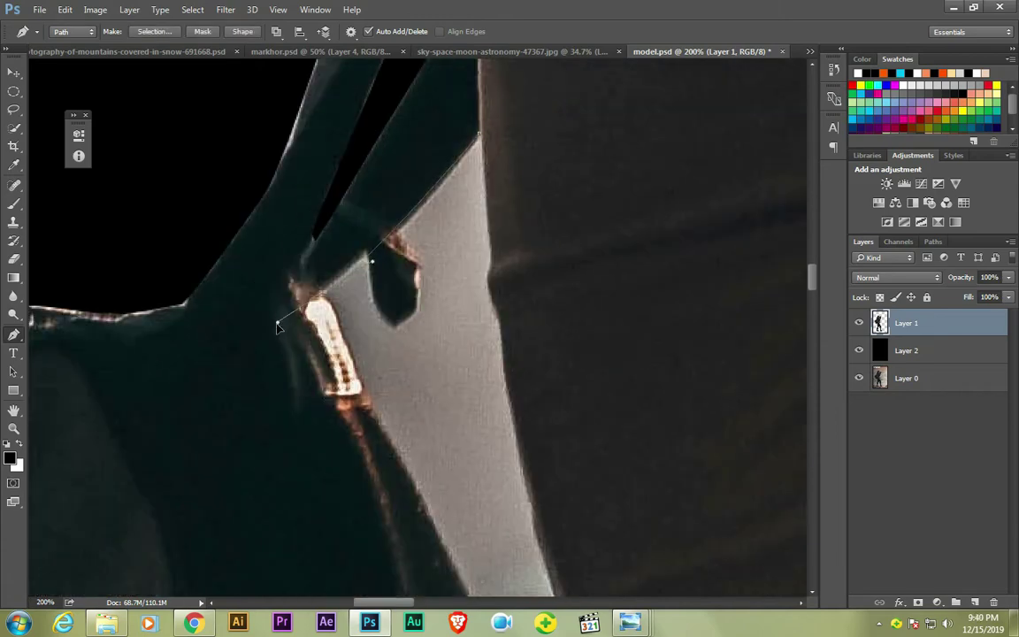
pyautogui.scroll(-5, 363, 392)
pyautogui.hscroll(2, 363, 392)
pyautogui.scroll(-3, 375, 403)
pyautogui.scroll(-3, 346, 334)
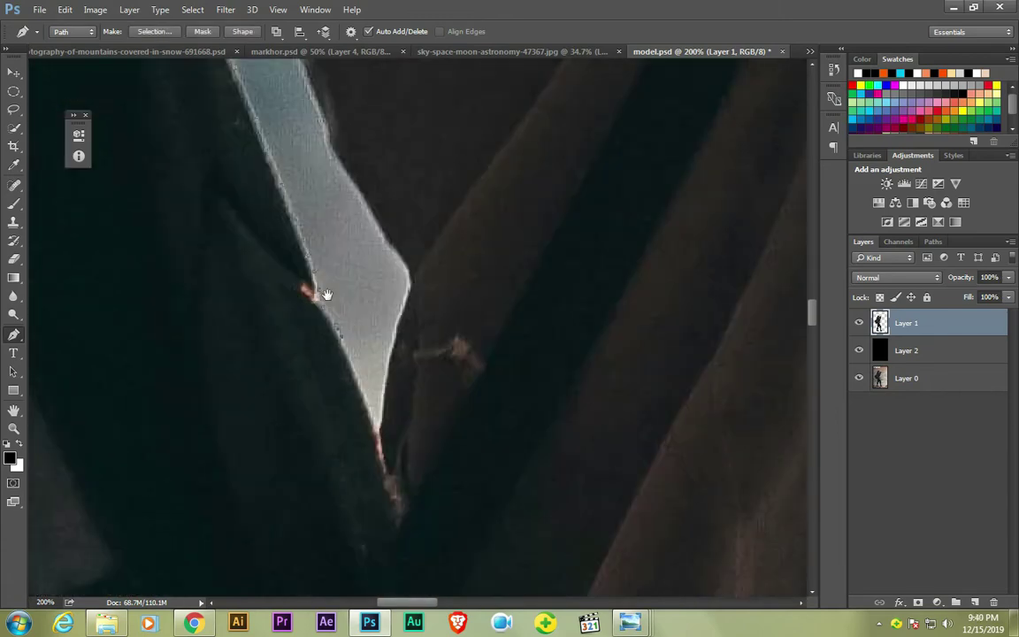
pyautogui.hscroll(1, 325, 291)
pyautogui.scroll(5, 379, 273)
pyautogui.scroll(4, 375, 295)
pyautogui.scroll(3, 400, 243)
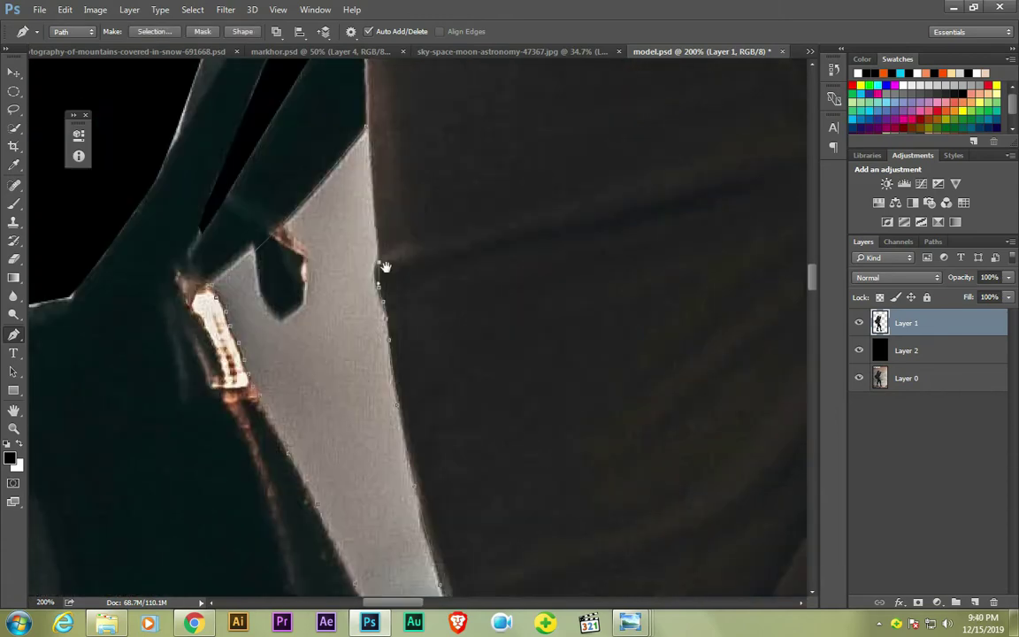
pyautogui.scroll(2, 382, 269)
pyautogui.keyDown('alt'); pyautogui.scroll(-2, 492, 233); pyautogui.keyUp('alt')
pyautogui.keyDown('alt'); pyautogui.scroll(-2, 541, 231); pyautogui.keyUp('alt')
pyautogui.scroll(-5, 450, 410)
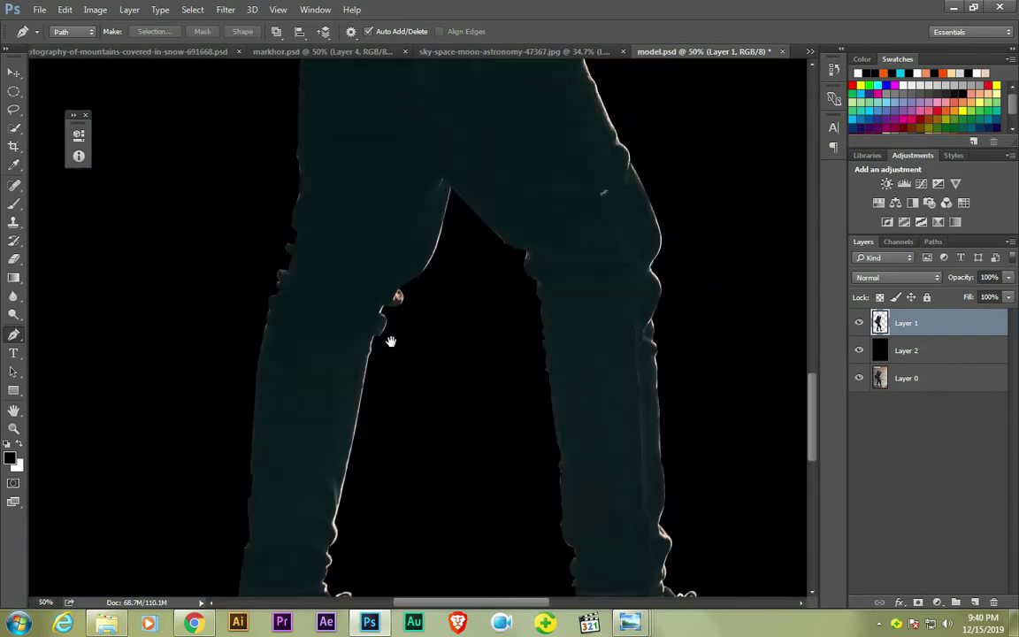
pyautogui.scroll(5, 391, 341)
pyautogui.scroll(2, 475, 218)
pyautogui.scroll(3, 482, 268)
# - Load the photographer's outline as a selection and switch to a soft brush
pyautogui.hotkey('ctrl', 'Return')
pyautogui.press('b')
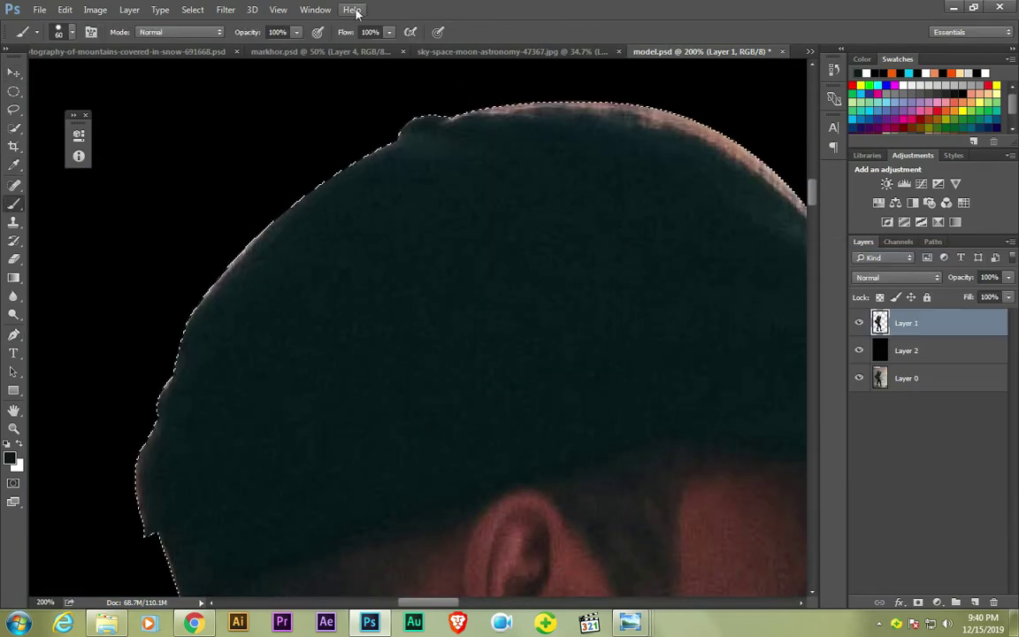
pyautogui.rightClick(351, 246)
pyautogui.press('Escape')
# - Pan around the selected silhouette's edges with the 50% opacity brush
pyautogui.scroll(-5, 200, 307)
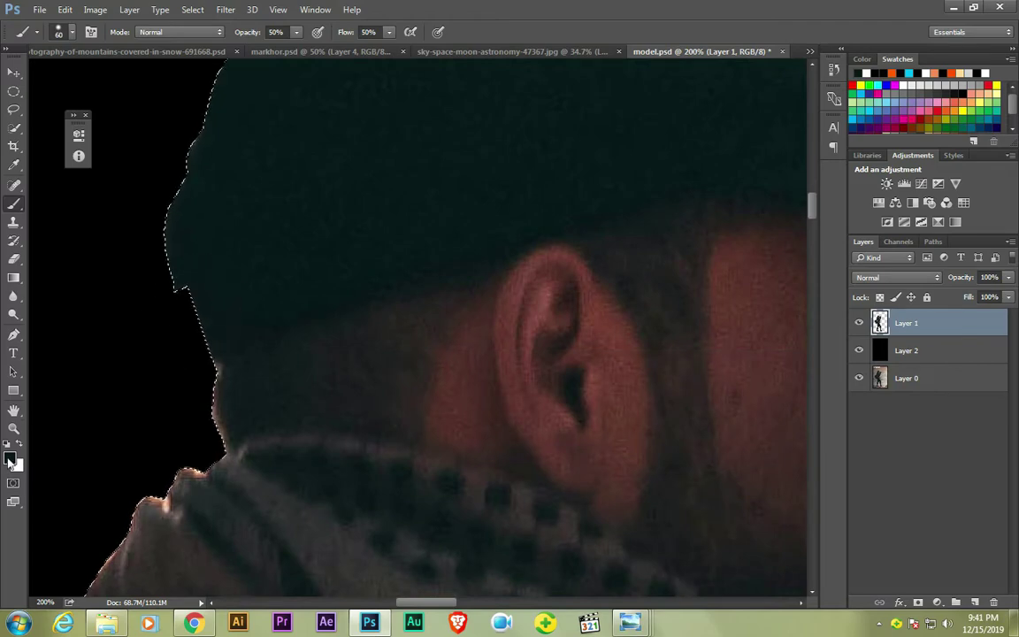
pyautogui.hscroll(-1, 222, 390)
pyautogui.scroll(-3, 222, 391)
pyautogui.scroll(-3, 166, 422)
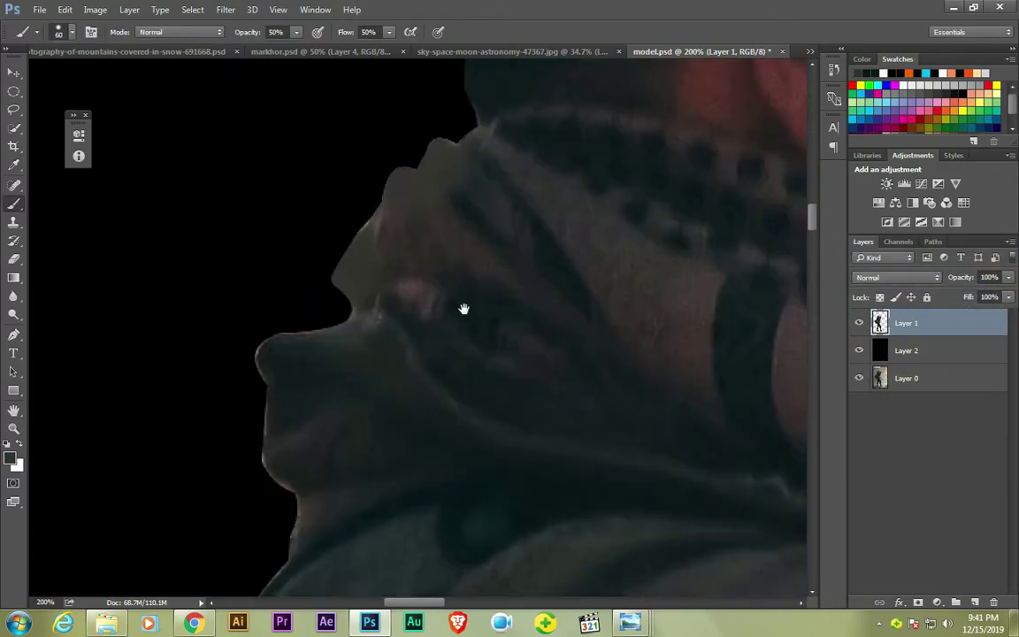
pyautogui.scroll(-3, 462, 307)
pyautogui.hscroll(-2, 461, 307)
pyautogui.scroll(3, 490, 171)
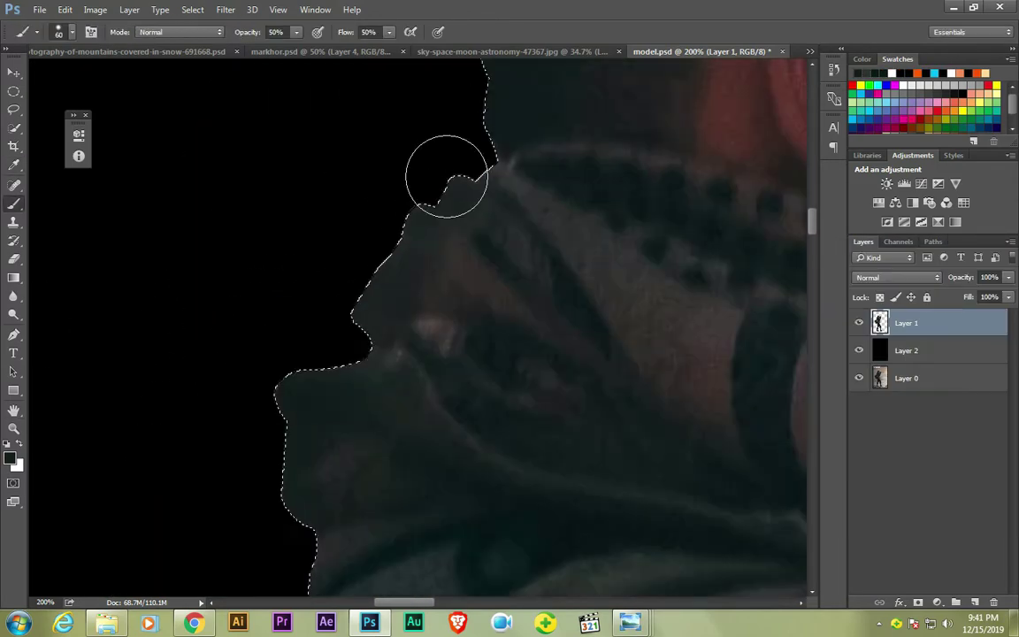
pyautogui.scroll(-6, 443, 183)
pyautogui.hscroll(2, 148, 476)
pyautogui.scroll(-3, 147, 476)
pyautogui.scroll(-3, 239, 352)
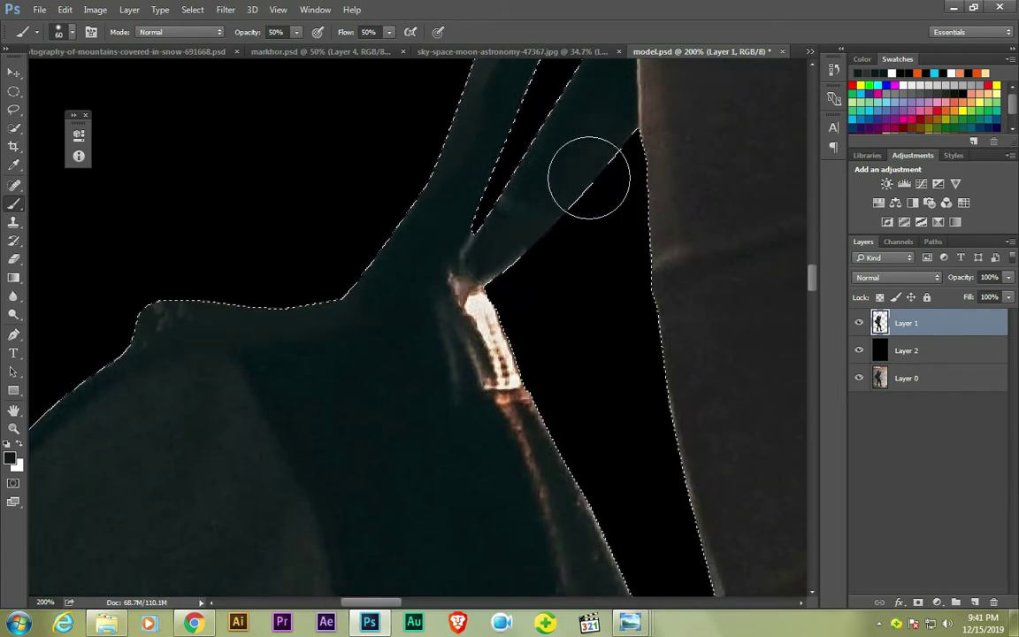
pyautogui.scroll(3, 586, 177)
pyautogui.scroll(-3, 263, 387)
pyautogui.scroll(-3, 230, 359)
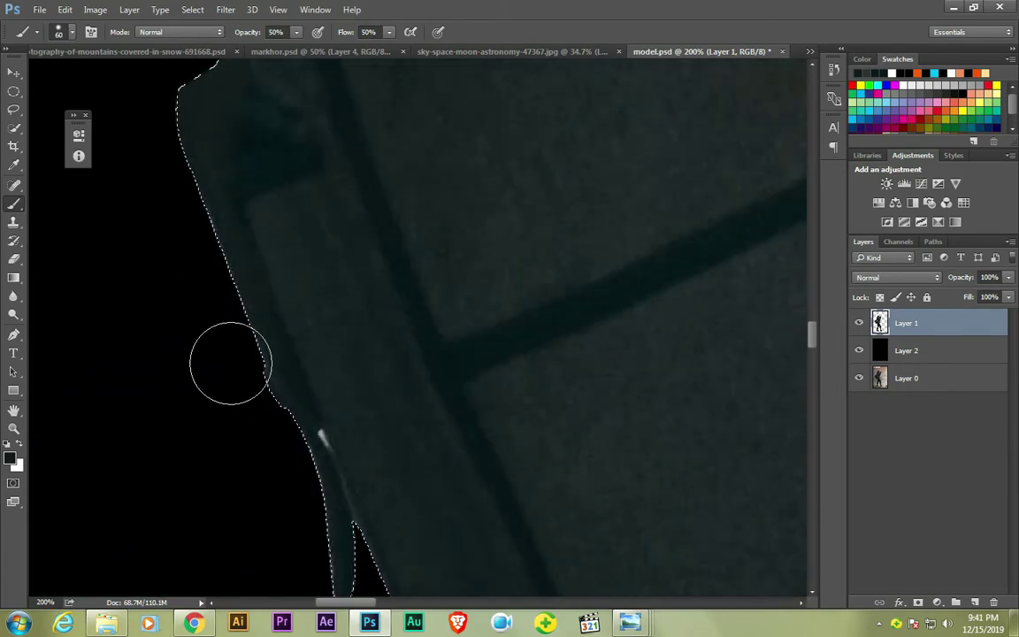
pyautogui.scroll(-3, 345, 458)
pyautogui.hscroll(3, 569, 409)
pyautogui.hscroll(3, 564, 382)
pyautogui.scroll(-3, 461, 405)
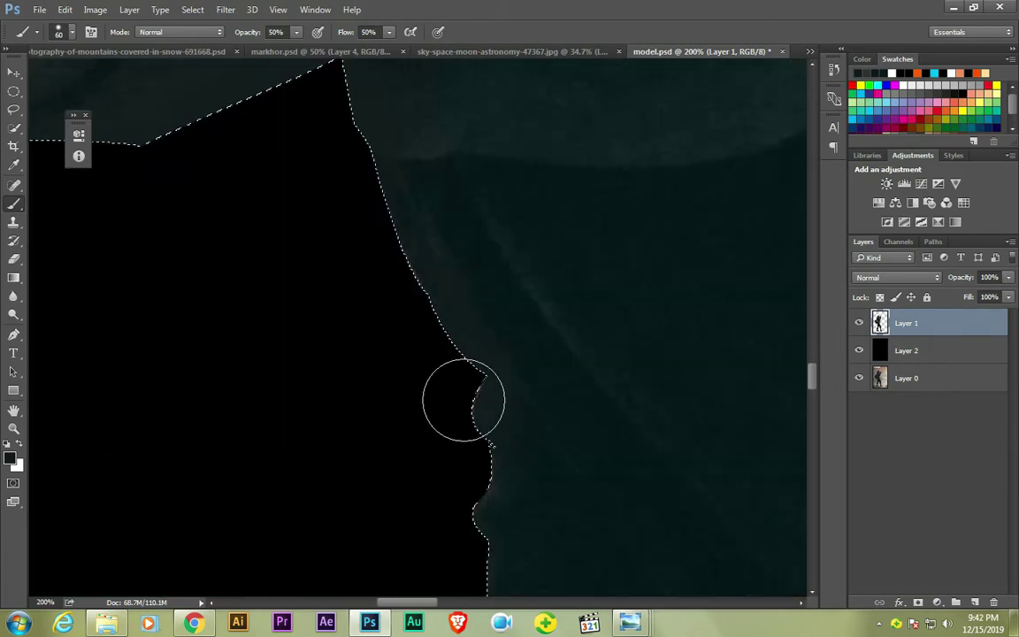
pyautogui.scroll(-3, 417, 335)
pyautogui.hscroll(3, 417, 335)
pyautogui.scroll(-3, 370, 200)
pyautogui.scroll(-3, 239, 382)
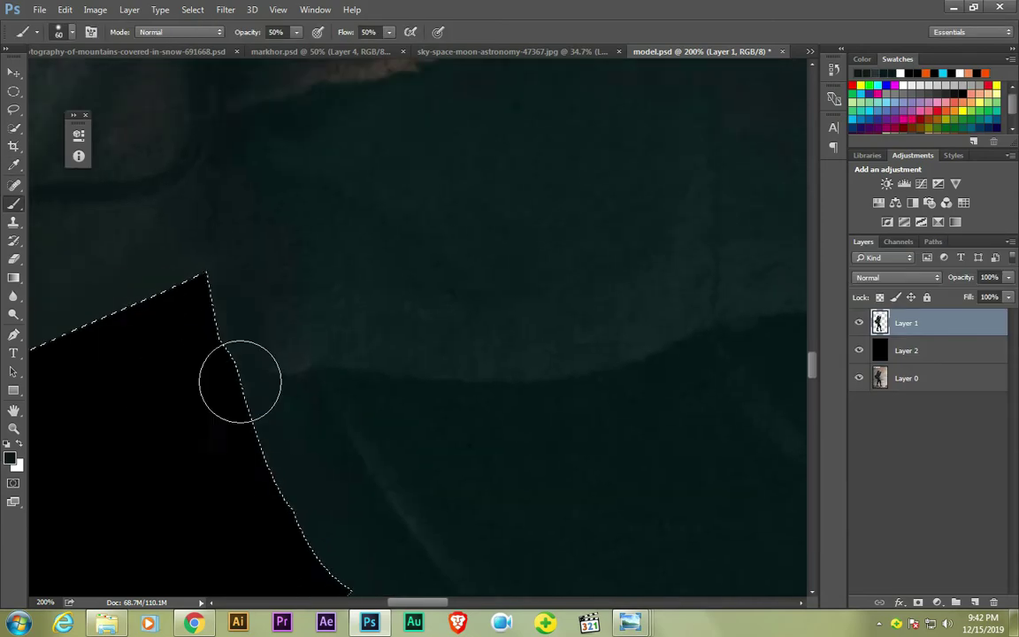
pyautogui.scroll(3, 259, 235)
pyautogui.scroll(3, 214, 336)
pyautogui.hscroll(-3, 194, 364)
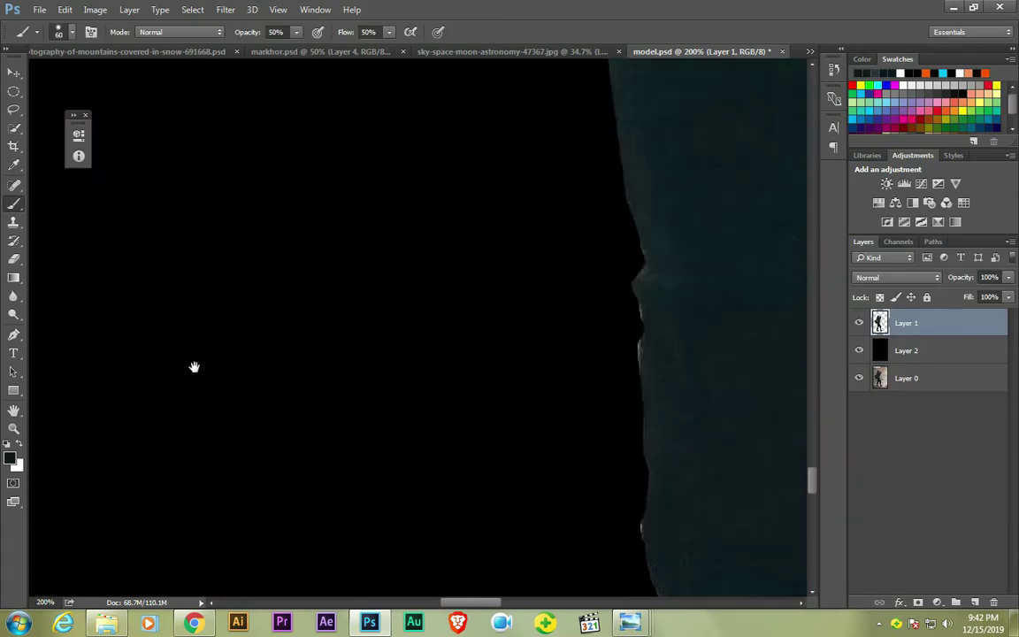
pyautogui.hscroll(3, 271, 273)
pyautogui.scroll(-3, 307, 421)
pyautogui.scroll(3, 254, 164)
pyautogui.scroll(-3, 426, 416)
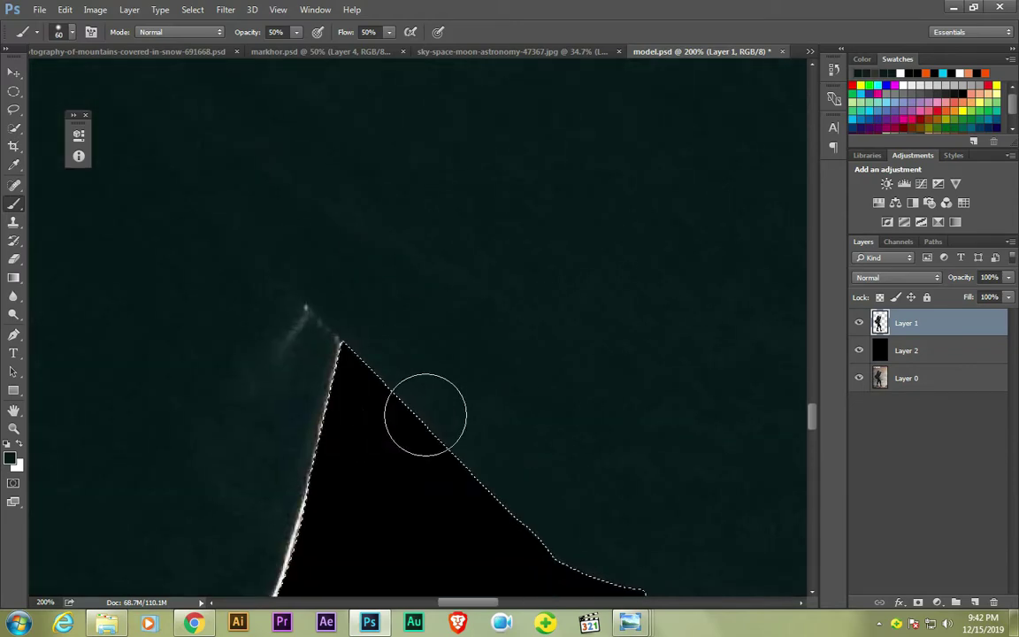
pyautogui.hscroll(-3, 390, 403)
pyautogui.scroll(3, 390, 404)
pyautogui.scroll(3, 421, 455)
# - Drag the photographer into the landscape composite and save the file
pyautogui.hotkey('ctrl', '0')
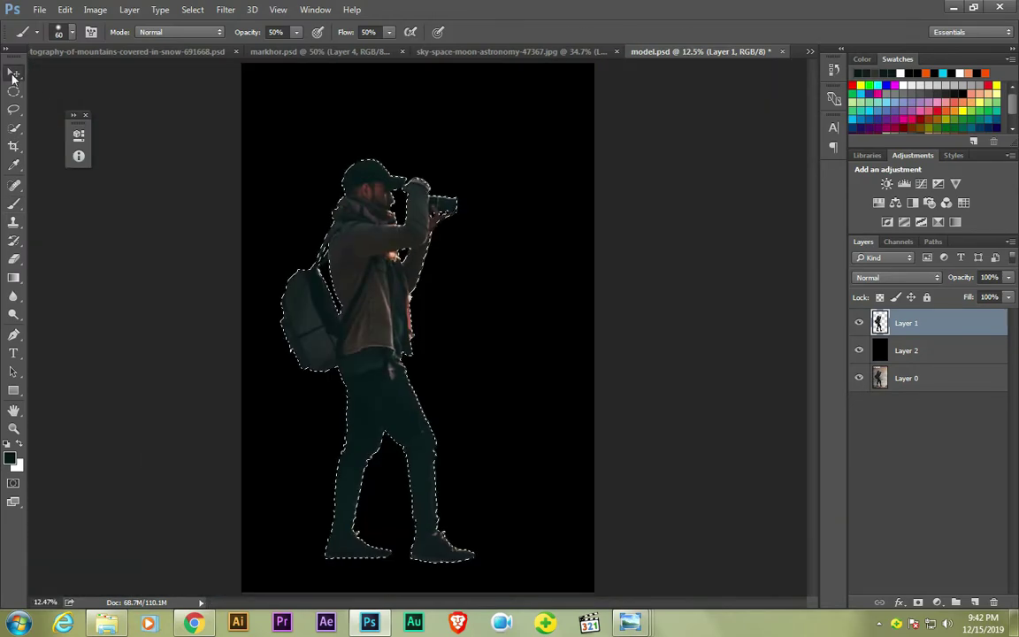
pyautogui.press('v')
pyautogui.moveTo(374, 274); pyautogui.dragTo(548, 205)
pyautogui.hotkey('ctrl', 's')
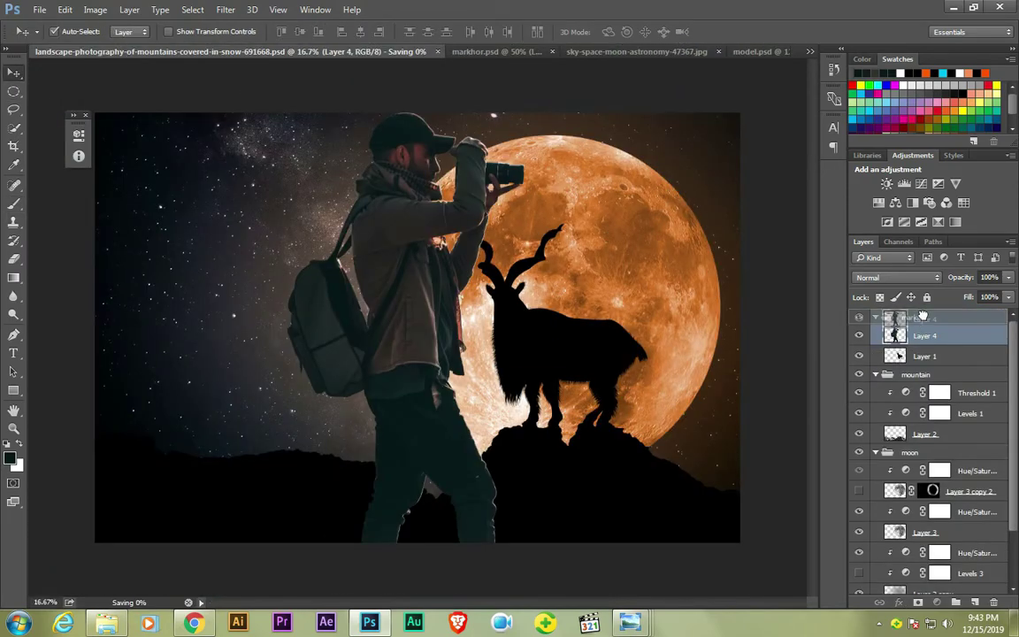
# - Move Layer 4 out of the markhor group into a new group named 'model'
pyautogui.moveTo(908, 337); pyautogui.dragTo(910, 316)
pyautogui.keyDown('alt'); pyautogui.click(875, 354); pyautogui.keyUp('alt')
pyautogui.click(976, 602)
pyautogui.doubleClick(910, 317)
pyautogui.write('model')
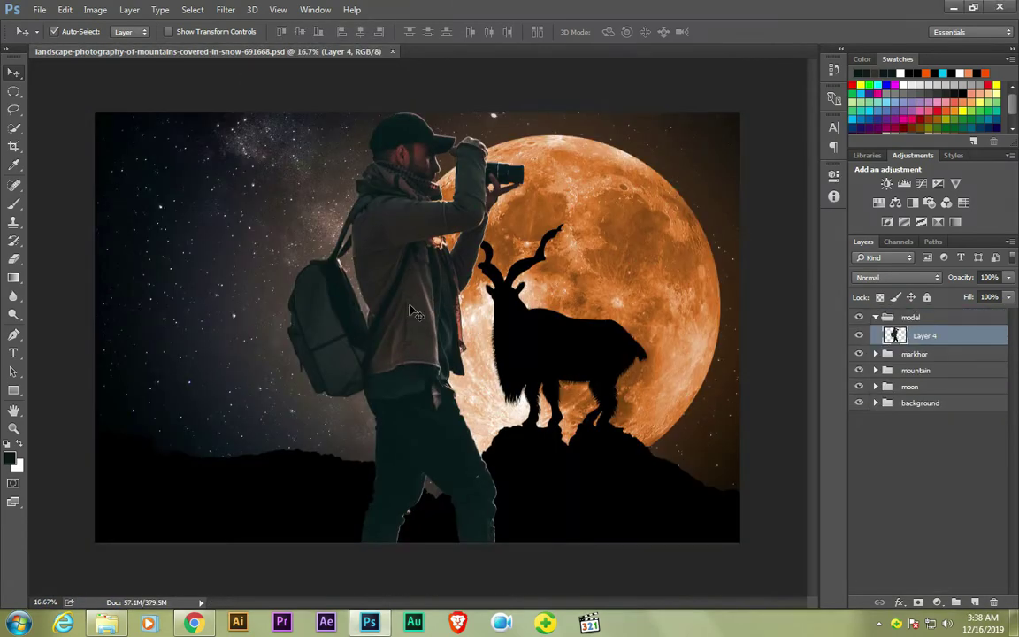
# - Scale the photographer down in two passes and shift him to the left
pyautogui.hotkey('ctrl', 't')
pyautogui.moveTo(546, 110); pyautogui.dragTo(485, 193)
pyautogui.press('Return')
pyautogui.moveTo(414, 381); pyautogui.dragTo(307, 319)
pyautogui.hotkey('ctrl', 't')
pyautogui.moveTo(384, 132)
pyautogui.mouseDown()
pyautogui.moveTo(351, 182)
pyautogui.moveTo(306, 211)
pyautogui.mouseUp()
pyautogui.moveTo(253, 283); pyautogui.dragTo(219, 285)
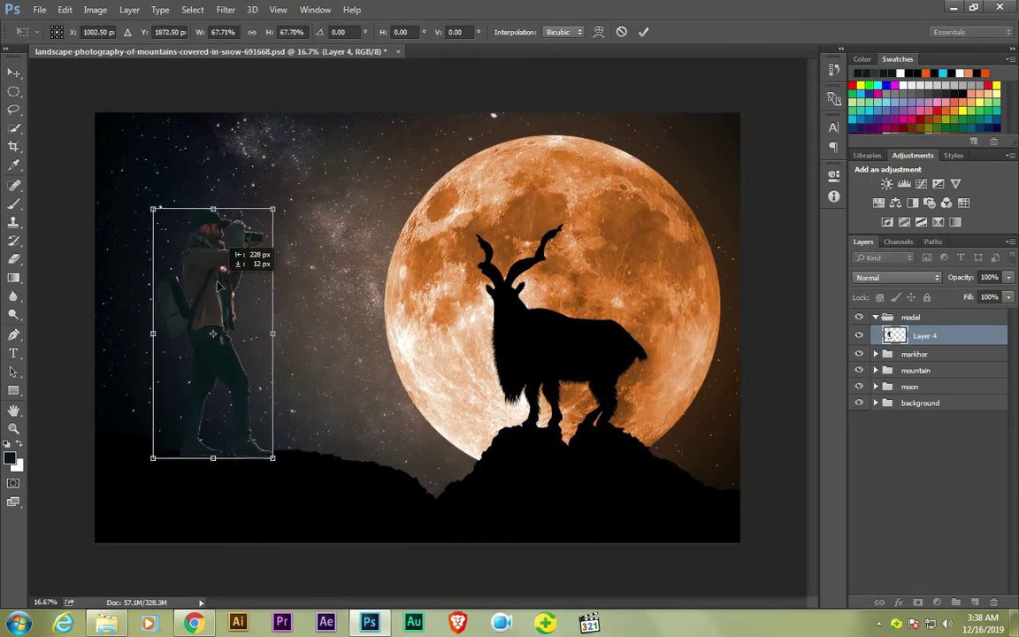
pyautogui.press('Return')
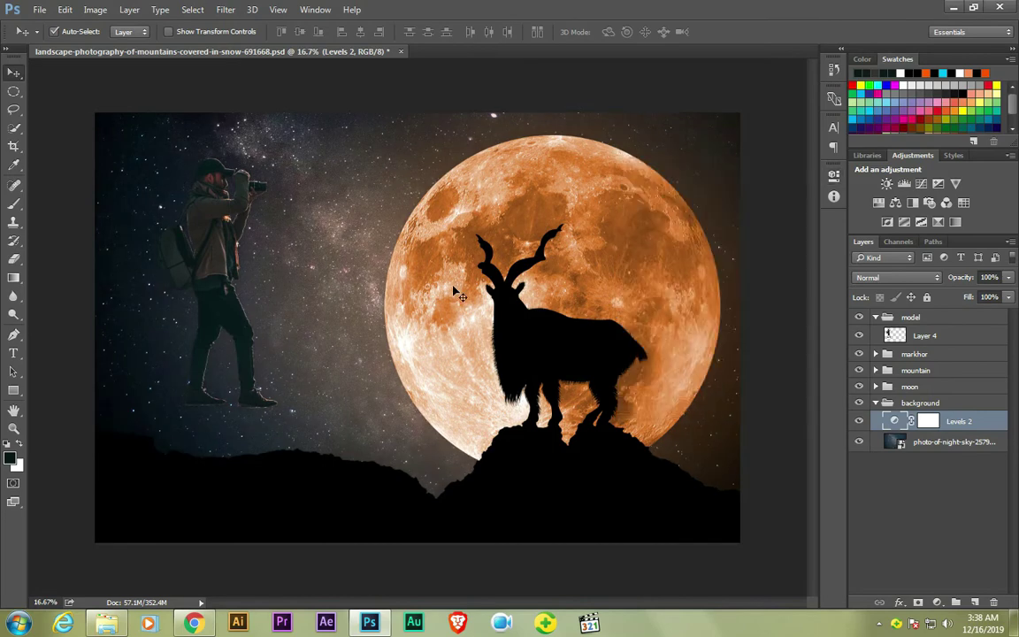
# - Delete a lower-left rectangle from Layer 5, send it below Layer 2, and seat the photographer on it
pyautogui.click(425, 478)
pyautogui.press('m')
pyautogui.moveTo(93, 403); pyautogui.dragTo(434, 566)
pyautogui.press('Delete')
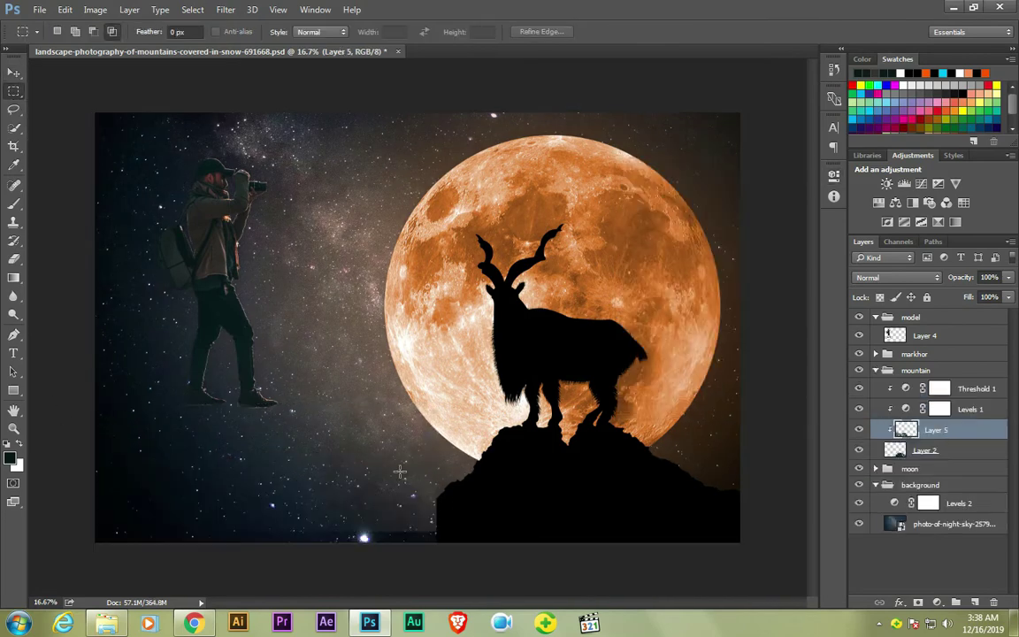
pyautogui.hotkey('ctrl', '[')
pyautogui.press('v')
pyautogui.moveTo(196, 341); pyautogui.dragTo(188, 411)
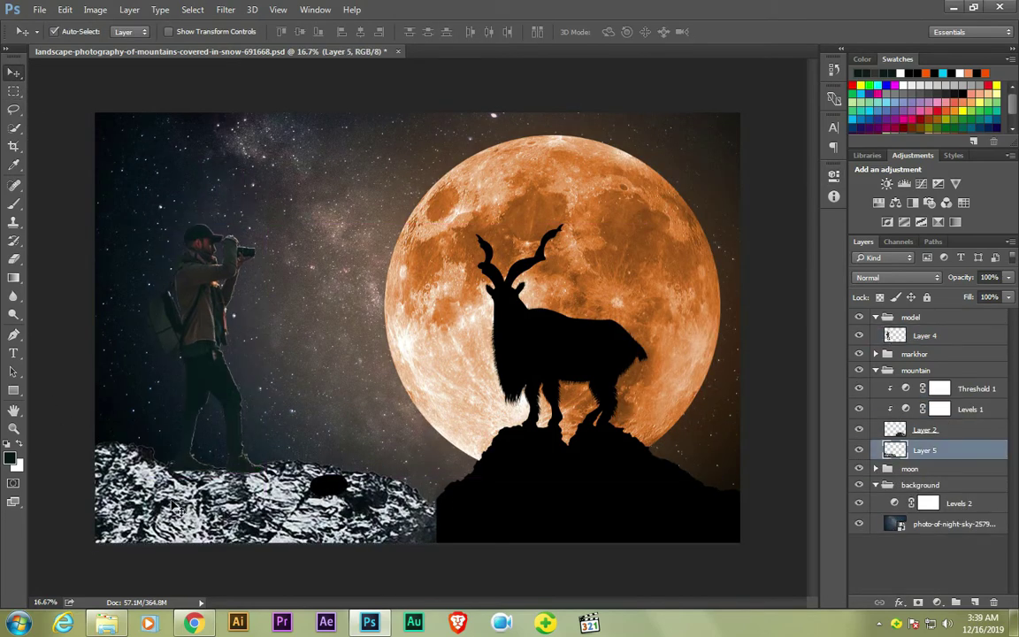
pyautogui.moveTo(176, 509); pyautogui.dragTo(177, 382)
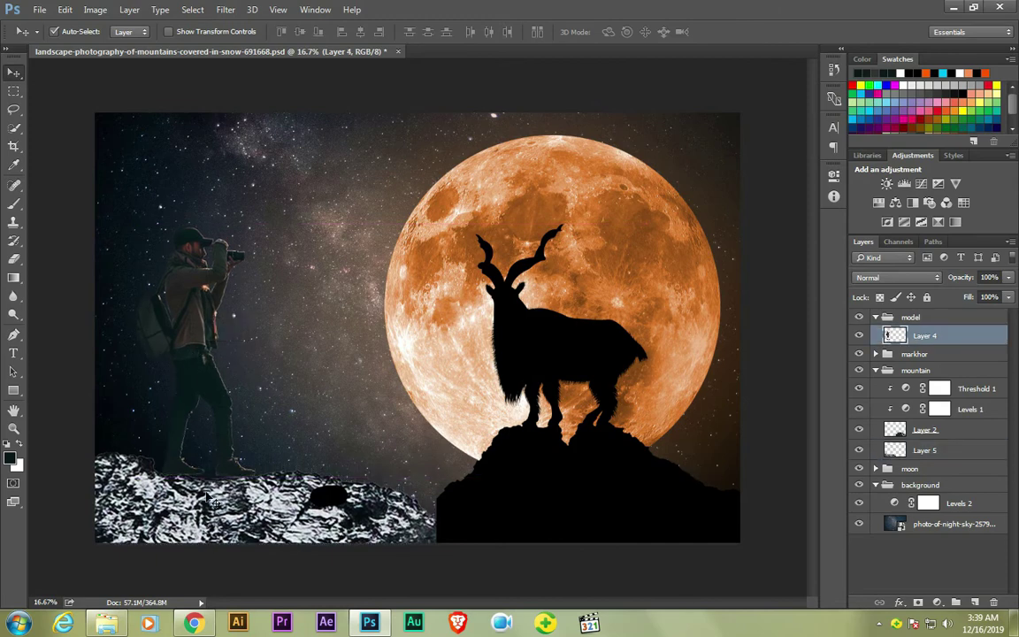
# - Turn off auto-select and convert Layer 2 and Layer 5 into one Smart Object
pyautogui.click(54, 31)
pyautogui.click(924, 450)
pyautogui.keyDown('shift'); pyautogui.click(926, 431); pyautogui.keyUp('shift')
pyautogui.rightClick(926, 439)
pyautogui.click(681, 236)
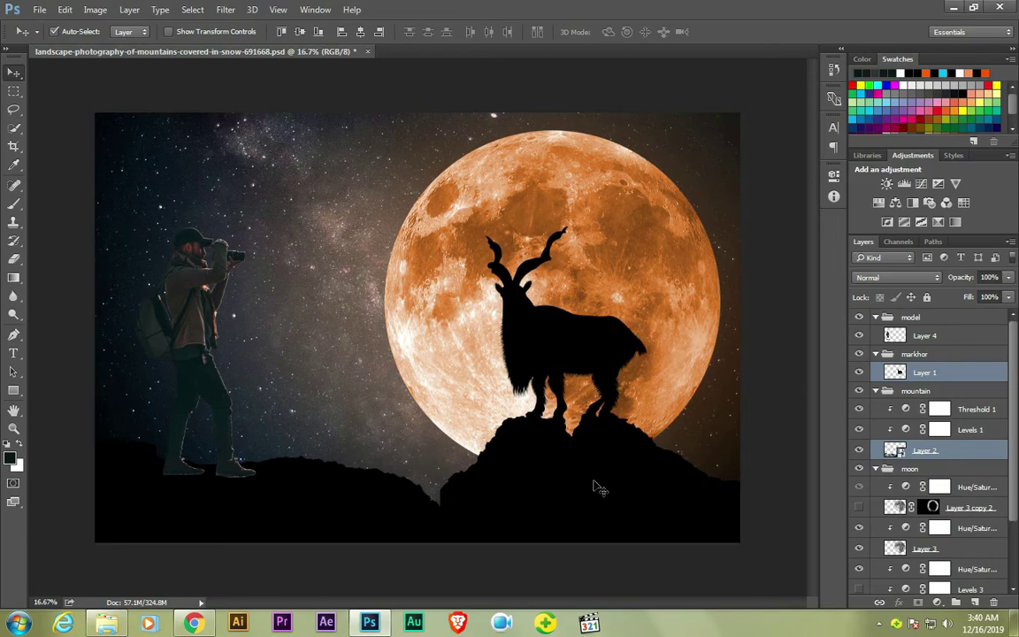
# - Nudge the mountain silhouette and append the Thick Heavy Brushes set
pyautogui.moveTo(599, 486); pyautogui.dragTo(600, 482)
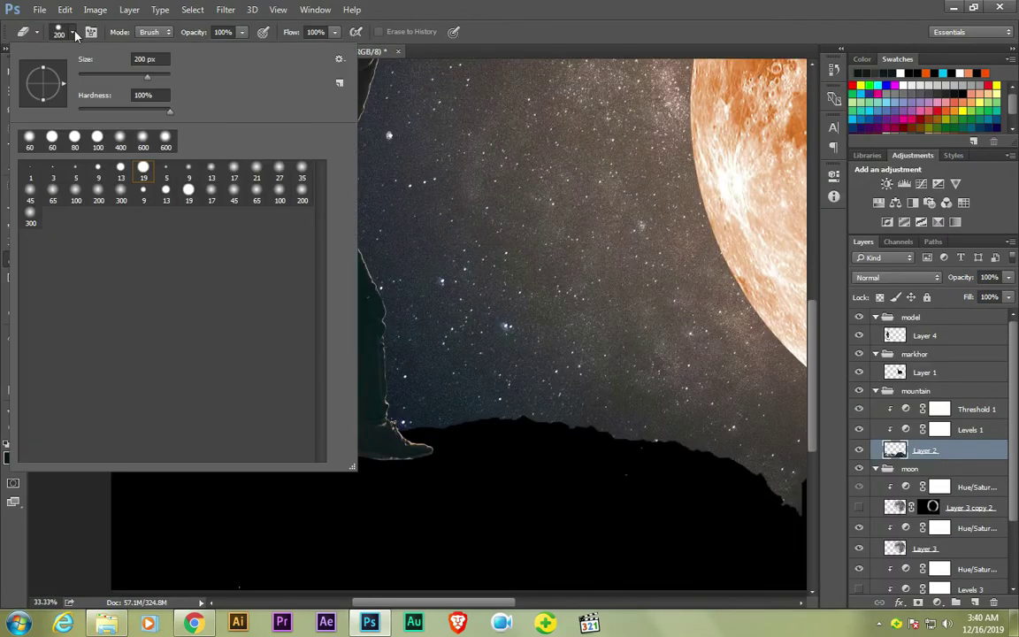
pyautogui.click(339, 59)
pyautogui.click(402, 531)
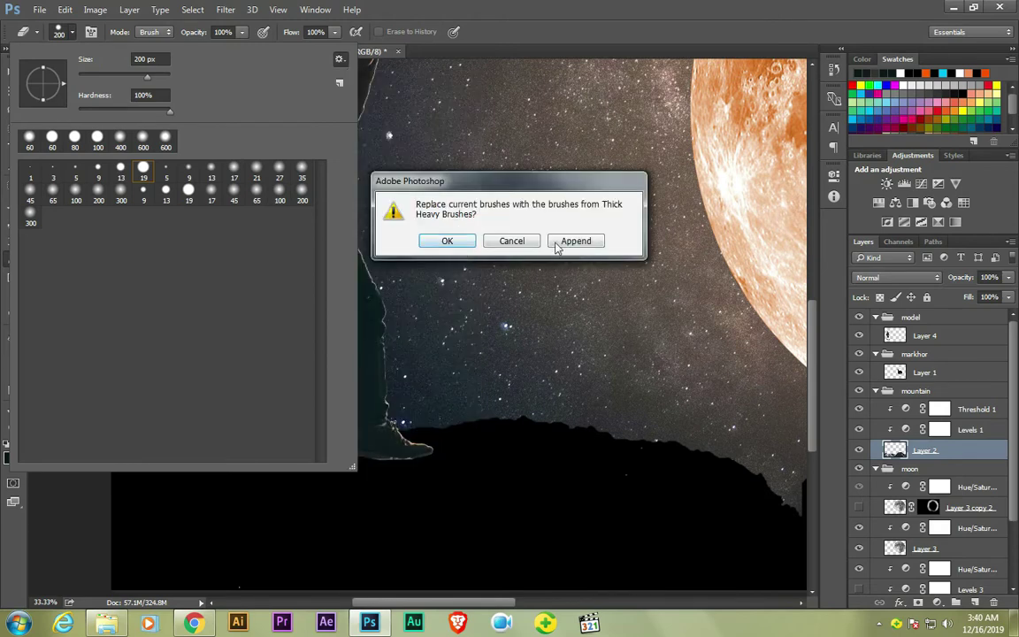
pyautogui.click(573, 241)
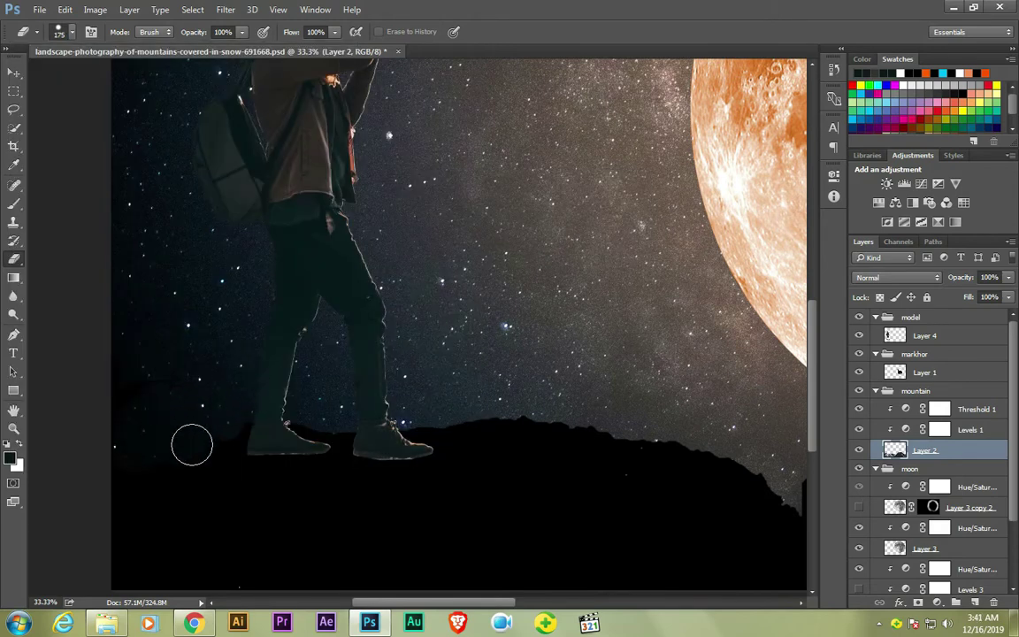
# - Erase the ridge's top edge under the photographer's feet with a size-100 eraser
pyautogui.press('[')
pyautogui.press('[')
pyautogui.press('[')
pyautogui.moveTo(192, 445)
pyautogui.mouseDown()
pyautogui.moveTo(521, 435)
pyautogui.moveTo(276, 444)
pyautogui.mouseUp()
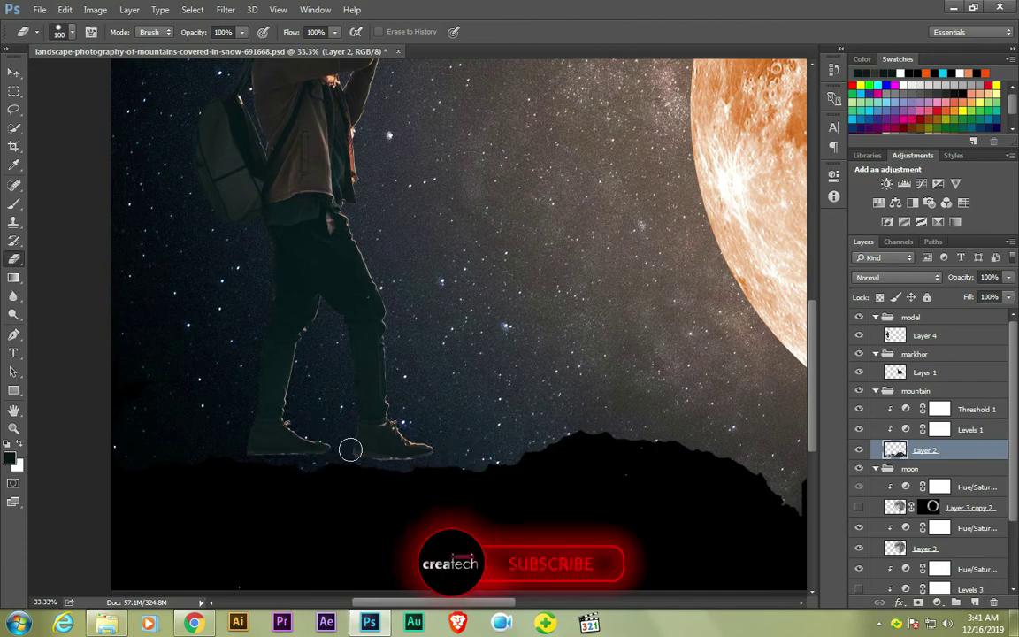
pyautogui.press('v')
pyautogui.hotkey('ctrl', '-')
# - Select Layer 4, try a clipped Levels adjustment on it, then delete it
pyautogui.click(878, 356)
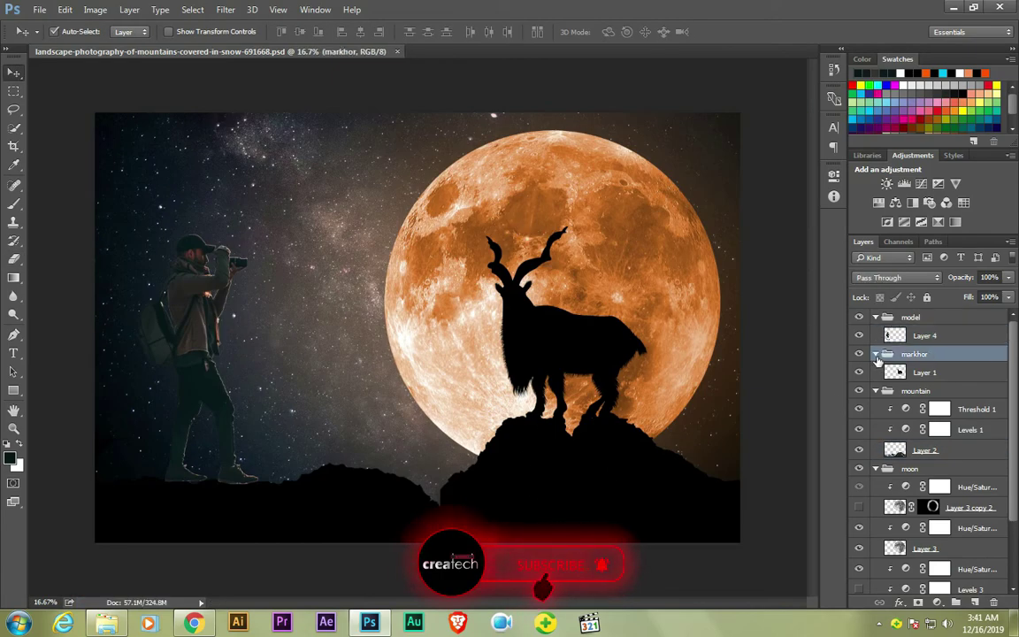
pyautogui.keyDown('ctrl'); pyautogui.click(876, 354); pyautogui.keyUp('ctrl')
pyautogui.keyDown('shift'); pyautogui.click(920, 403); pyautogui.keyUp('shift')
pyautogui.click(924, 335)
pyautogui.hotkey('ctrl', '+')
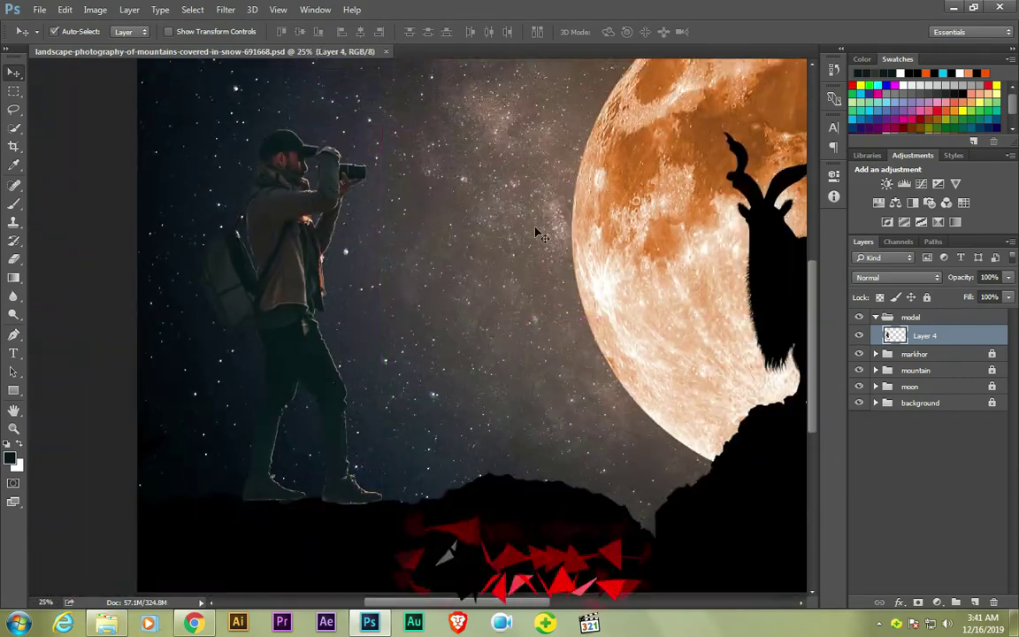
pyautogui.click(937, 602)
pyautogui.click(929, 366)
pyautogui.hotkey('ctrl', 'alt', 'g')
pyautogui.moveTo(723, 309); pyautogui.dragTo(730, 313)
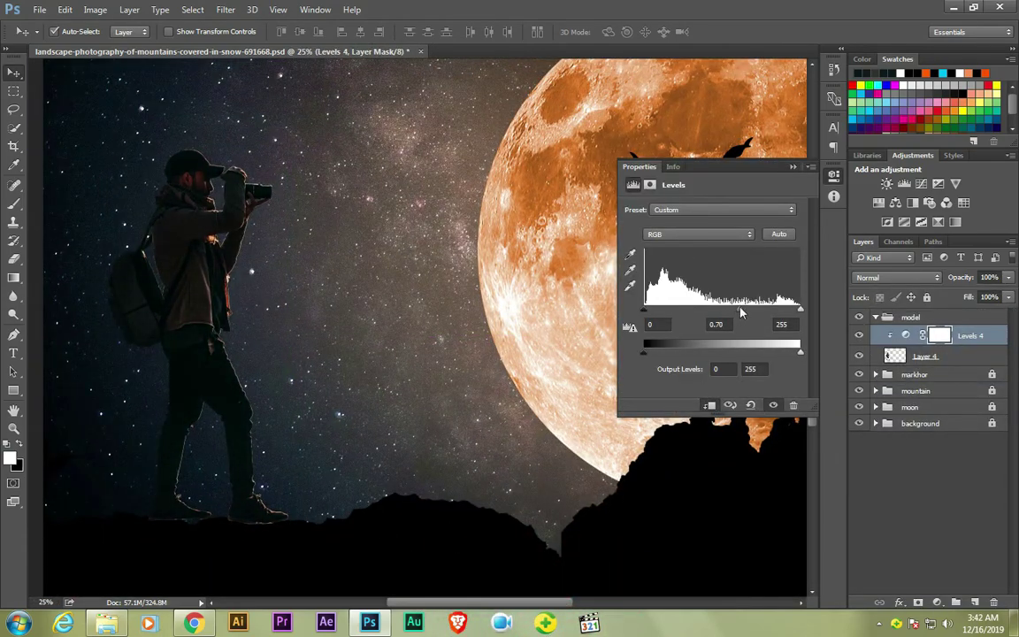
pyautogui.click(794, 405)
# - Try a clipped Hue/Saturation hue shift on the photographer, then discard it
pyautogui.click(937, 602)
pyautogui.click(929, 432)
pyautogui.moveTo(712, 261); pyautogui.dragTo(784, 262)
pyautogui.hotkey('ctrl', 'alt', 'g')
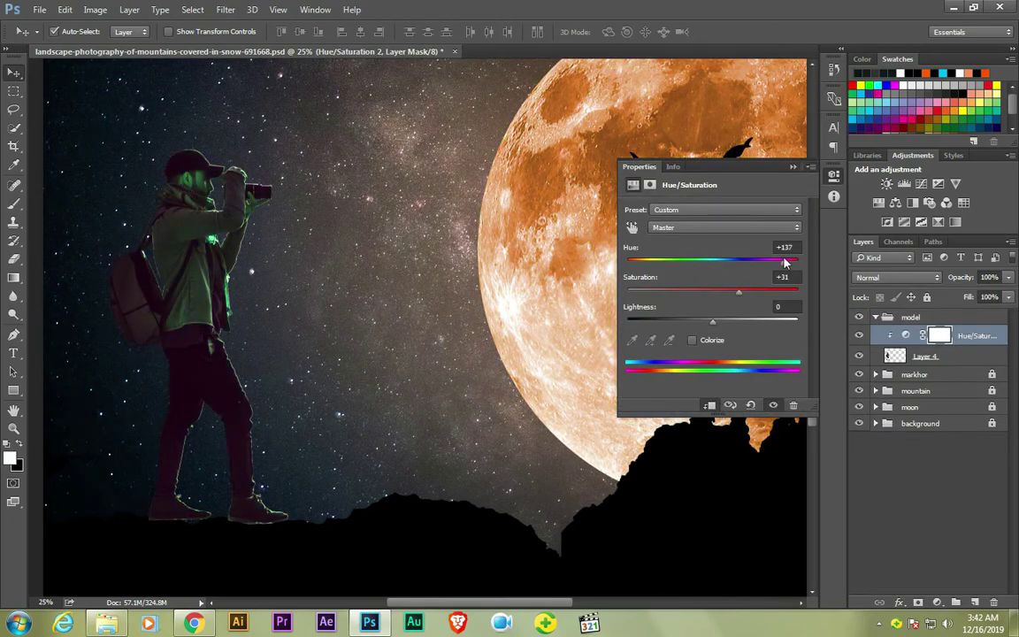
pyautogui.click(793, 168)
# - Darken the photographer with a lowered-output-white Levels layer and a clipped Curves layer
pyautogui.click(937, 602)
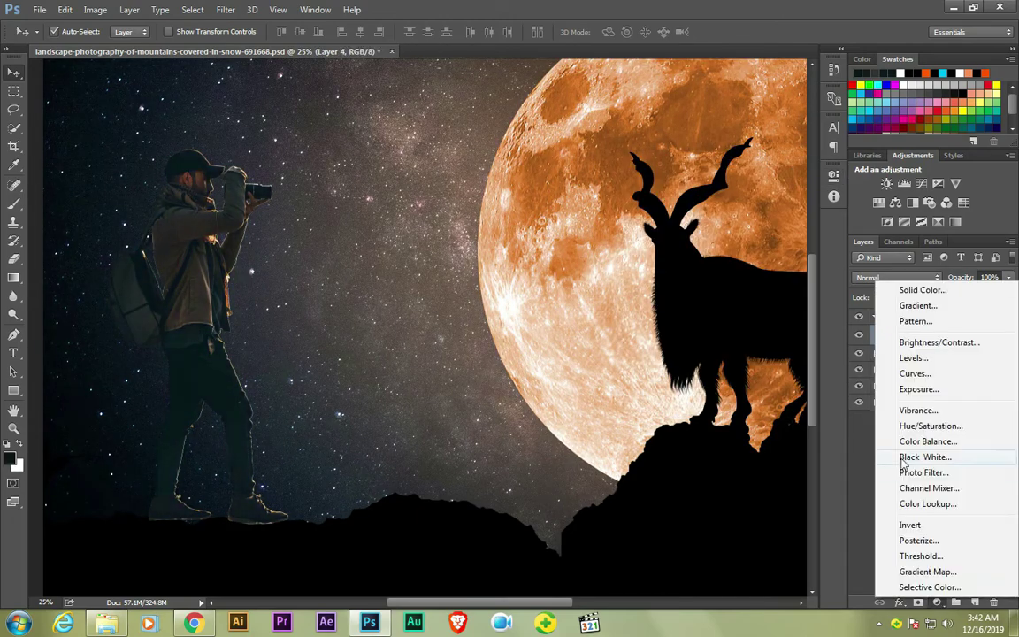
pyautogui.click(914, 357)
pyautogui.moveTo(799, 353); pyautogui.dragTo(734, 353)
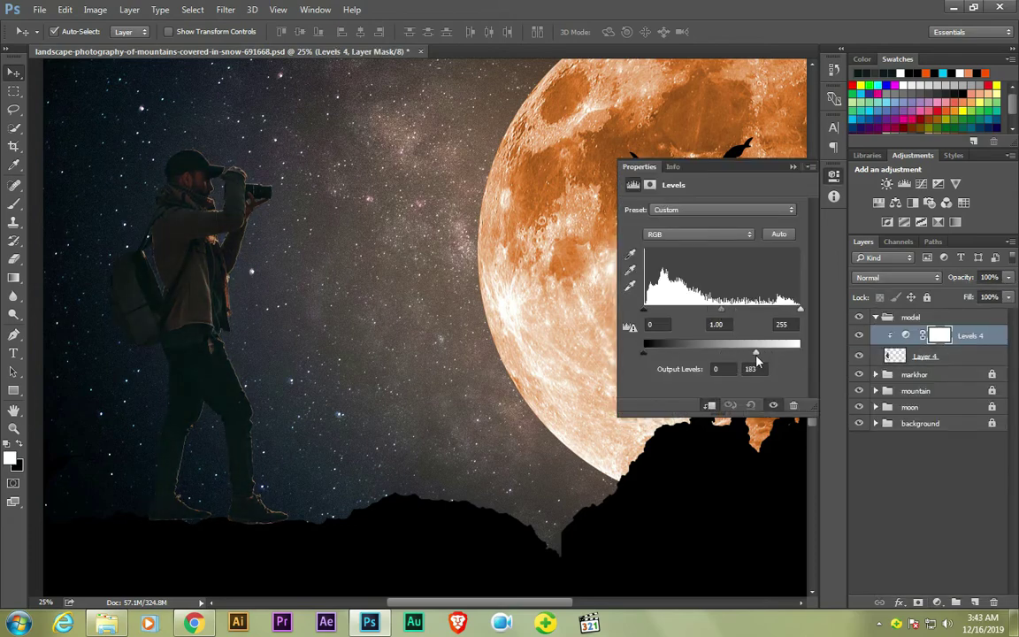
pyautogui.click(792, 167)
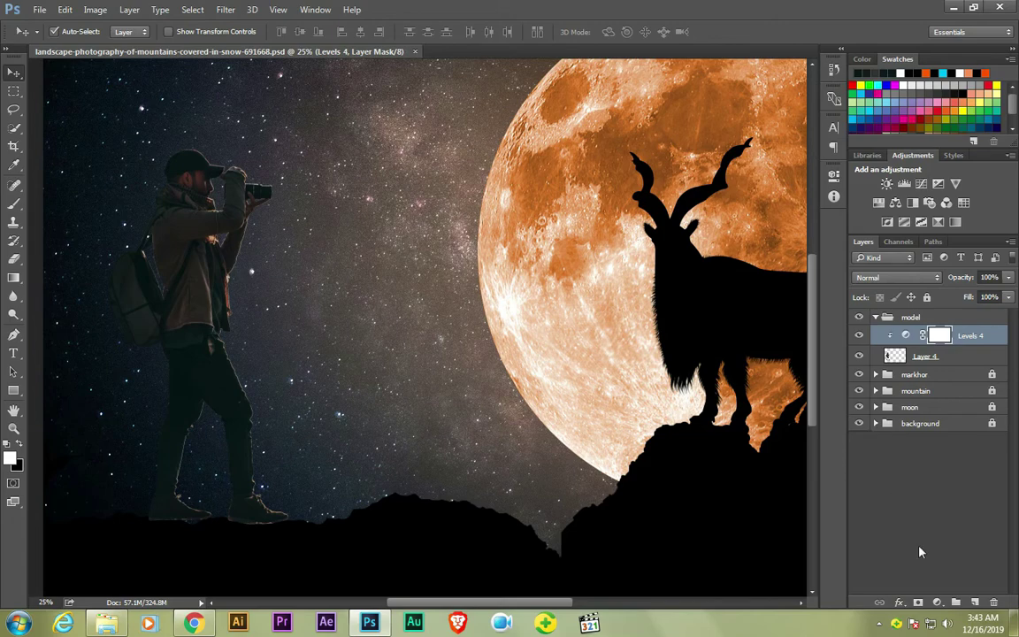
pyautogui.click(937, 602)
pyautogui.click(914, 378)
pyautogui.moveTo(727, 314); pyautogui.dragTo(741, 318)
pyautogui.hotkey('ctrl', 'alt', 'g')
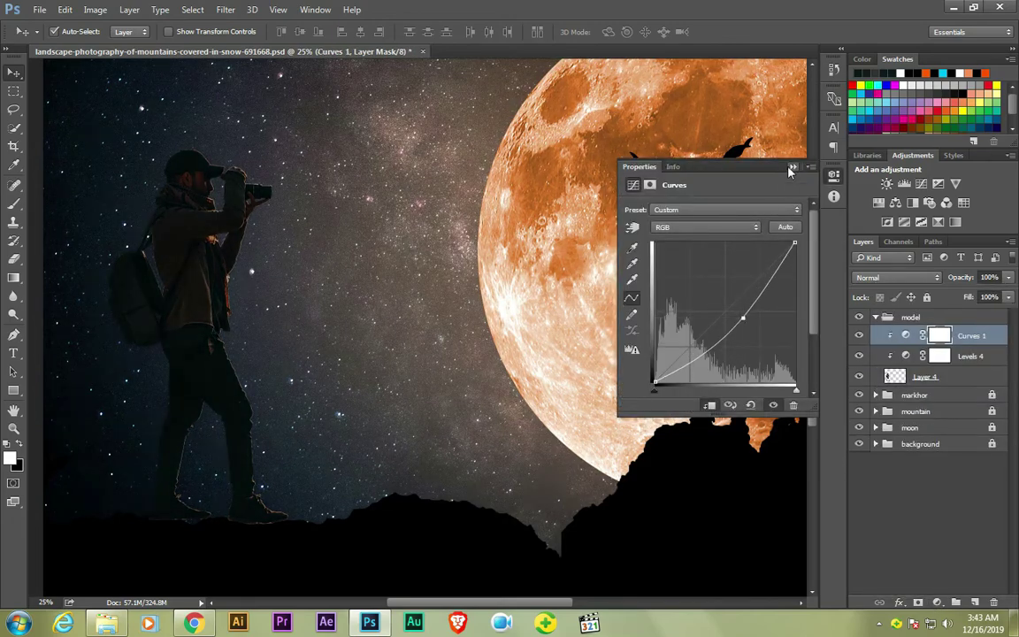
# - Fill the Curves 1 mask with black and set up a smaller brush zoomed on the photographer
pyautogui.click(792, 167)
pyautogui.hotkey('ctrl', 'i')
pyautogui.press('b')
pyautogui.rightClick(412, 182)
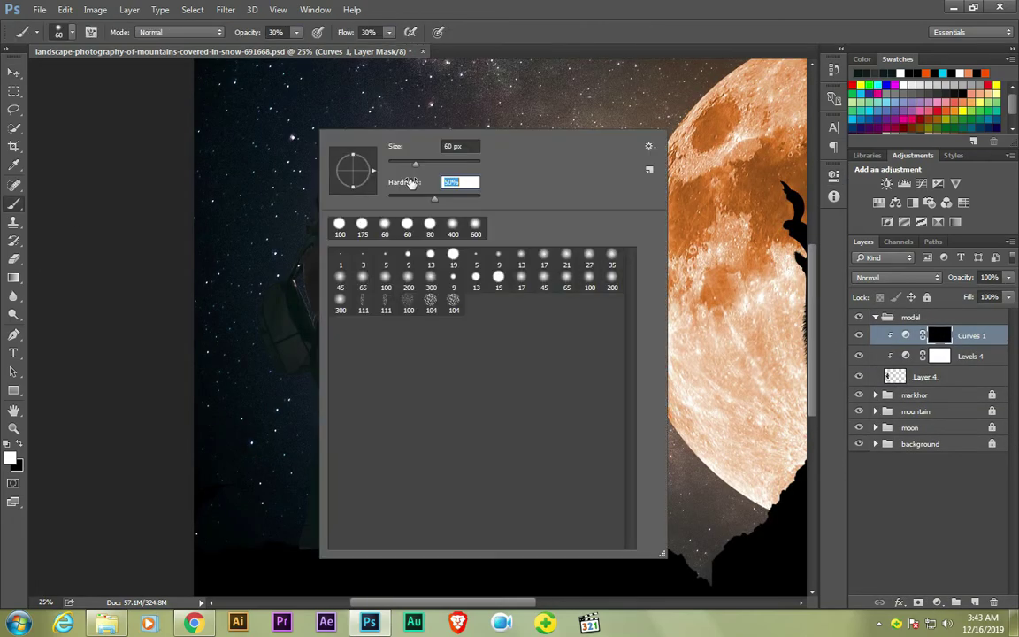
pyautogui.press('Escape')
pyautogui.scroll(4, 372, 443)
pyautogui.press('[')
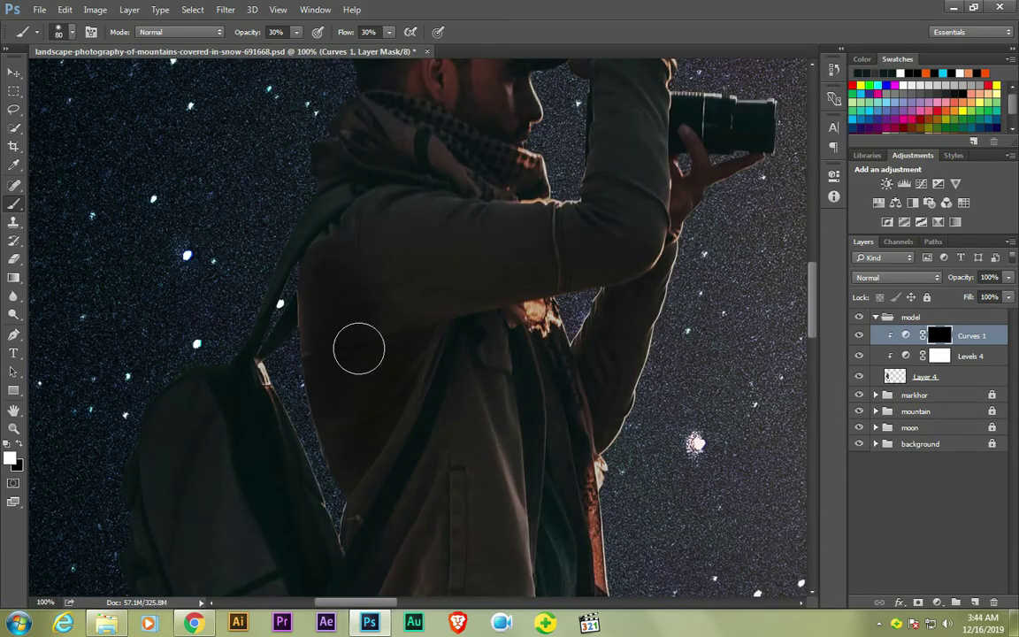
pyautogui.scroll(-3, 389, 301)
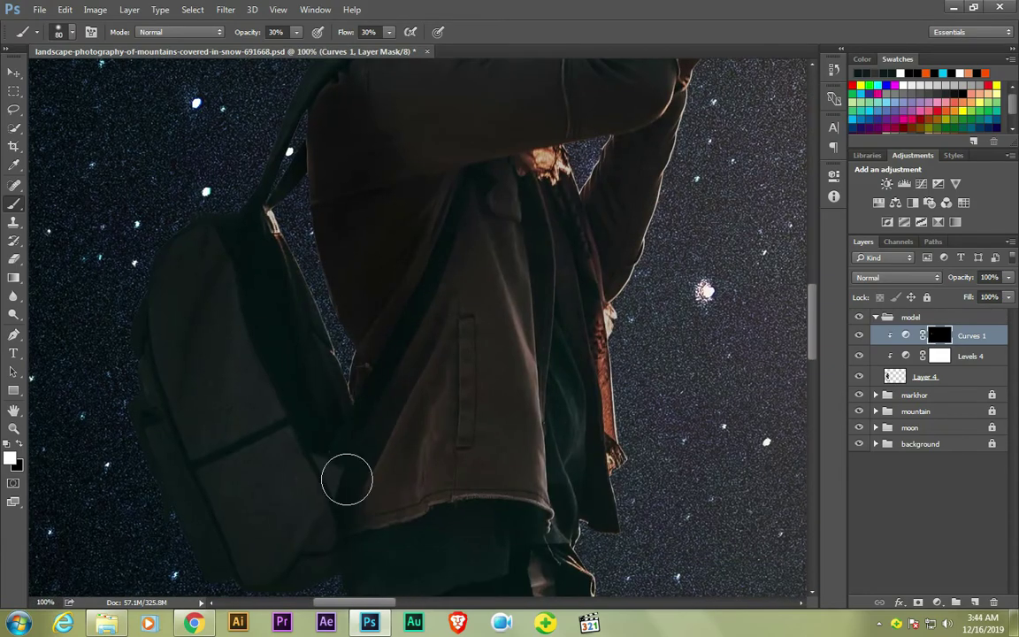
pyautogui.scroll(3, 385, 501)
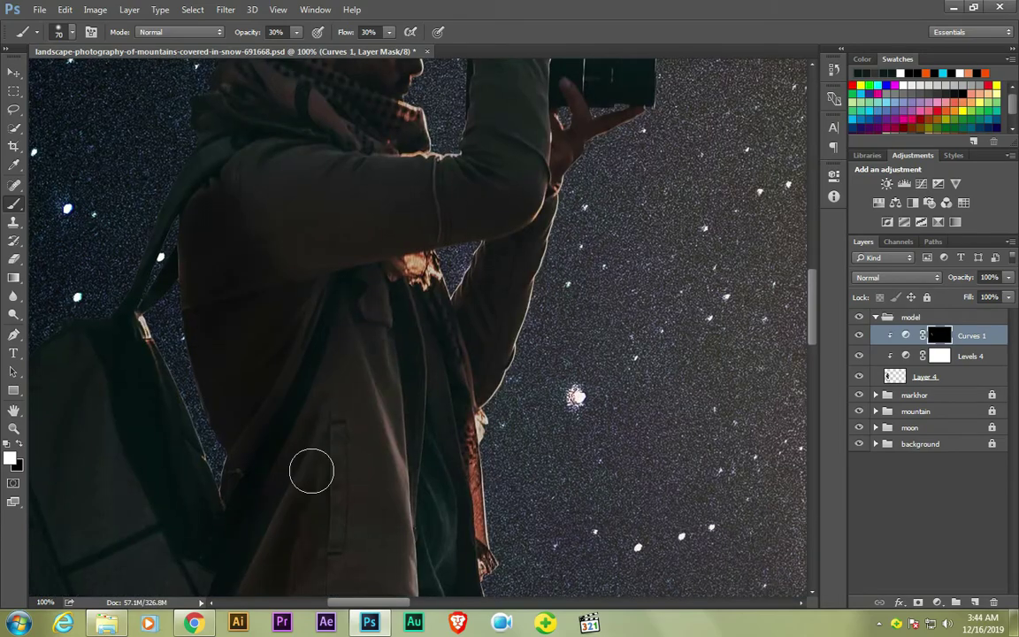
pyautogui.scroll(3, 405, 346)
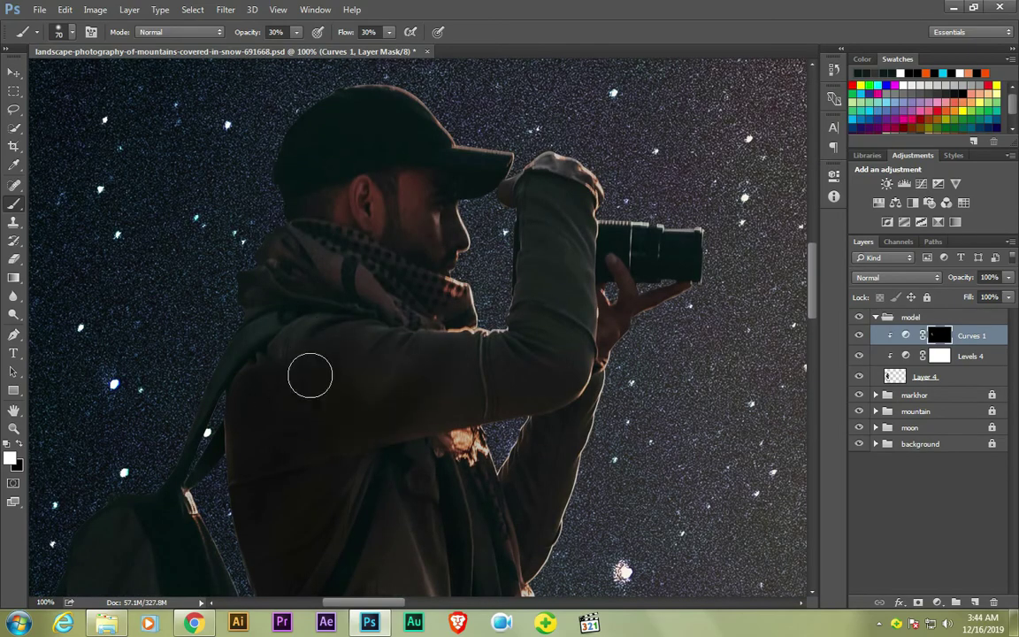
pyautogui.hotkey('ctrl', '-')
# - Reset the Curves mask to white, compare the effect, and readjust the curve
pyautogui.hotkey('ctrl', 'i')
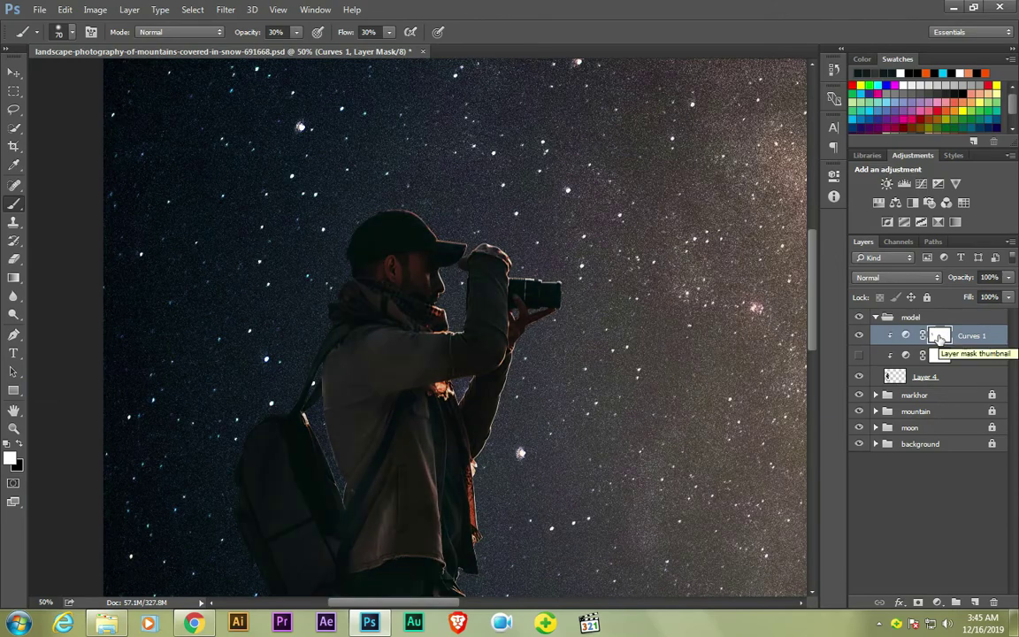
pyautogui.click(859, 335)
pyautogui.hotkey('ctrl', '-')
pyautogui.click(859, 335)
pyautogui.doubleClick(905, 336)
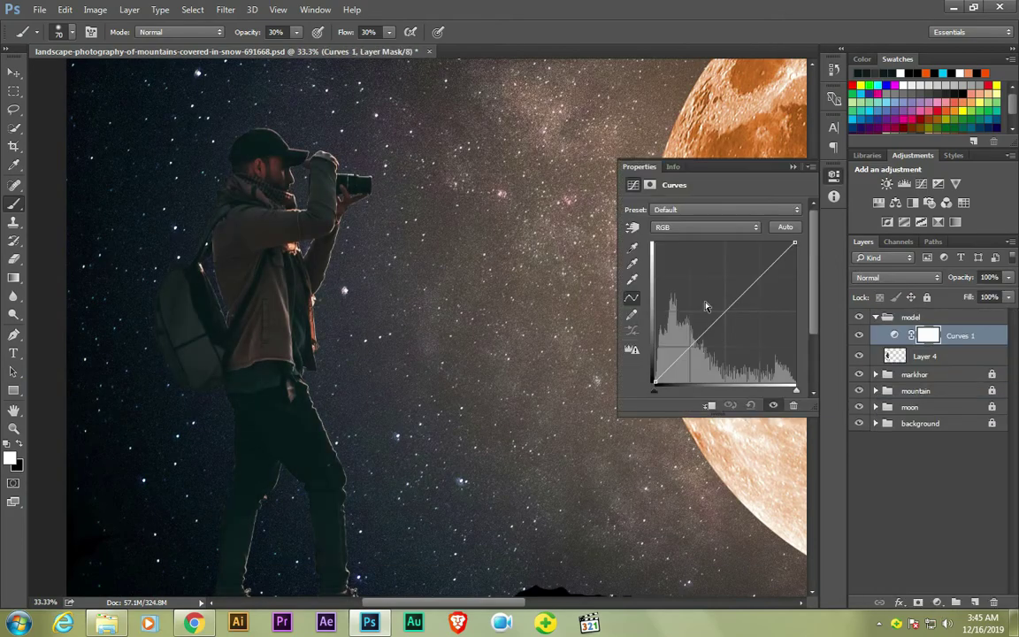
pyautogui.moveTo(740, 297)
pyautogui.mouseDown()
pyautogui.moveTo(740, 316)
pyautogui.moveTo(753, 298)
pyautogui.moveTo(746, 317)
pyautogui.moveTo(728, 322)
pyautogui.moveTo(737, 319)
pyautogui.mouseUp()
pyautogui.scroll(3, 514, 339)
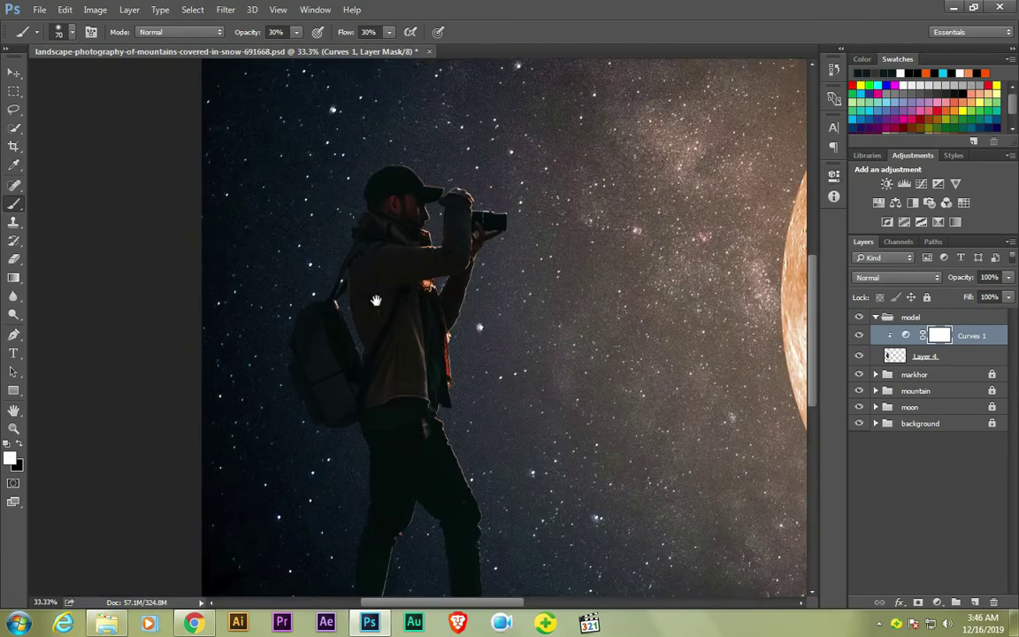
# - Refill the Curves mask with black and work over the photographer's body with the 30% brush
pyautogui.hotkey('ctrl', 'i')
pyautogui.press('[')
pyautogui.press(']')
pyautogui.press(']')
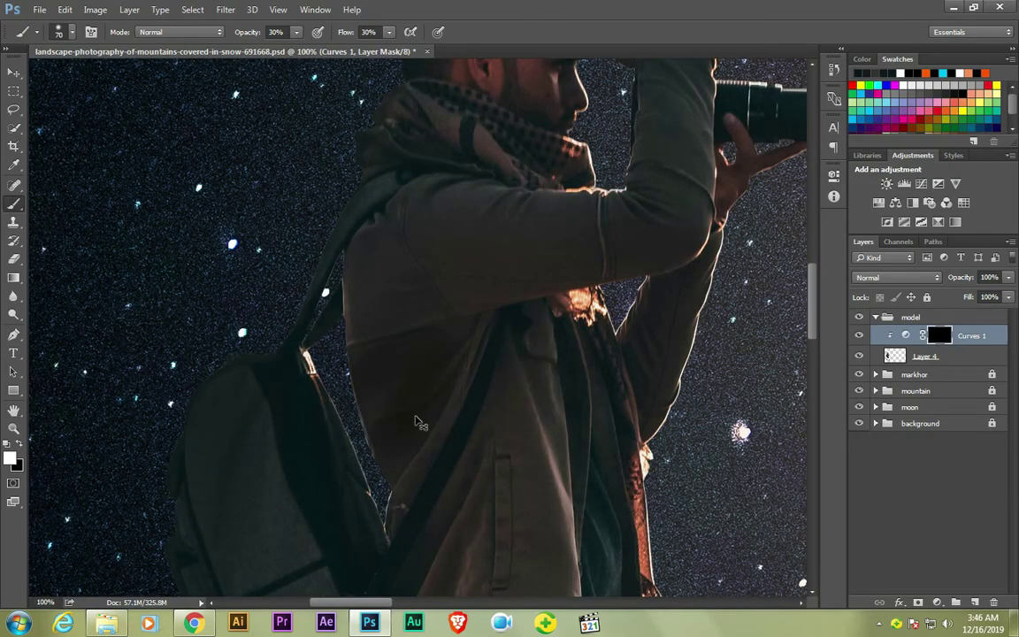
pyautogui.scroll(-1, 416, 416)
pyautogui.scroll(-2, 399, 198)
pyautogui.scroll(3, 462, 328)
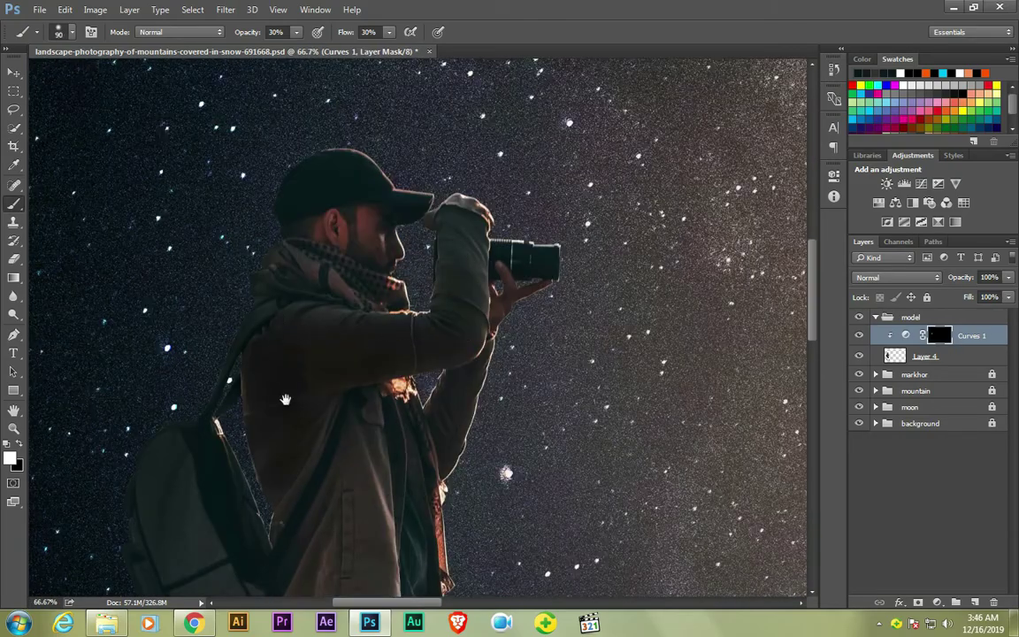
pyautogui.scroll(-3, 462, 328)
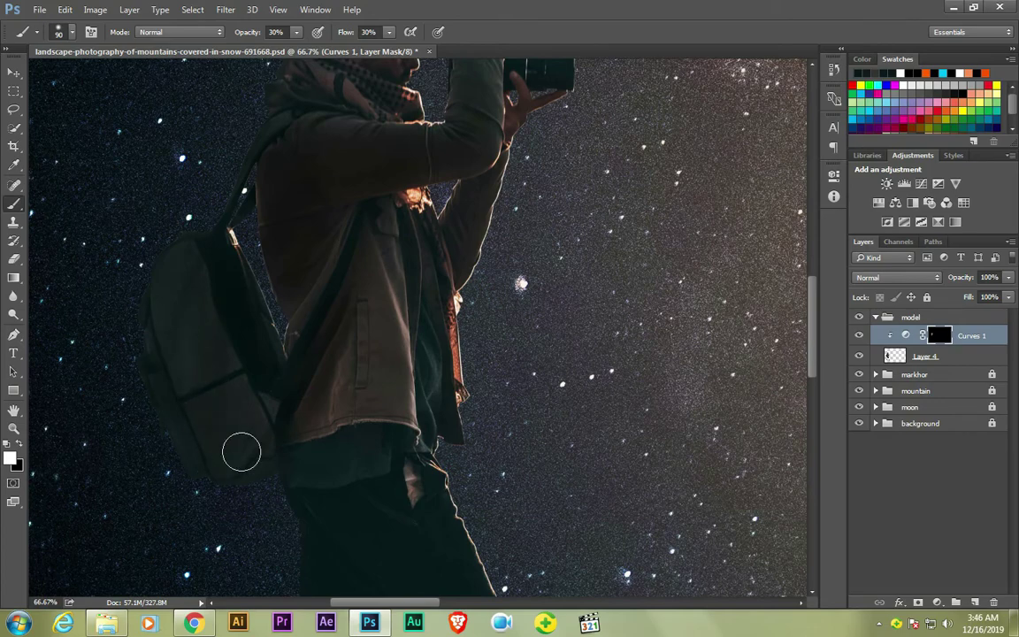
pyautogui.scroll(-2, 221, 363)
pyautogui.scroll(-2, 283, 345)
pyautogui.scroll(-2, 257, 407)
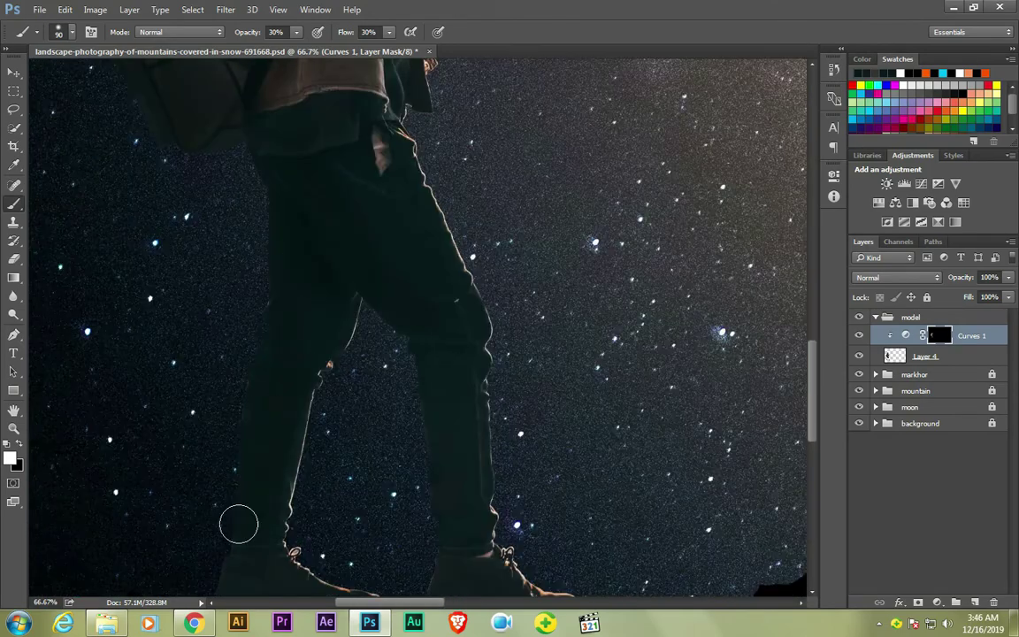
pyautogui.scroll(-3, 531, 447)
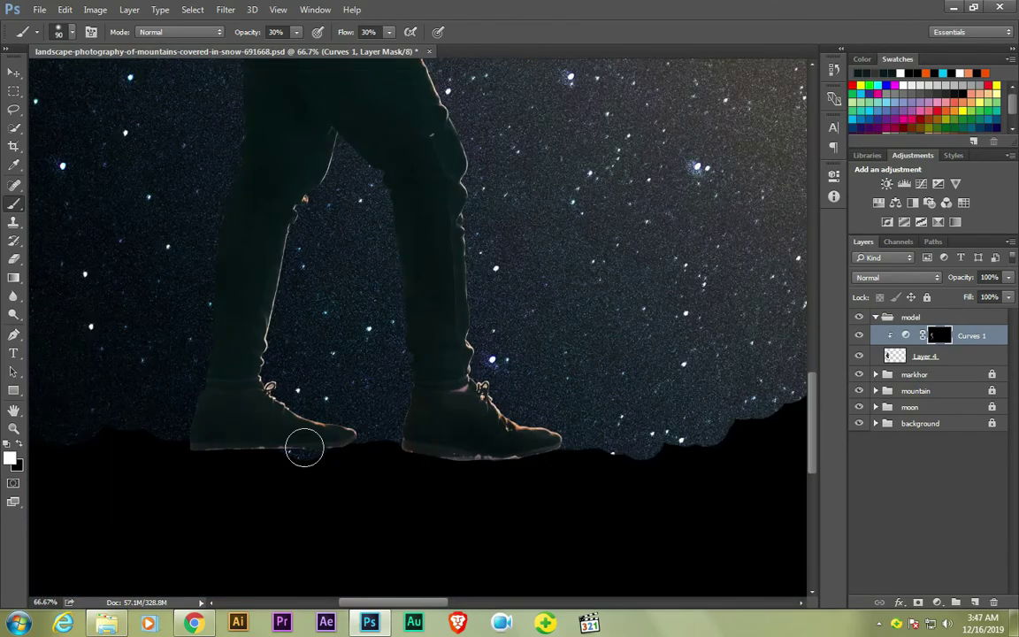
pyautogui.scroll(2, 318, 460)
pyautogui.scroll(3, 352, 506)
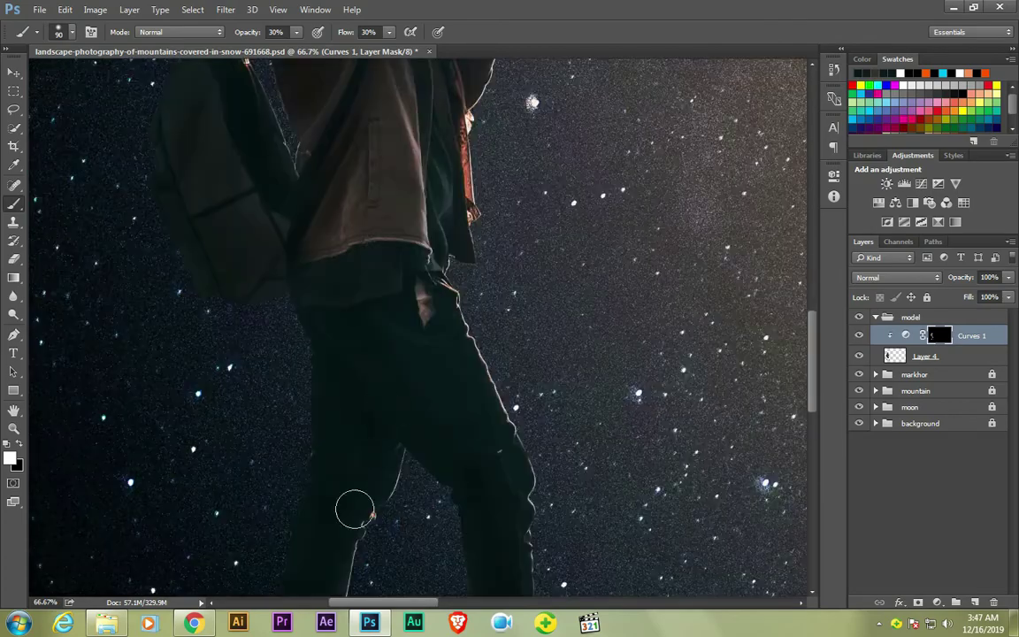
pyautogui.scroll(3, 399, 443)
pyautogui.hotkey('ctrl', '0')
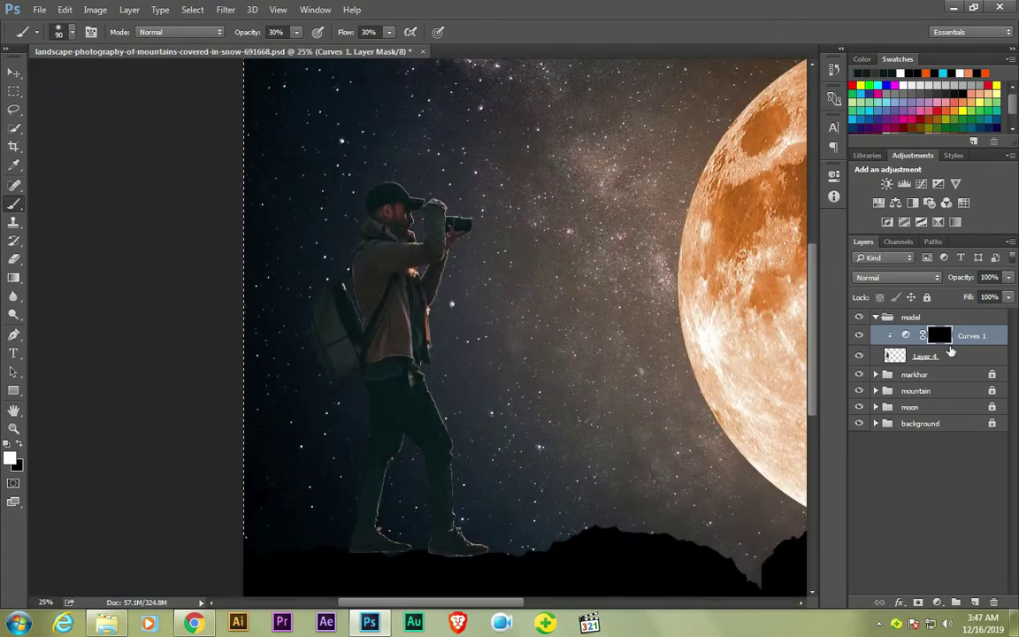
# - Delete the old Curves adjustment and add a fresh Curves 1 to the photographer
pyautogui.press('Delete')
pyautogui.press('Return')
pyautogui.click(921, 183)
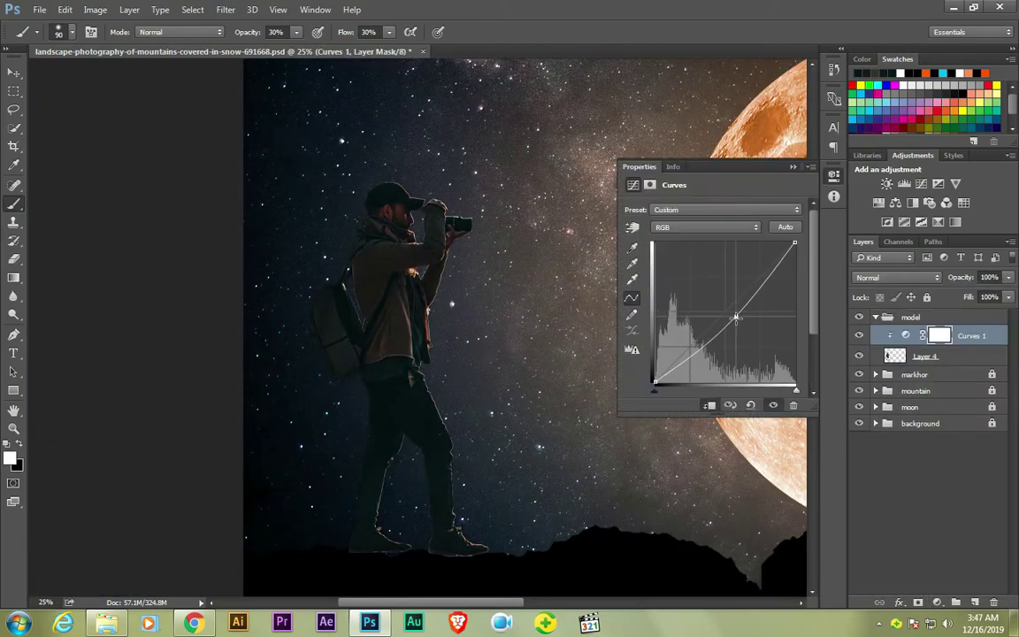
pyautogui.click(788, 172)
# - Add a clipped Exposure adjustment lowering exposure and raising gamma, then hide it
pyautogui.click(938, 602)
pyautogui.click(853, 389)
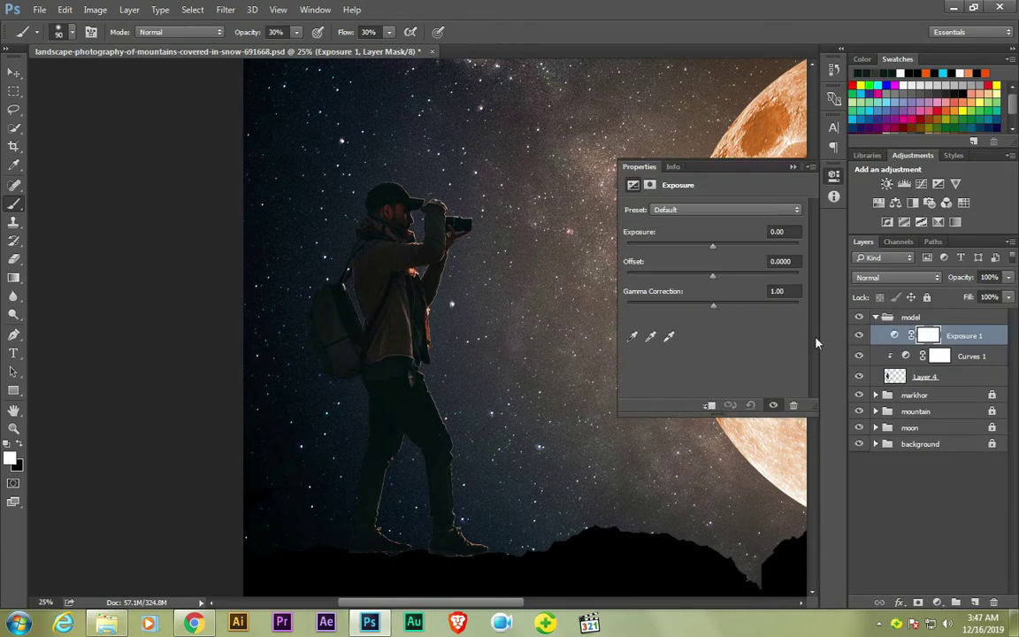
pyautogui.moveTo(686, 305); pyautogui.dragTo(705, 312)
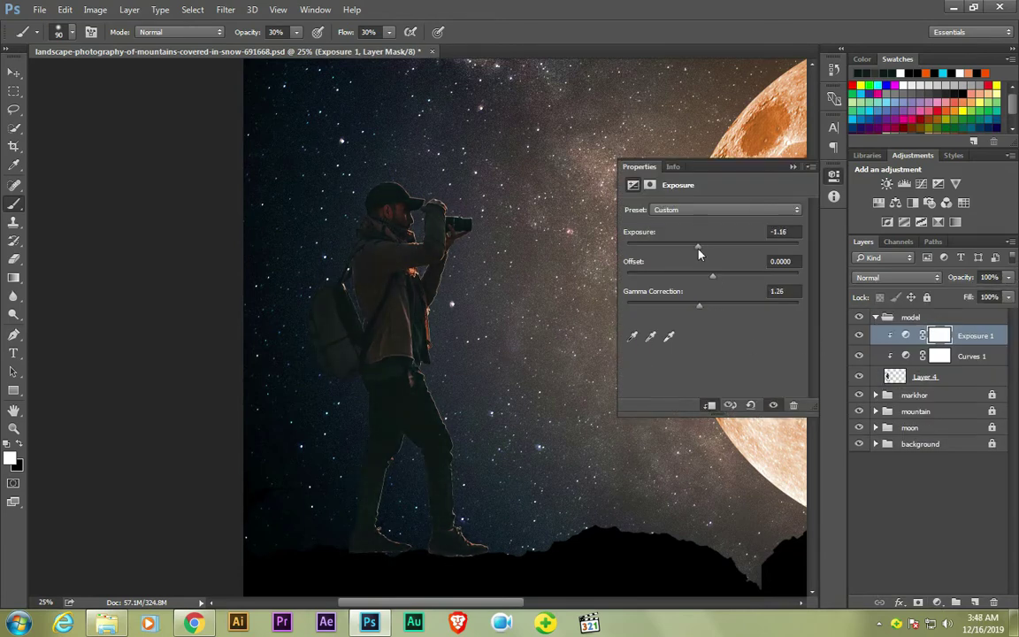
pyautogui.click(857, 337)
pyautogui.click(858, 336)
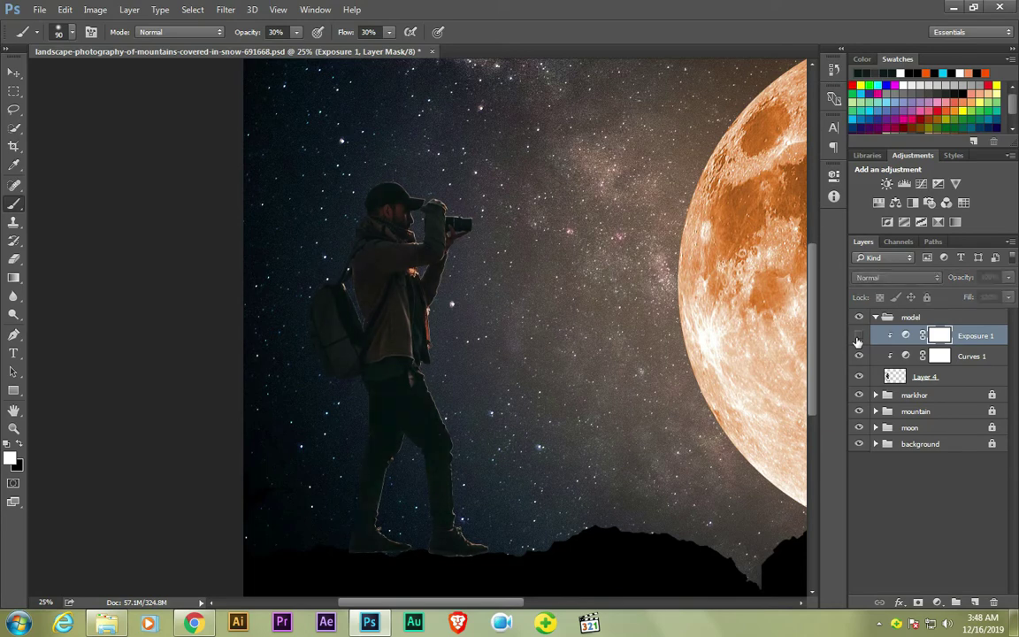
pyautogui.click(937, 601)
# - Add Brightness/Contrast at brightness 78, contrast 37, and delete Exposure 1
pyautogui.click(938, 347)
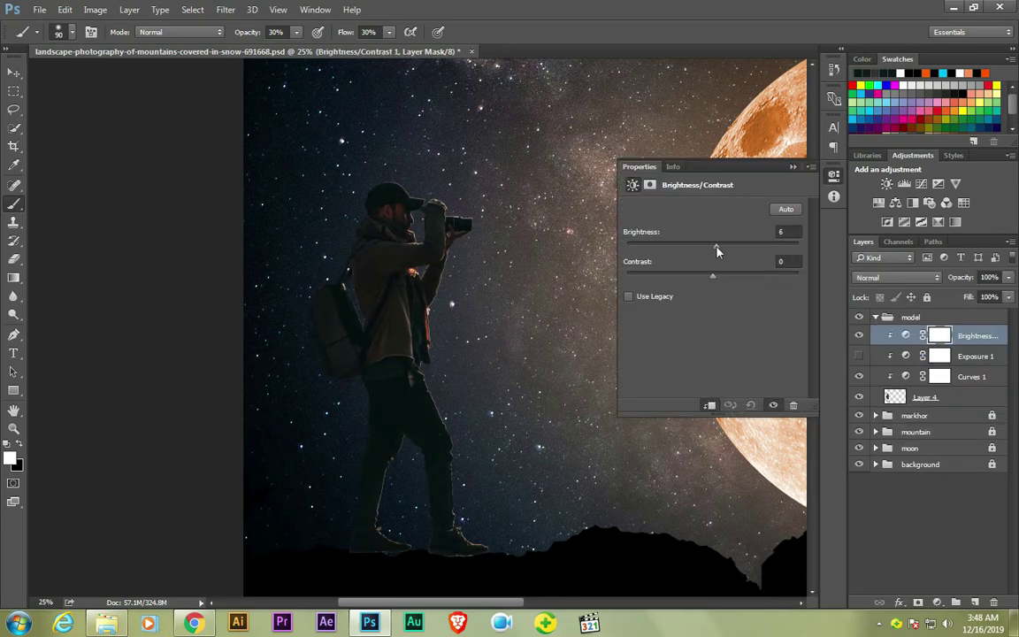
pyautogui.moveTo(713, 244); pyautogui.dragTo(749, 245)
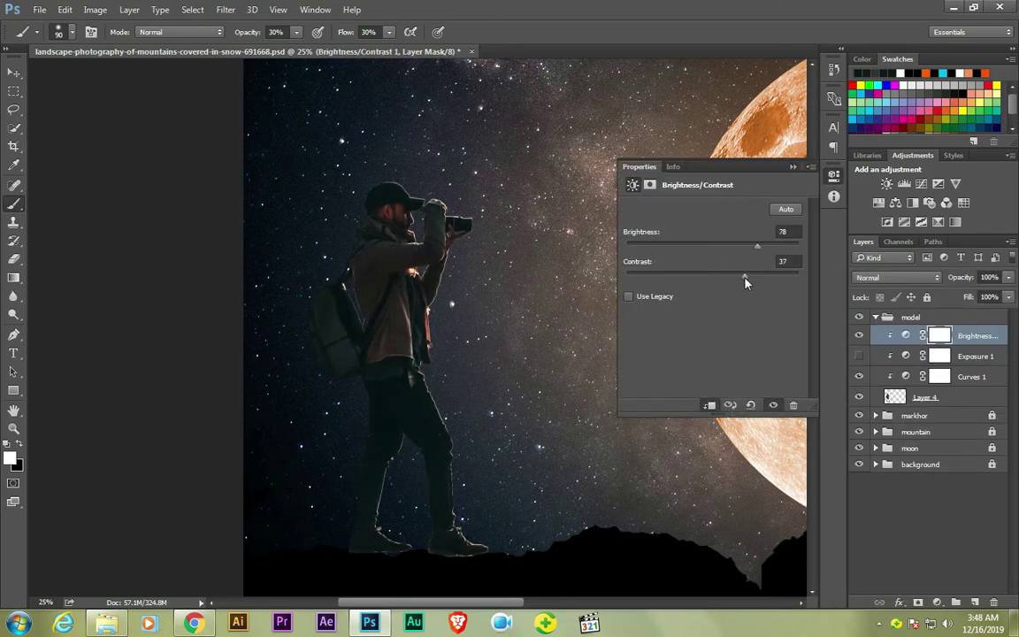
pyautogui.click(793, 166)
pyautogui.moveTo(973, 356); pyautogui.dragTo(993, 602)
# - Toggle the Brightness/Contrast and Curves layers off and back on to compare the photographer
pyautogui.click(858, 336)
pyautogui.click(925, 375)
pyautogui.hotkey('ctrl', '+')
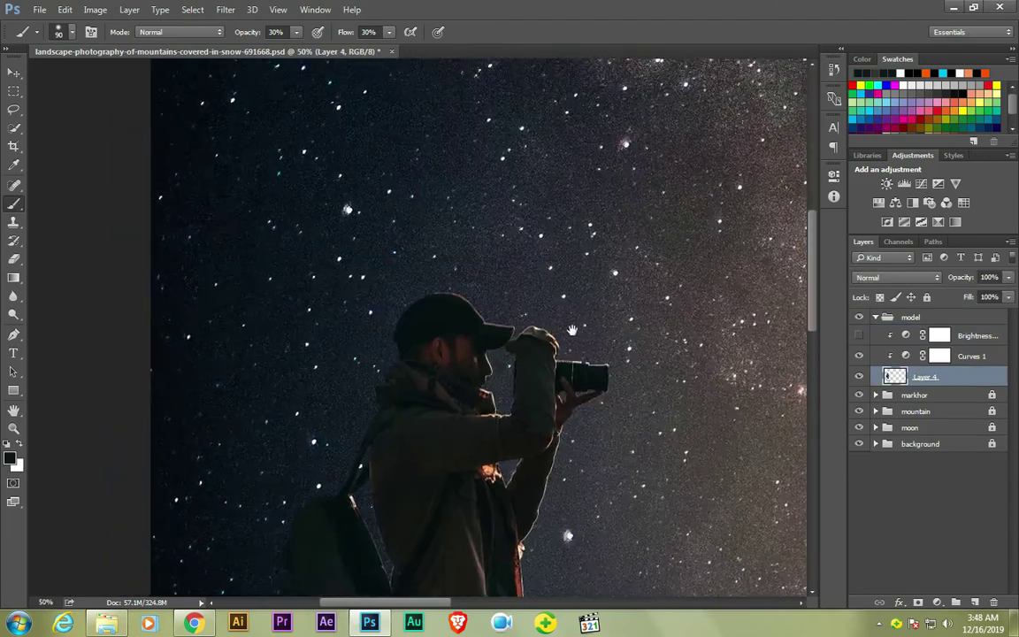
pyautogui.click(859, 355)
pyautogui.click(20, 314)
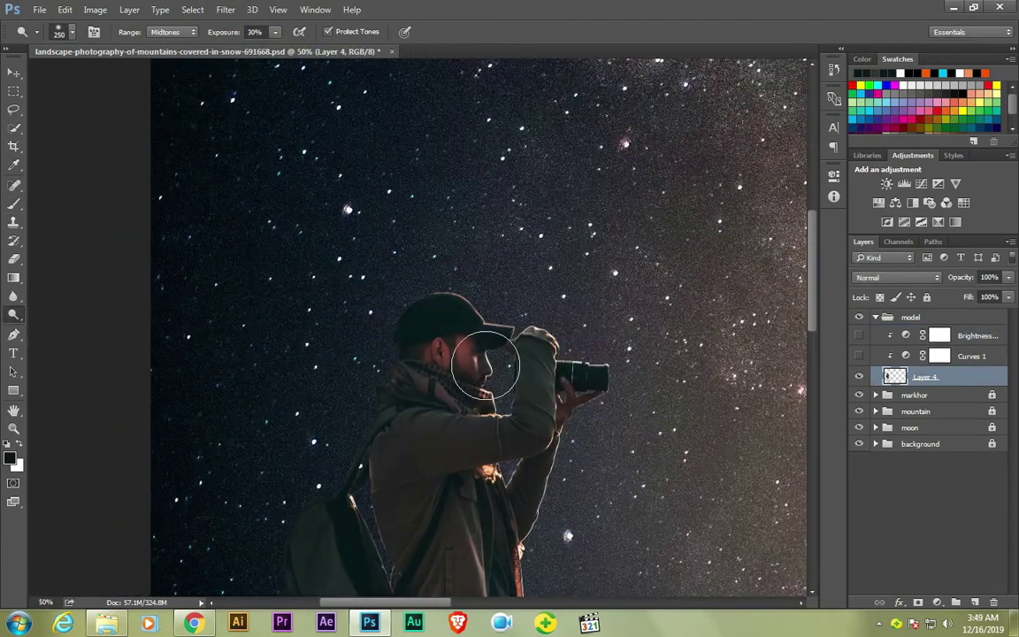
pyautogui.moveTo(482, 369); pyautogui.dragTo(459, 320)
pyautogui.click(14, 73)
pyautogui.hotkey('ctrl', '-')
pyautogui.hotkey('ctrl', '-')
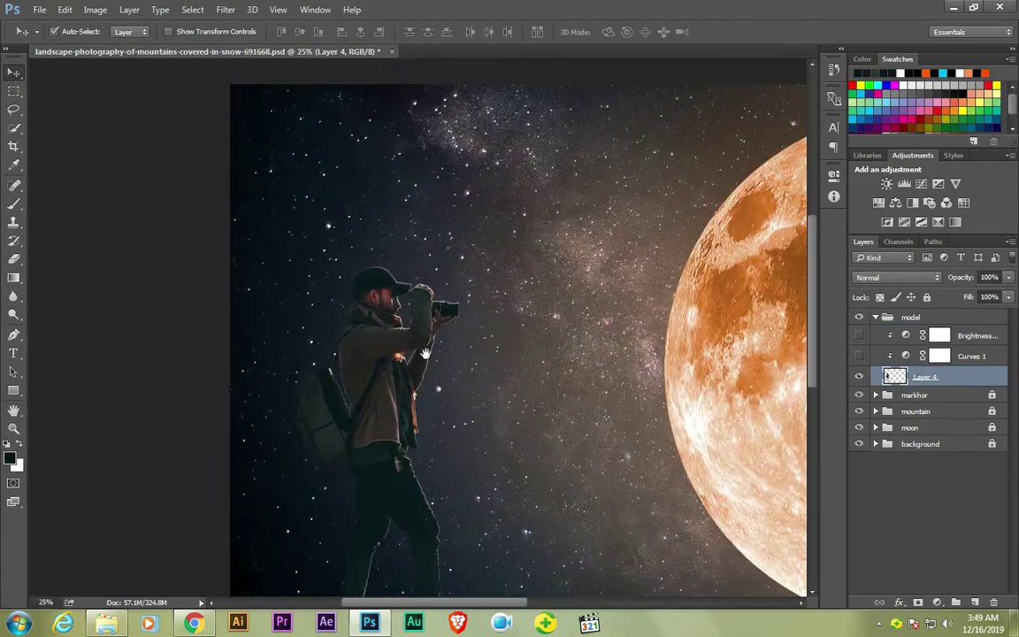
pyautogui.click(858, 355)
pyautogui.click(858, 335)
# - Invert the Brightness/Contrast mask to black and zoom in on the photographer's head
pyautogui.click(939, 336)
pyautogui.hotkey('ctrl', 'i')
pyautogui.scroll(1, 477, 327)
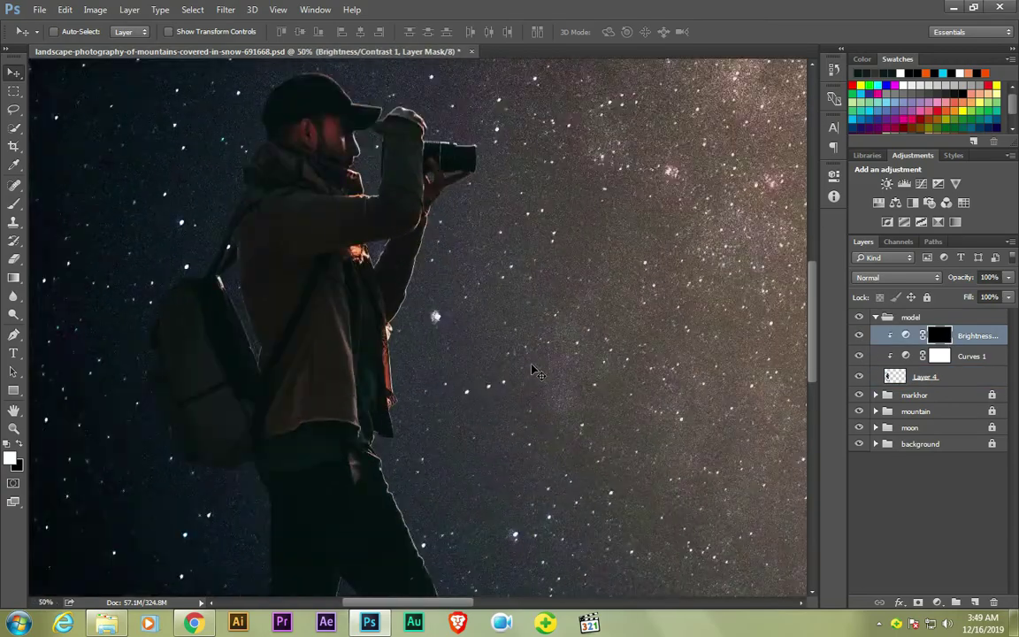
pyautogui.scroll(1, 495, 318)
pyautogui.scroll(1, 531, 310)
pyautogui.moveTo(560, 308); pyautogui.dragTo(567, 469)
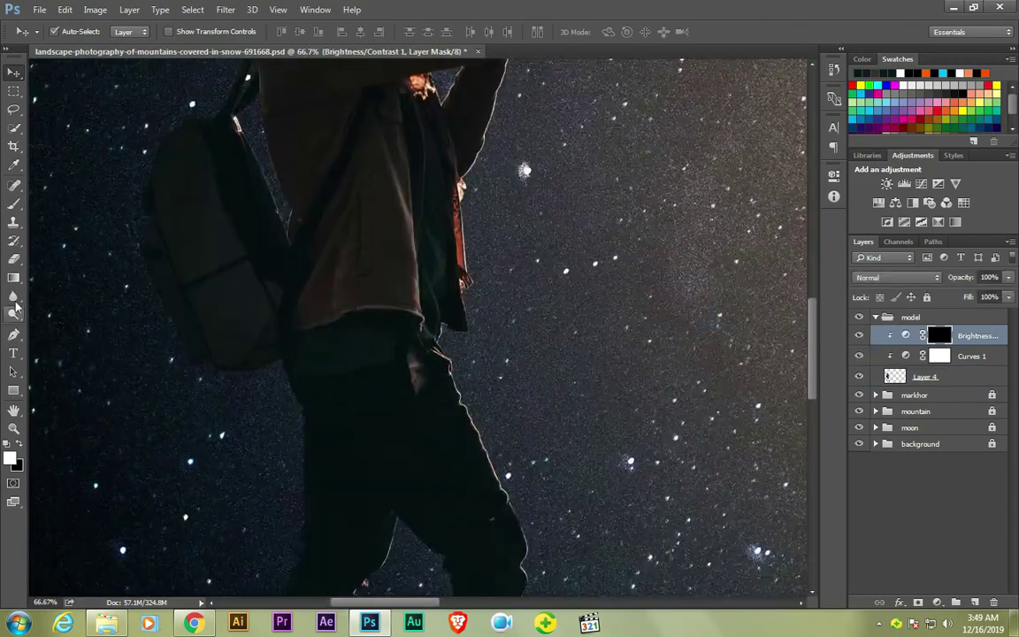
pyautogui.press('b')
# - Paint the brightening onto the raised hand and arm, then reselect Layer 4
pyautogui.scroll(1, 366, 275)
pyautogui.moveTo(366, 275)
pyautogui.mouseDown()
pyautogui.moveTo(573, 243)
pyautogui.moveTo(603, 409)
pyautogui.moveTo(507, 336)
pyautogui.moveTo(515, 437)
pyautogui.mouseUp()
pyautogui.scroll(-2, 515, 437)
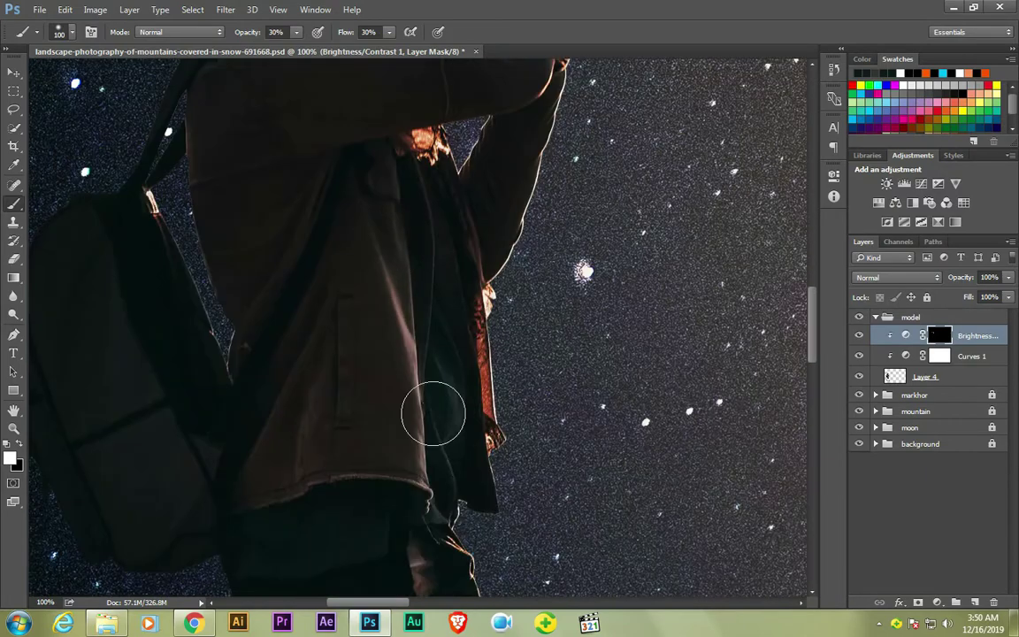
pyautogui.scroll(-2, 448, 484)
pyautogui.scroll(-1, 395, 336)
pyautogui.scroll(-2, 421, 378)
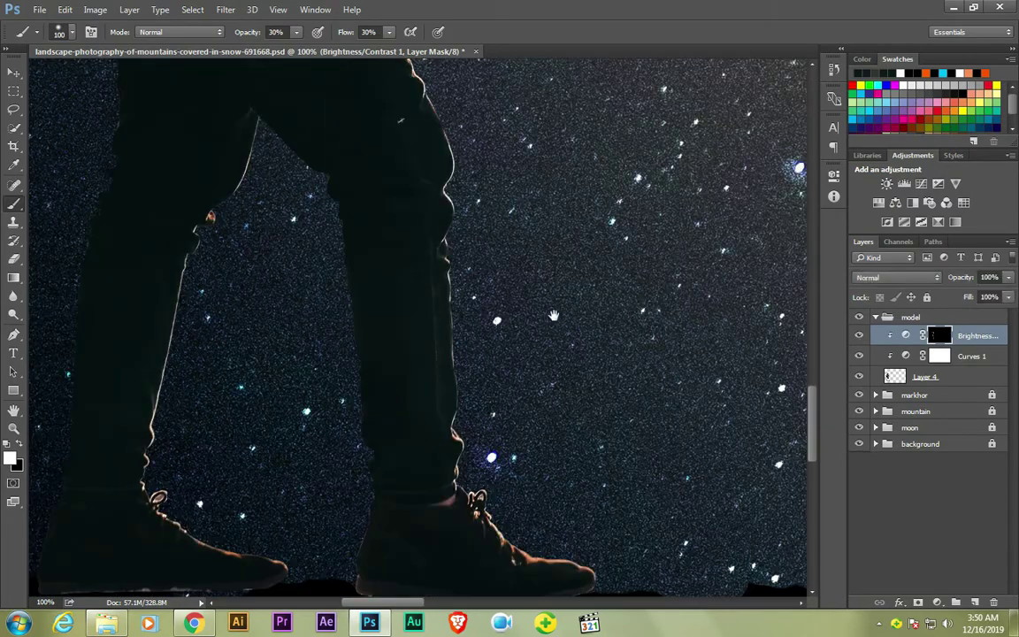
pyautogui.scroll(2, 546, 546)
pyautogui.scroll(2, 427, 311)
pyautogui.scroll(3, 426, 311)
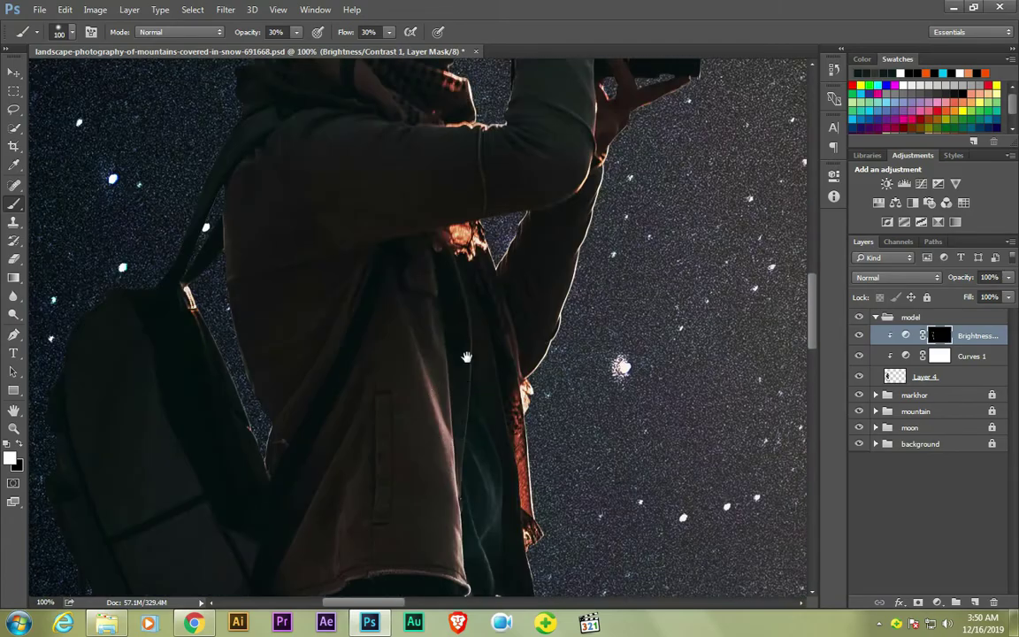
pyautogui.scroll(3, 439, 311)
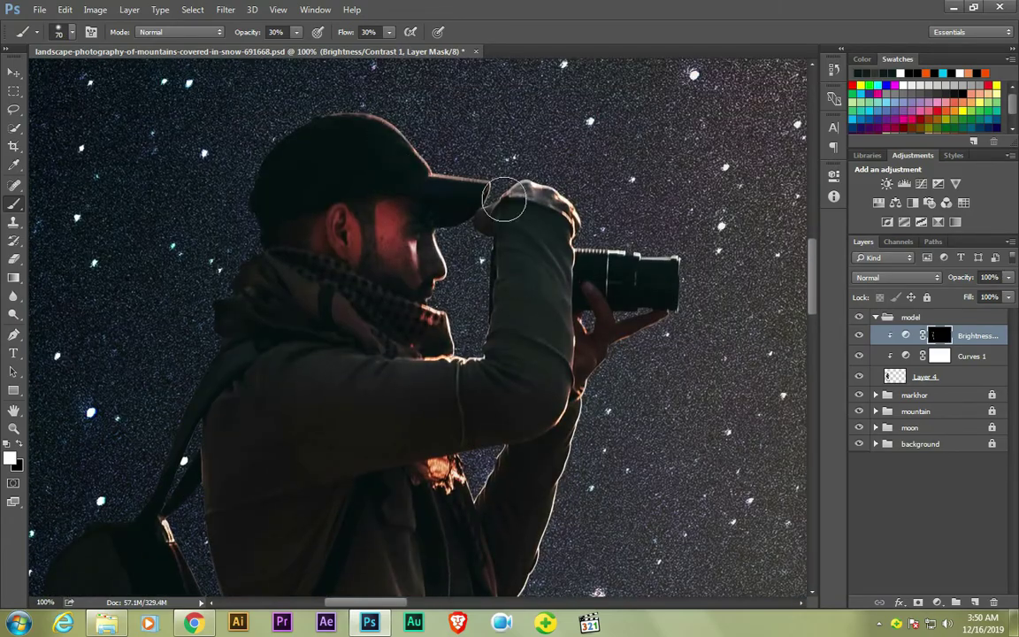
pyautogui.click(925, 376)
# - Lasso the photographer's face and lower its saturation to -34 with Hue/Saturation
pyautogui.press('l')
pyautogui.moveTo(425, 169); pyautogui.dragTo(438, 174)
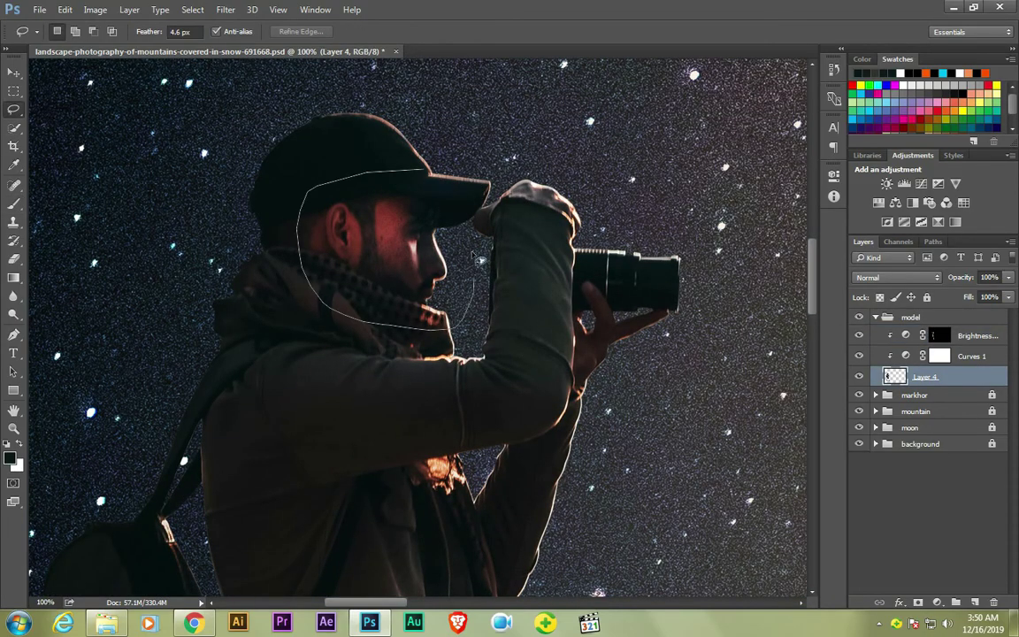
pyautogui.click(95, 10)
pyautogui.hotkey('ctrl', 'u')
pyautogui.moveTo(705, 157); pyautogui.dragTo(673, 221)
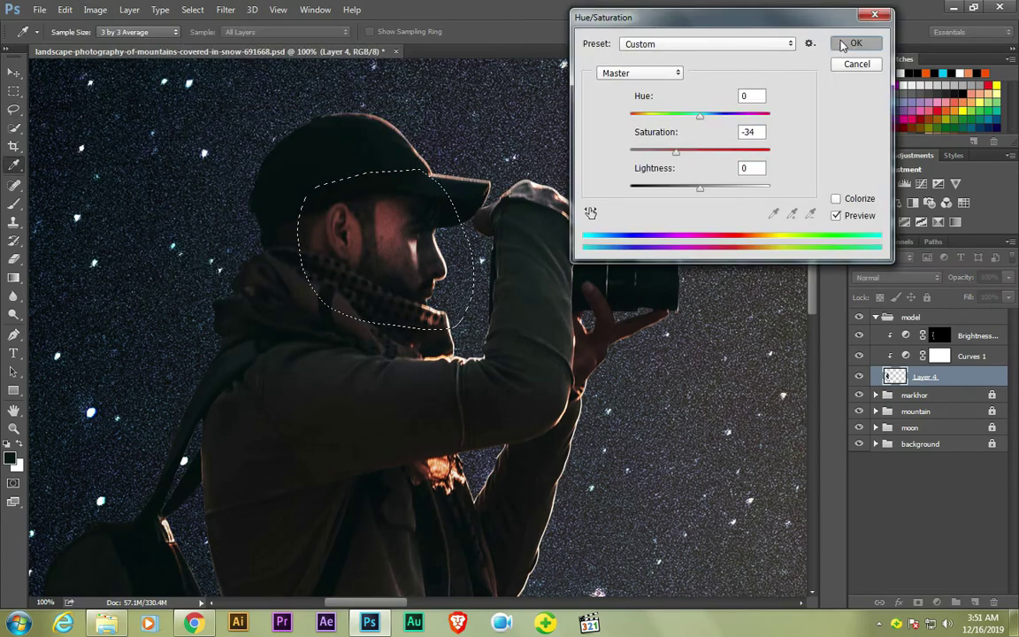
pyautogui.click(855, 40)
# - Add a Color Balance layer above Brightness/Contrast 1, shifting midtones +20 toward green
pyautogui.hotkey('ctrl', '-')
pyautogui.hotkey('ctrl', '-')
pyautogui.hotkey('ctrl', '-')
pyautogui.hotkey('ctrl', '-')
pyautogui.click(972, 338)
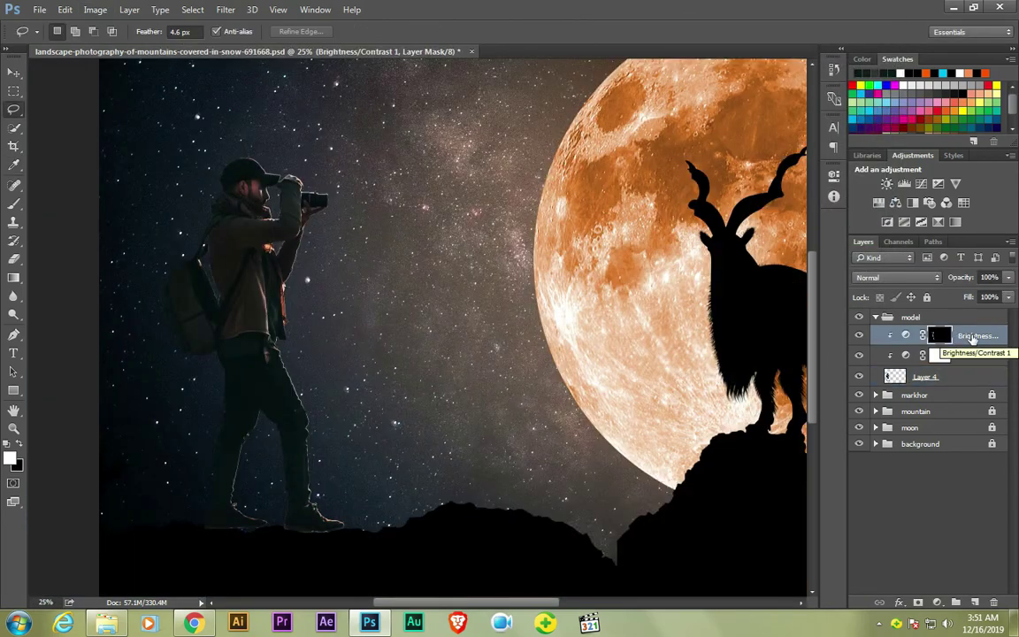
pyautogui.click(937, 603)
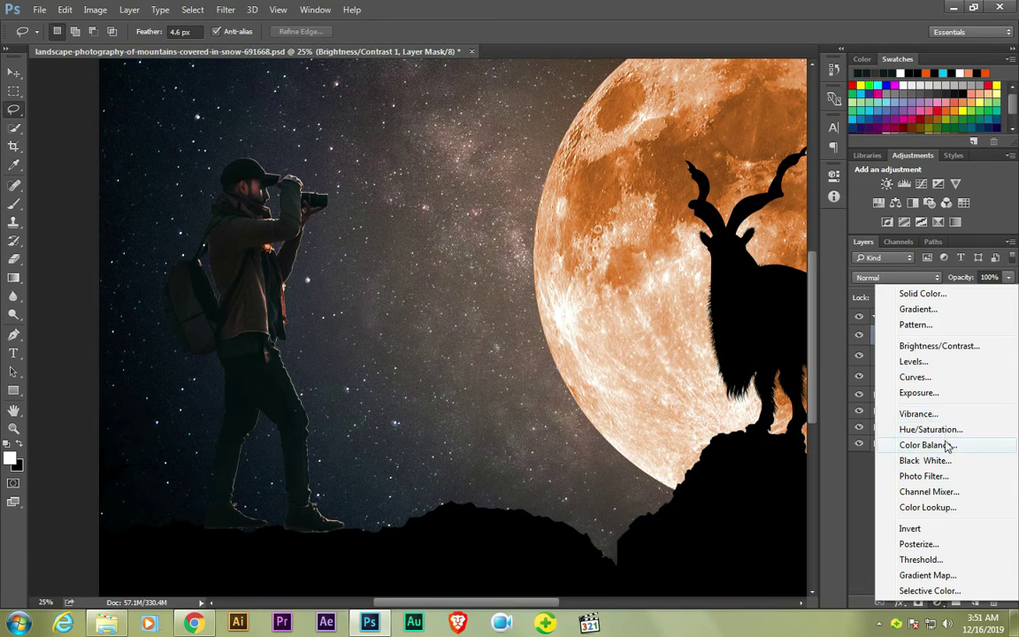
pyautogui.click(925, 445)
pyautogui.moveTo(694, 262); pyautogui.dragTo(646, 263)
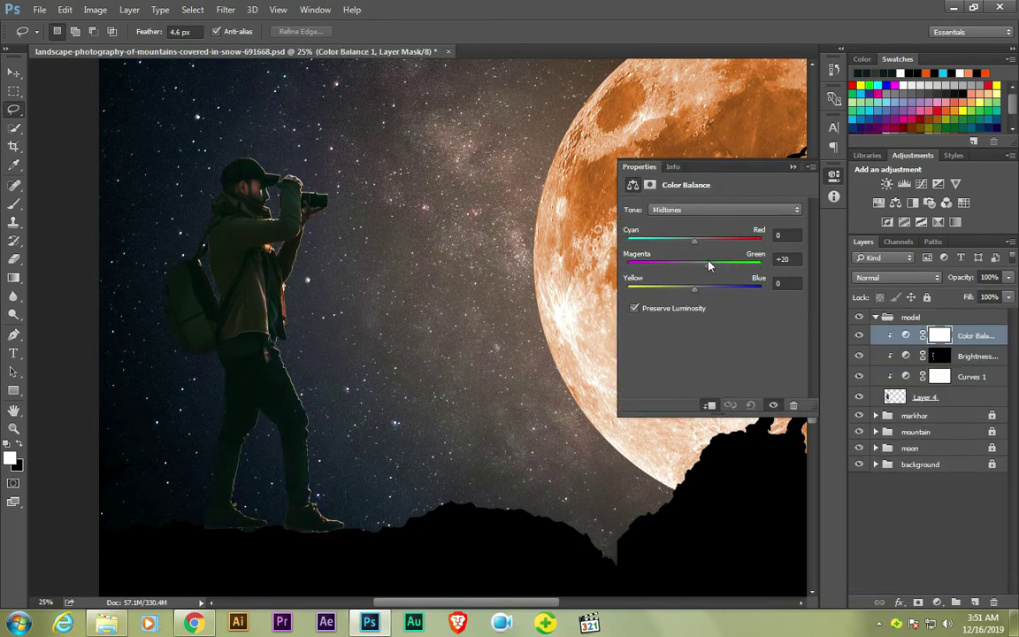
pyautogui.click(793, 166)
# - Select the photographer's Layer 4 and bring up the eraser tool variants
pyautogui.press('b')
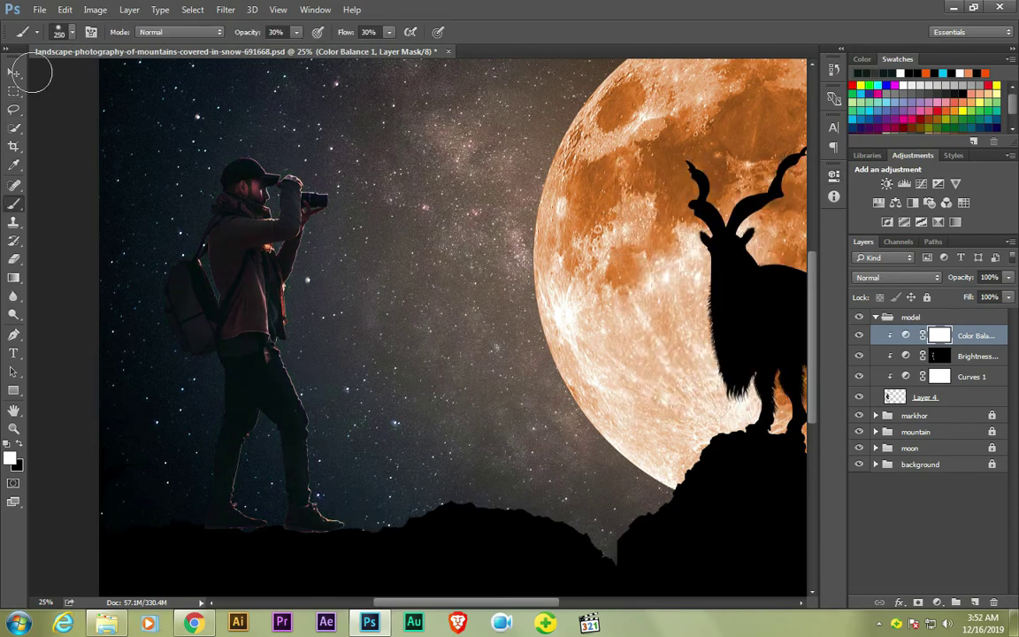
pyautogui.click(925, 398)
pyautogui.click(14, 259)
# - Erase the faint light pixels along the photographer's shoe sole
pyautogui.click(62, 250)
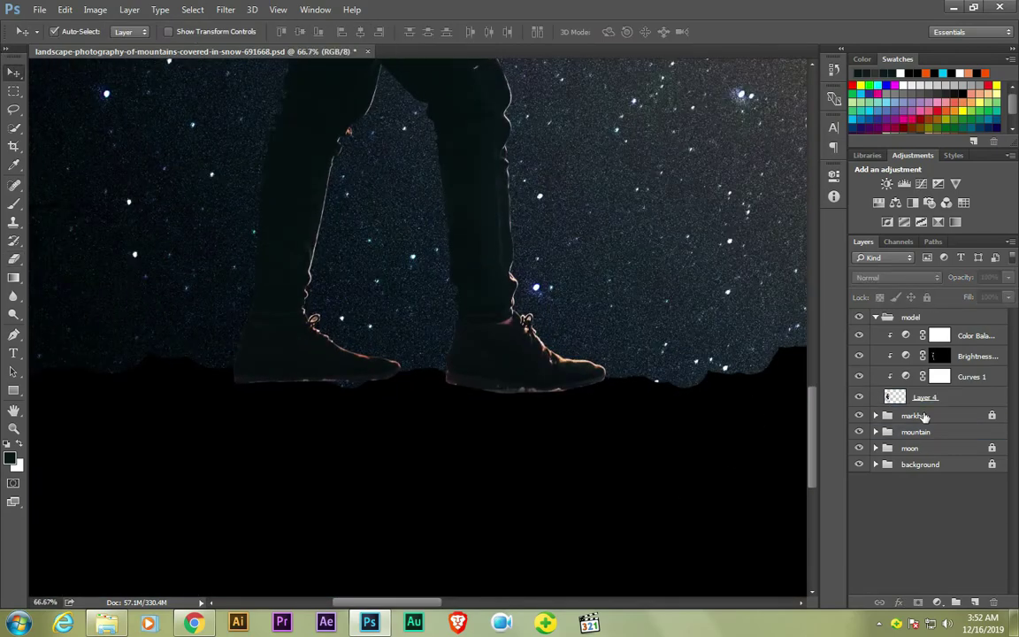
pyautogui.click(710, 482)
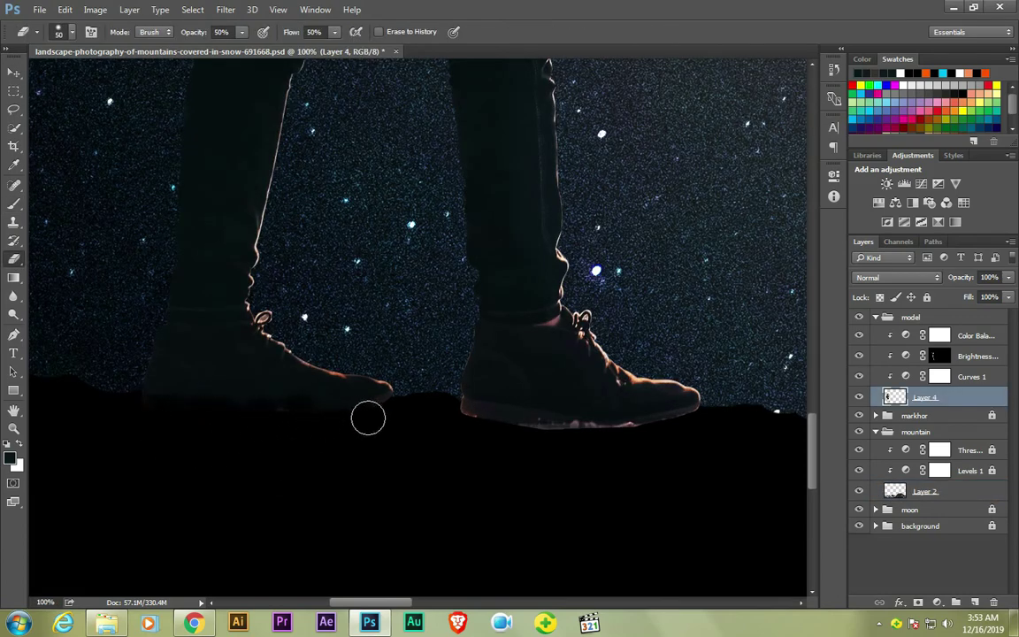
pyautogui.moveTo(518, 424); pyautogui.dragTo(565, 448)
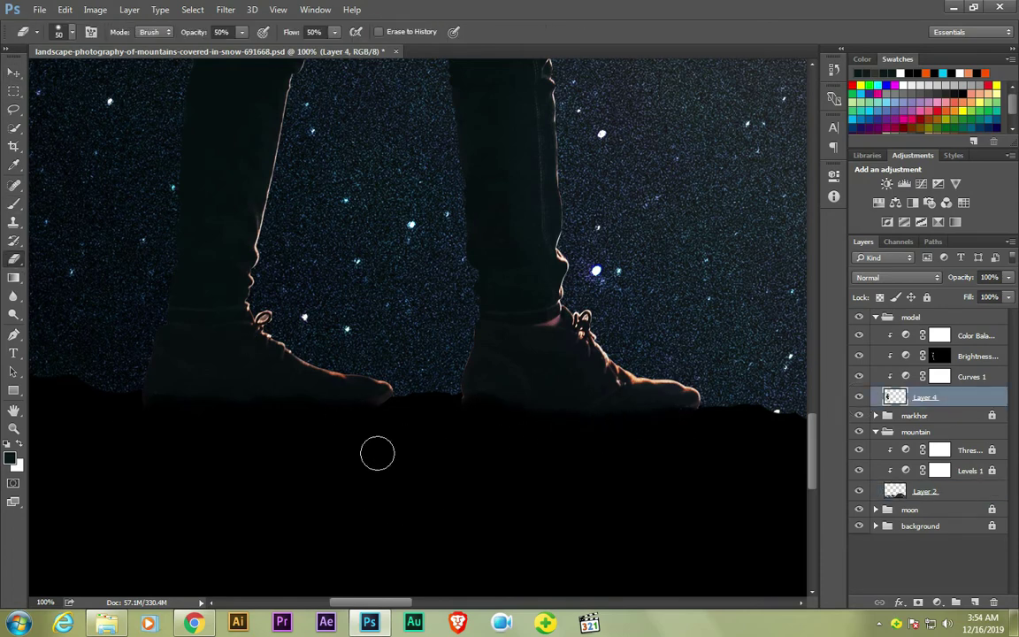
pyautogui.hotkey('ctrl', '0')
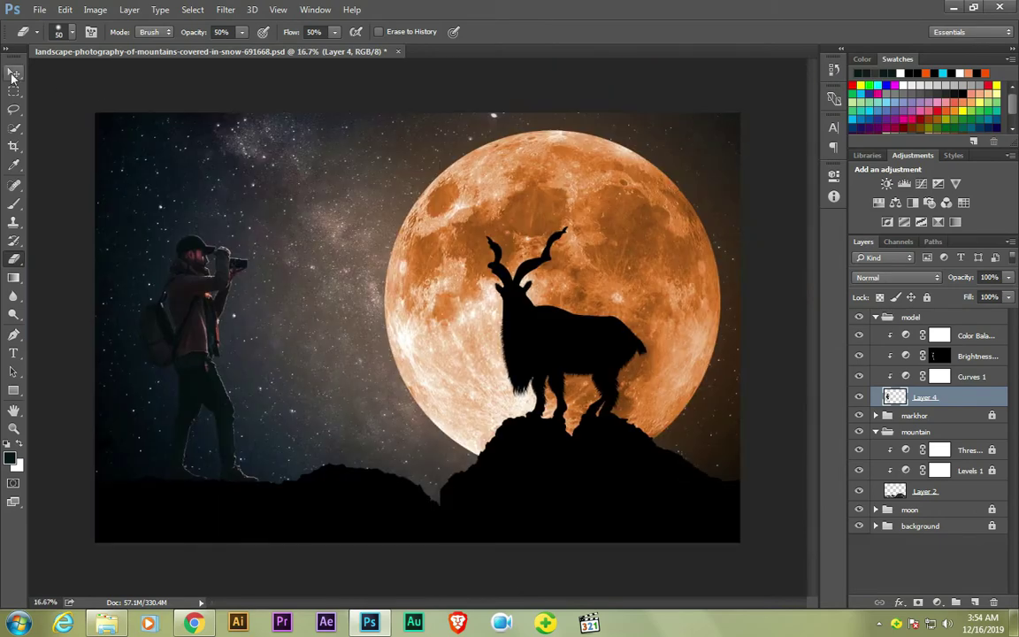
# - Nudge the markhor silhouette slightly to the left
pyautogui.press('v')
pyautogui.click(939, 376)
pyautogui.click(575, 265)
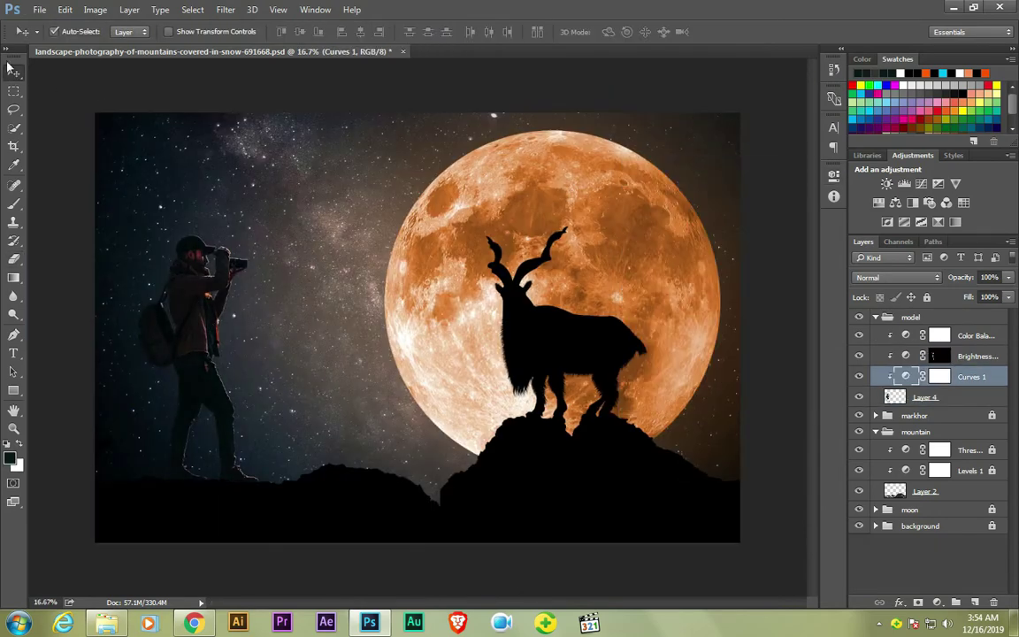
pyautogui.click(997, 426)
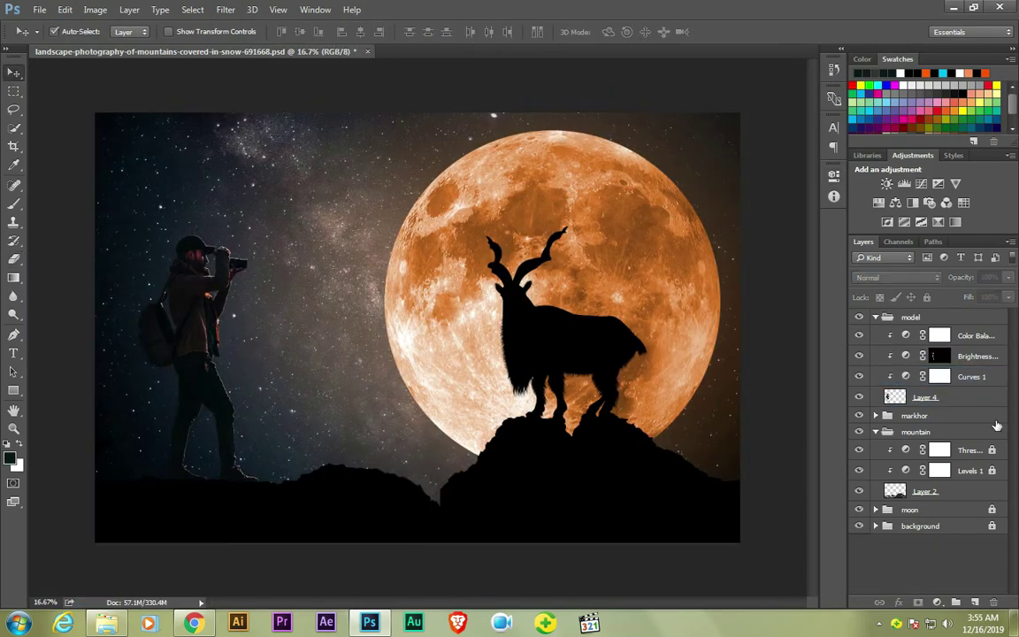
pyautogui.moveTo(584, 346); pyautogui.dragTo(574, 352)
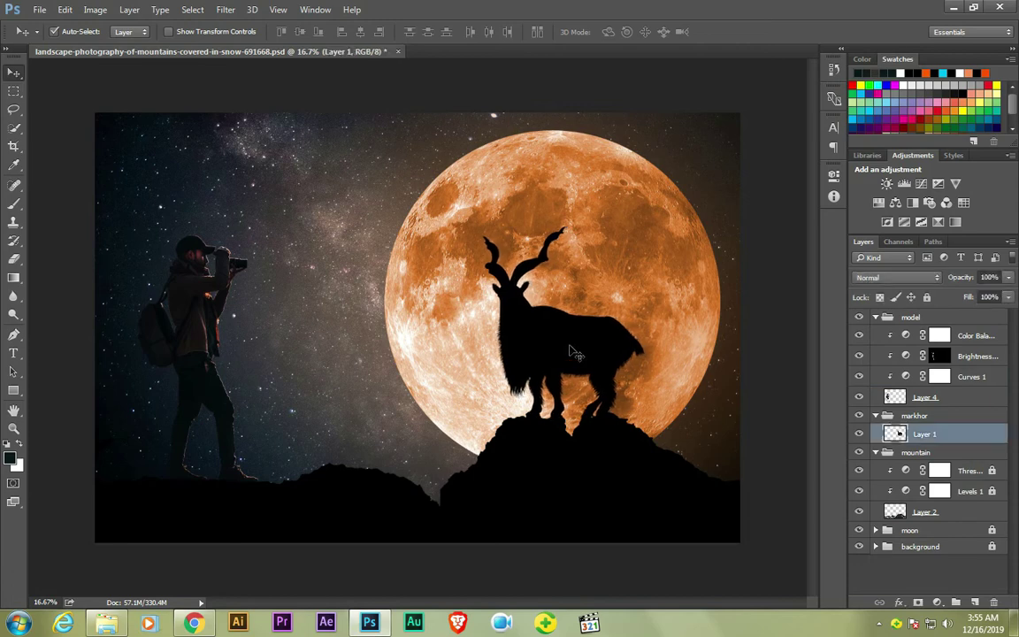
# - Show Layer 3 copy 2 in the moon group and ready a 1000 px brush on its mask
pyautogui.click(909, 530)
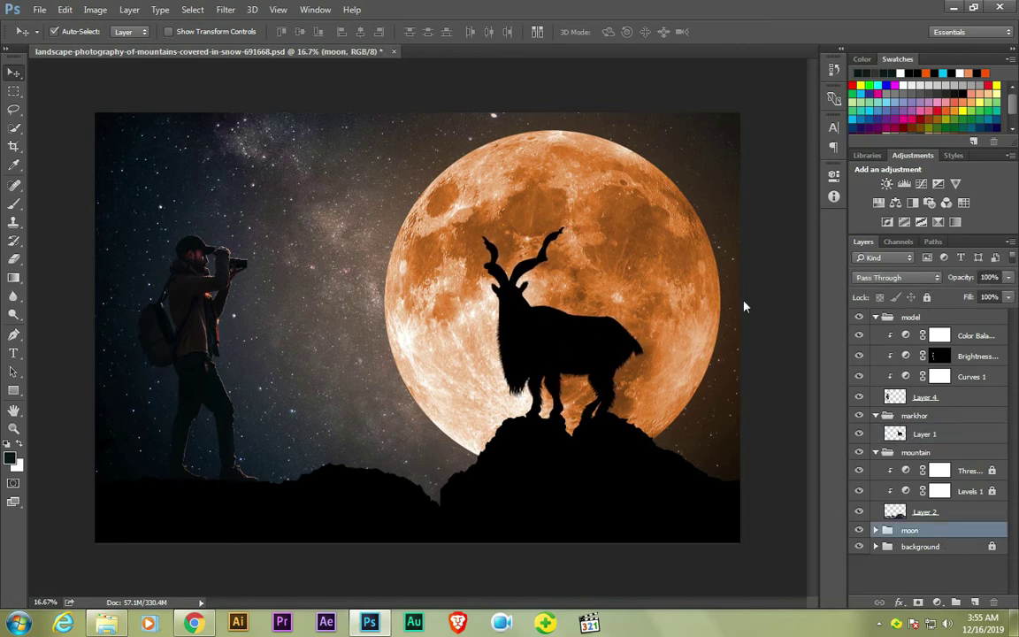
pyautogui.click(876, 530)
pyautogui.scroll(-3, 920, 442)
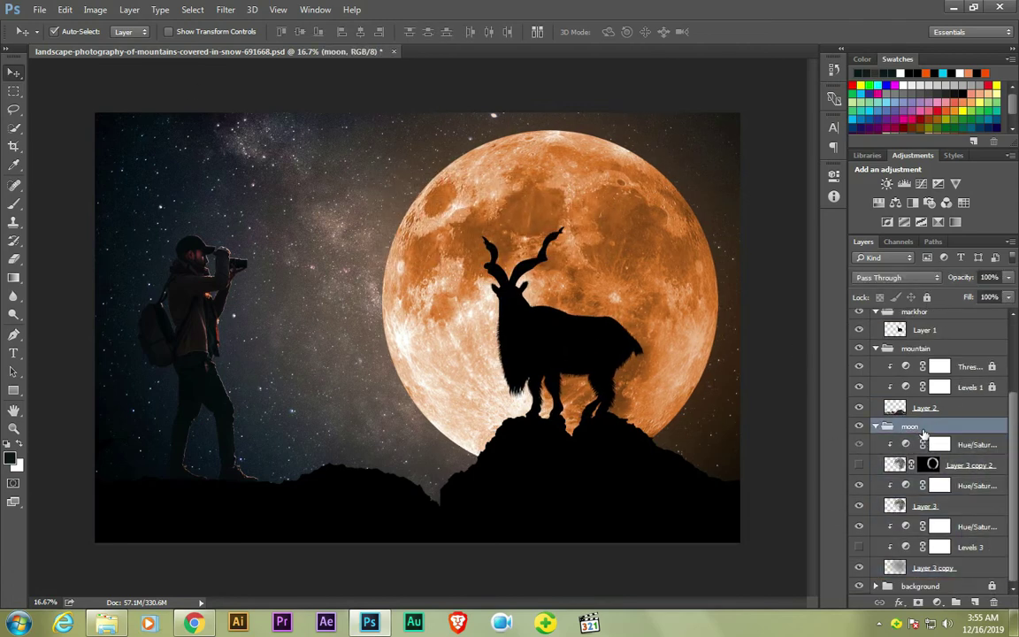
pyautogui.click(858, 464)
pyautogui.click(933, 464)
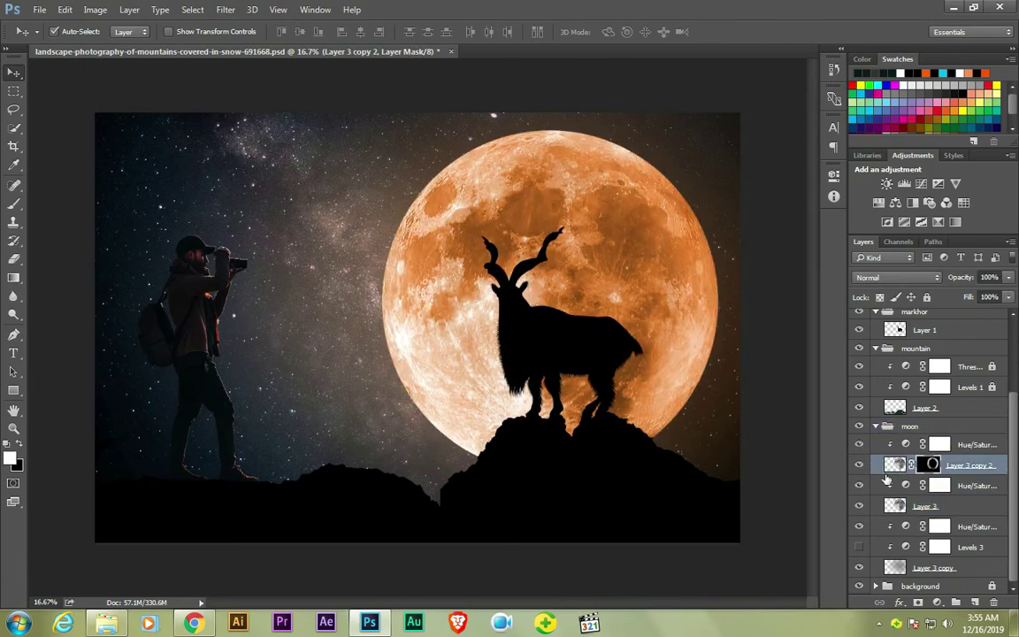
pyautogui.press('b')
pyautogui.rightClick(447, 164)
pyautogui.write('1000')
pyautogui.press('Return')
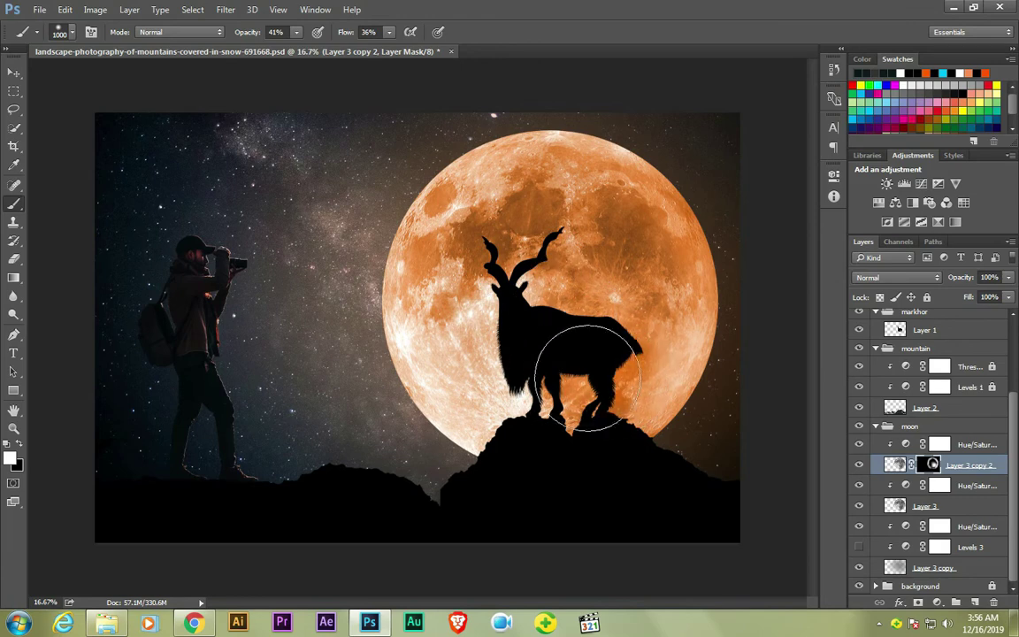
# - Cut the lower-right rock onto its own layer and merge it down into Layer 2
pyautogui.click(12, 74)
pyautogui.click(13, 91)
pyautogui.moveTo(741, 375); pyautogui.dragTo(573, 575)
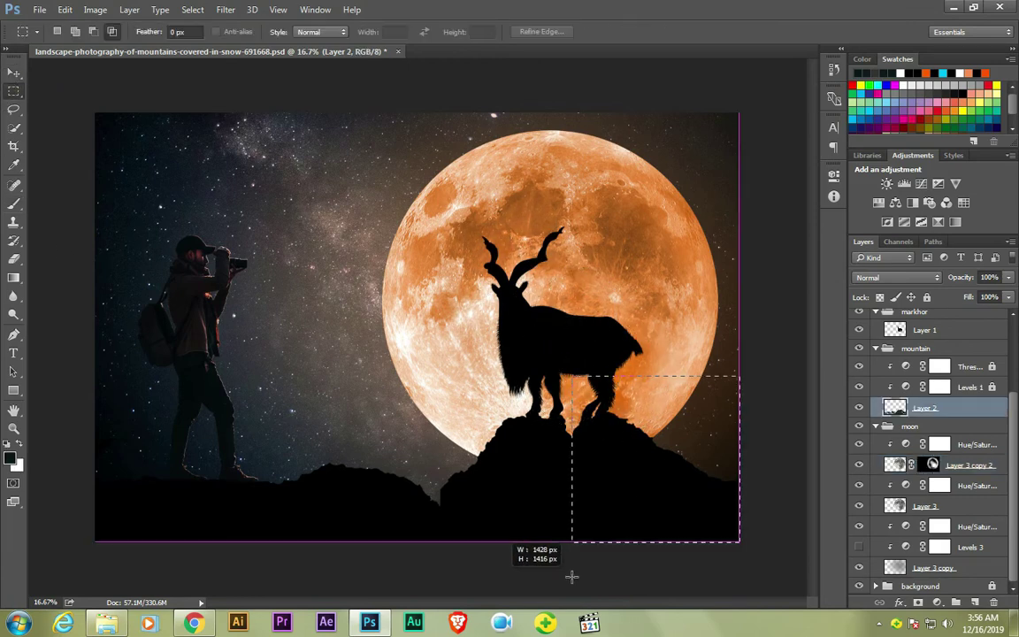
pyautogui.hotkey('ctrl', 'shift', 'j')
pyautogui.moveTo(929, 391); pyautogui.dragTo(925, 414)
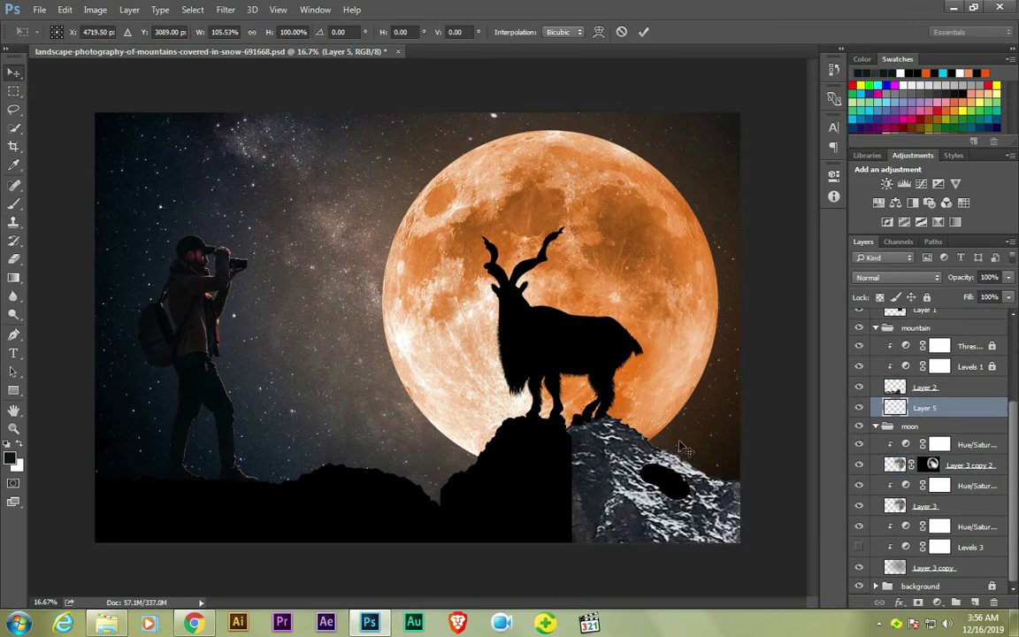
pyautogui.rightClick(945, 404)
pyautogui.hotkey('ctrl', 'e')
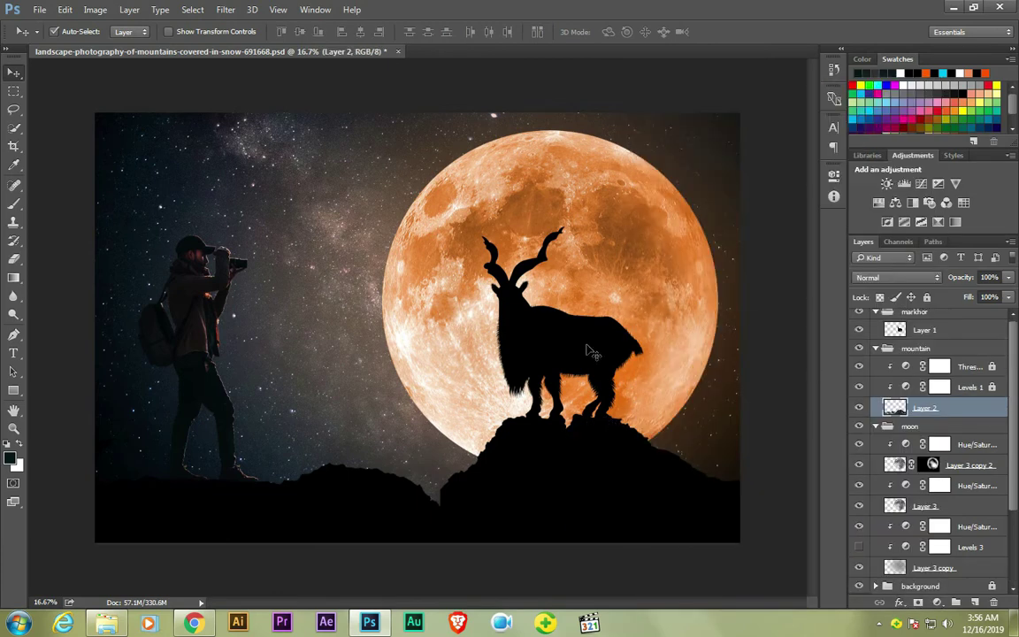
pyautogui.click(603, 341)
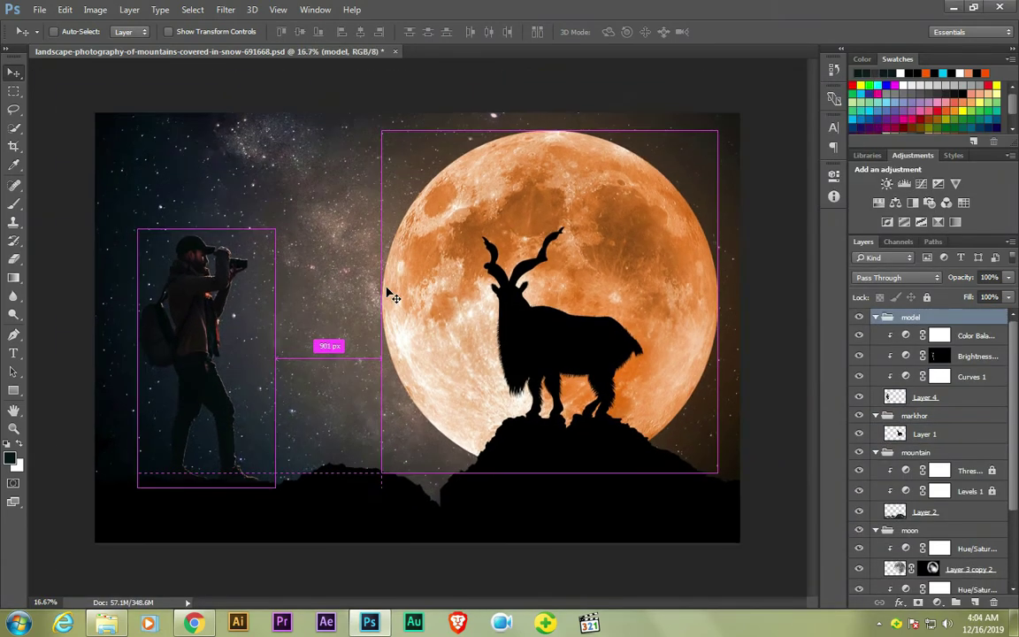
# - Paste a merged copy of the whole composite as Layer 5 at the top of the stack
pyautogui.hotkey('ctrl', 'a')
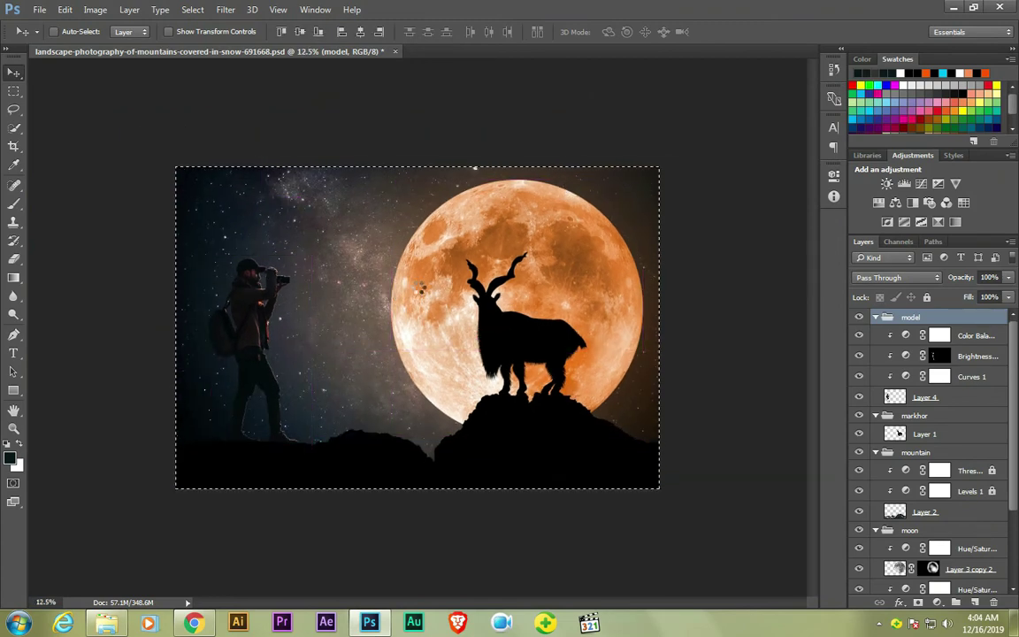
pyautogui.hotkey('ctrl', 'shift', 'c')
pyautogui.hotkey('ctrl', 'v')
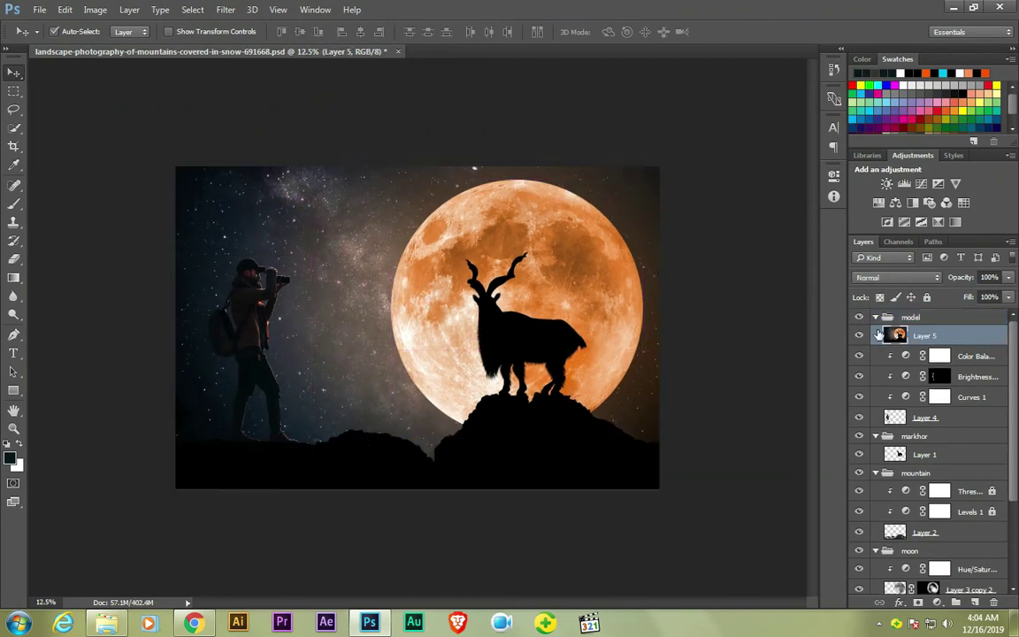
pyautogui.moveTo(879, 335); pyautogui.dragTo(897, 318)
pyautogui.hotkey('ctrl', '0')
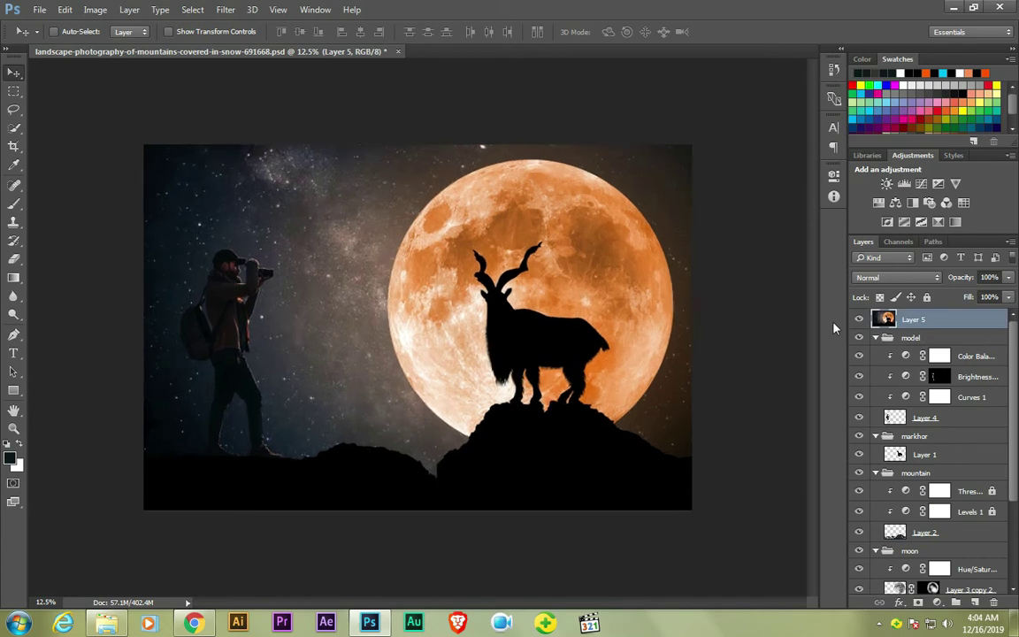
# - In the Camera Raw Filter, reset Tint to 0 and enter a Temperature value
pyautogui.click(225, 10)
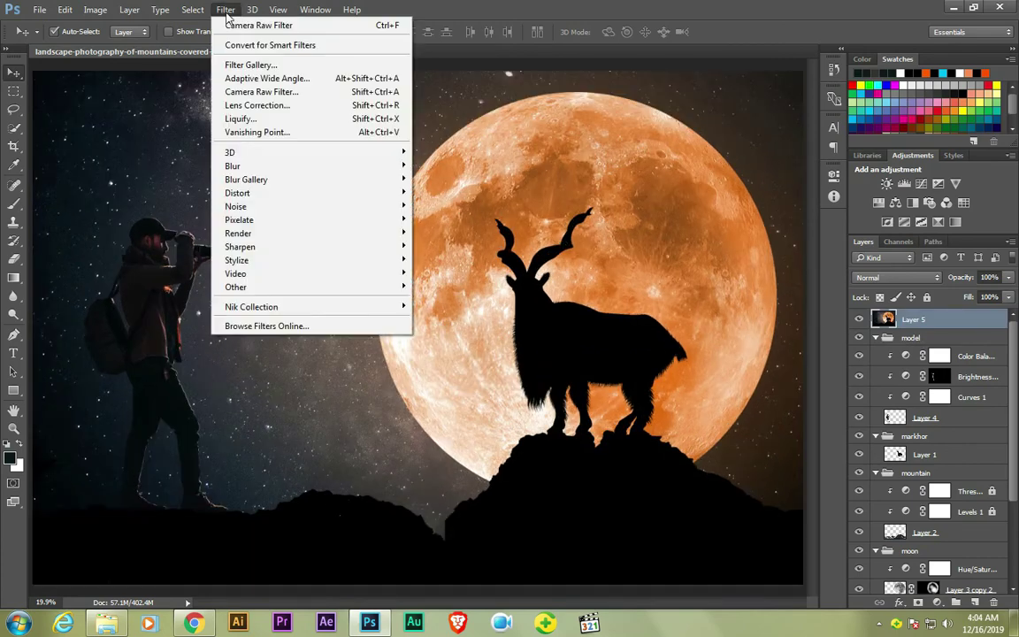
pyautogui.click(265, 92)
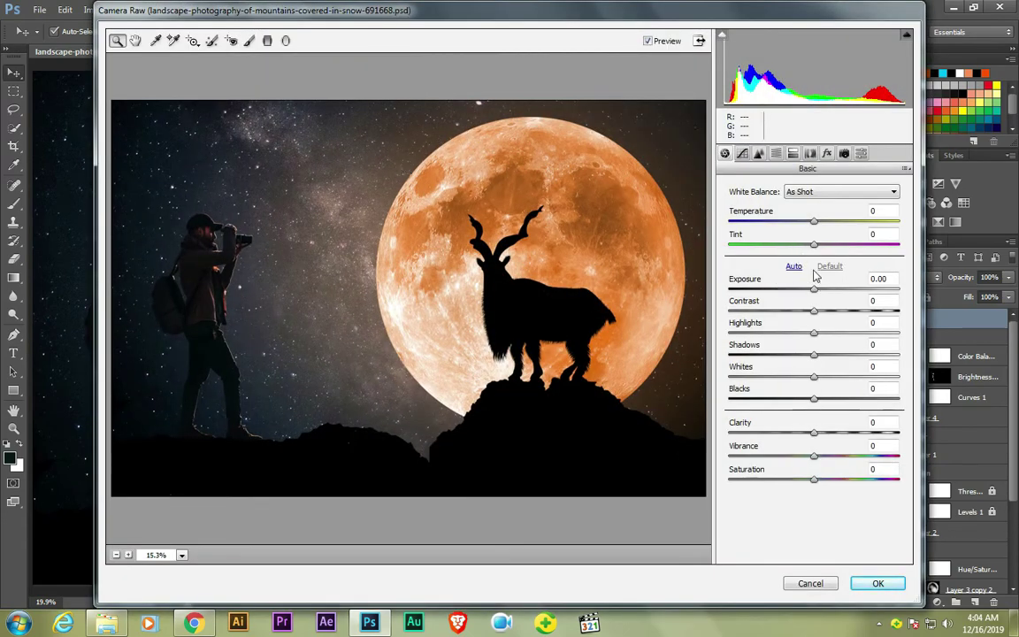
pyautogui.moveTo(794, 251)
pyautogui.mouseDown()
pyautogui.moveTo(835, 252)
pyautogui.moveTo(829, 226)
pyautogui.mouseUp()
pyautogui.doubleClick(835, 249)
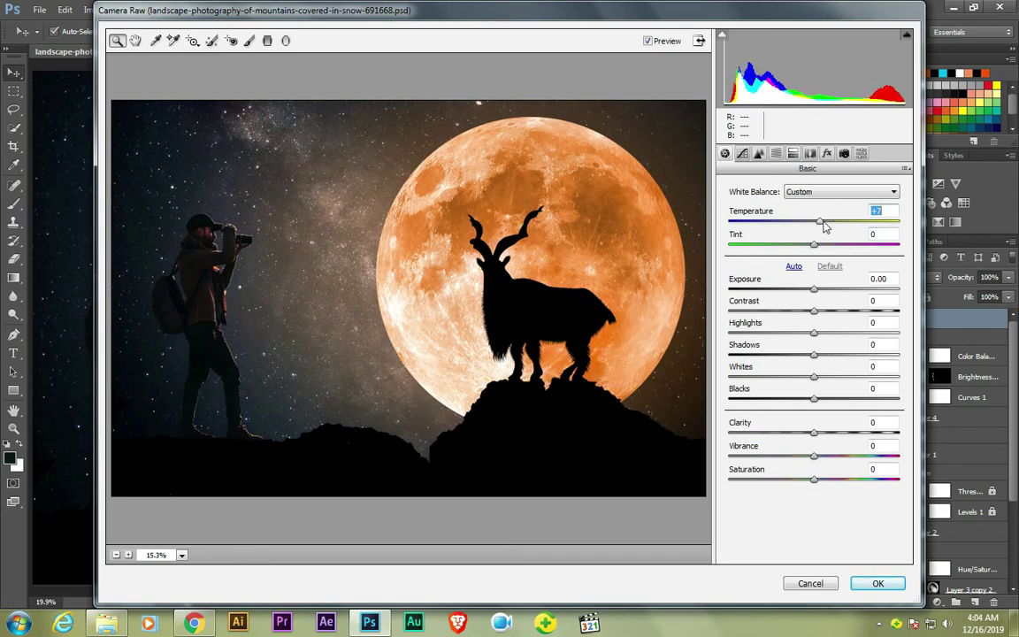
pyautogui.write('20')
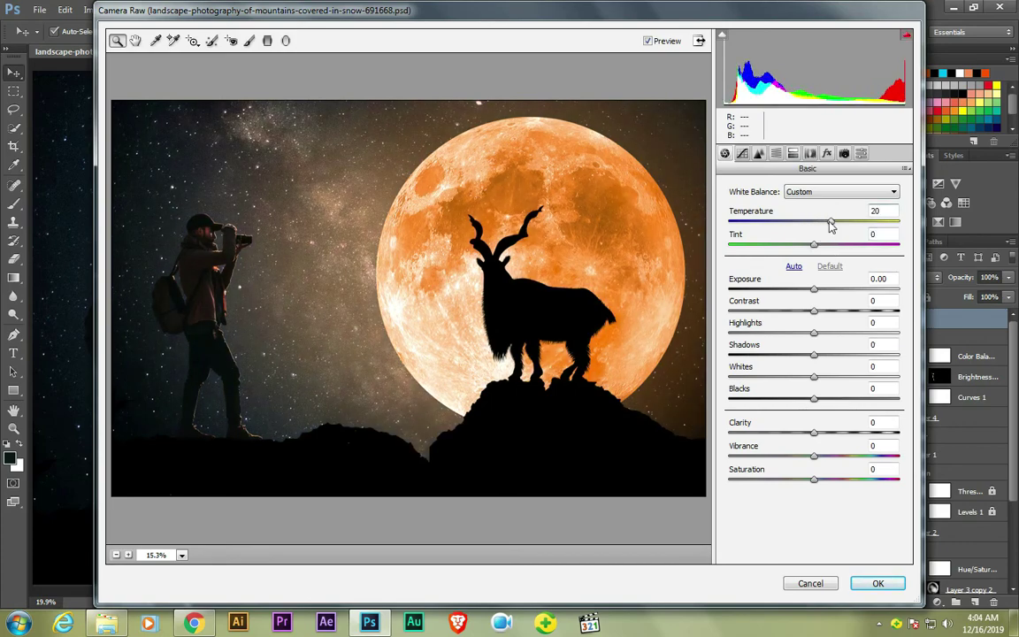
pyautogui.press('BackSpace')
pyautogui.press('BackSpace')
pyautogui.write('15')
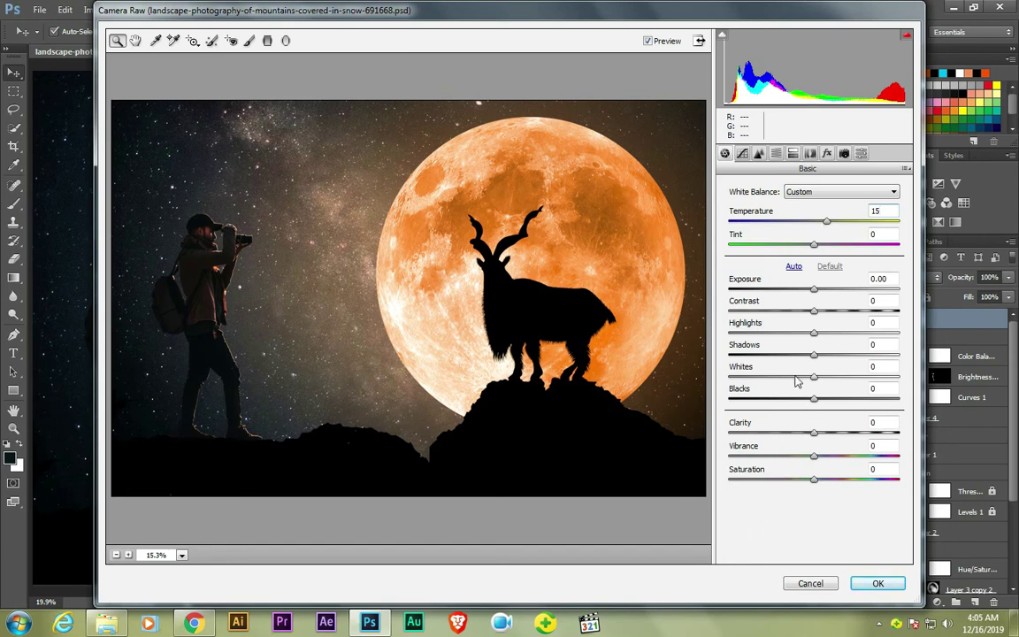
# - Try shadow and exposure changes, leave both at 0, warm Temperature toward +23, and apply
pyautogui.moveTo(812, 356); pyautogui.dragTo(782, 364)
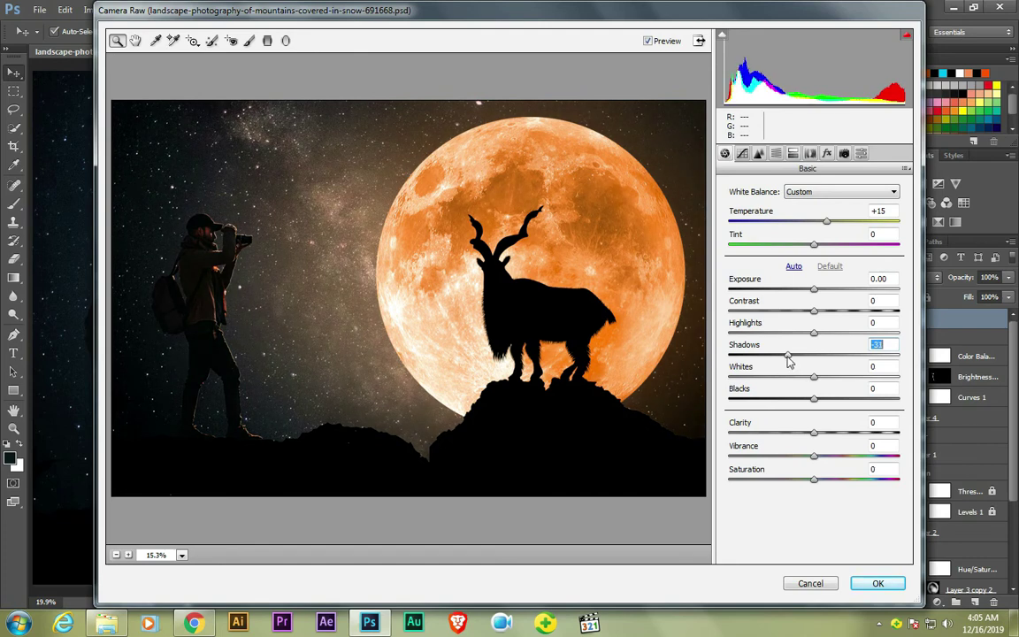
pyautogui.moveTo(788, 360); pyautogui.dragTo(814, 357)
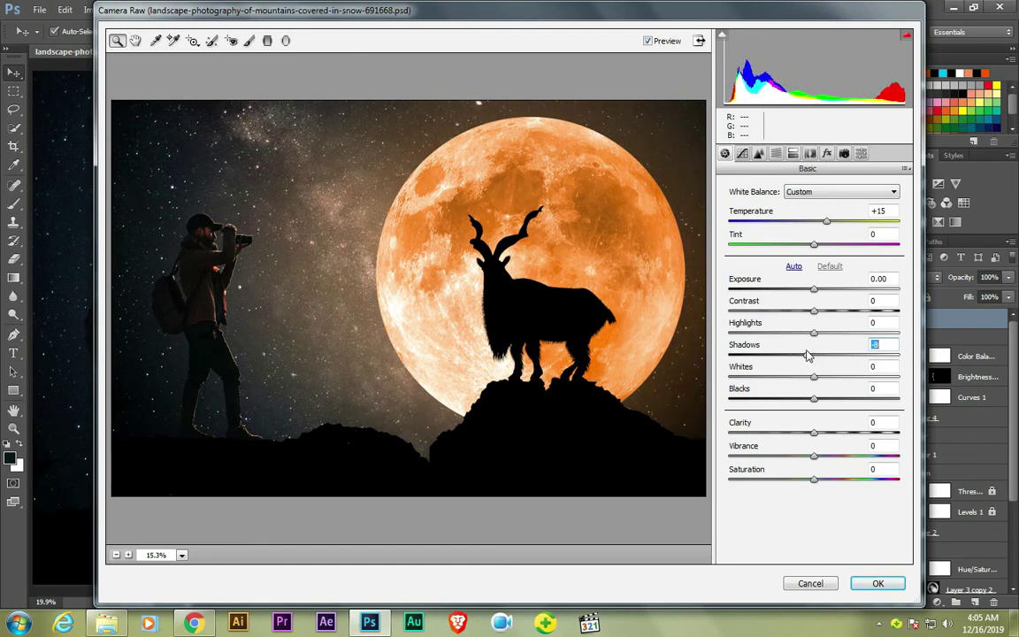
pyautogui.moveTo(814, 355); pyautogui.dragTo(821, 350)
pyautogui.moveTo(815, 292); pyautogui.dragTo(815, 286)
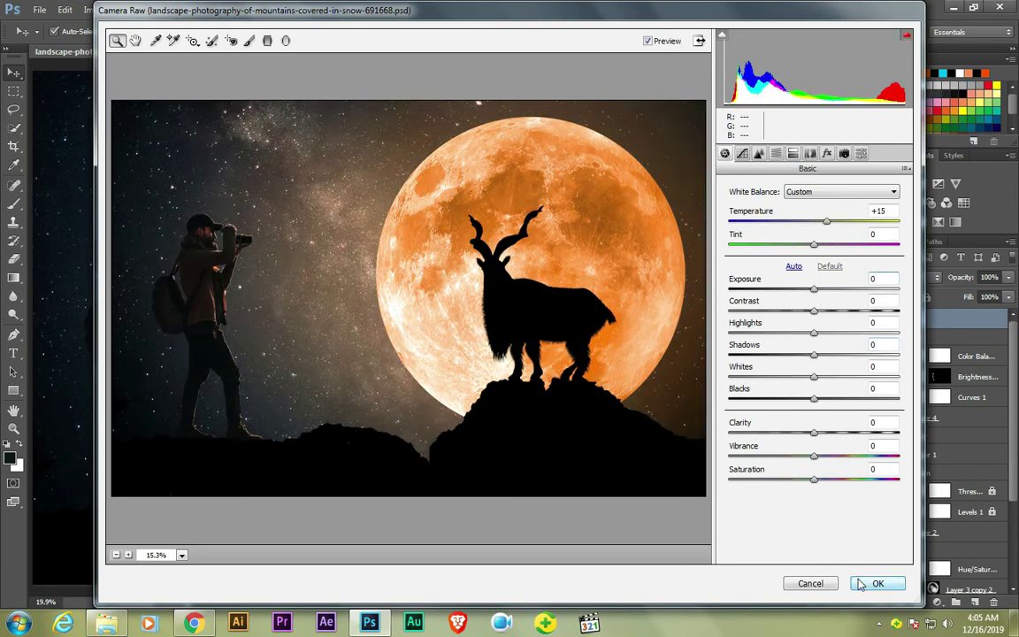
pyautogui.moveTo(831, 227); pyautogui.dragTo(833, 226)
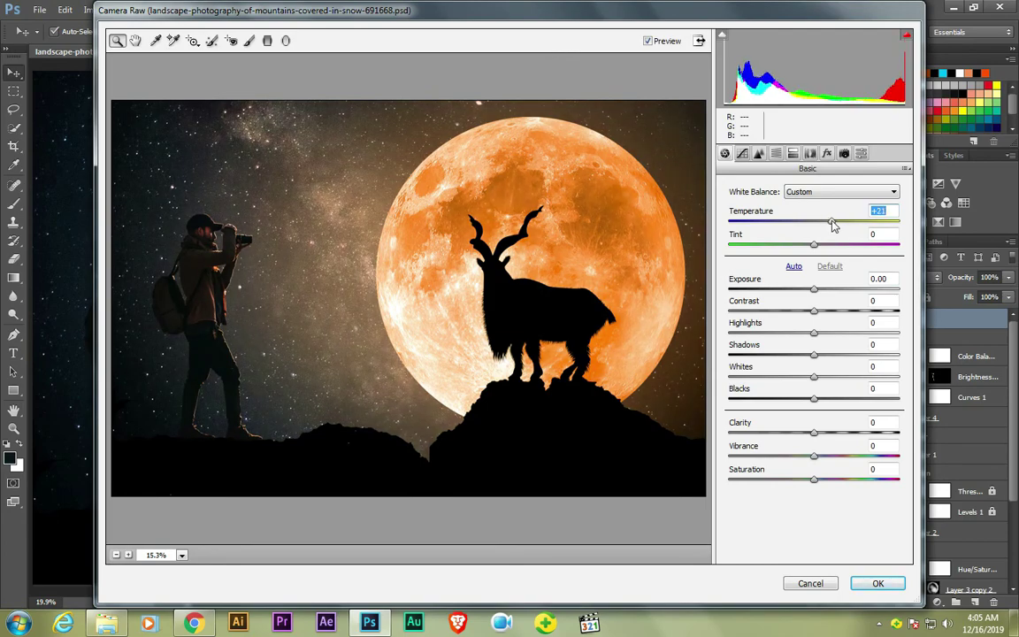
pyautogui.click(878, 583)
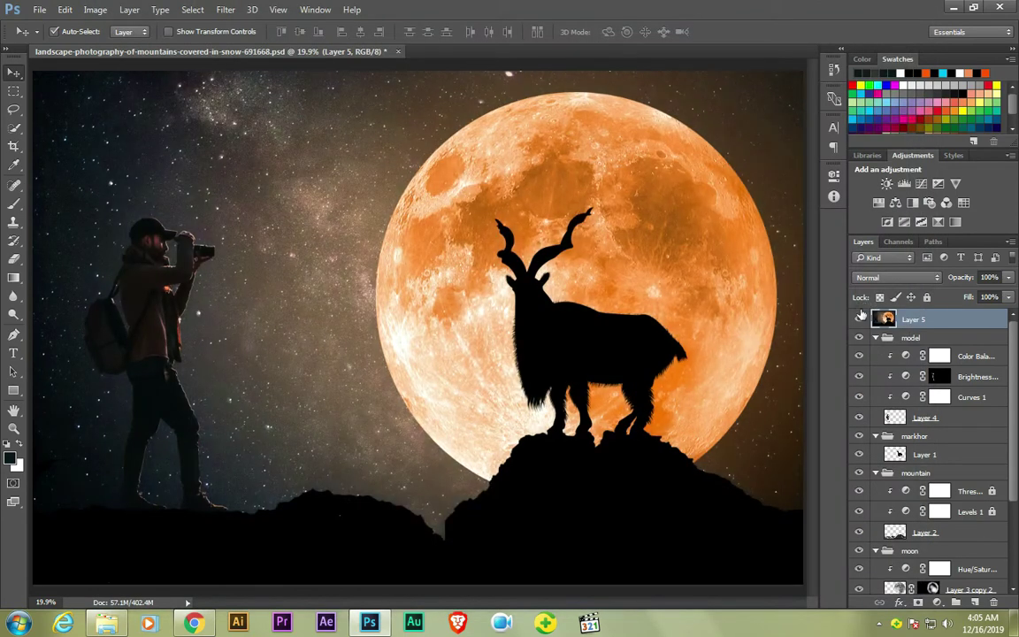